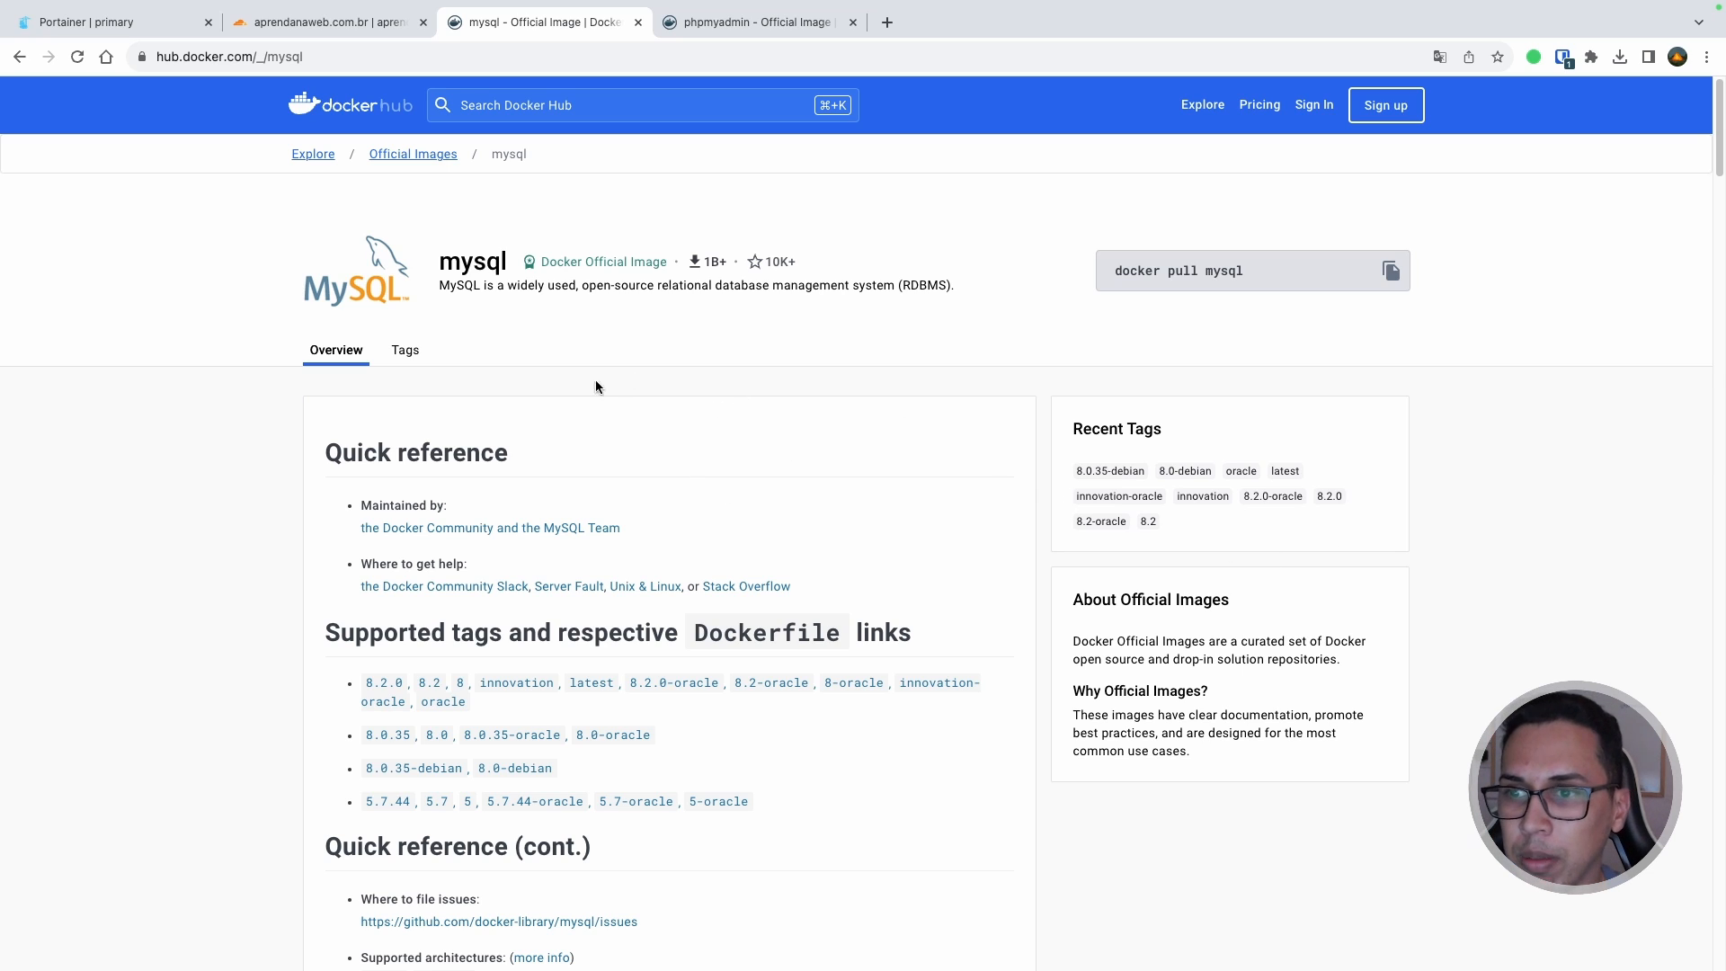
Step: Read through the mysql image page on Docker Hub down into its usage docs
double_click(479, 261)
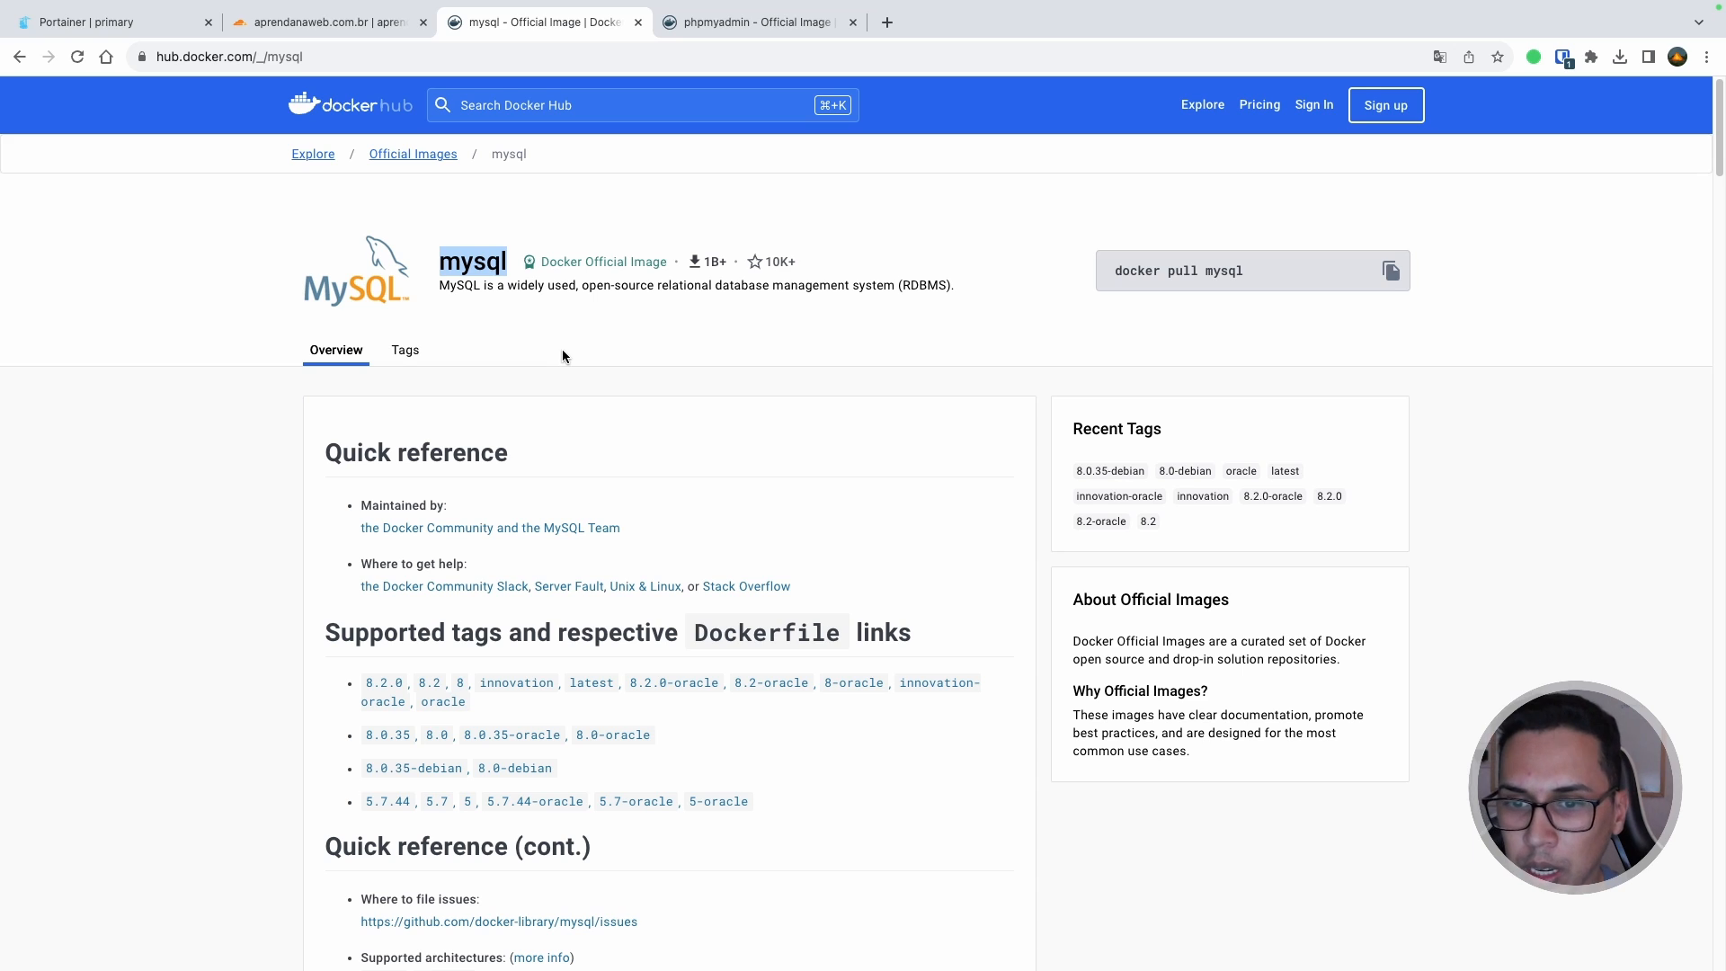
scroll(562, 356, down, 1)
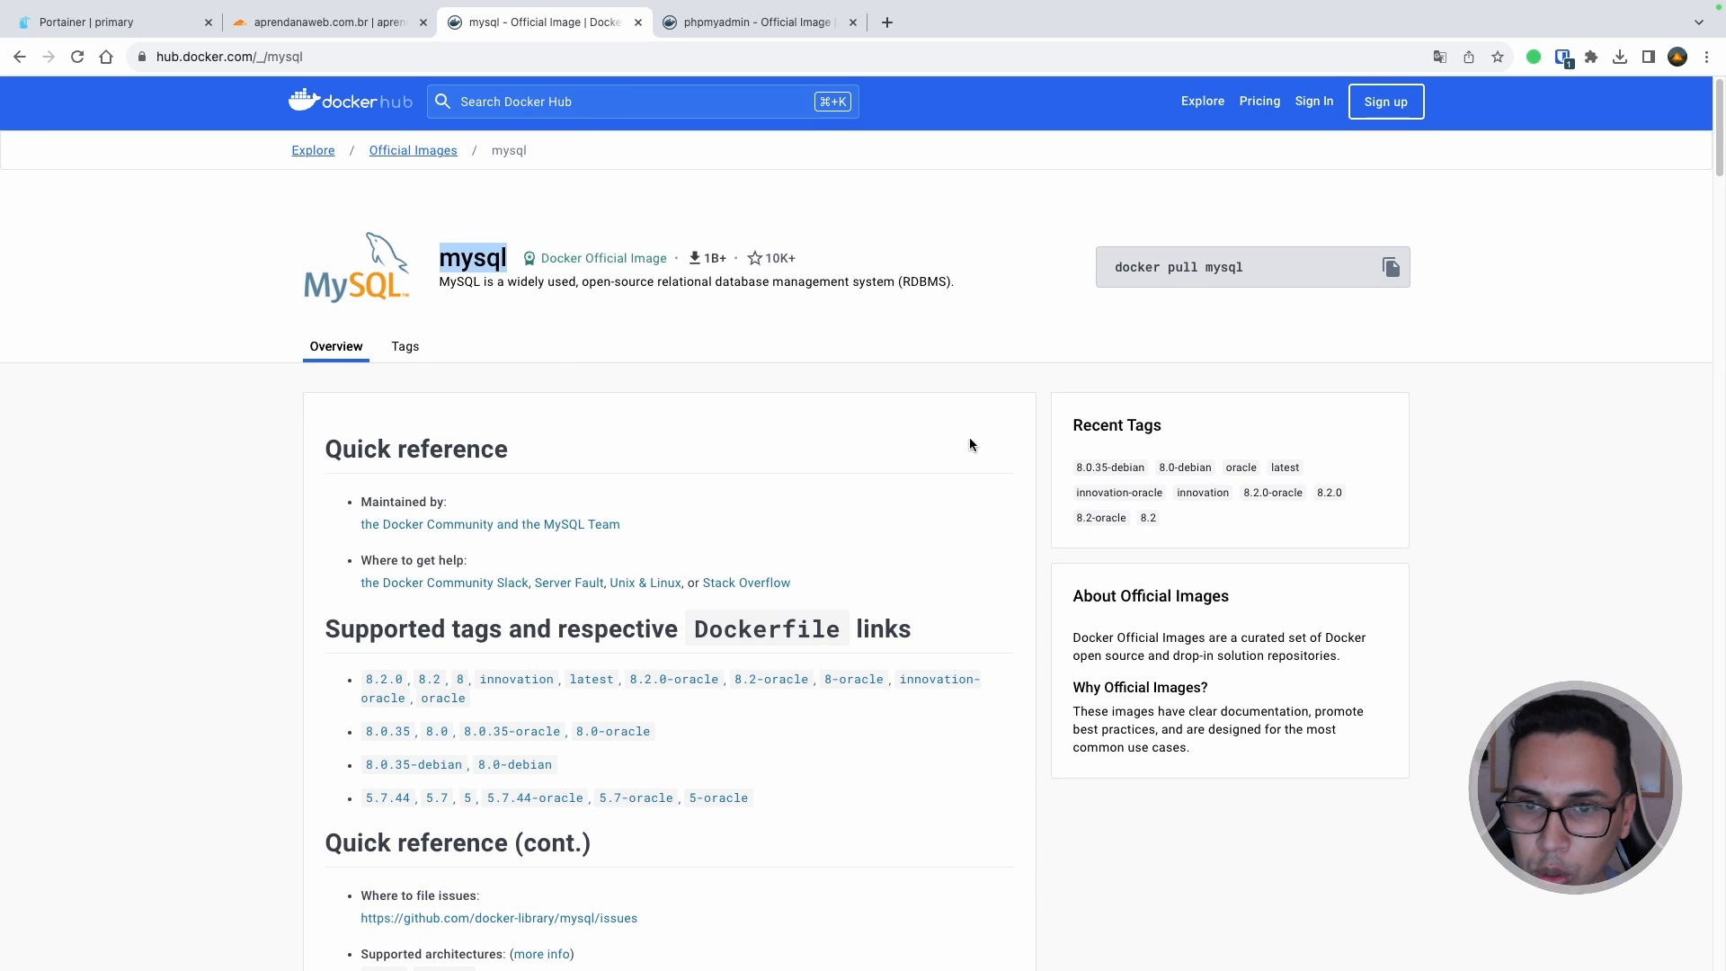
click(994, 436)
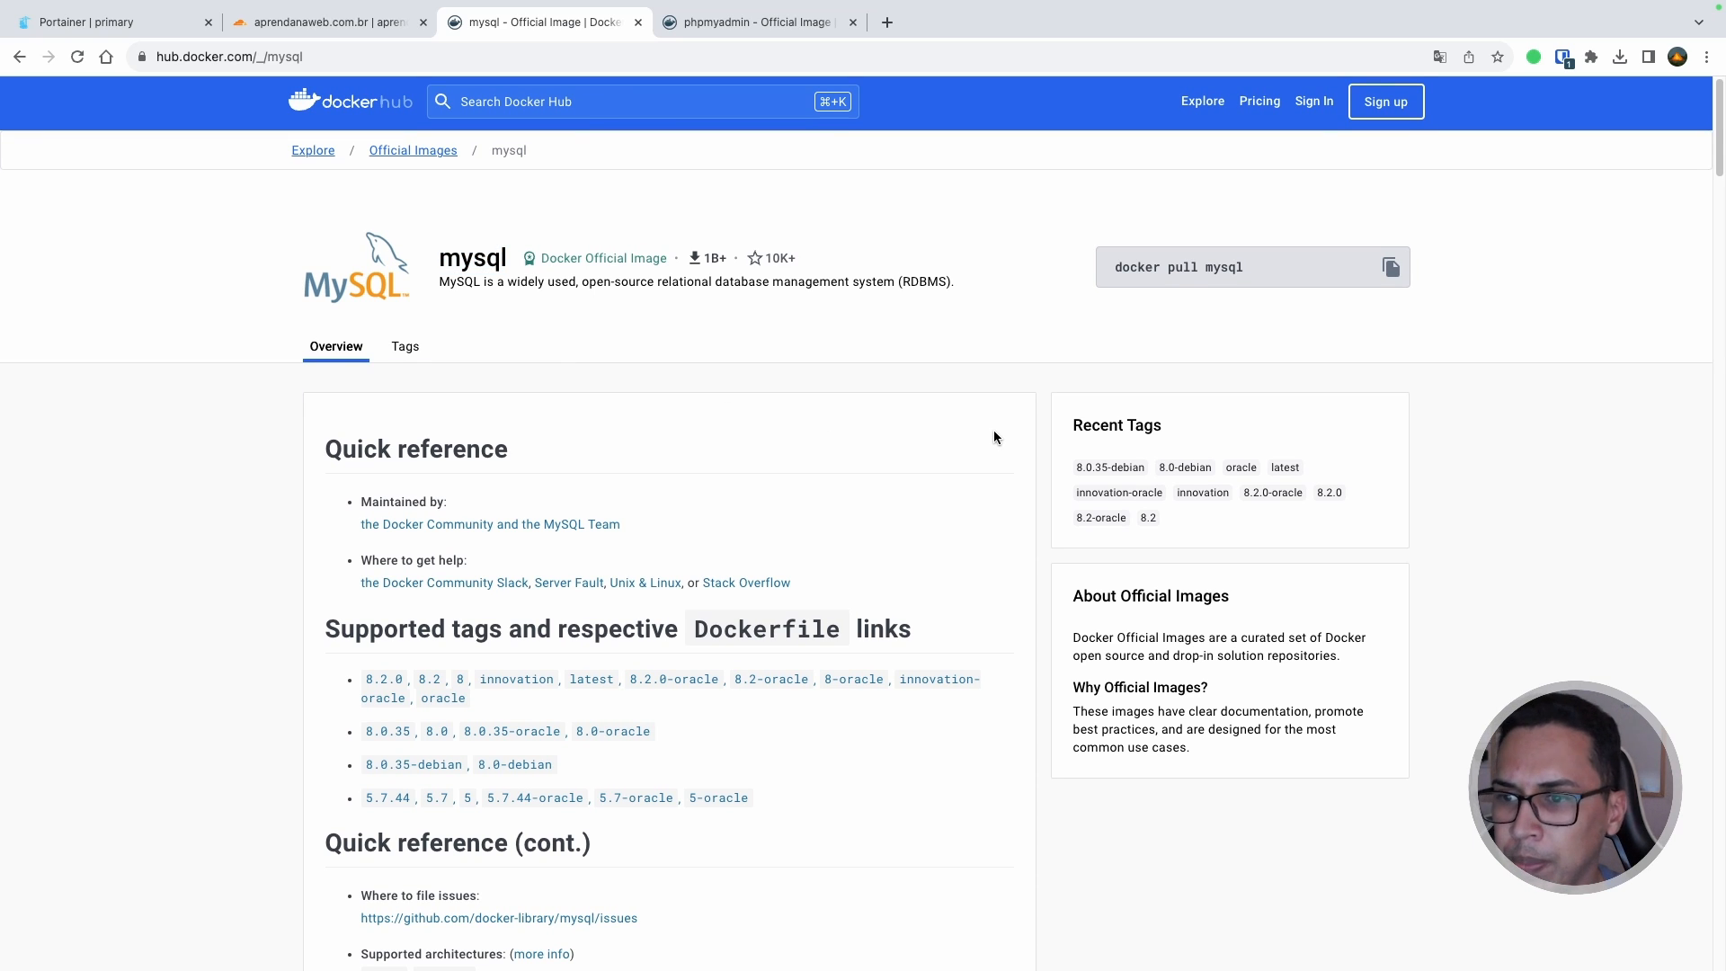
scroll(994, 437, down, 9)
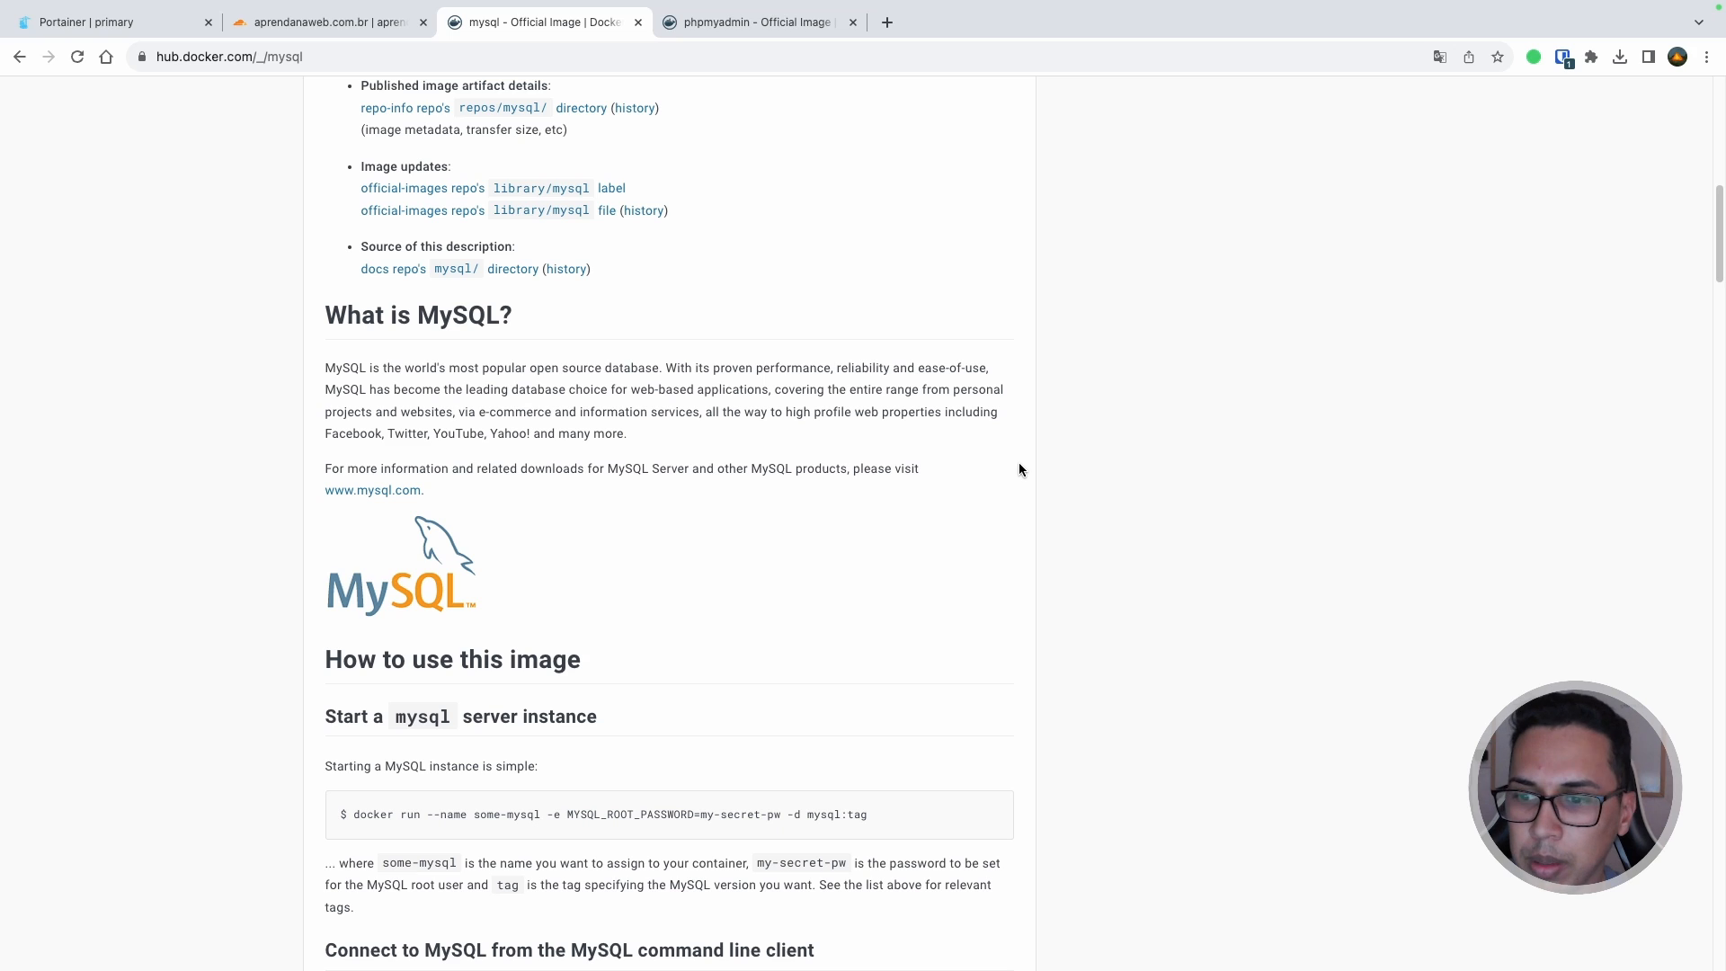
scroll(1018, 468, down, 4)
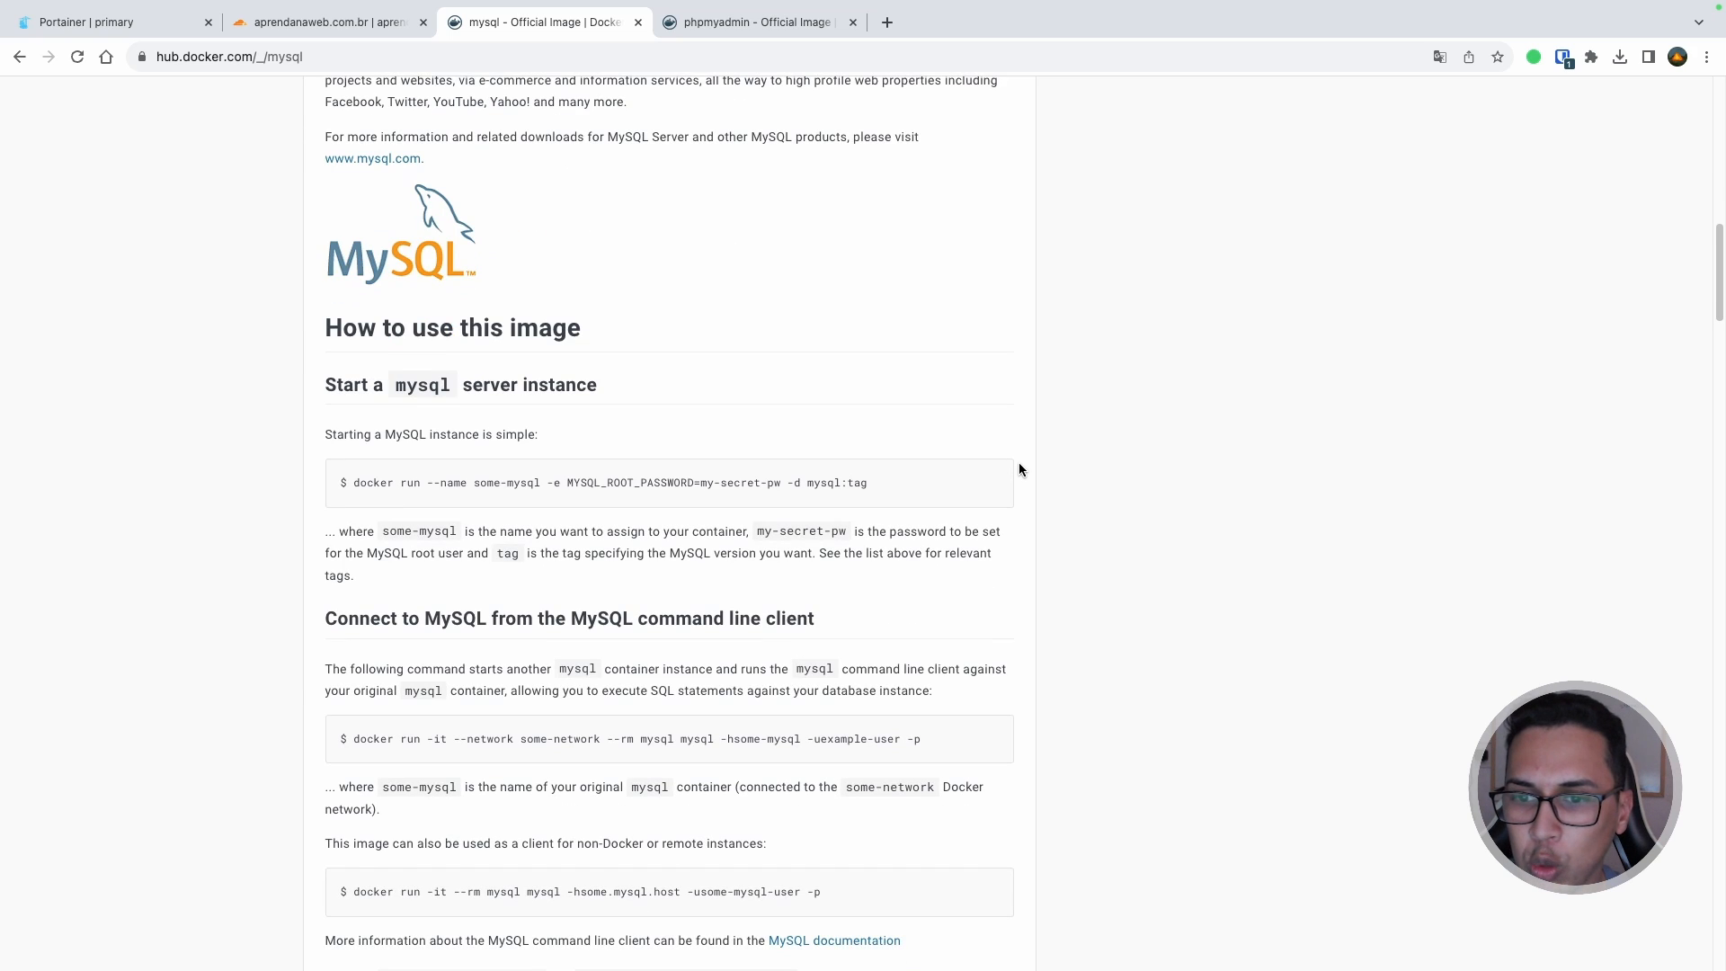
Step: Highlight the MYSQL_ROOT_PASSWORD variable in the mysql docs, then go to the phpmyadmin image page
double_click(638, 483)
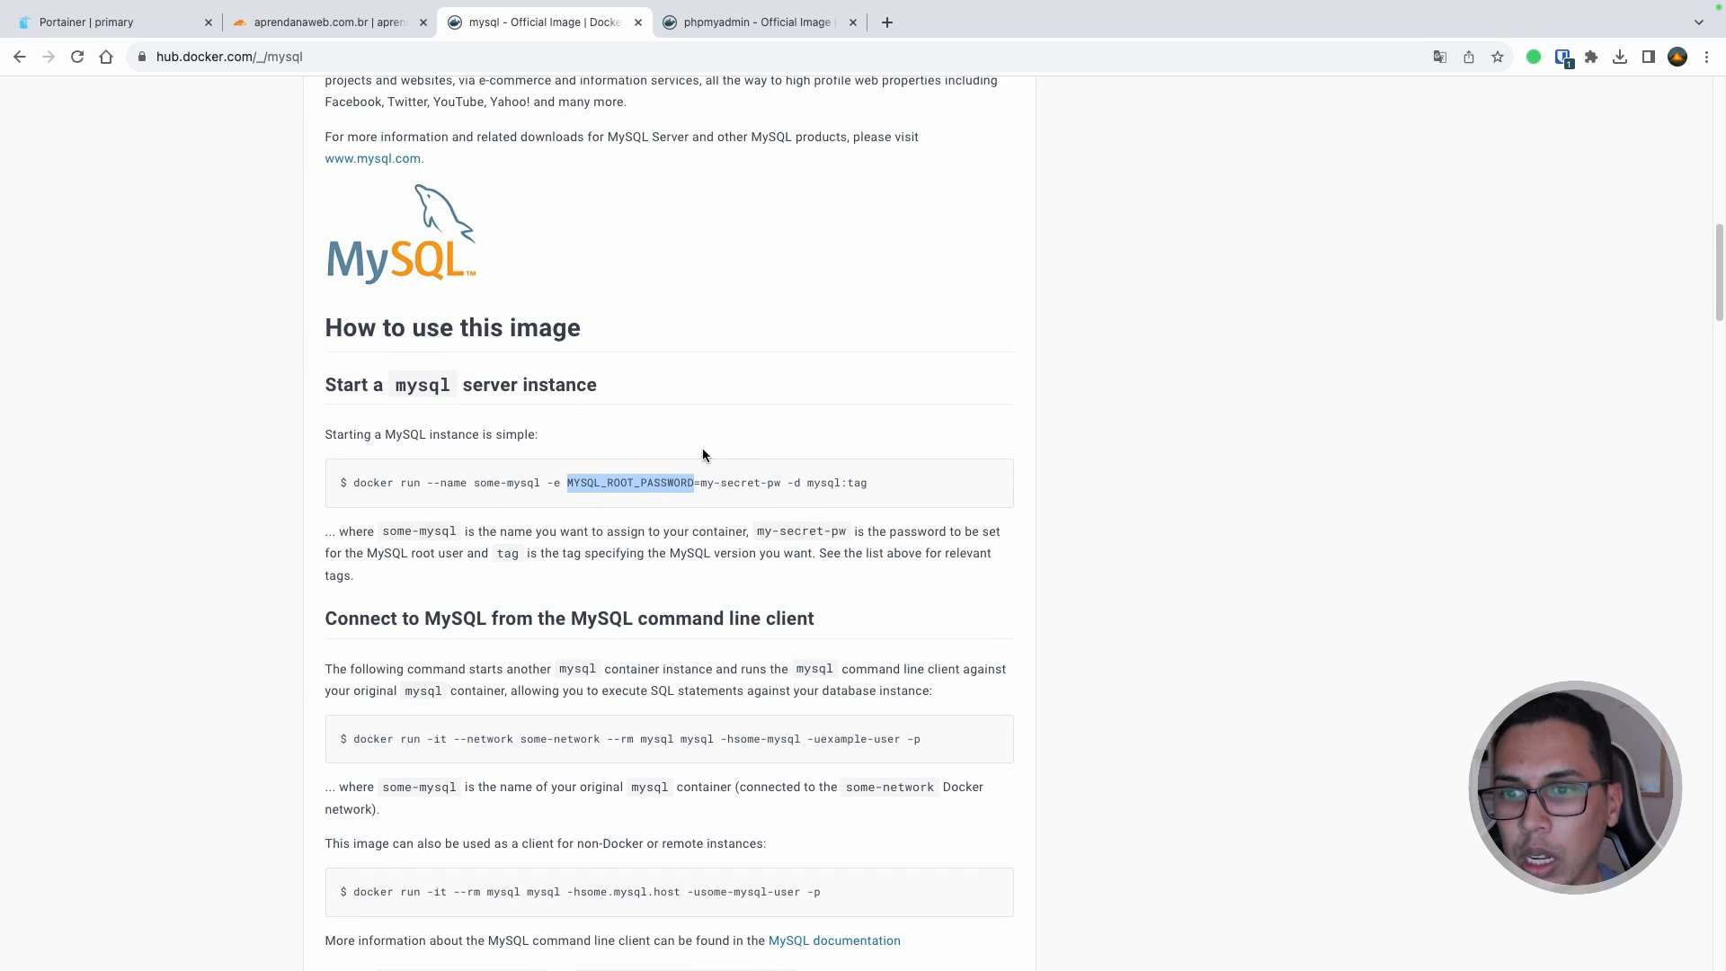
scroll(719, 436, down, 4)
scroll(1072, 581, down, 4)
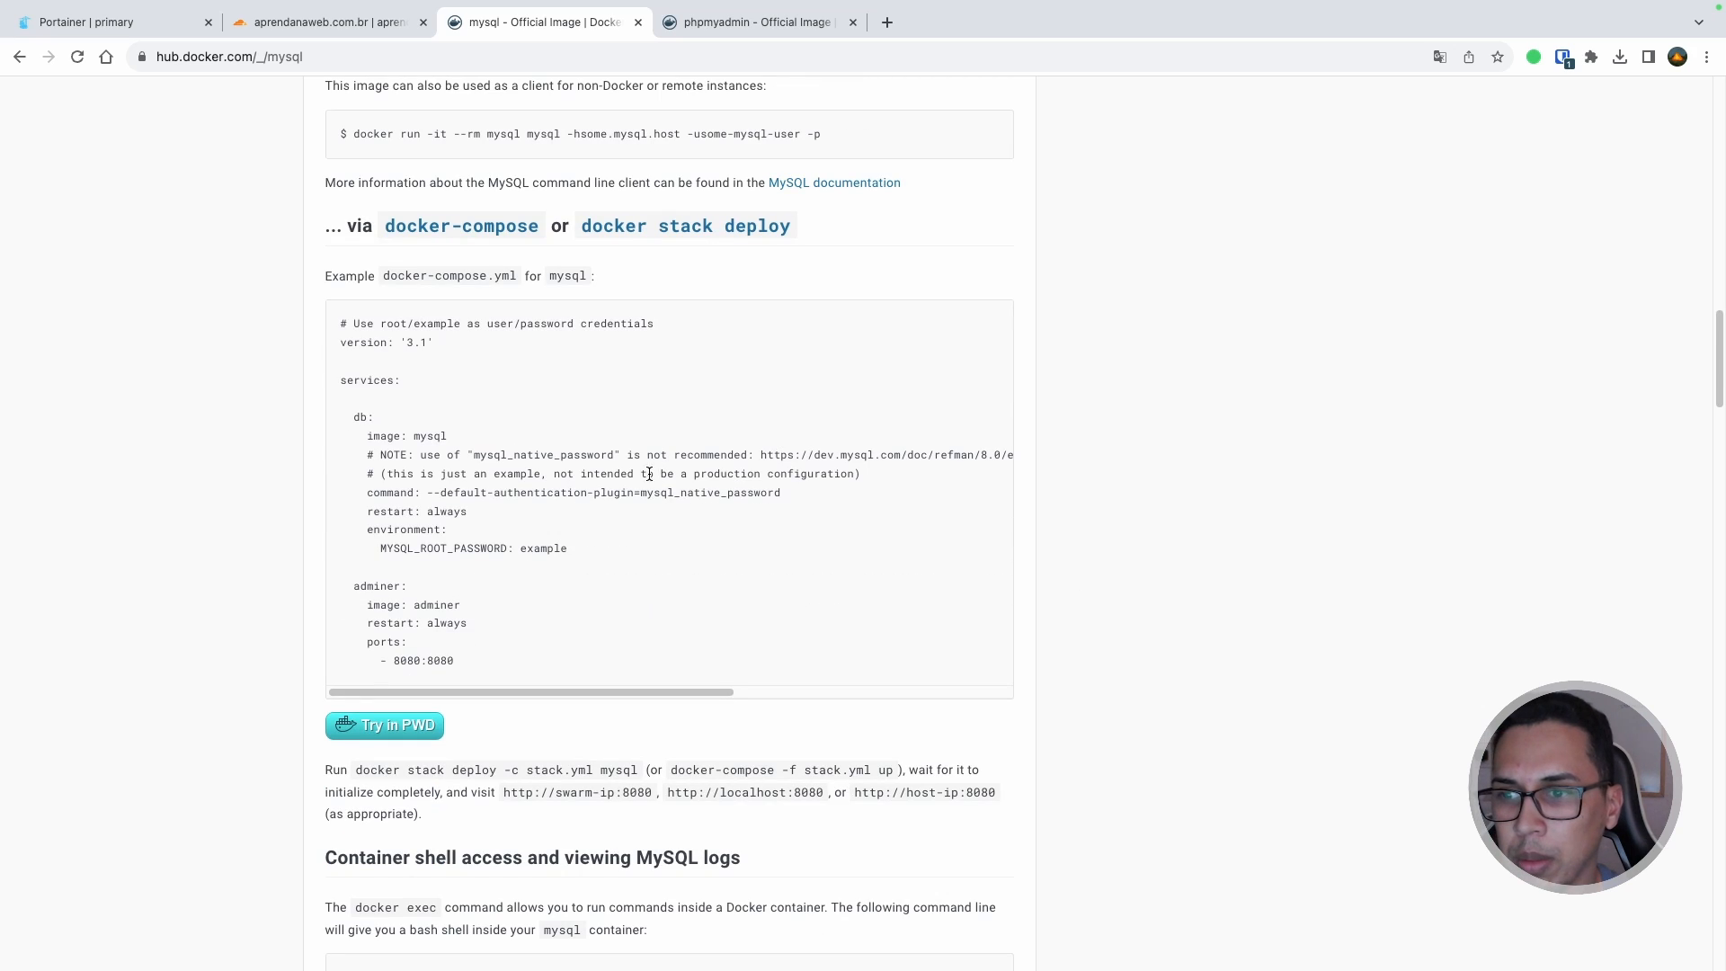
scroll(589, 461, up, 1)
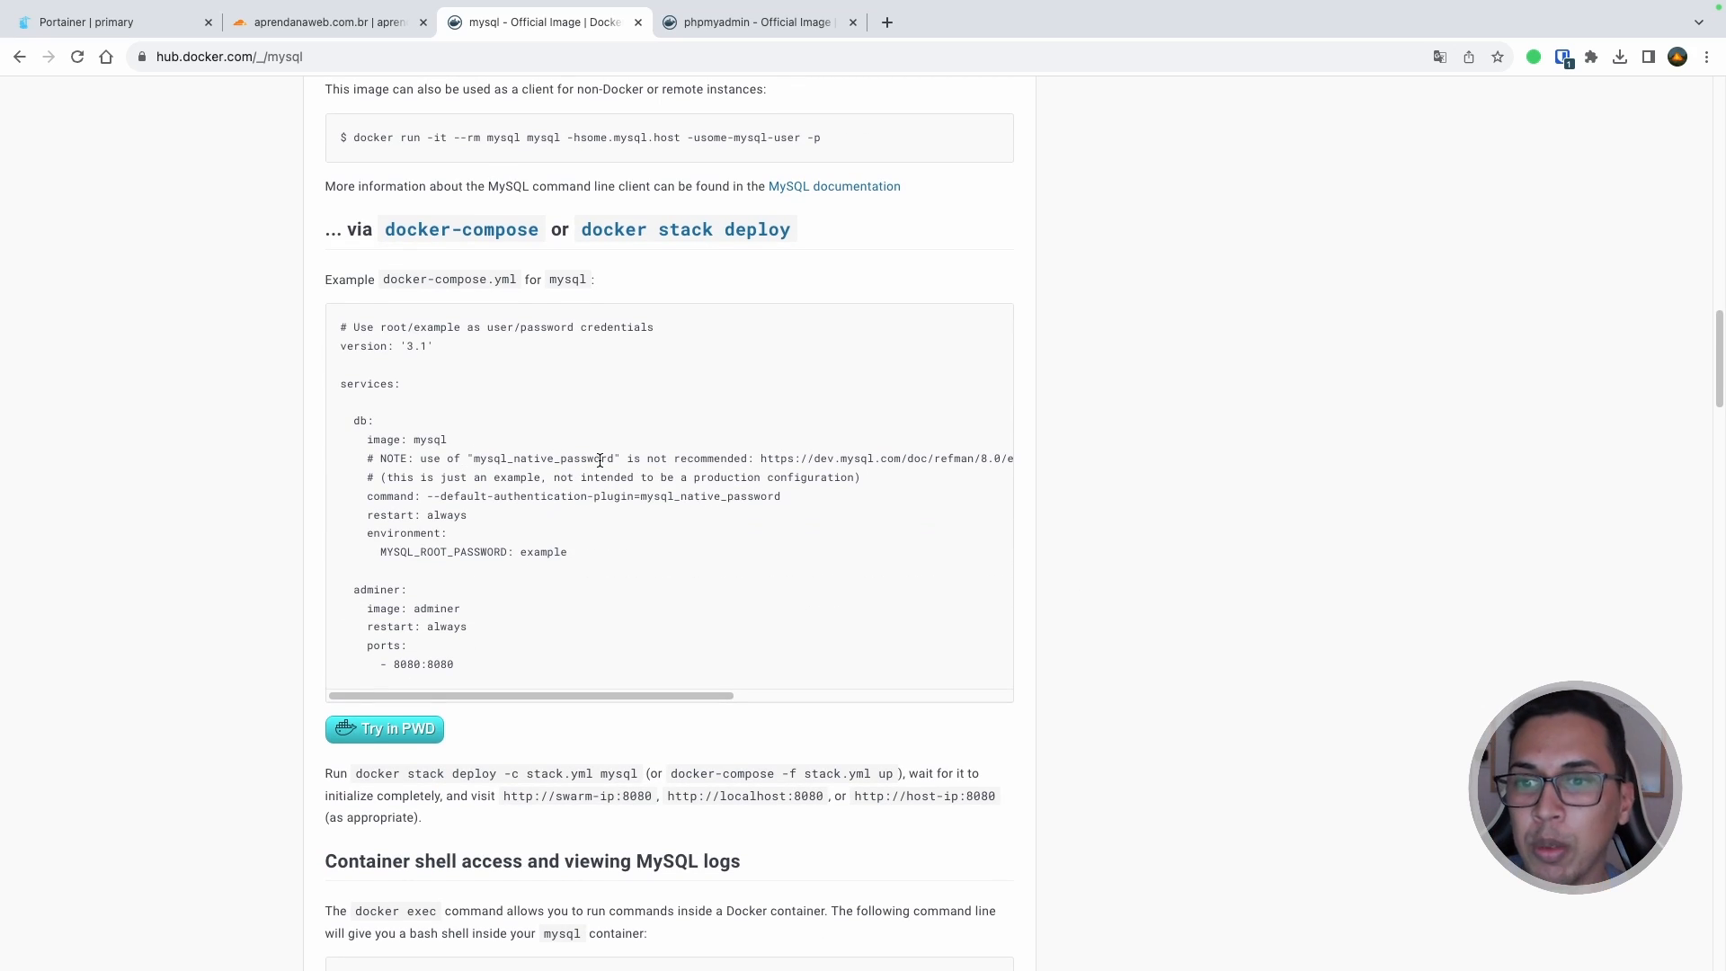
scroll(1023, 456, up, 20)
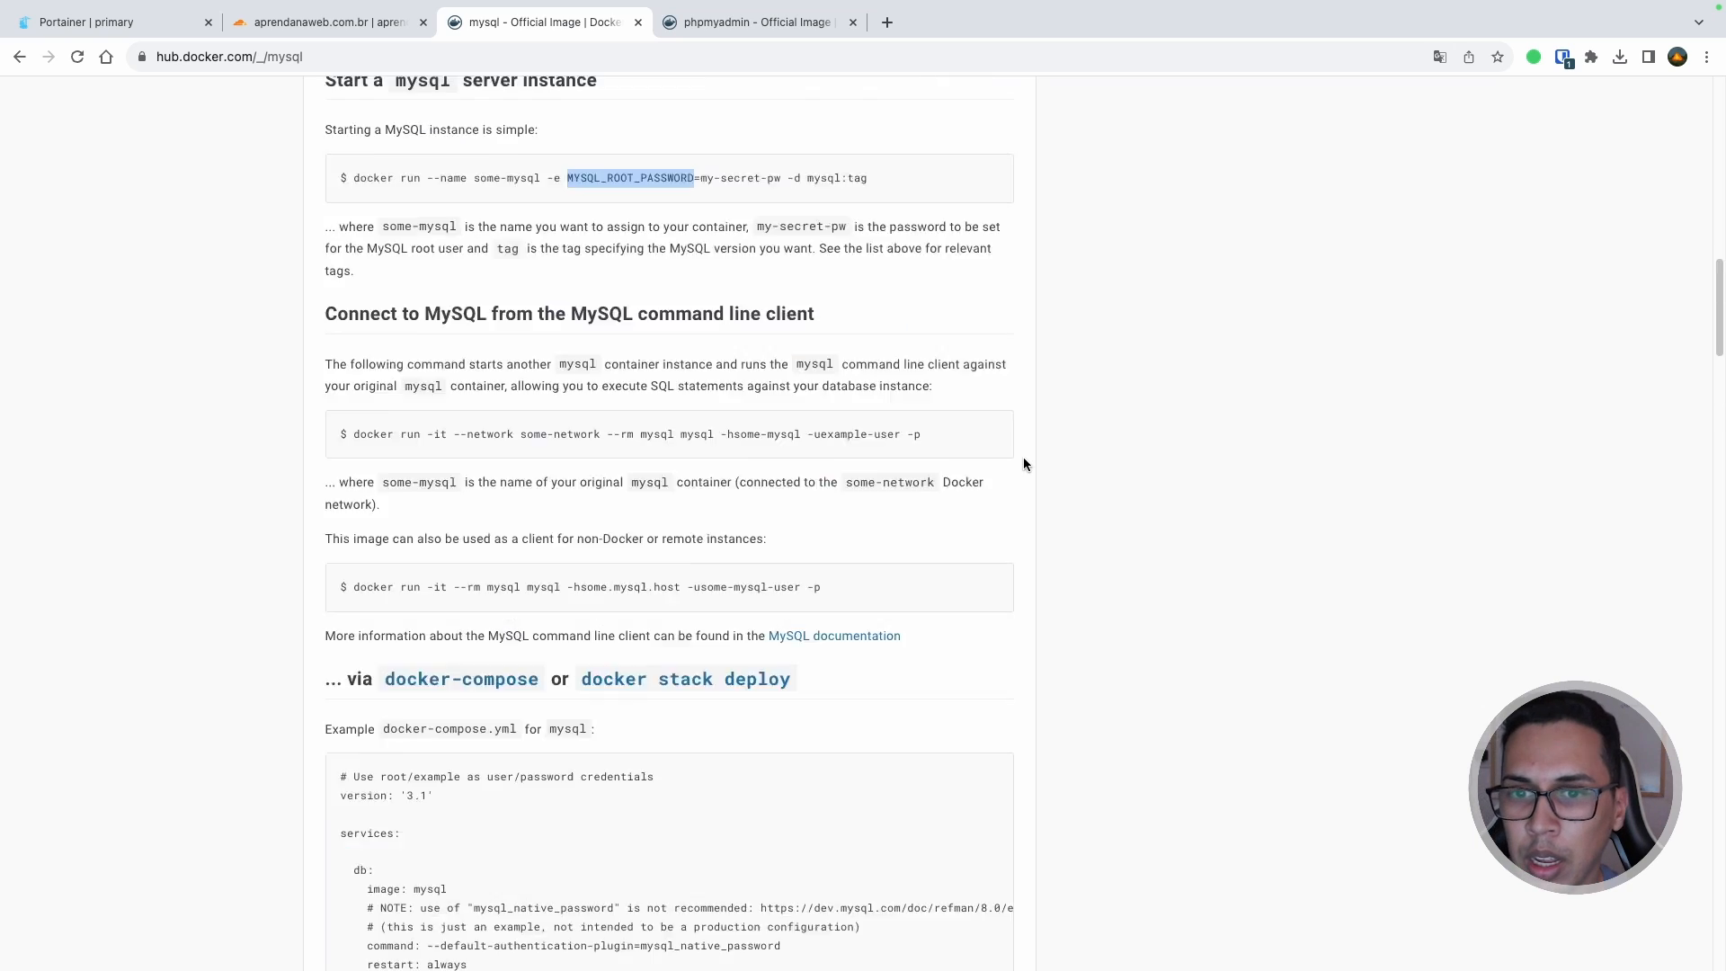
click(730, 22)
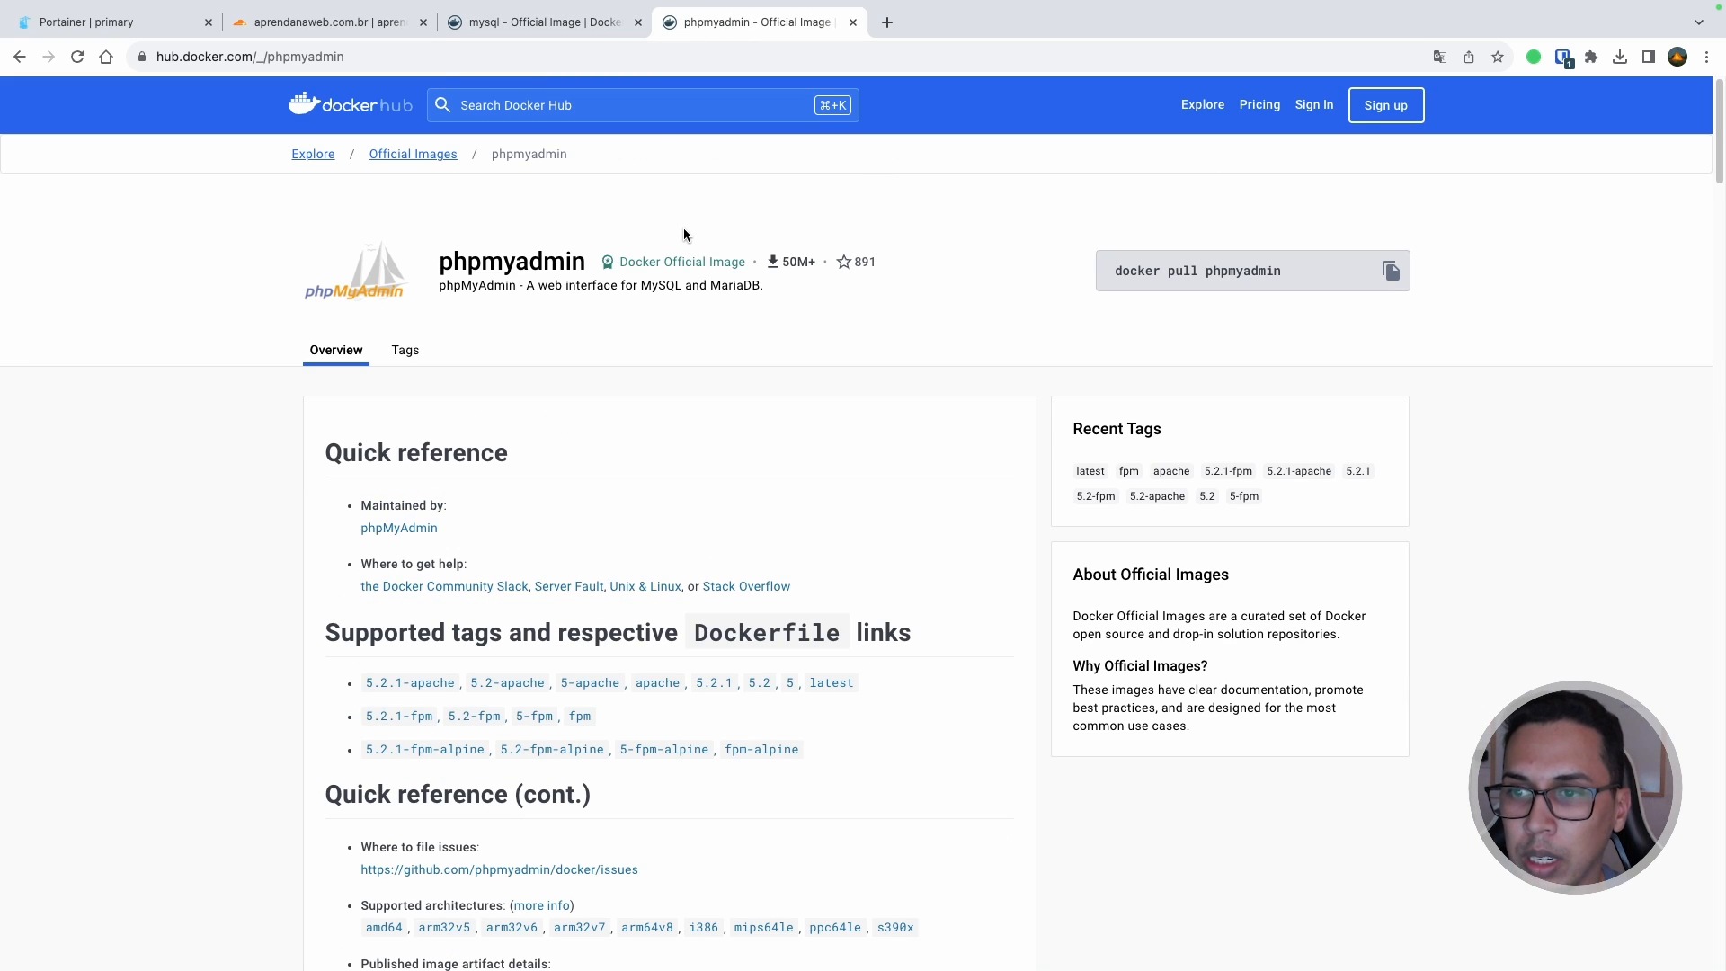
Step: Review phpmyadmin's supported Docker Hub tags, including latest and fpm
double_click(515, 263)
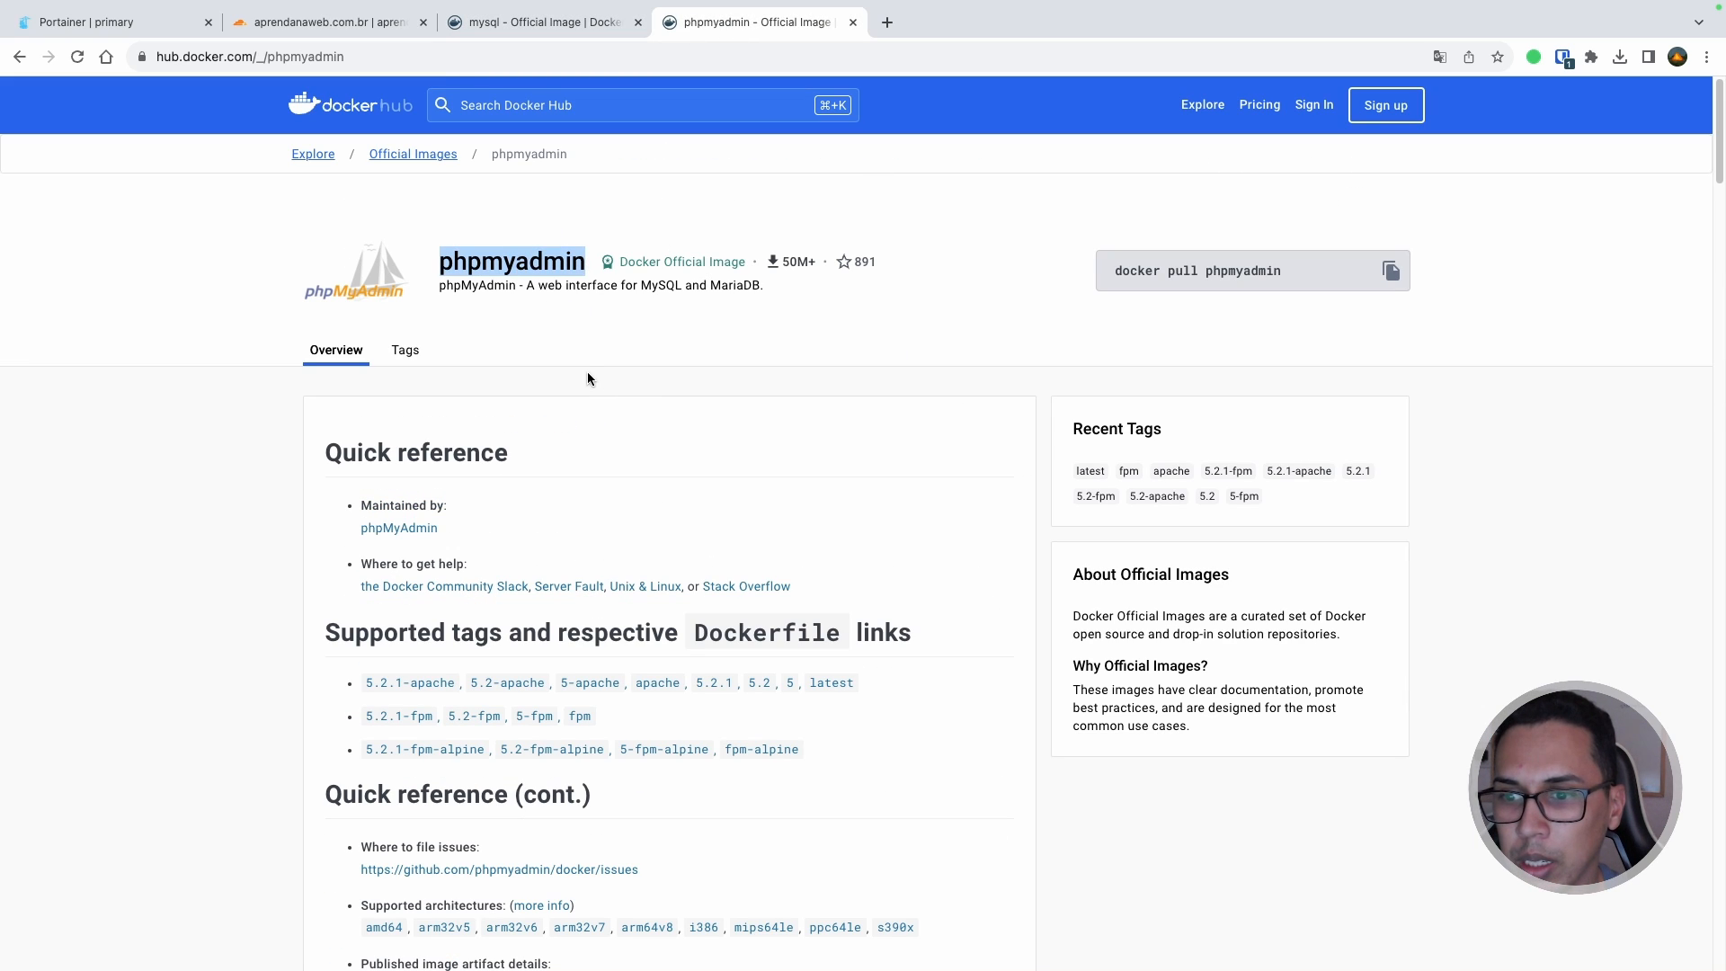
scroll(588, 378, down, 4)
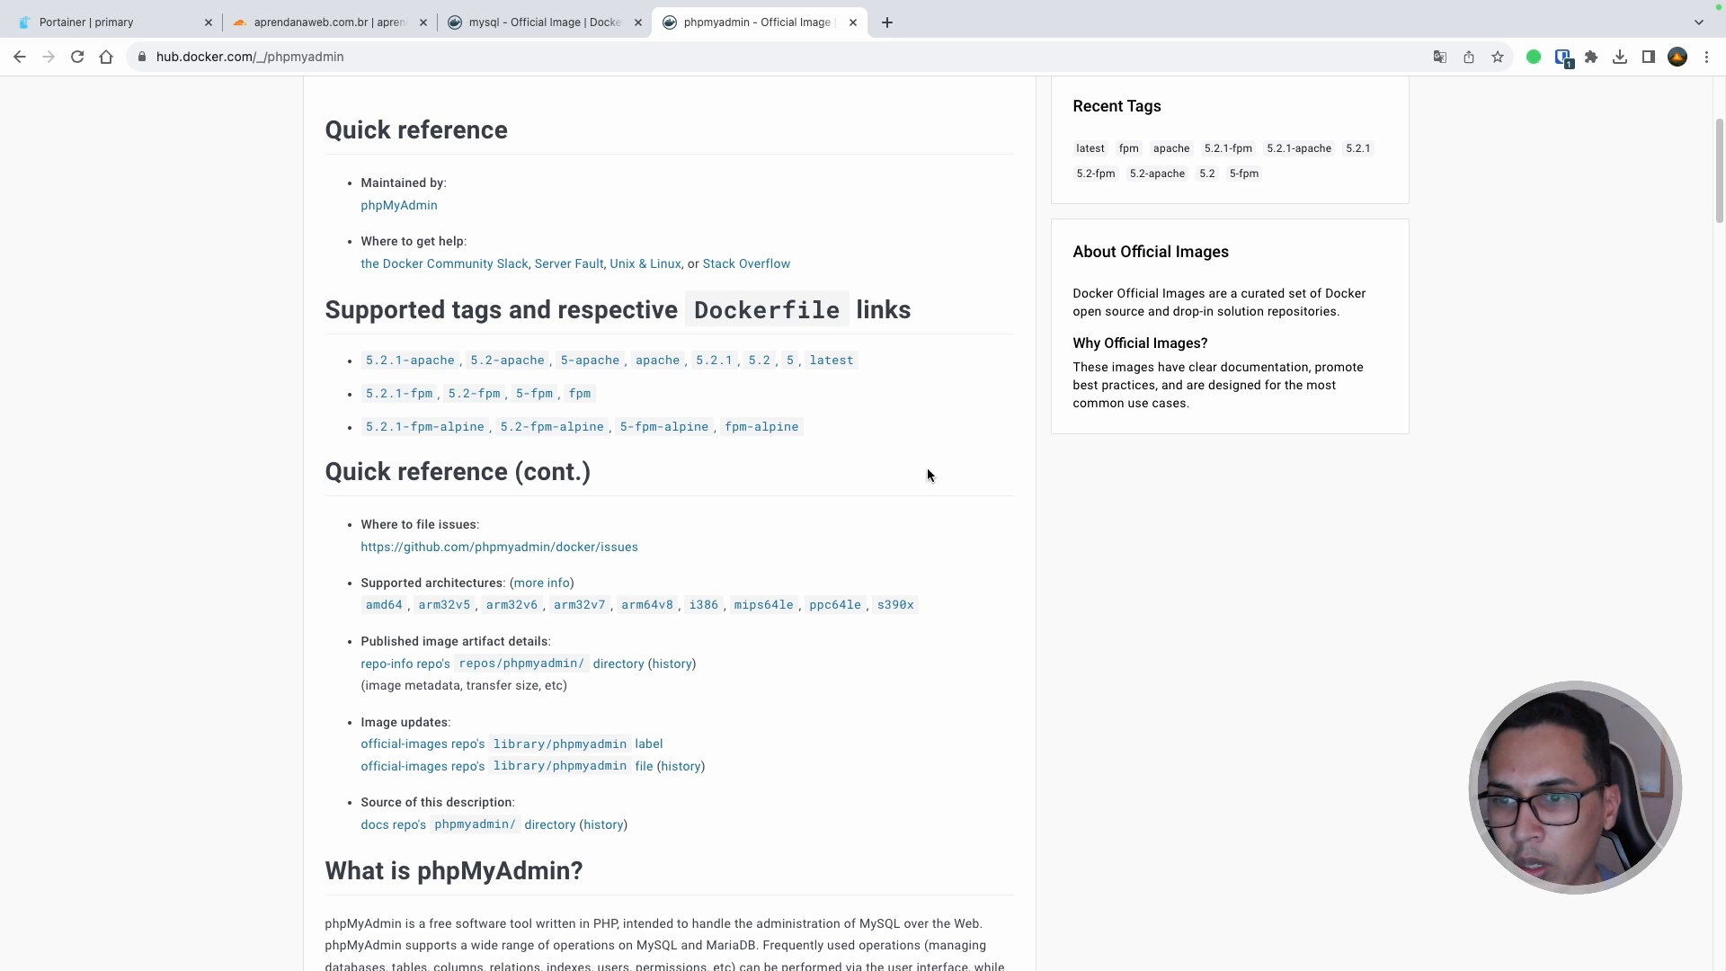
scroll(957, 503, down, 6)
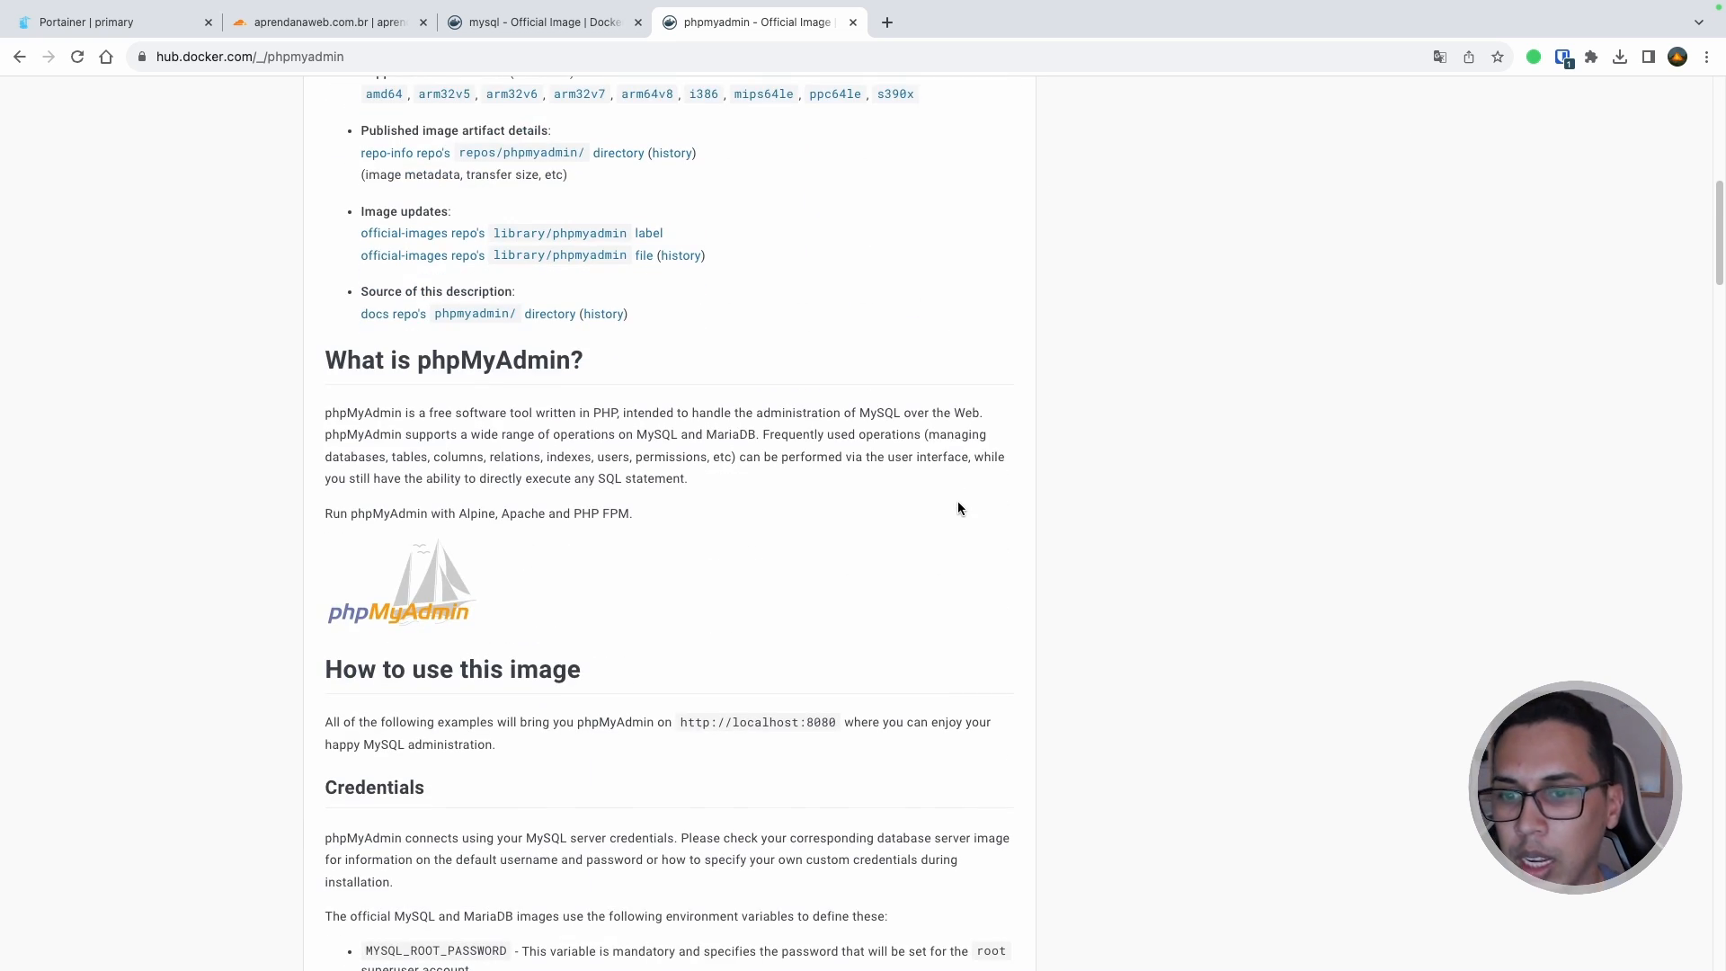
scroll(922, 505, down, 7)
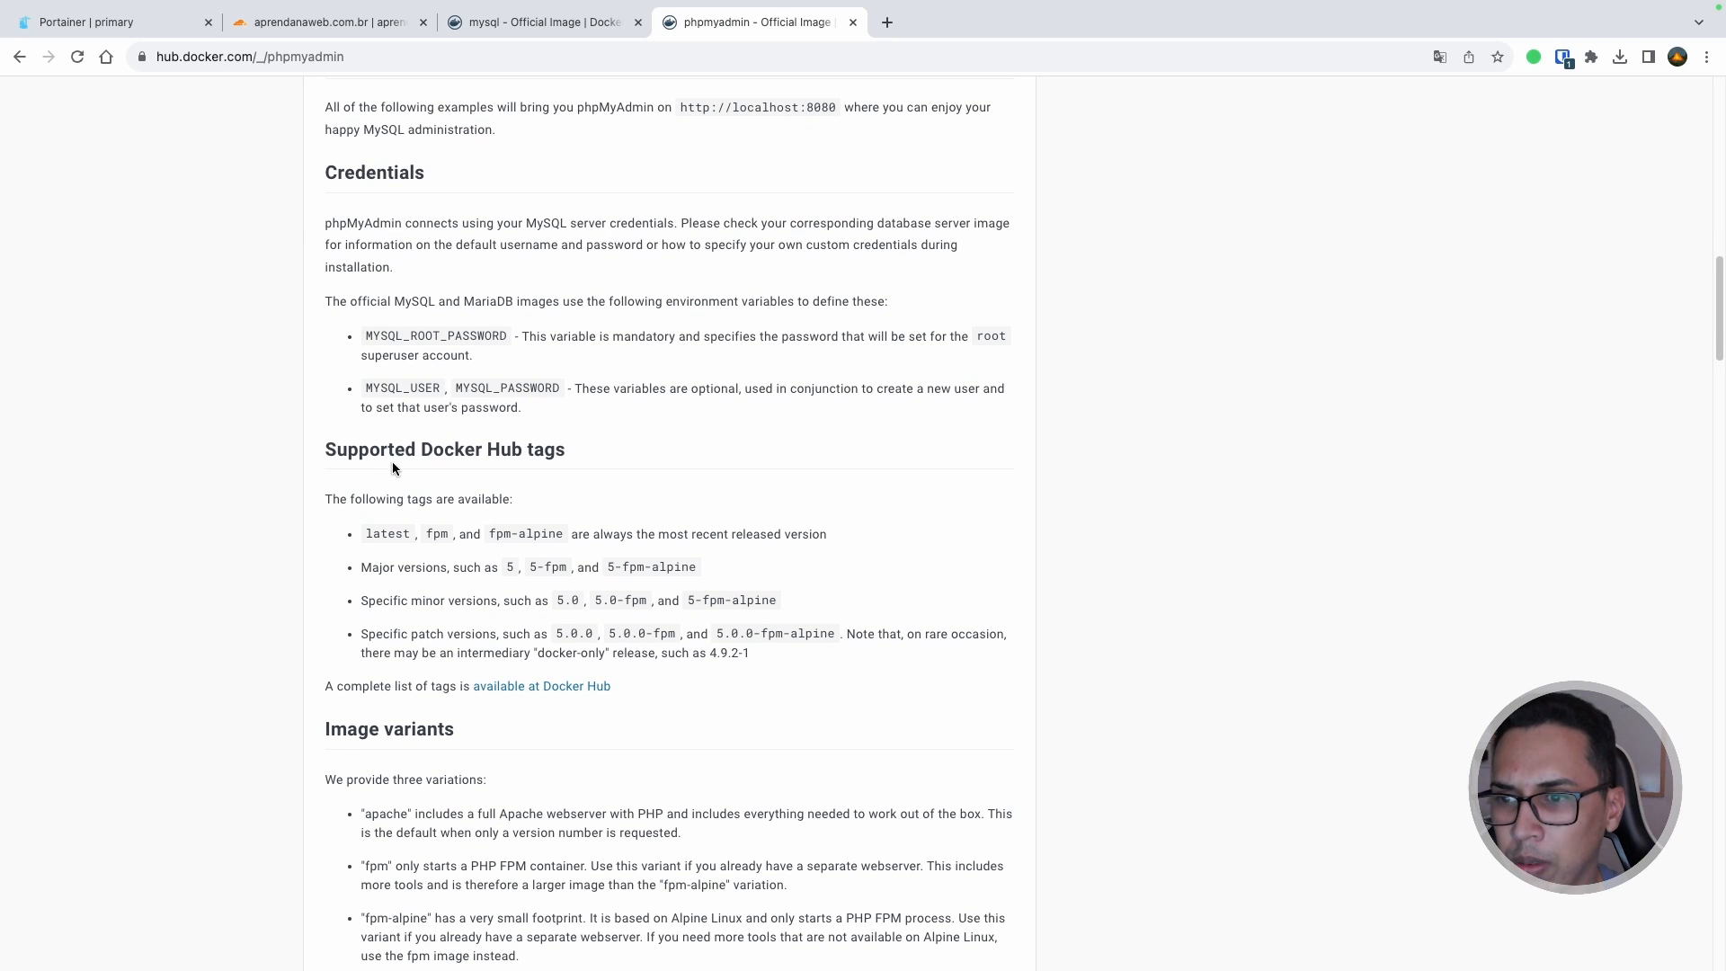
drag(433, 449, 612, 447)
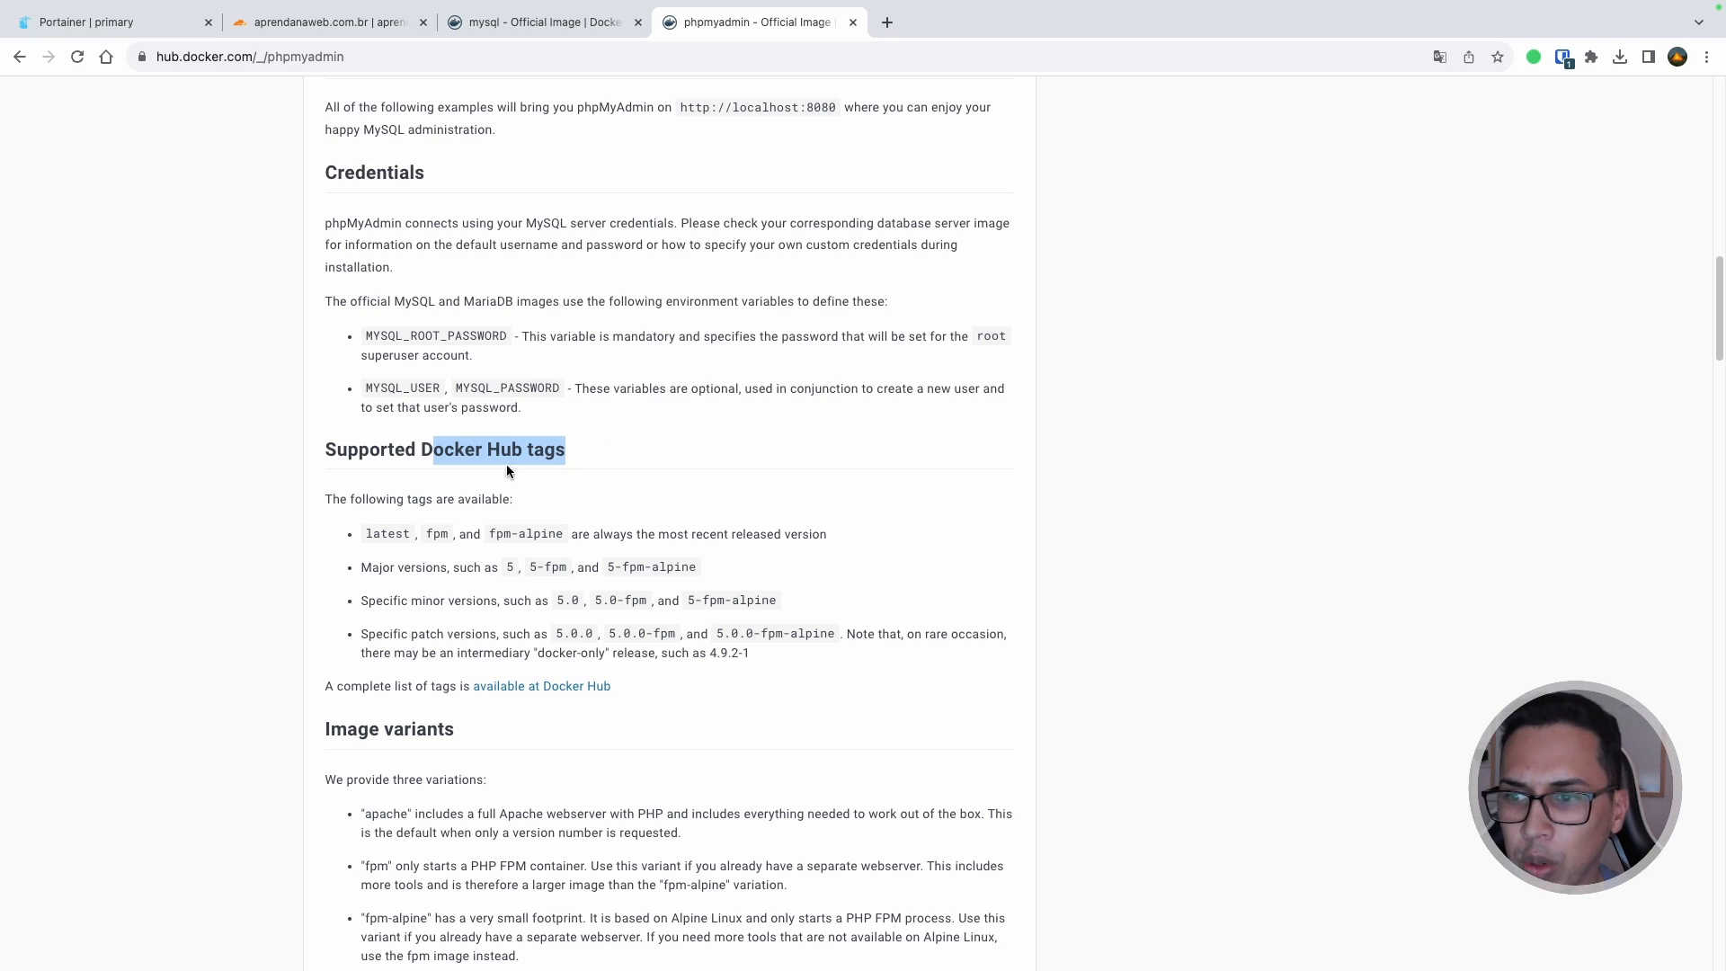
double_click(403, 534)
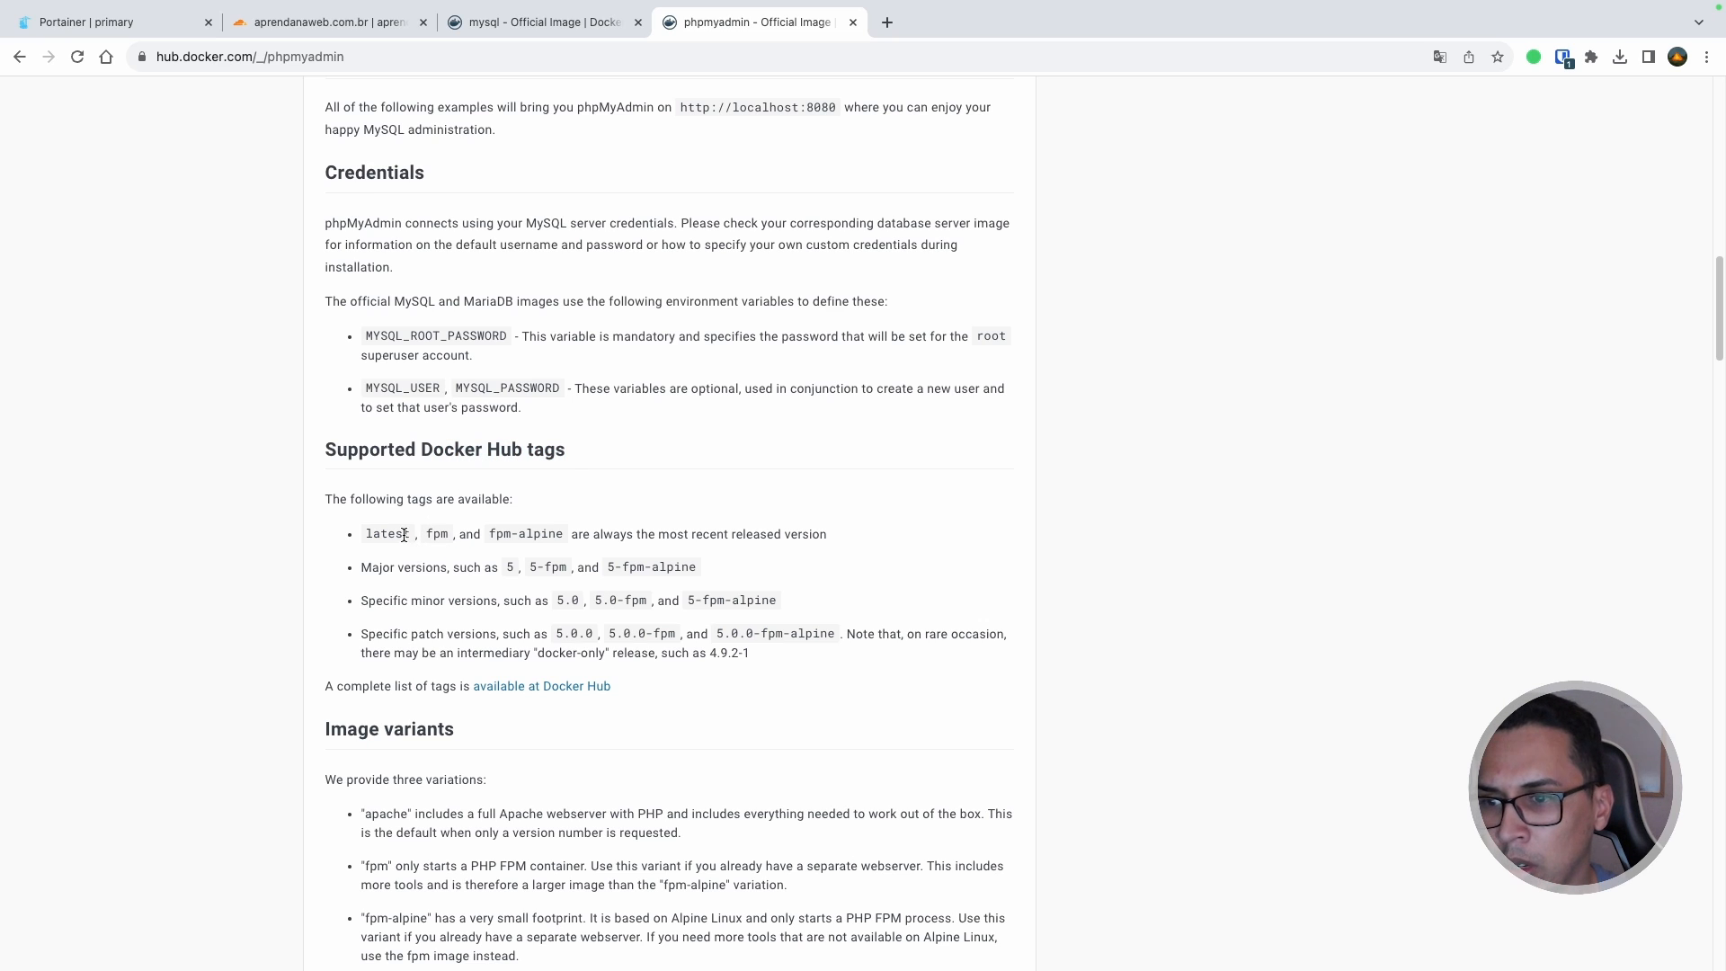
double_click(440, 534)
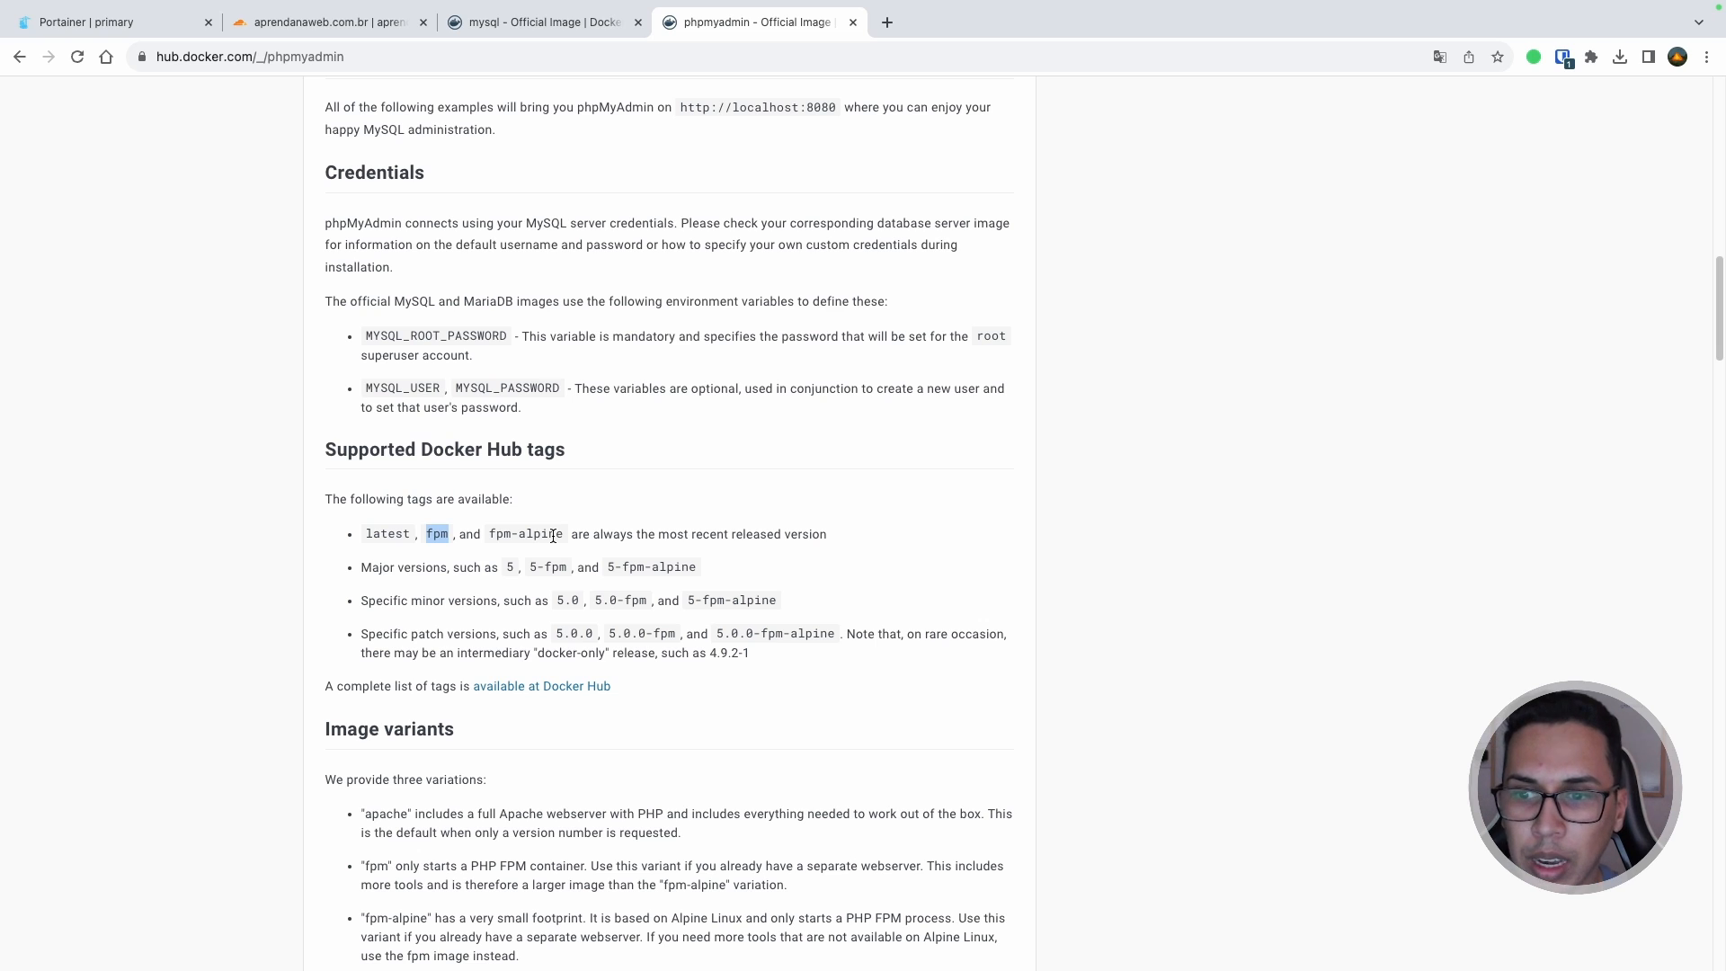
Step: Select the linked-server docker run example and return to the stack file in the editor
scroll(553, 536, down, 10)
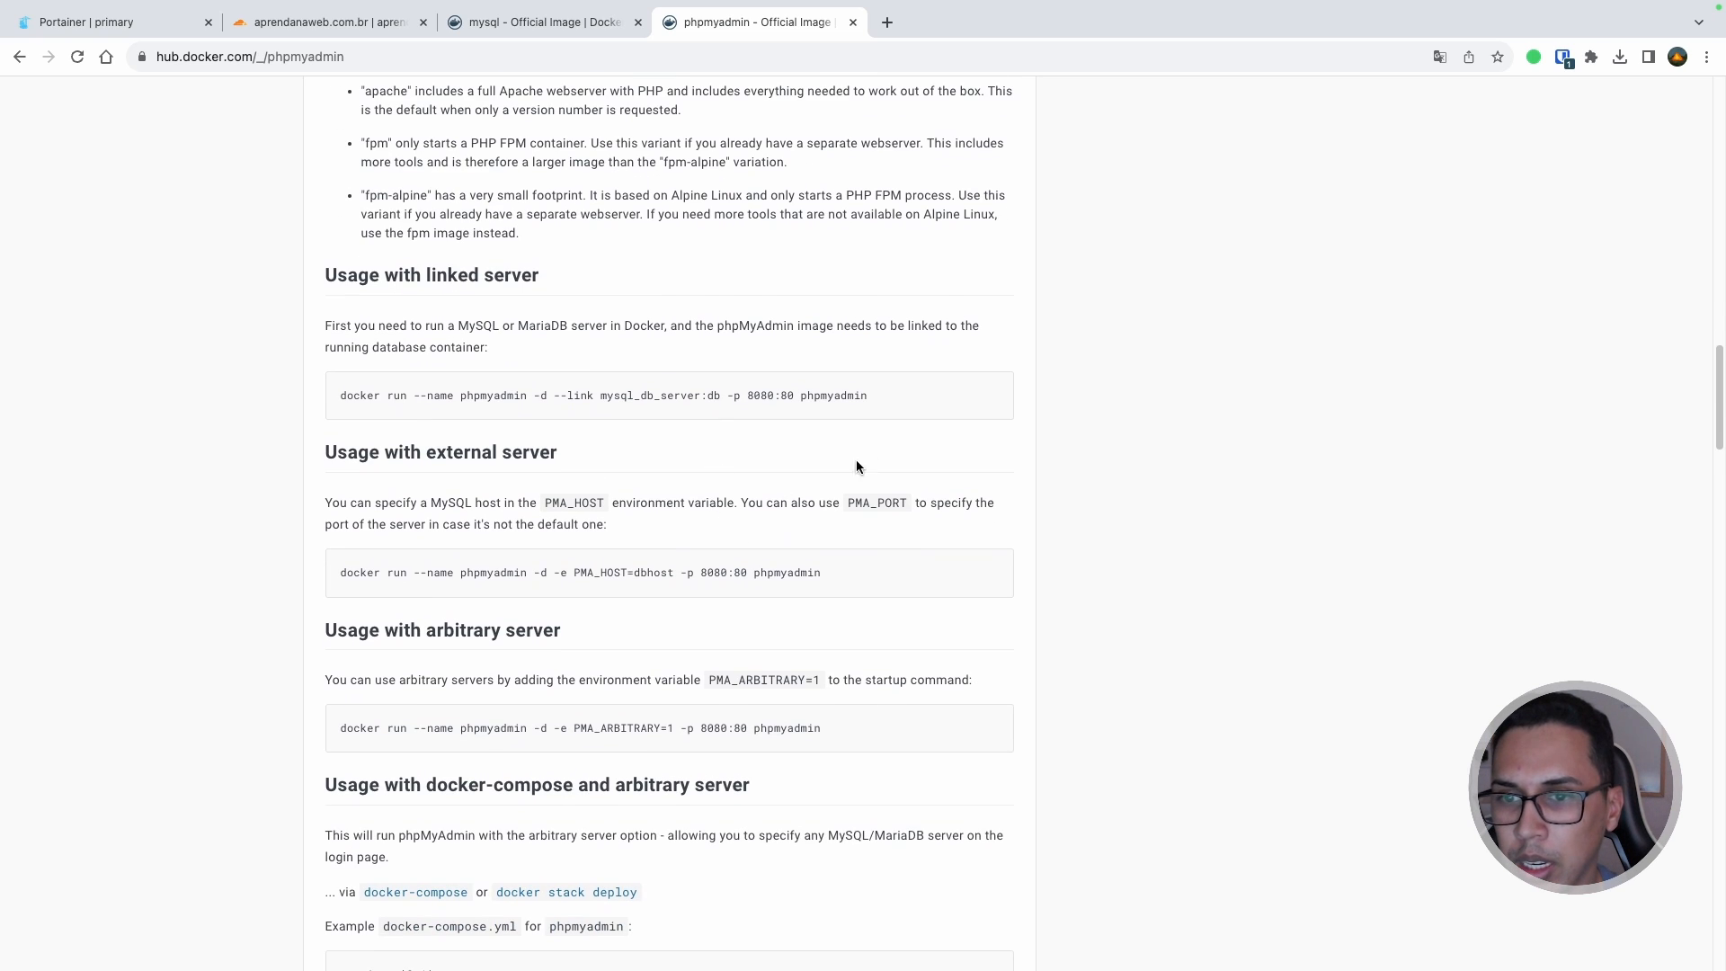
drag(881, 401, 345, 399)
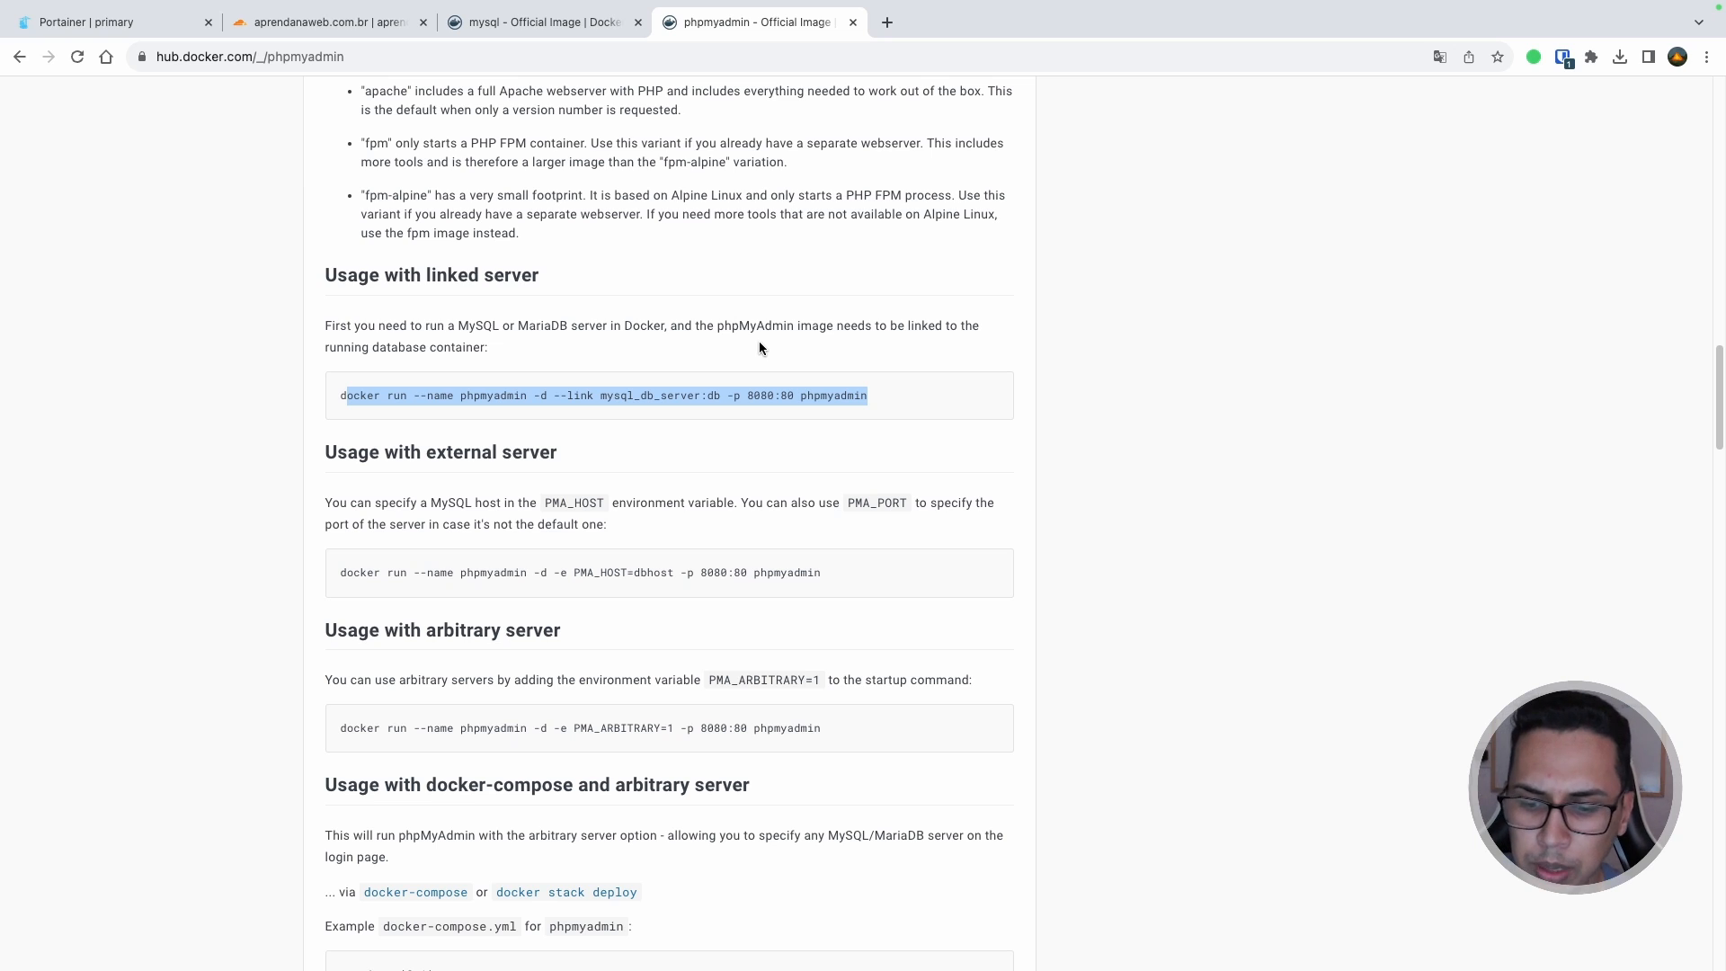
key(ctrl+Right)
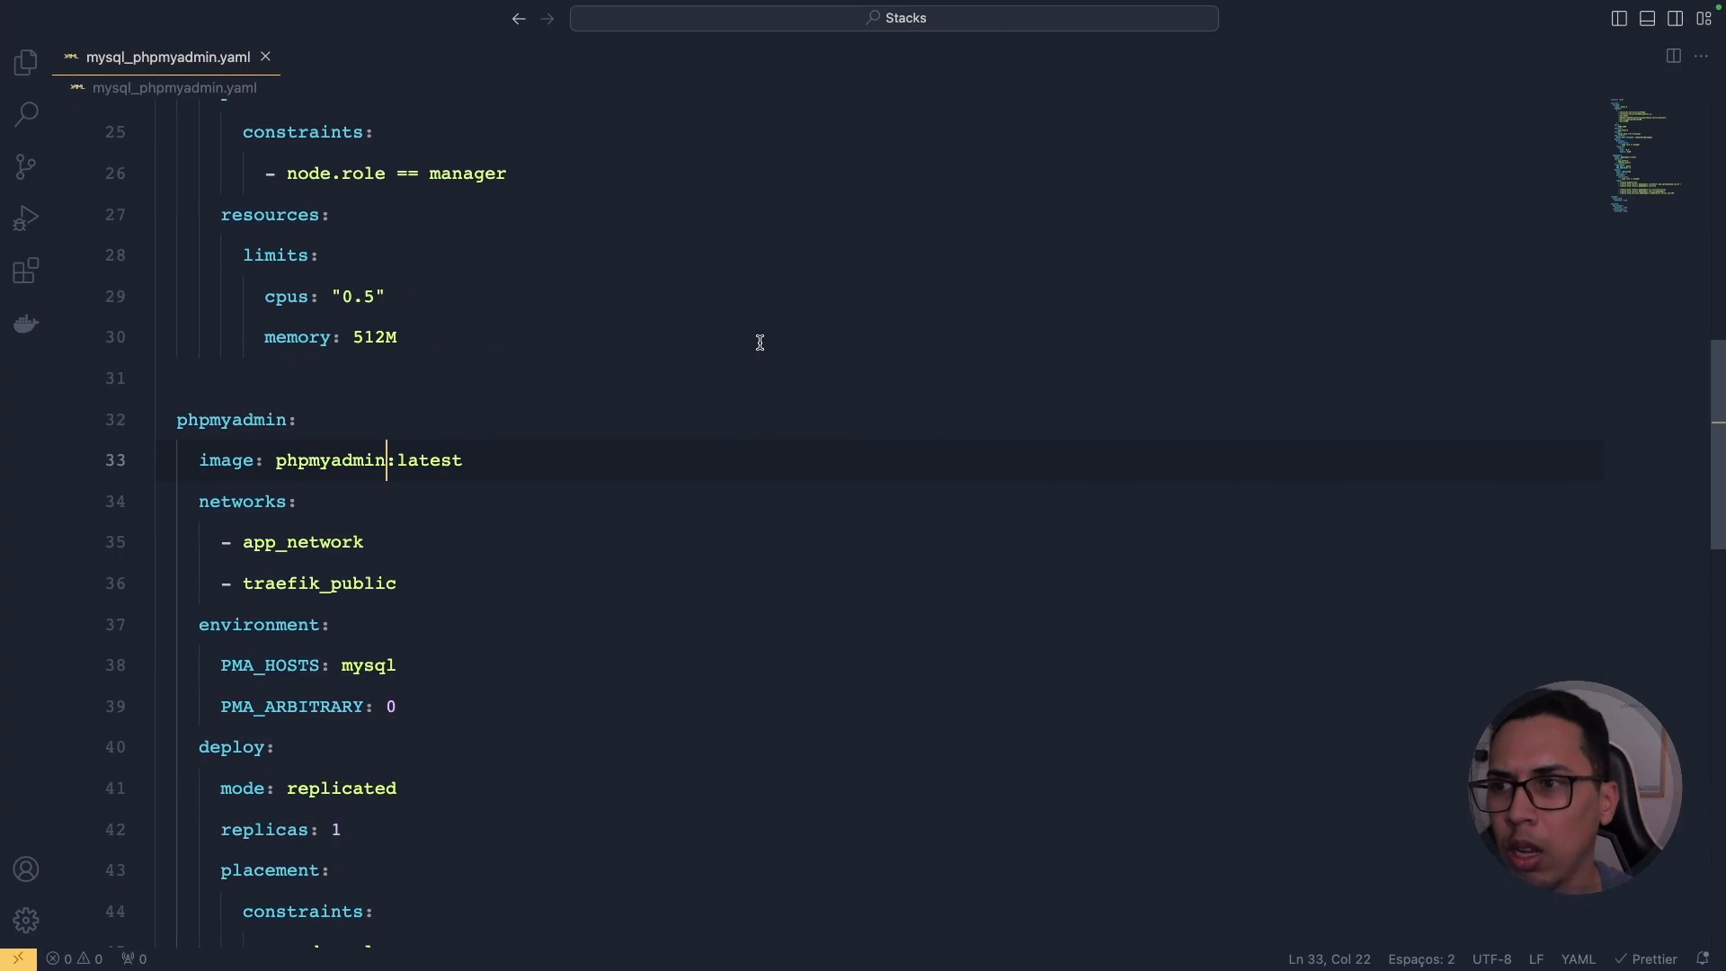
Step: Rename the mariadb service on line 4 of mysql_phpmyadmin.yaml to mysql
scroll(711, 331, up, 10)
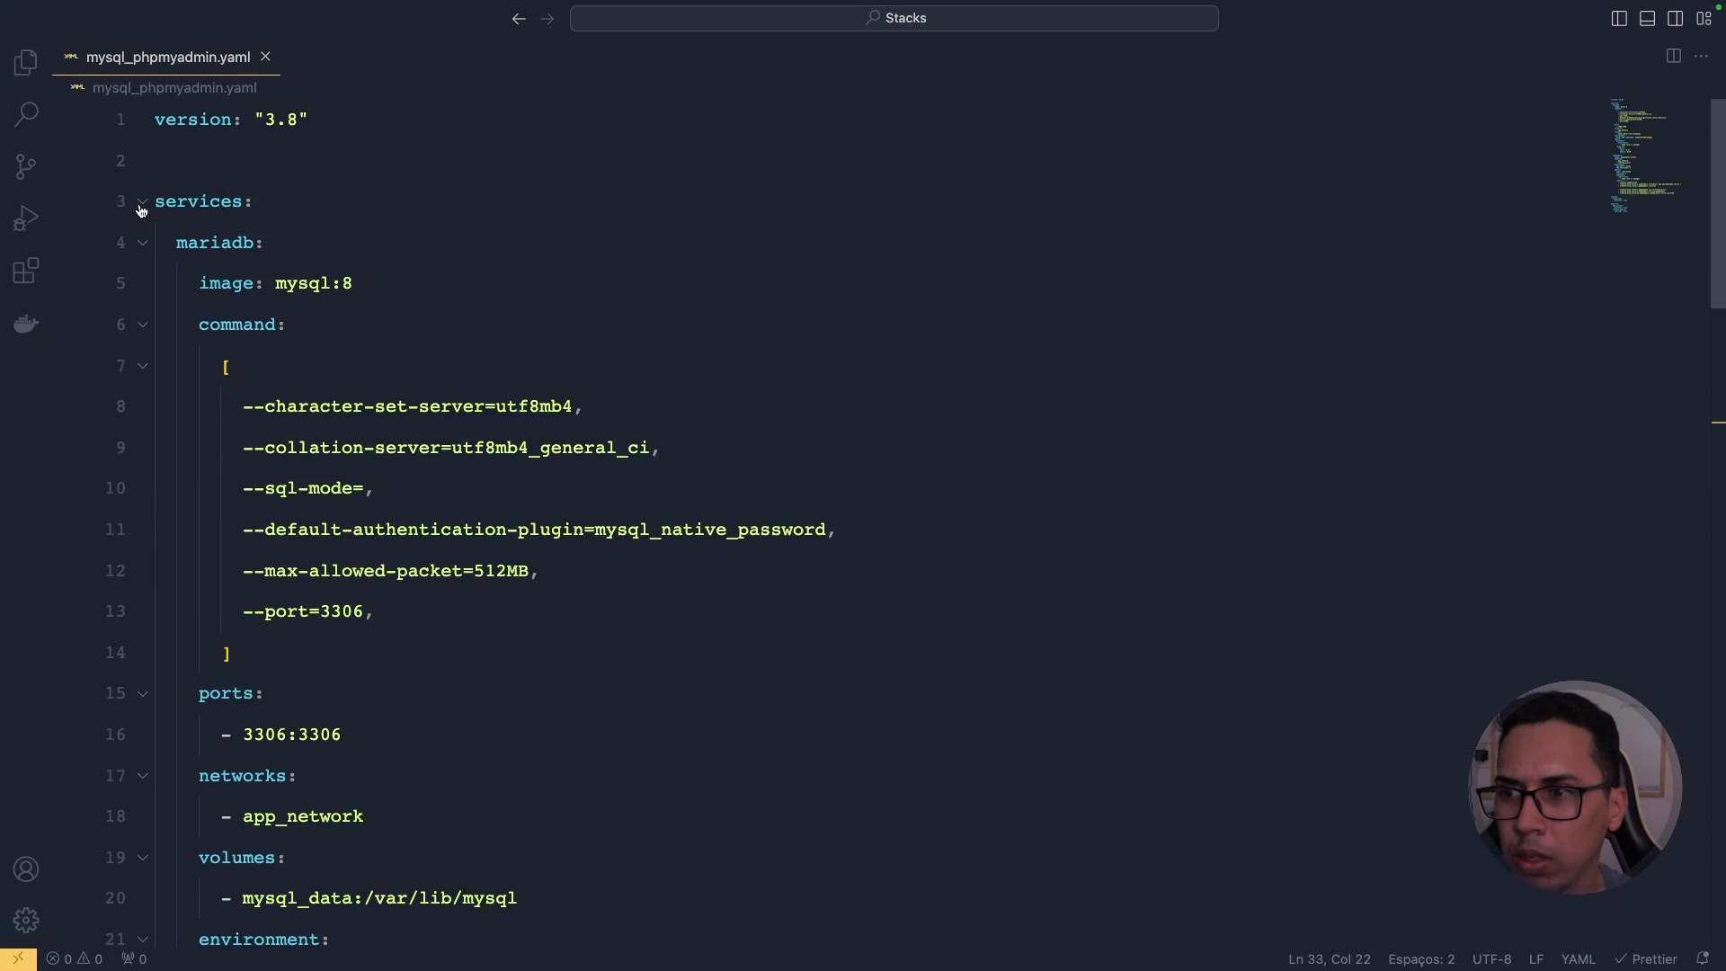
click(141, 203)
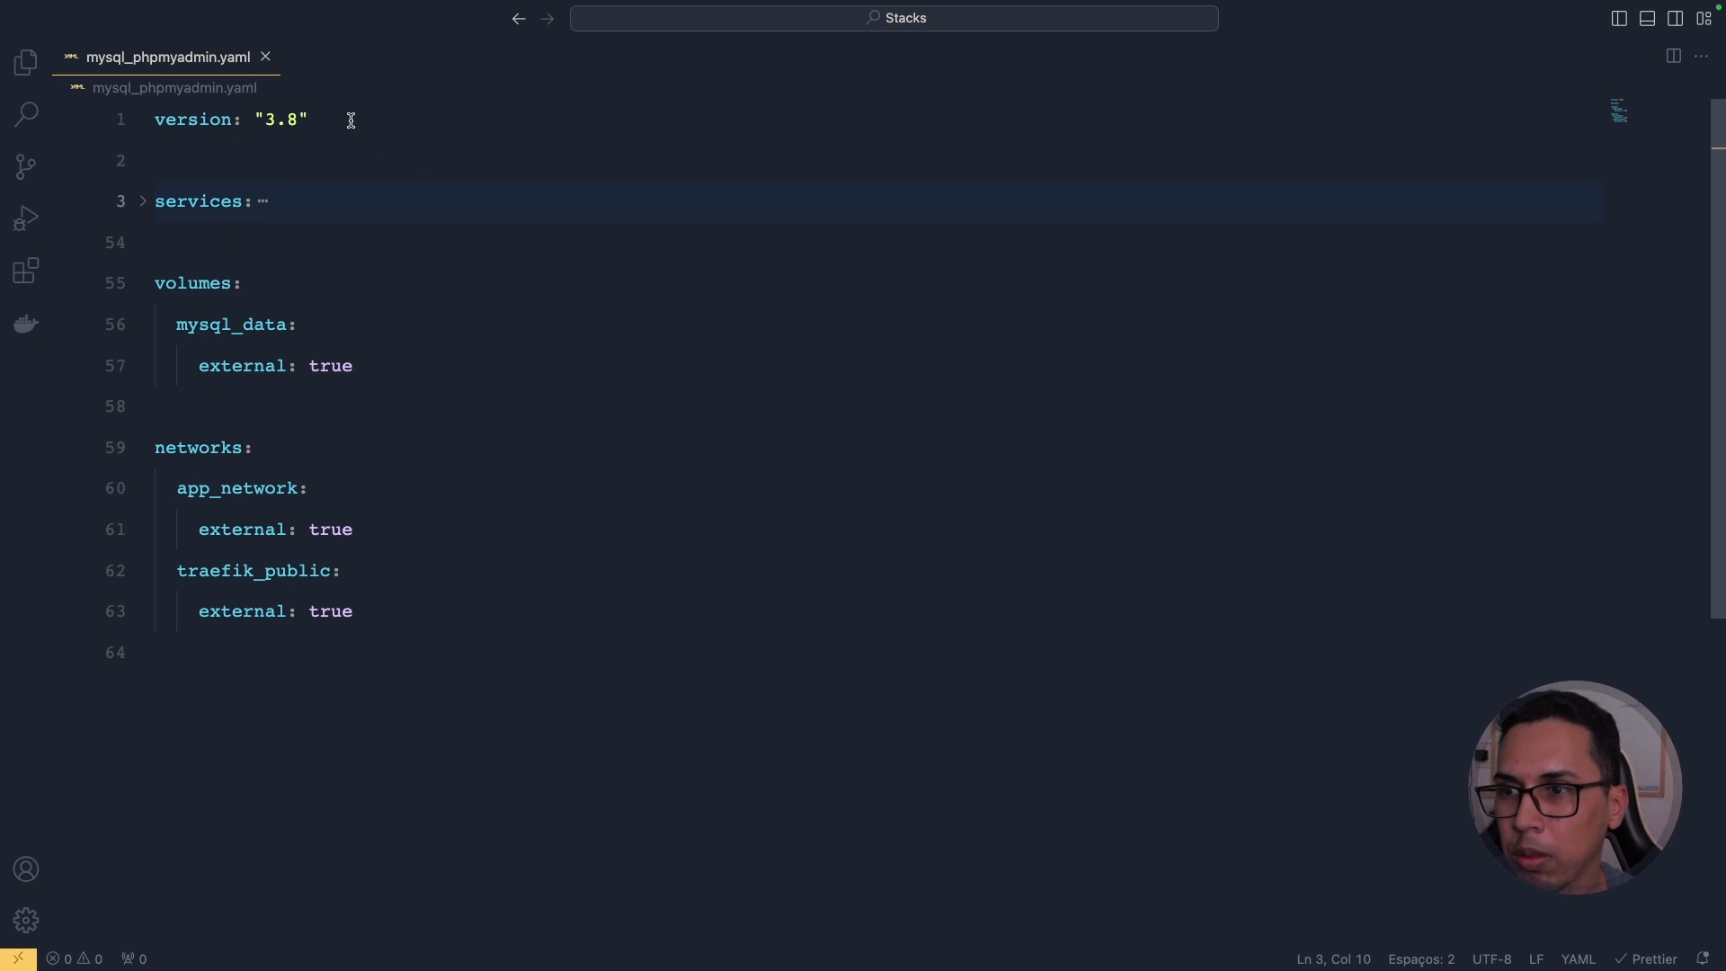
drag(351, 120, 155, 120)
click(141, 209)
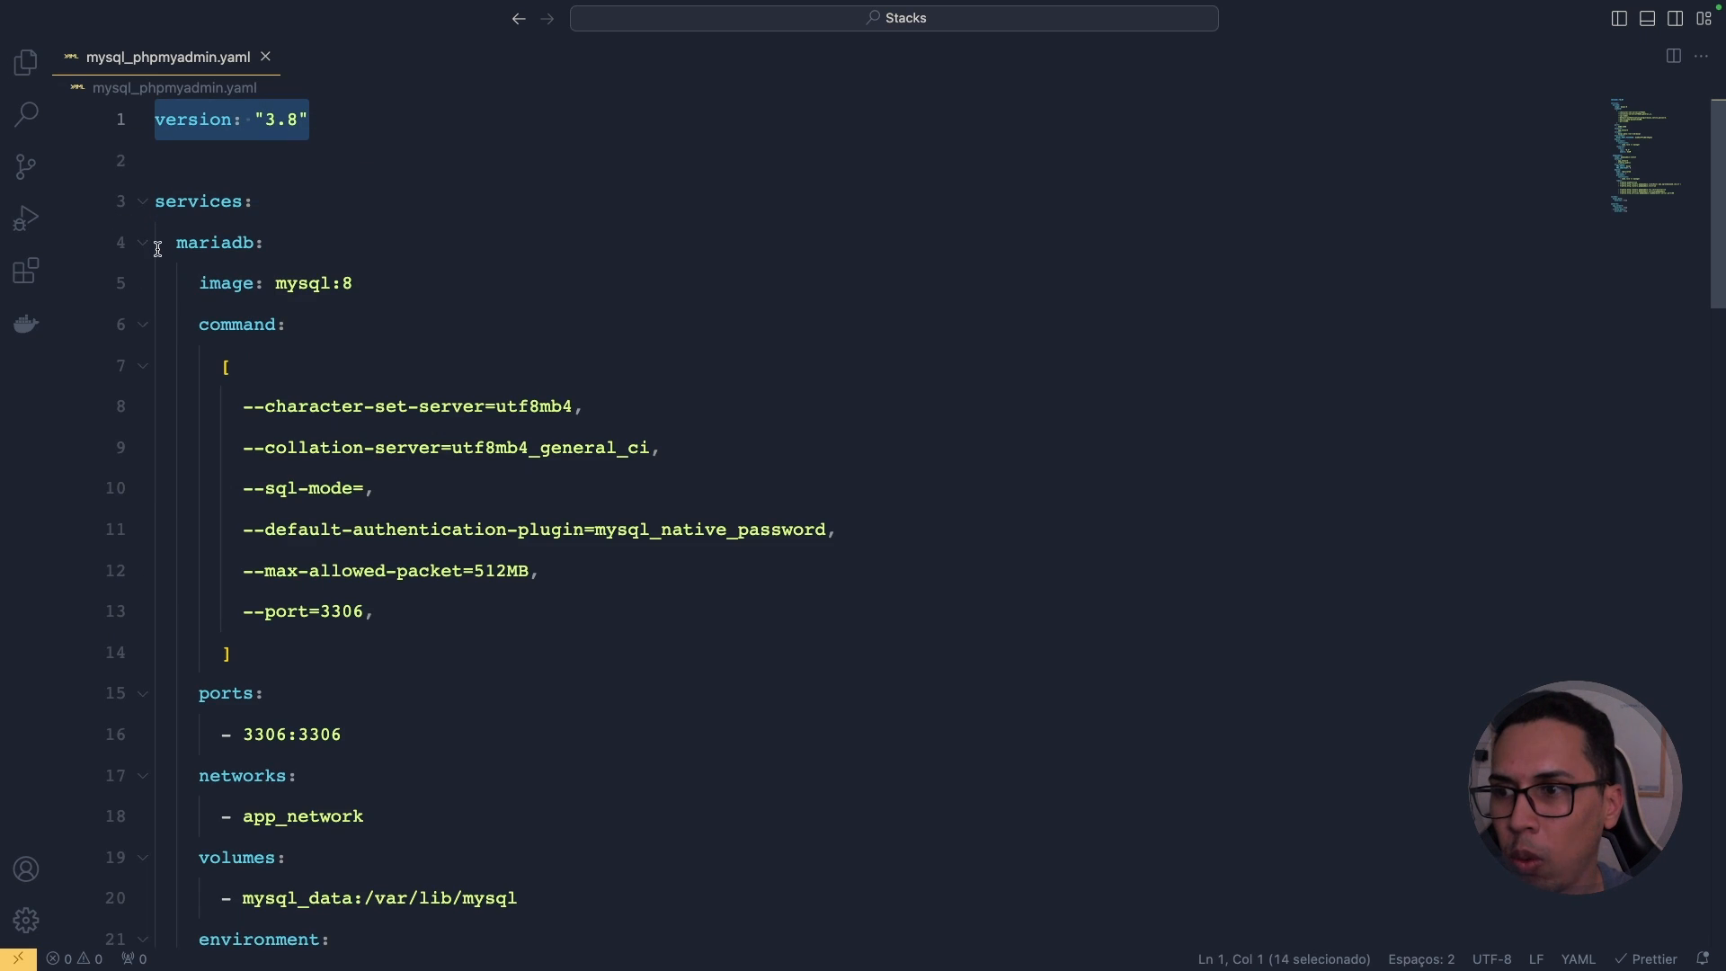
double_click(226, 248)
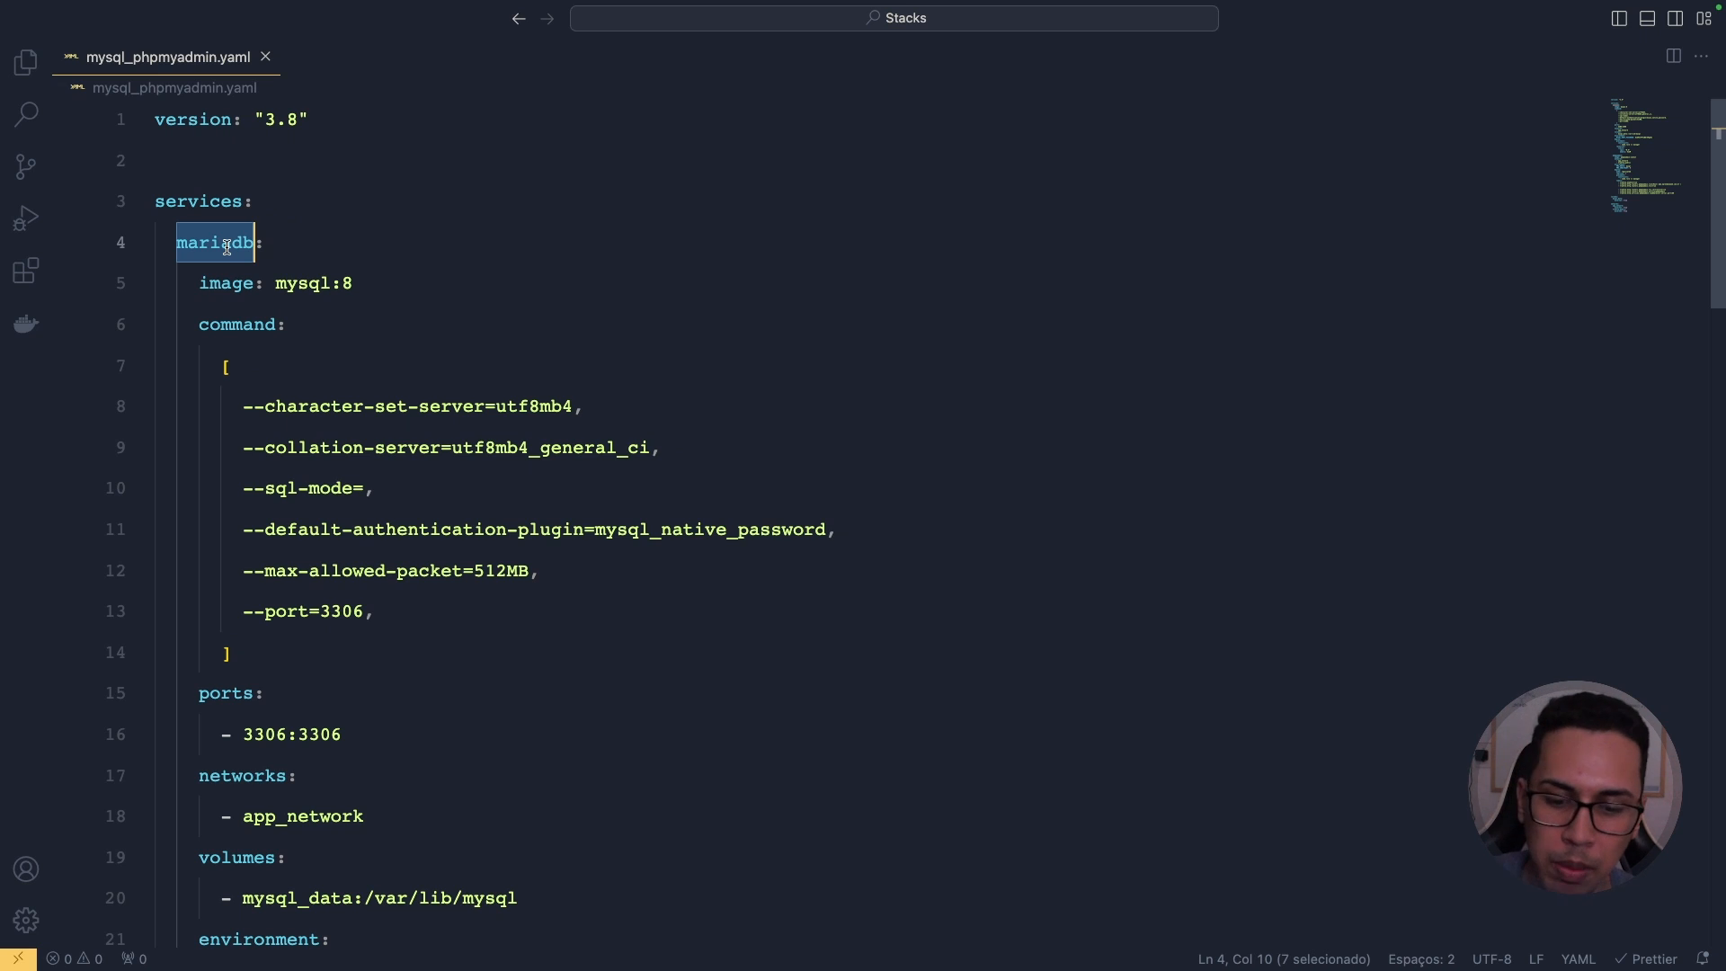
text(mysql:)
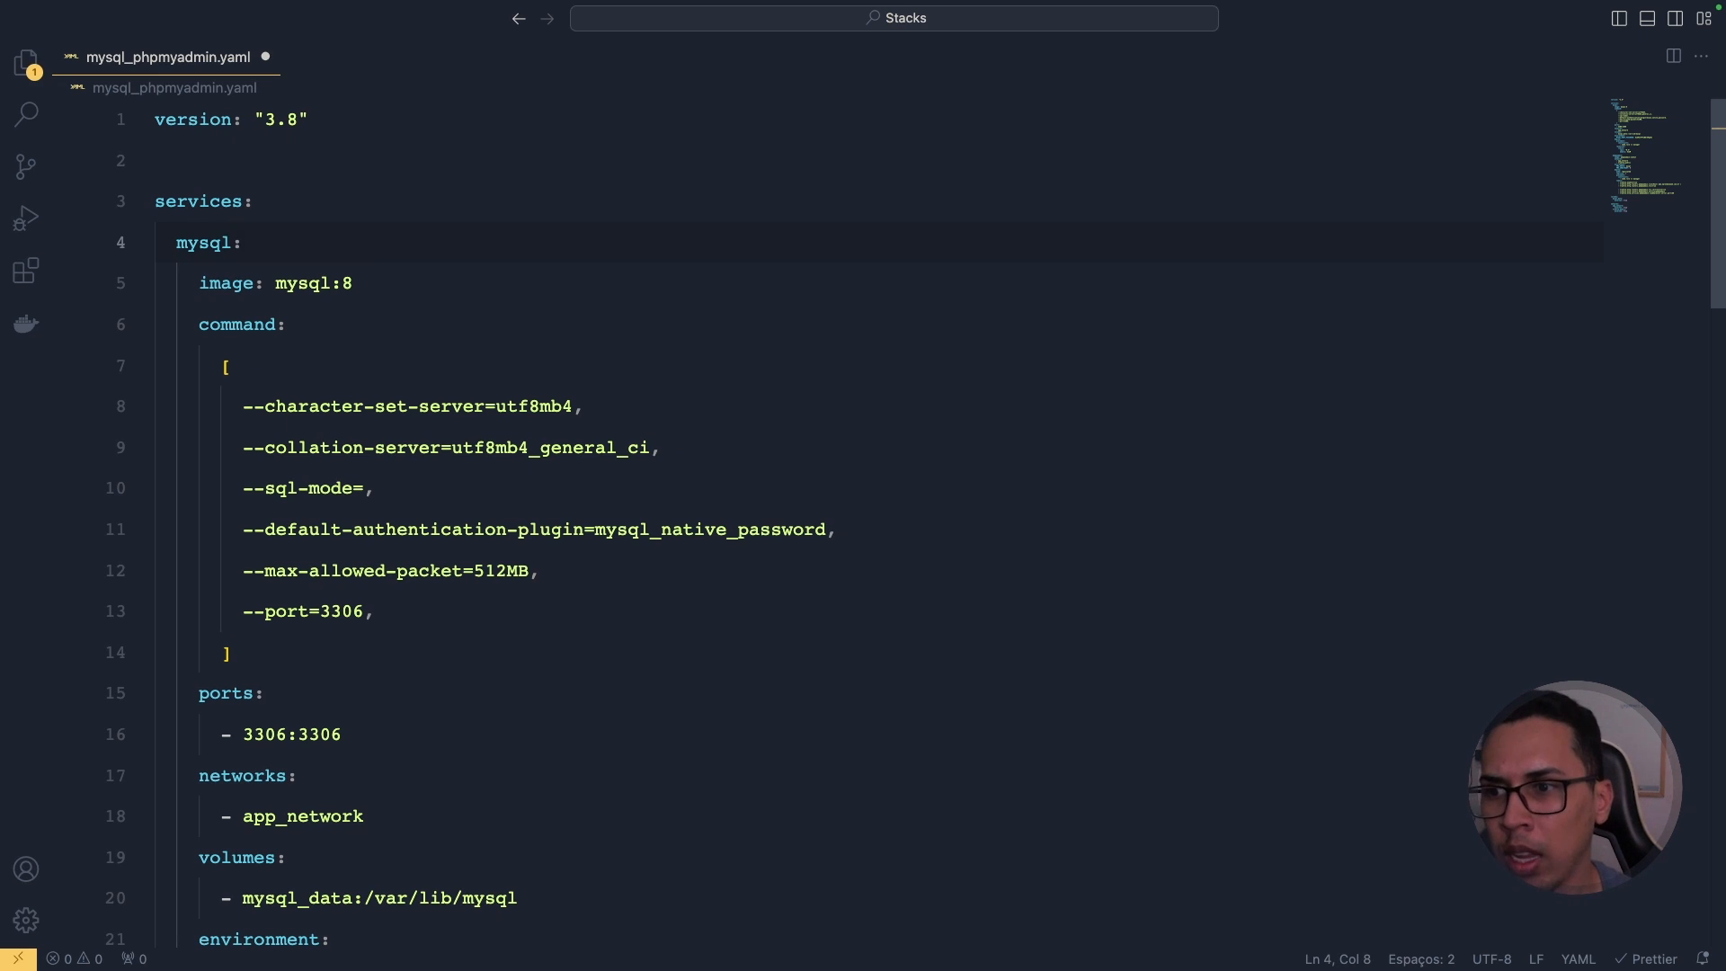
double_click(293, 288)
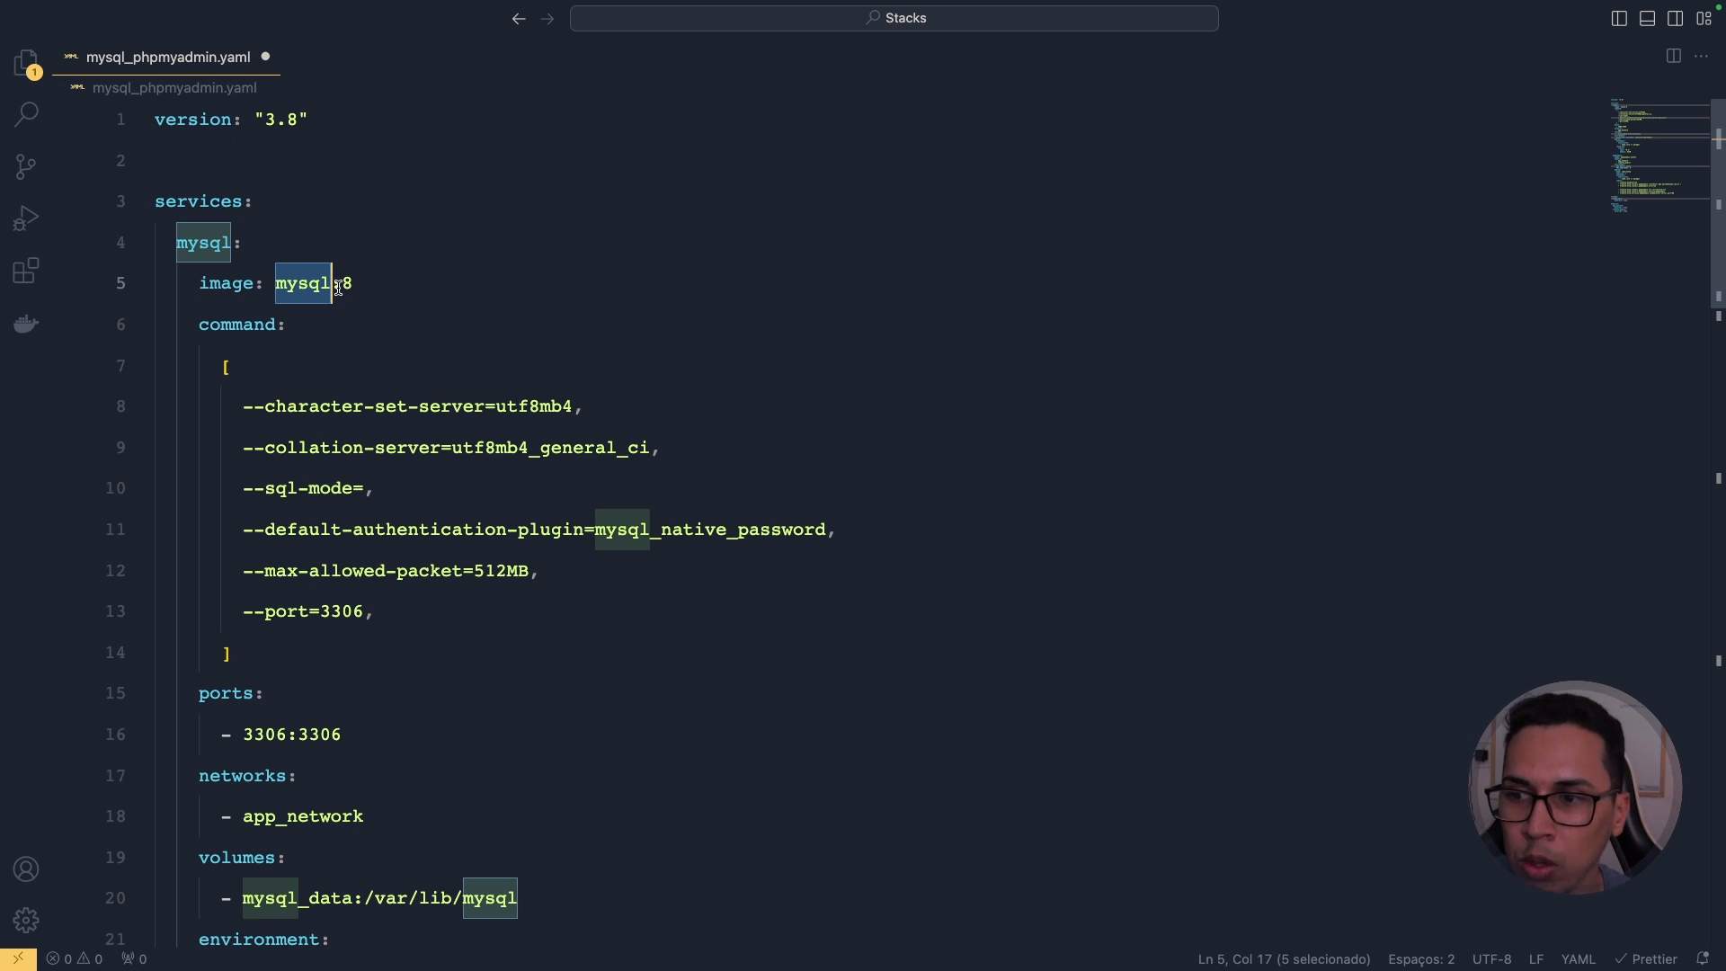
double_click(244, 324)
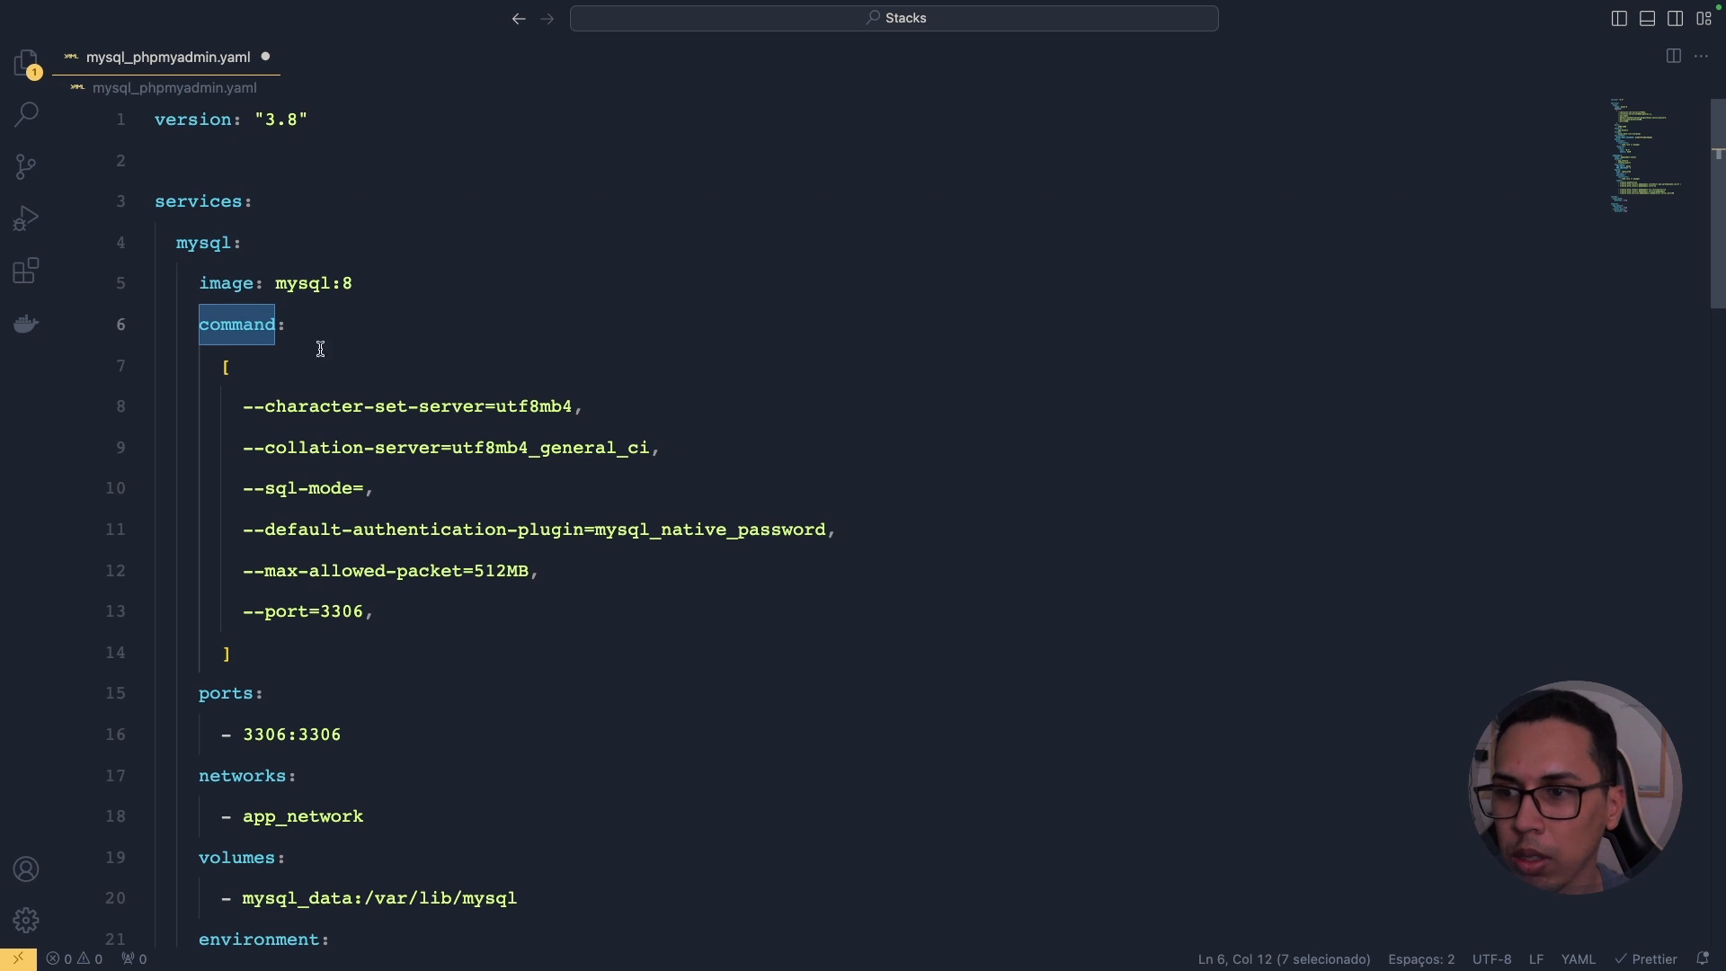
drag(235, 405, 598, 405)
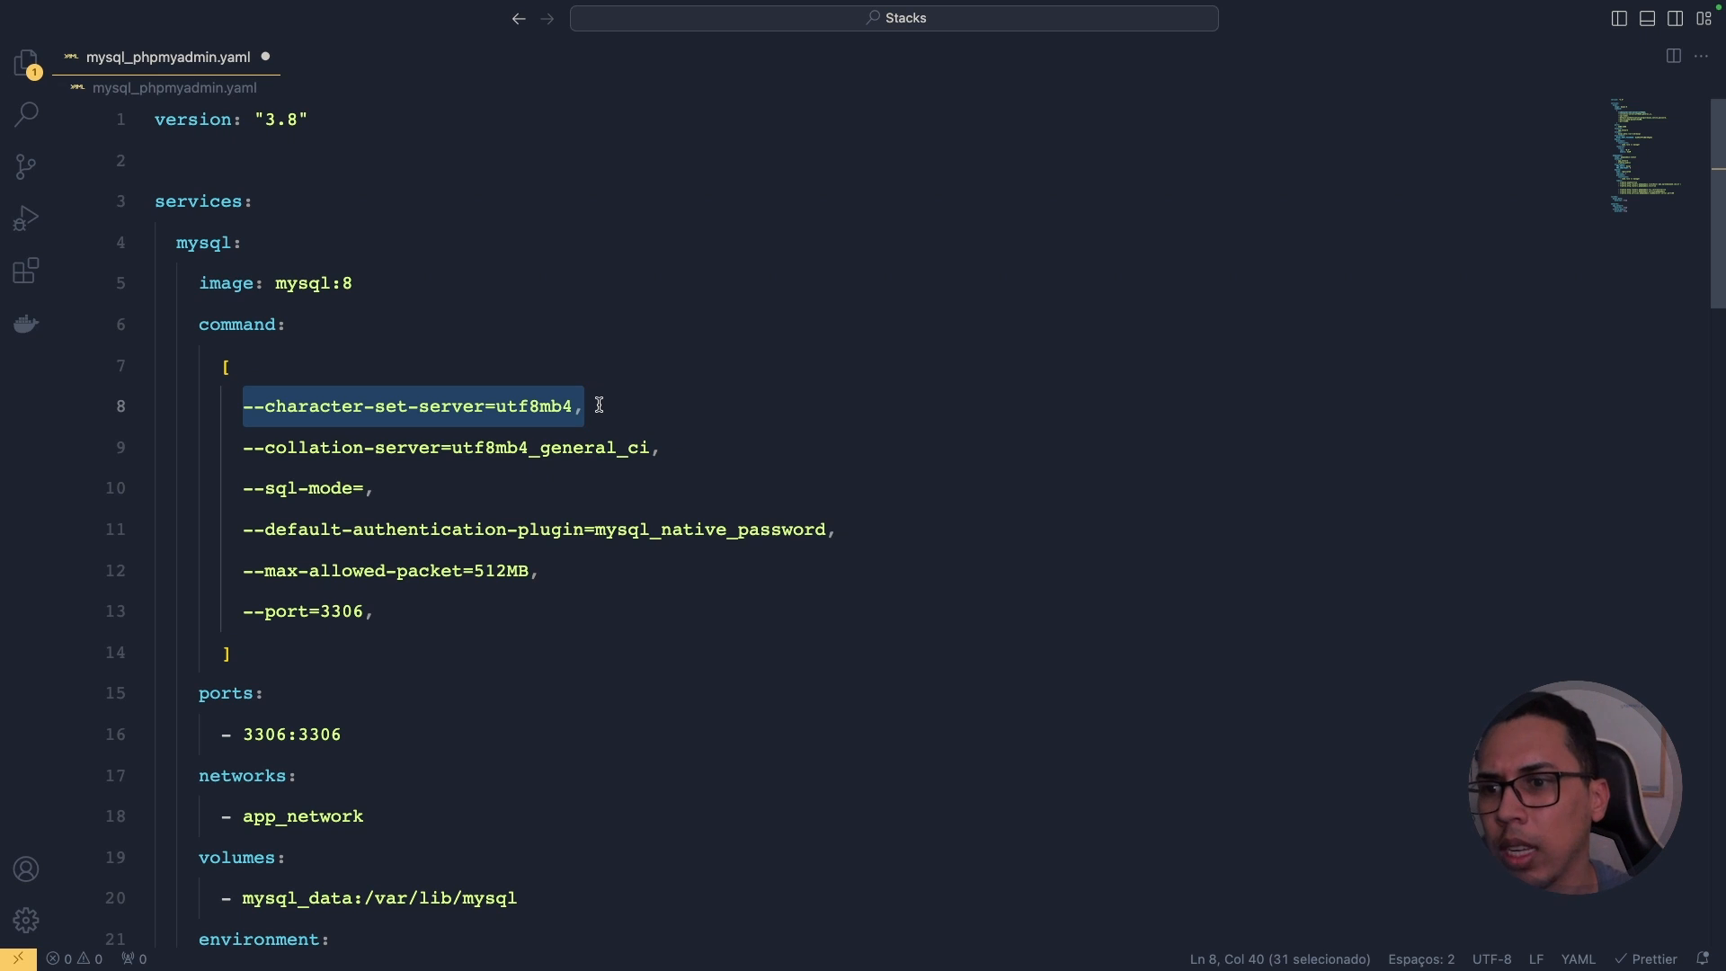
double_click(593, 449)
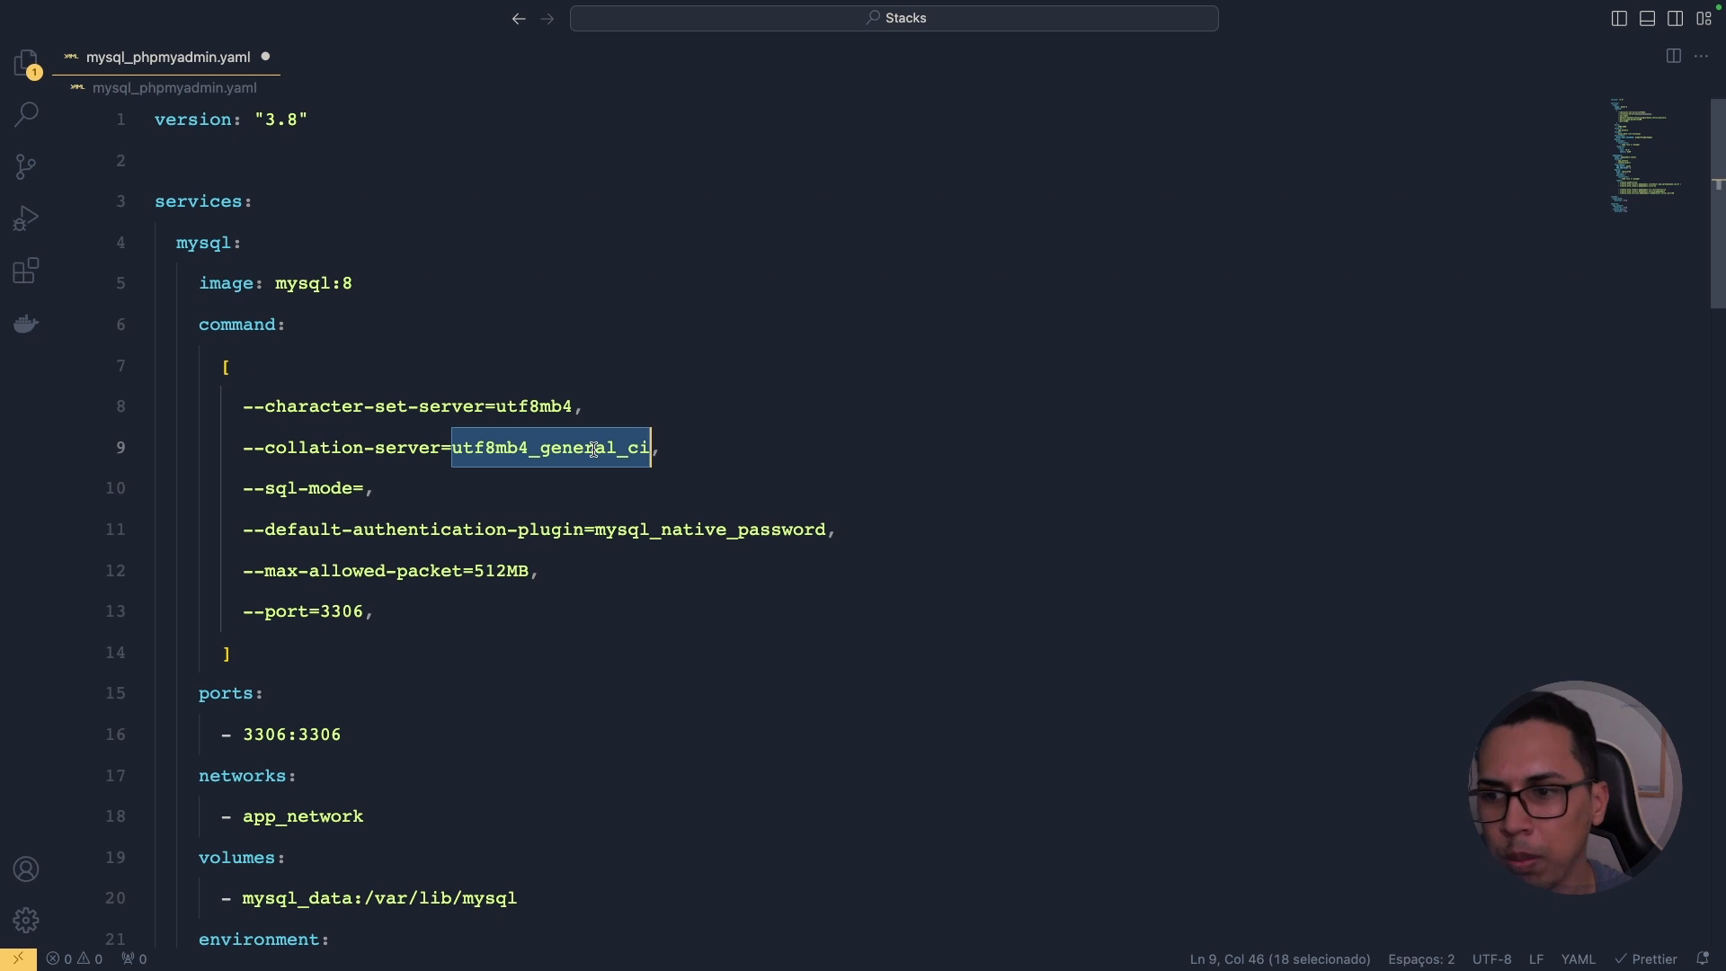
drag(477, 613, 200, 369)
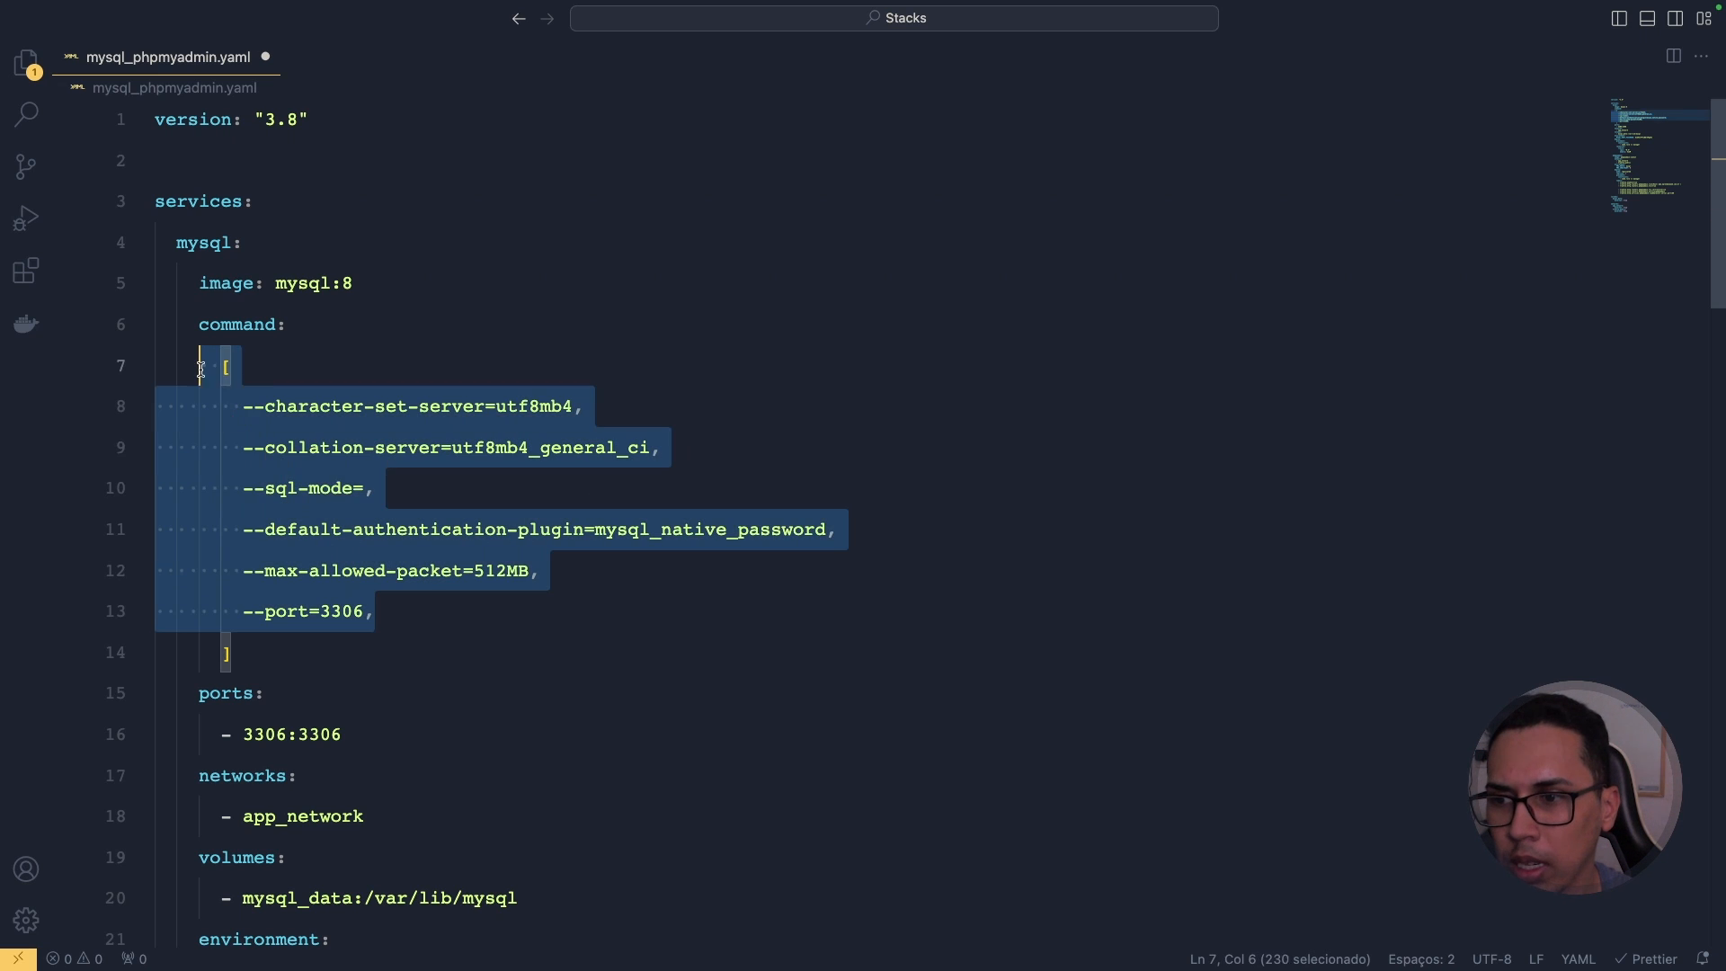
click(236, 386)
drag(289, 638, 222, 369)
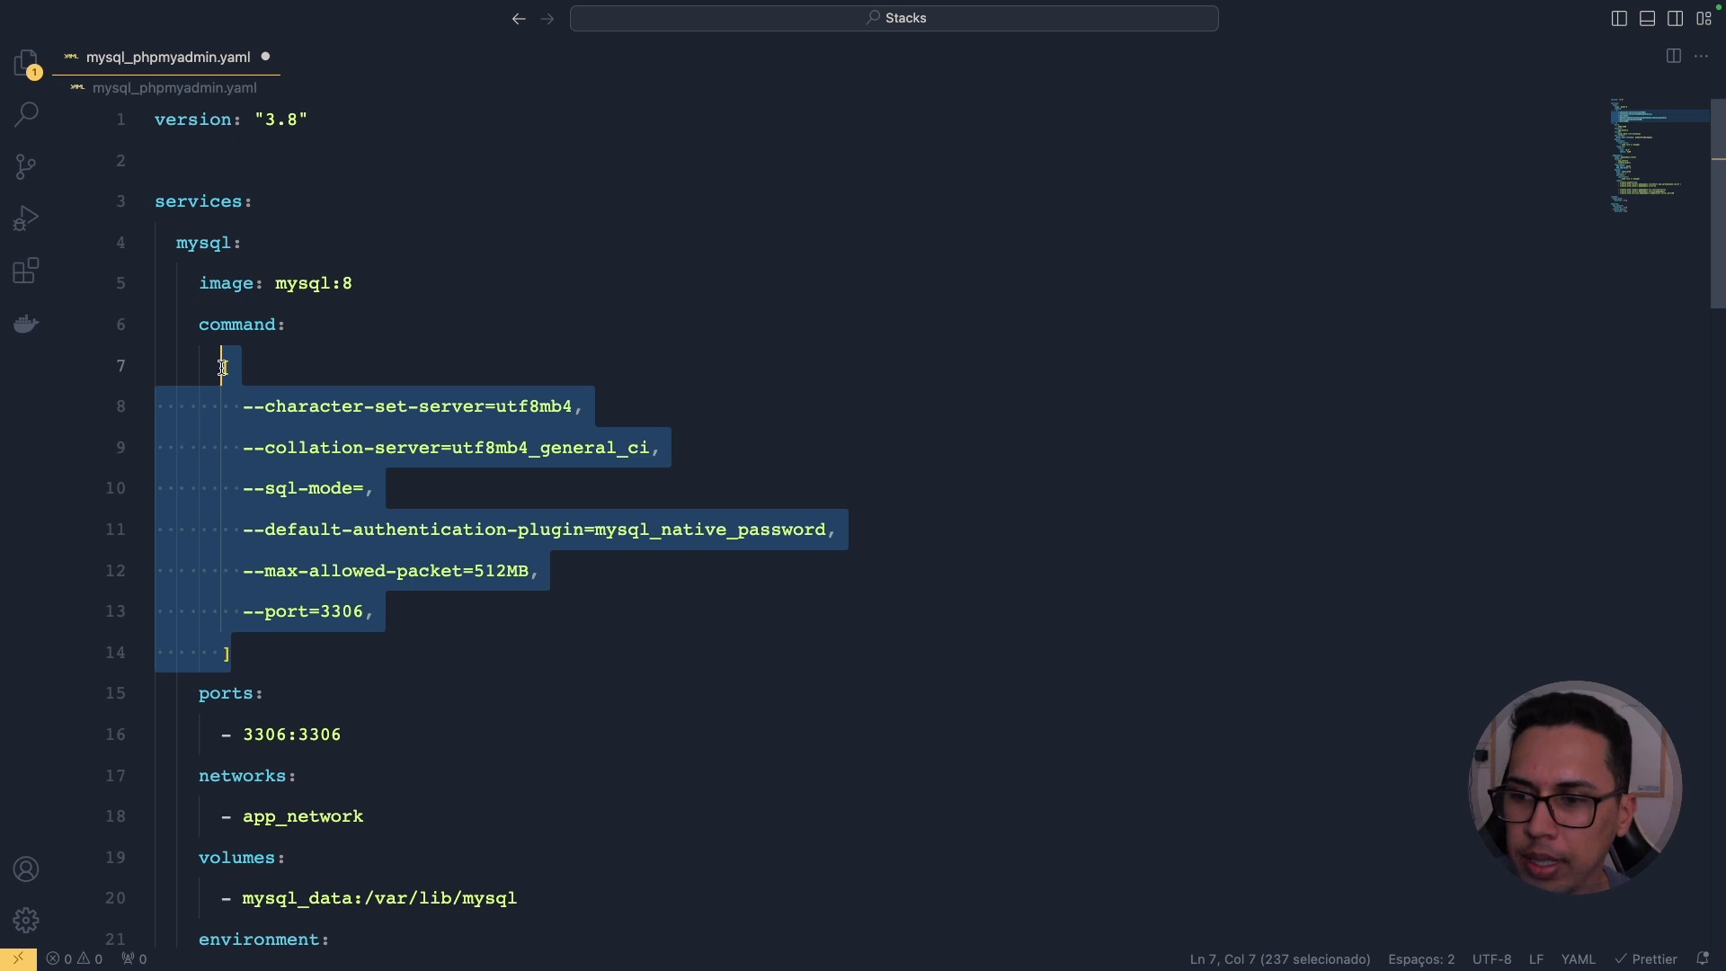
scroll(222, 368, down, 5)
scroll(225, 269, up, 1)
double_click(227, 210)
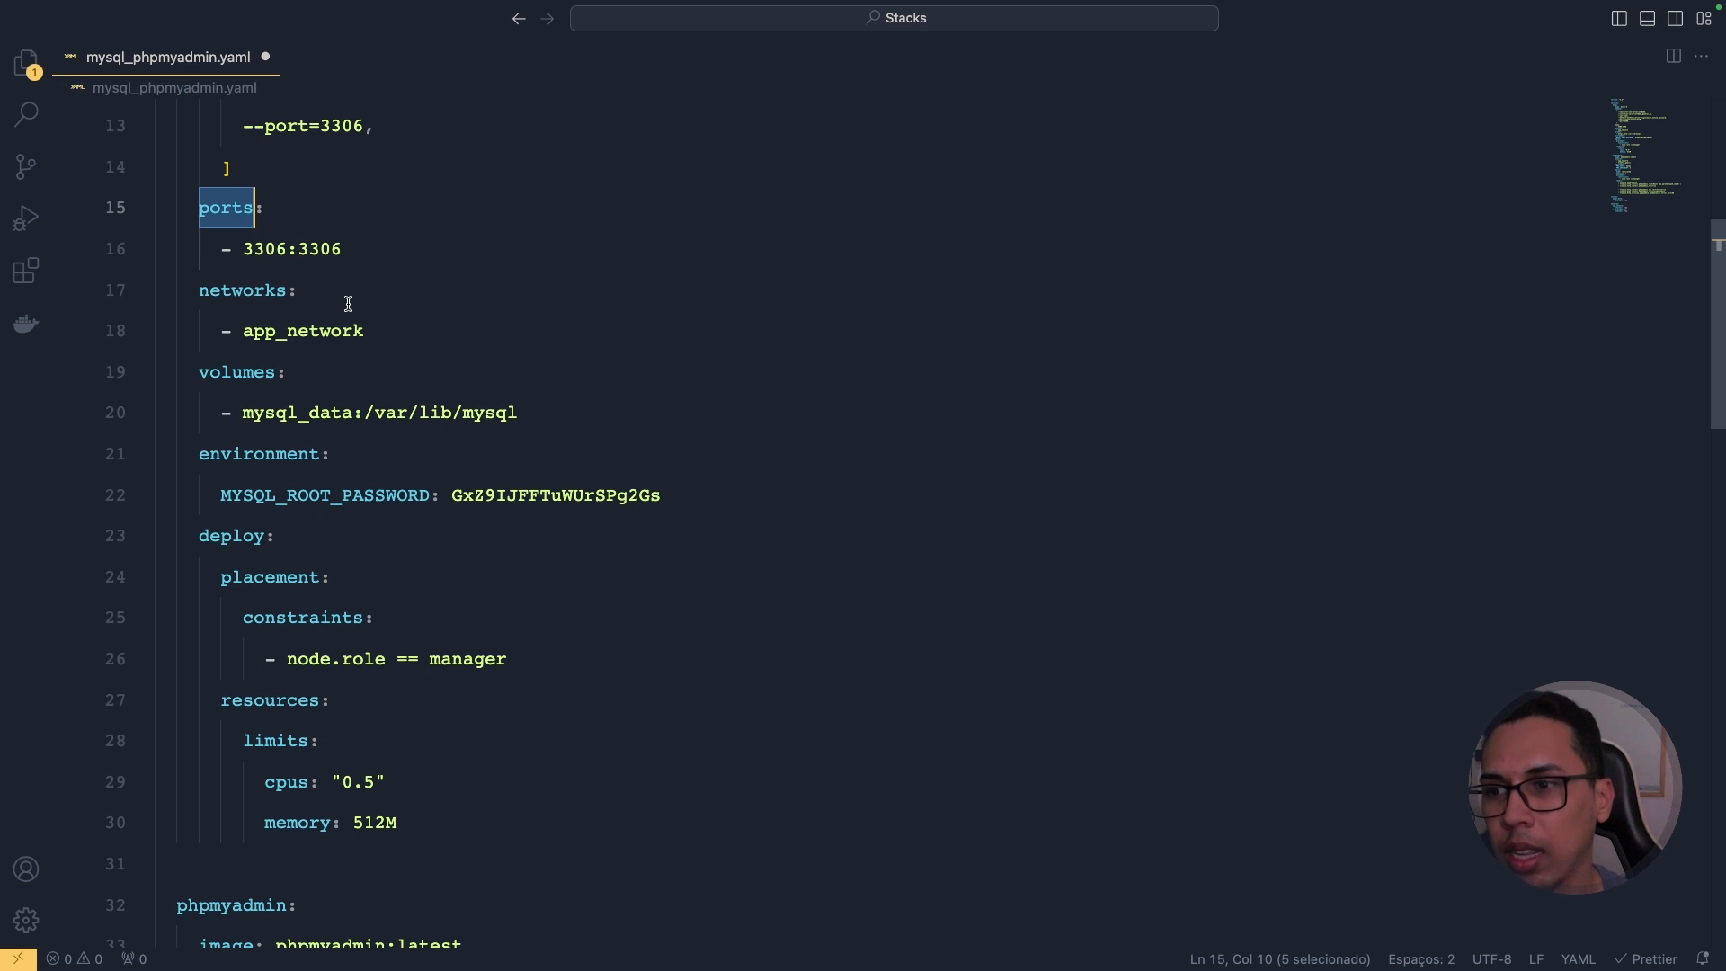
double_click(257, 252)
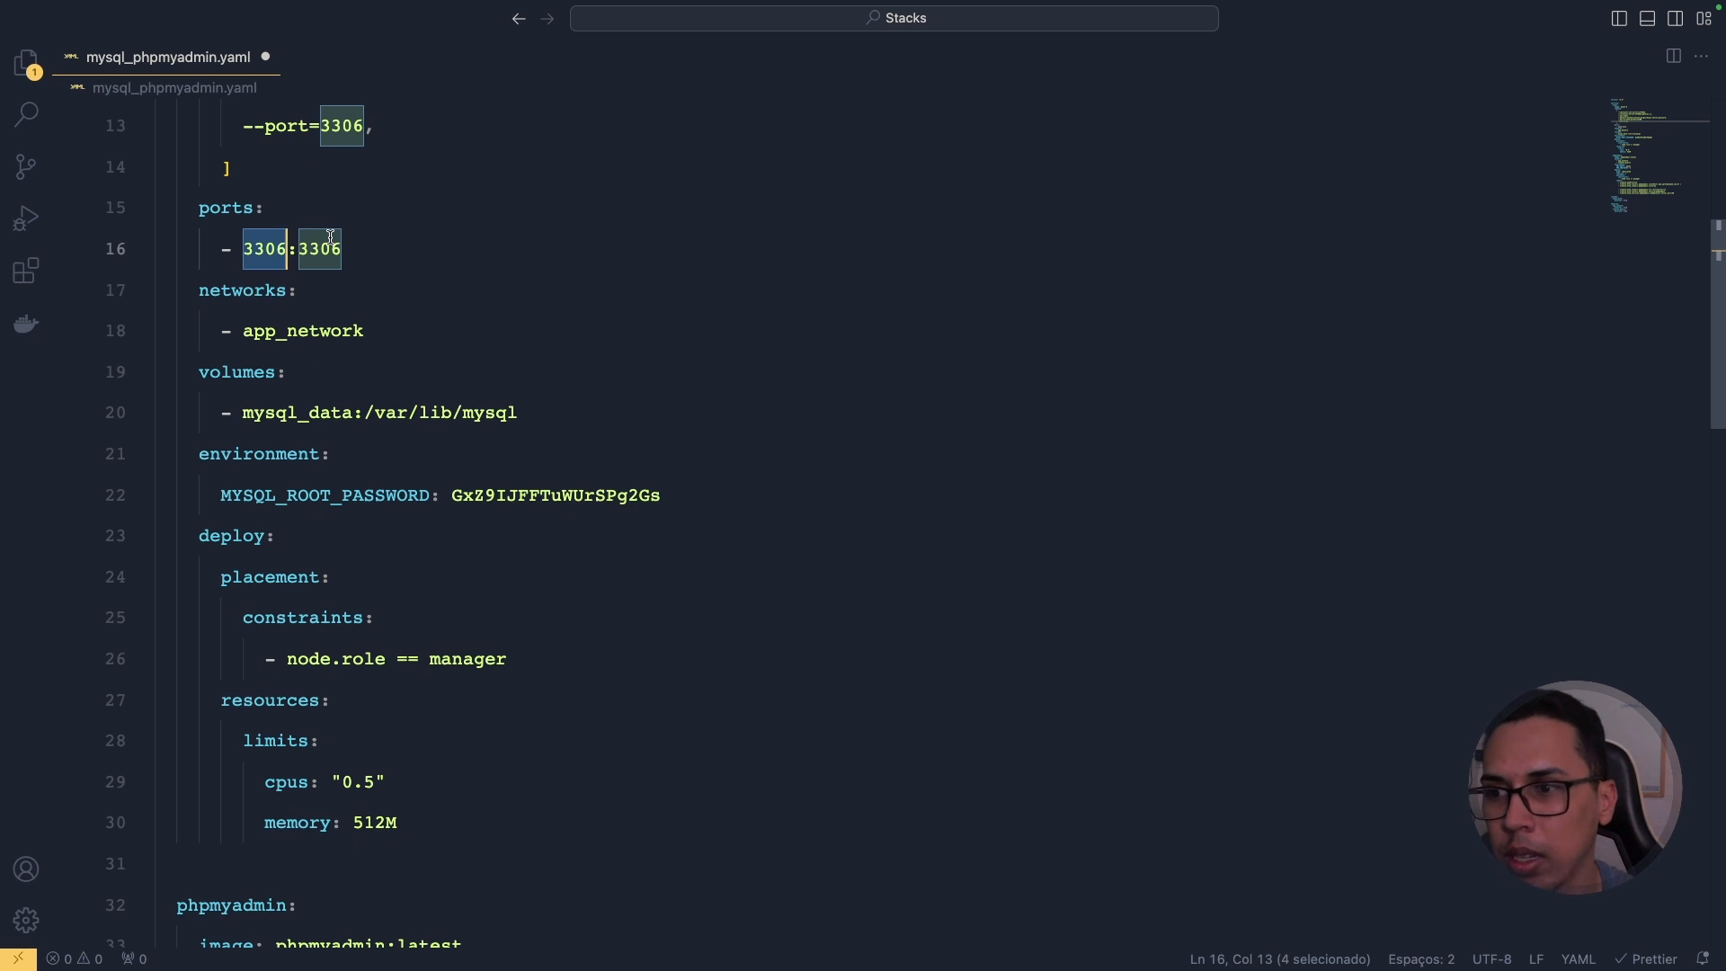
double_click(263, 291)
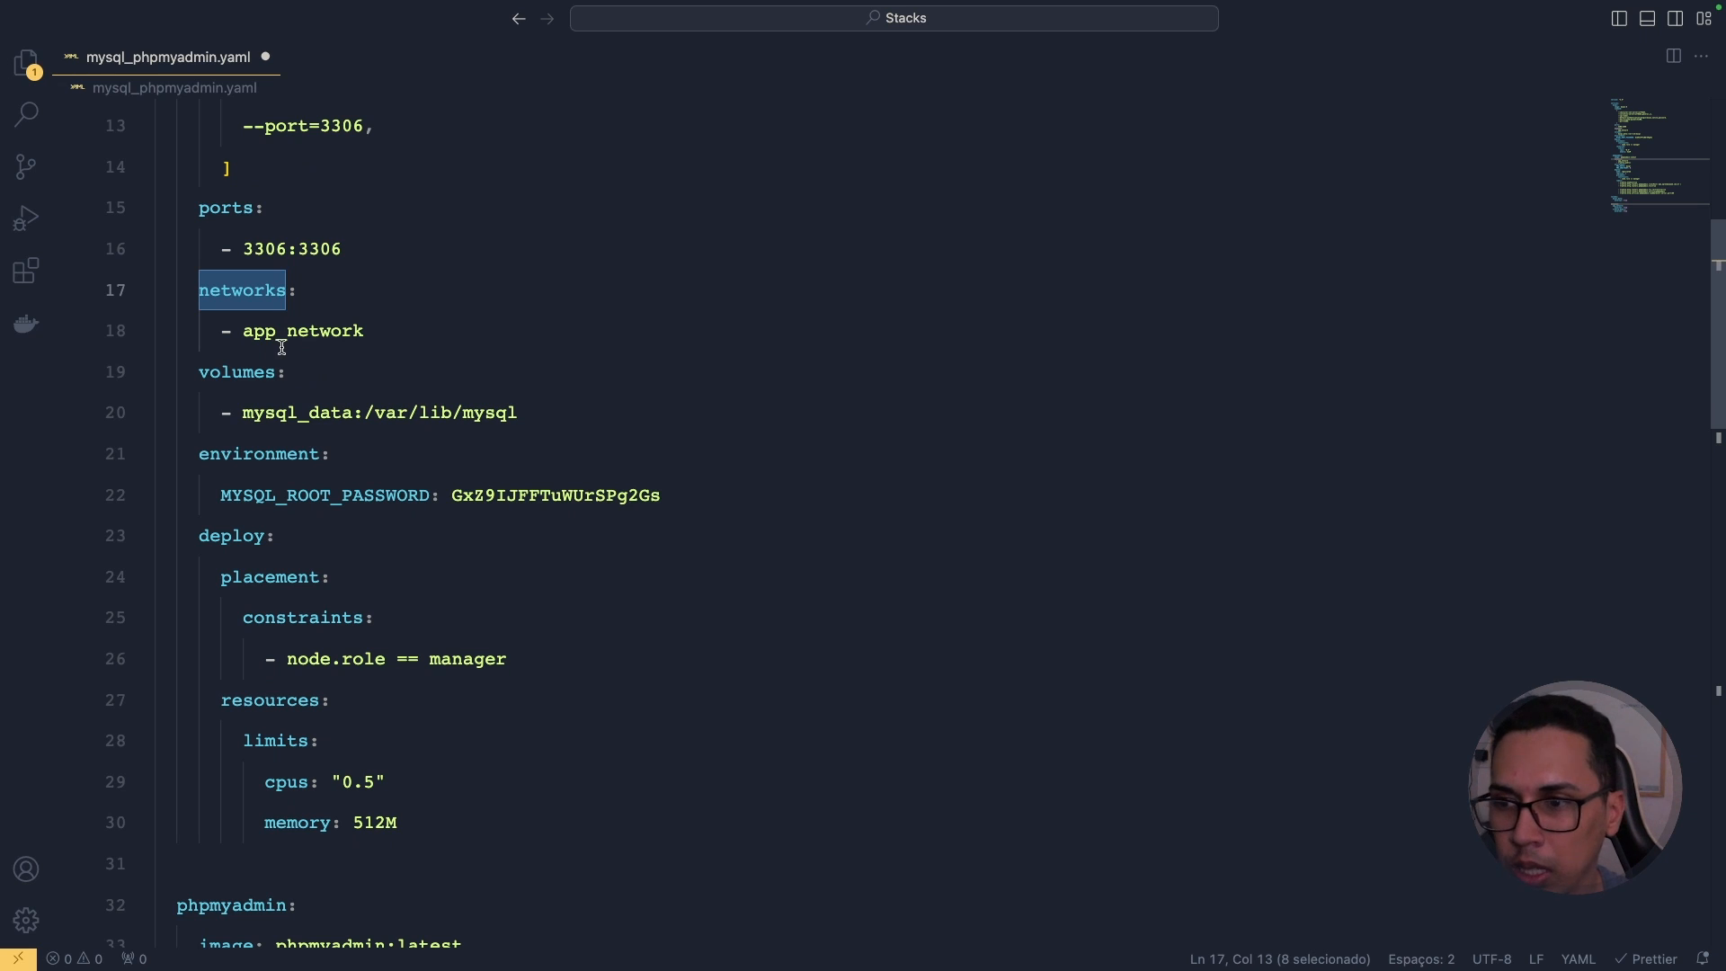
double_click(293, 332)
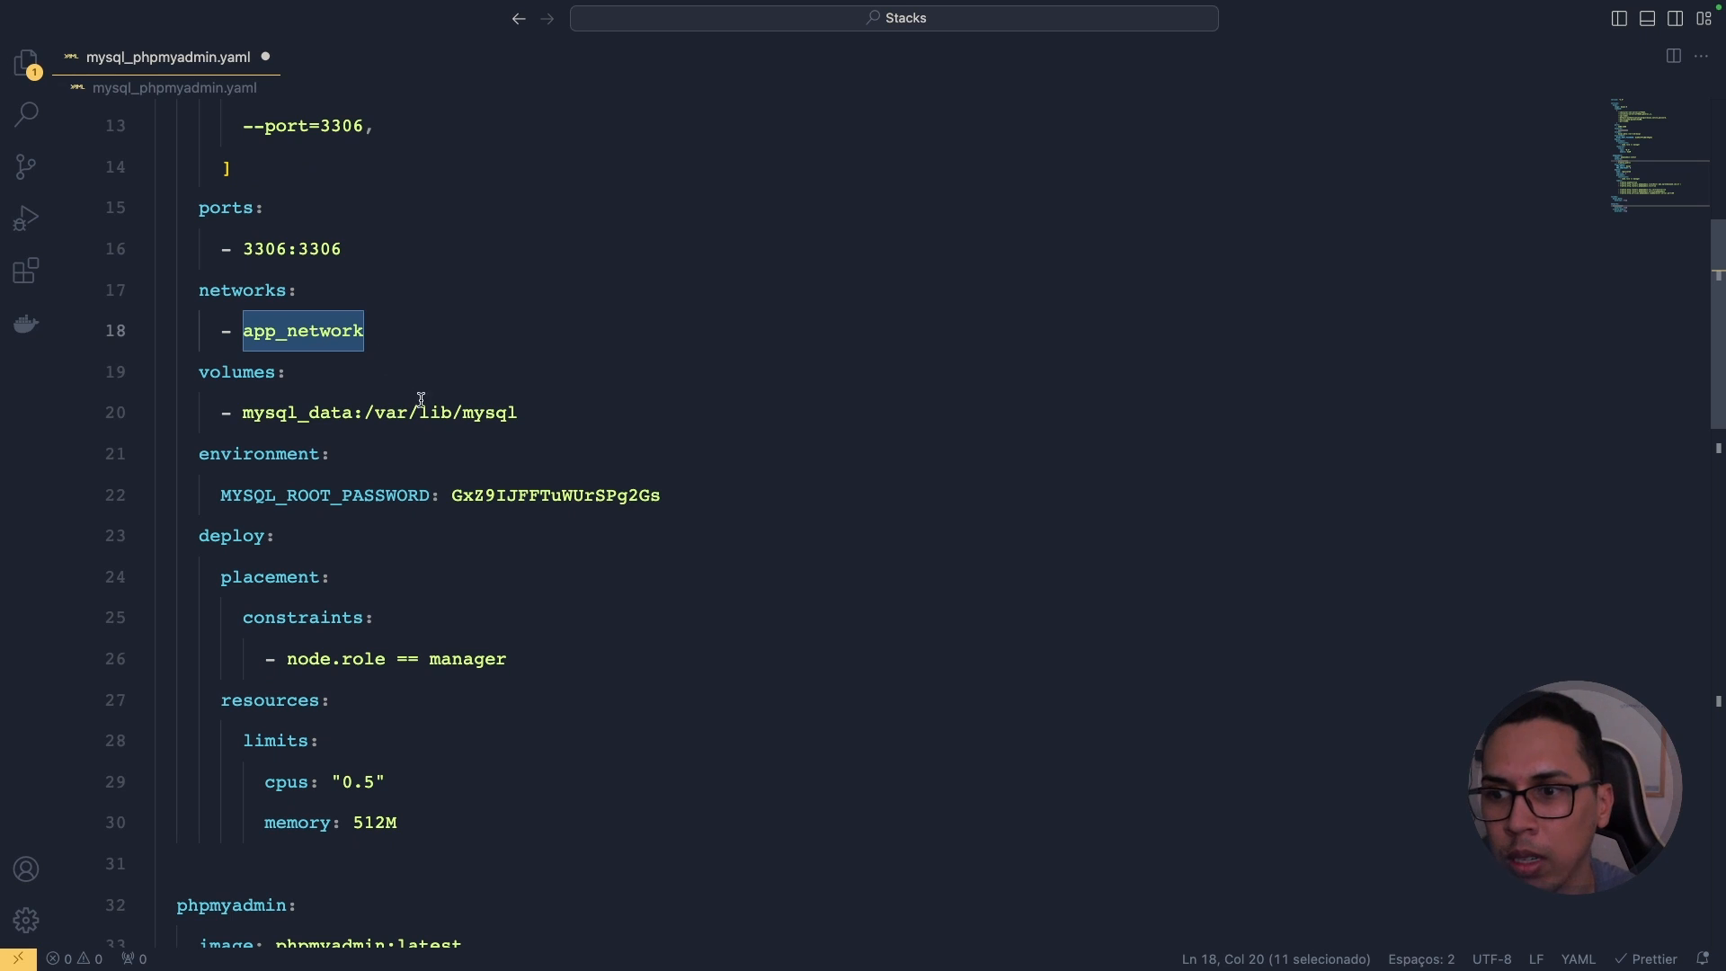
double_click(482, 415)
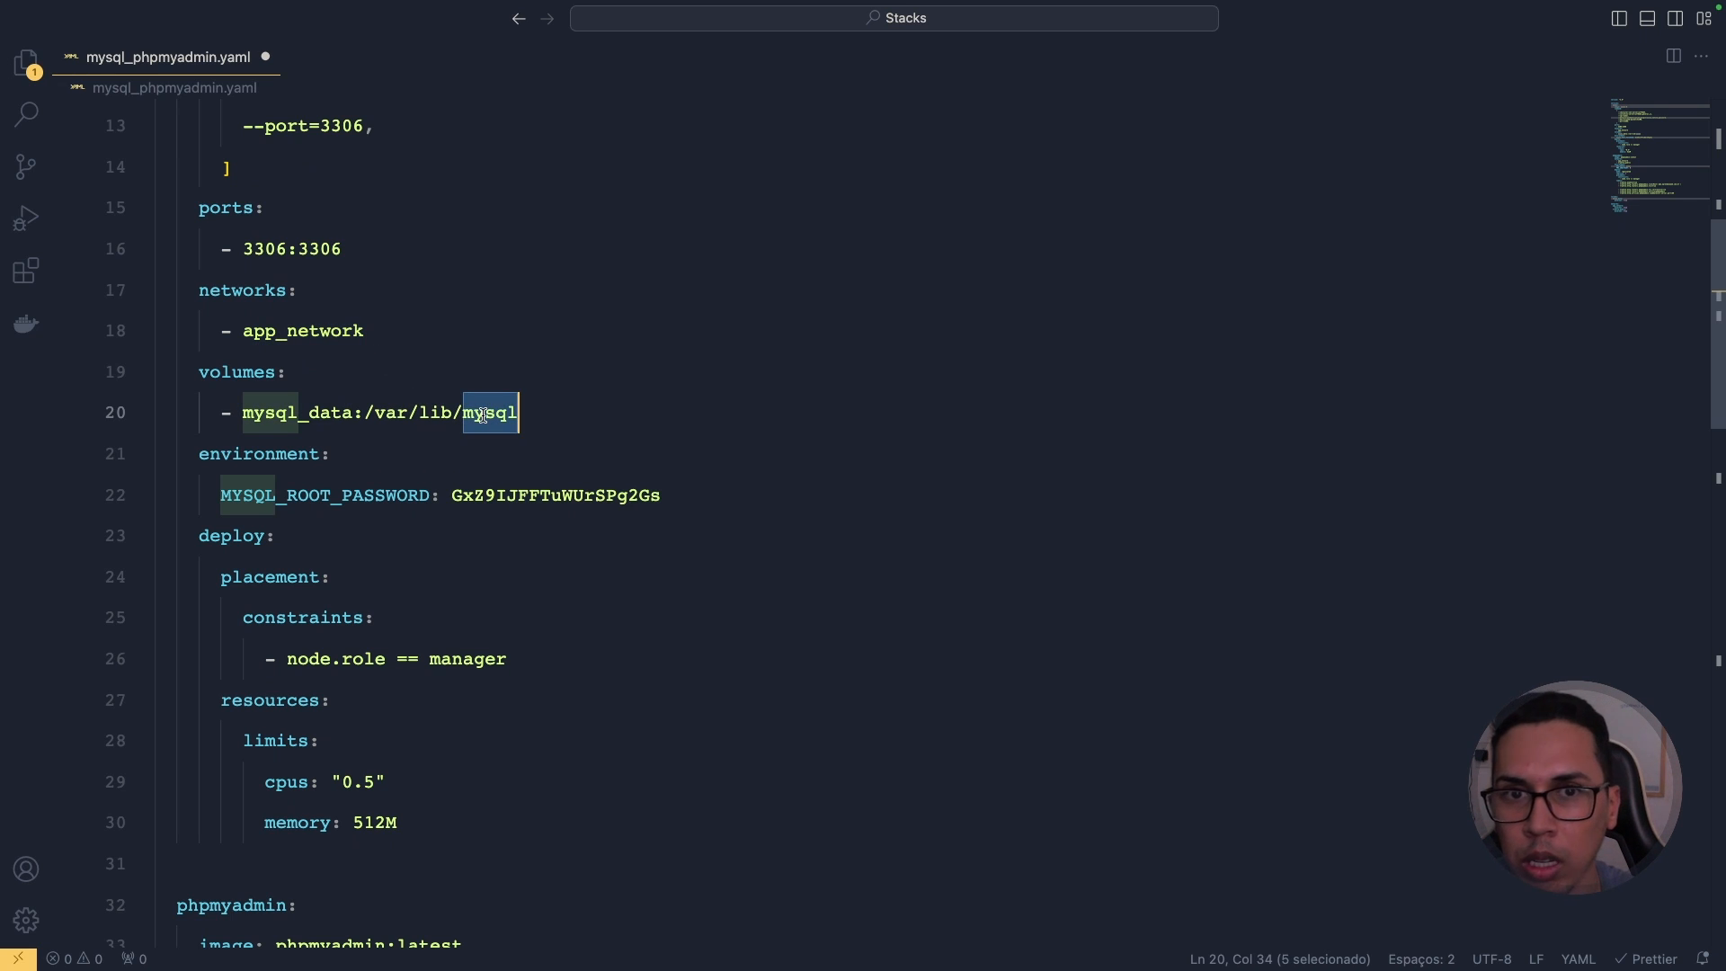
double_click(286, 340)
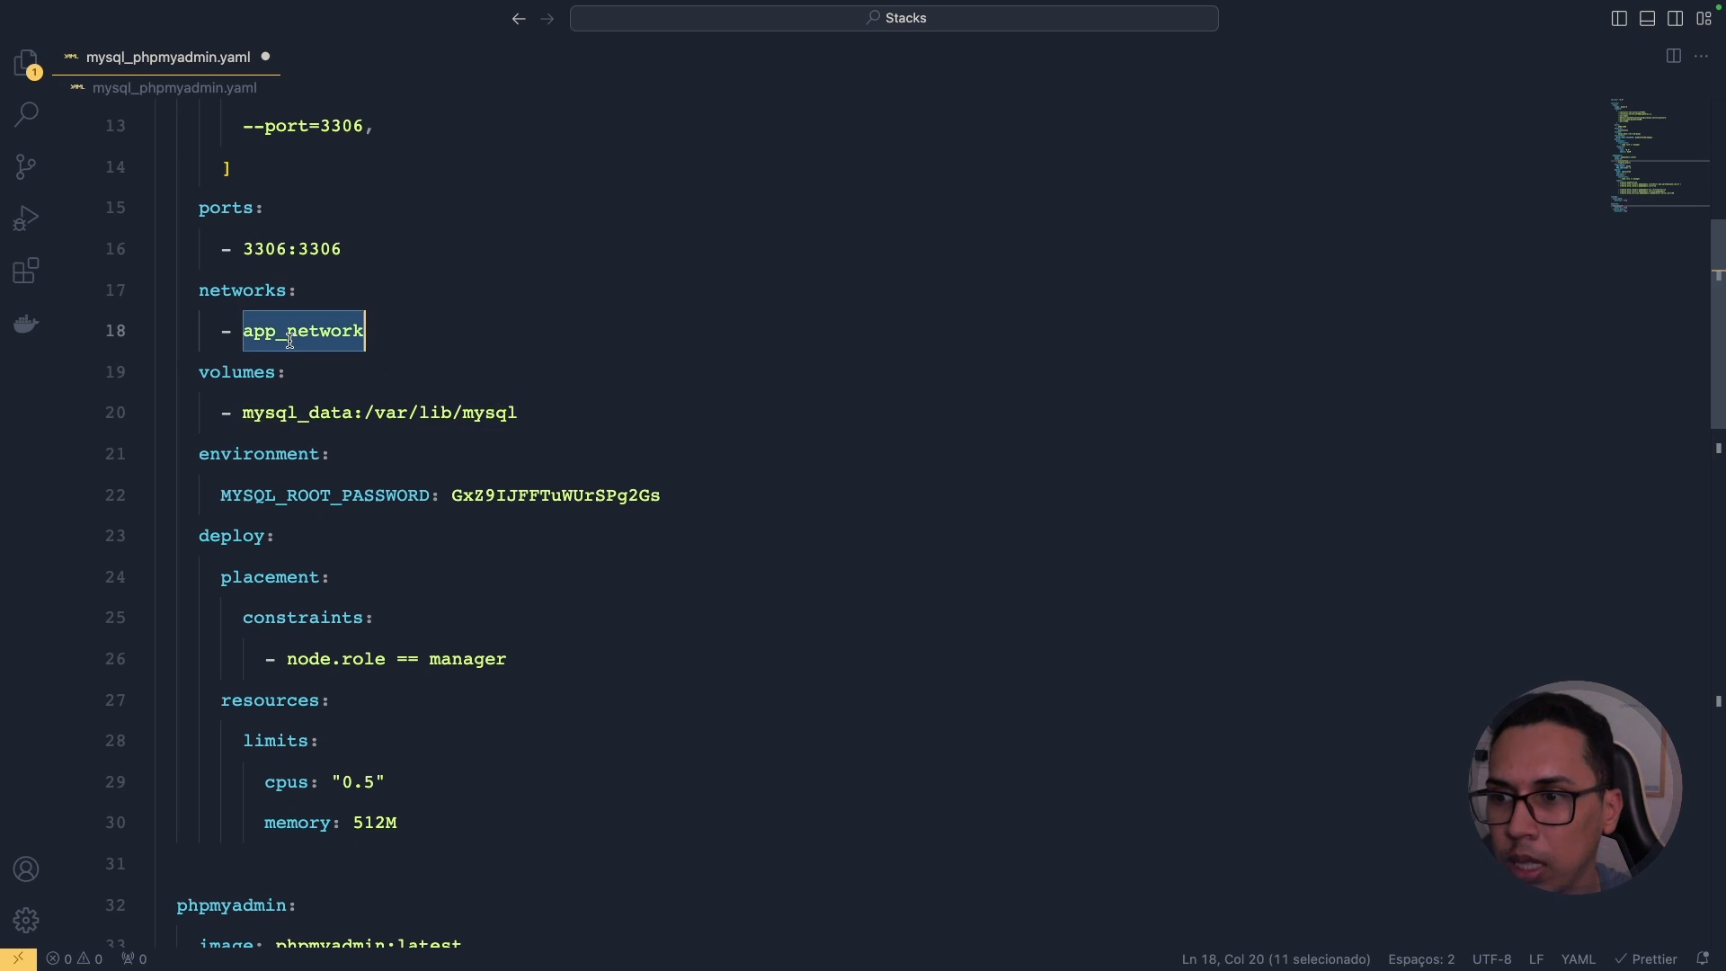
double_click(253, 369)
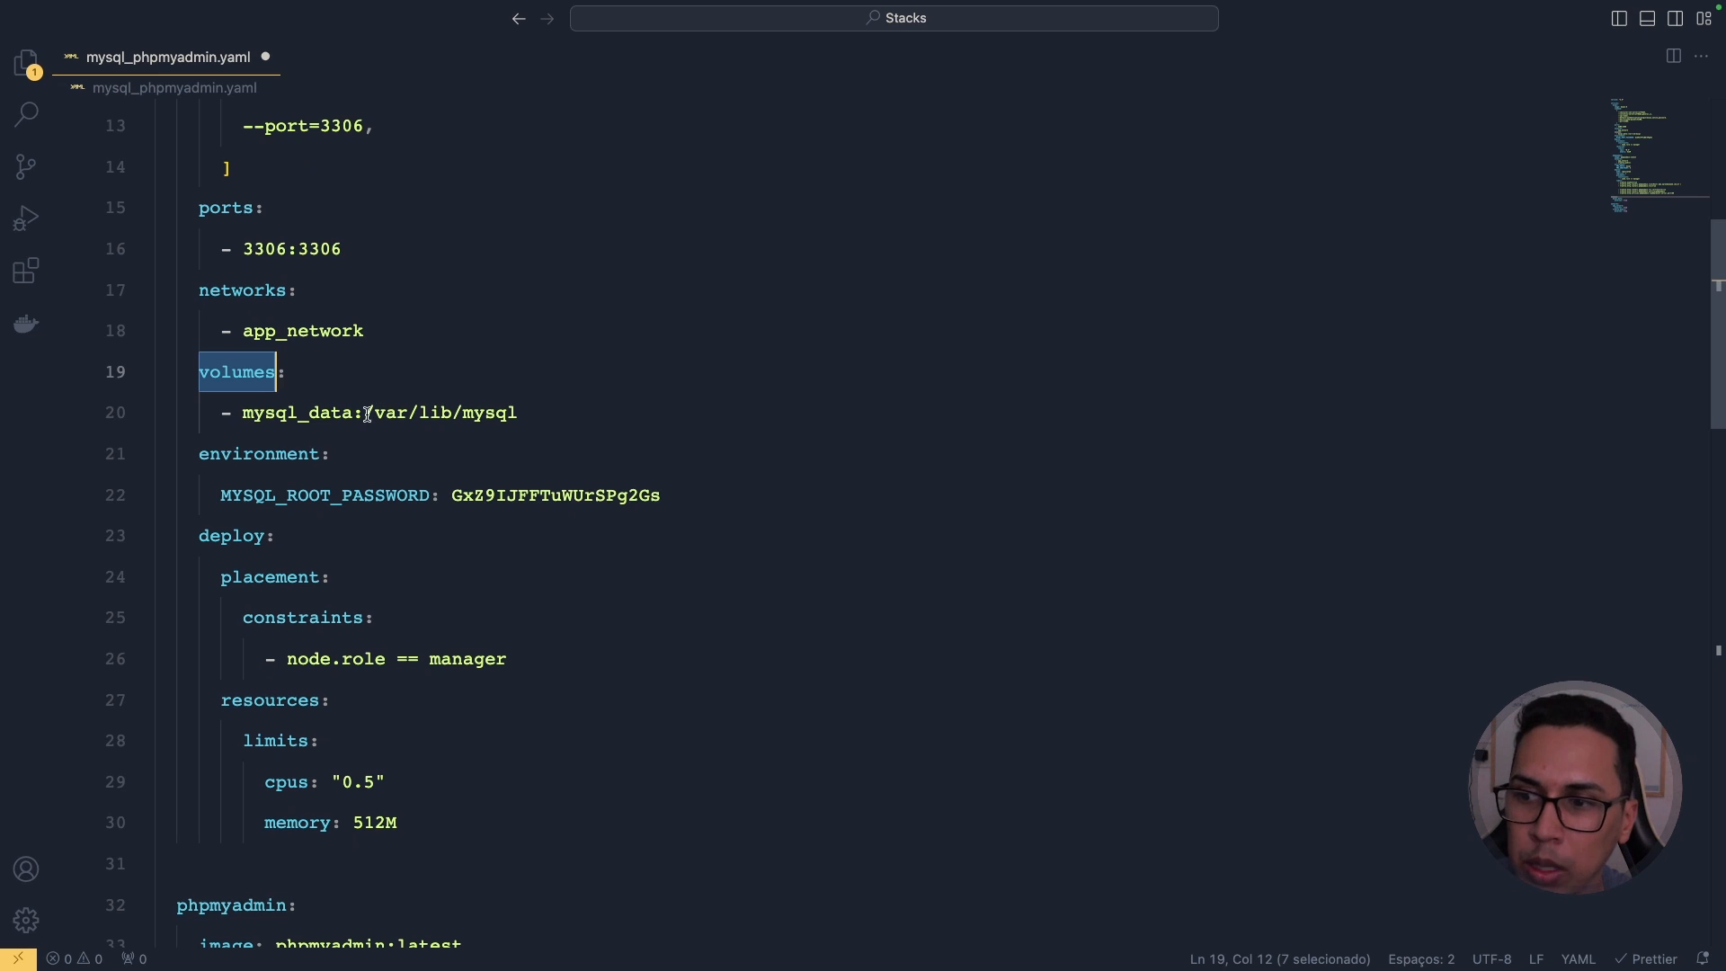
double_click(310, 417)
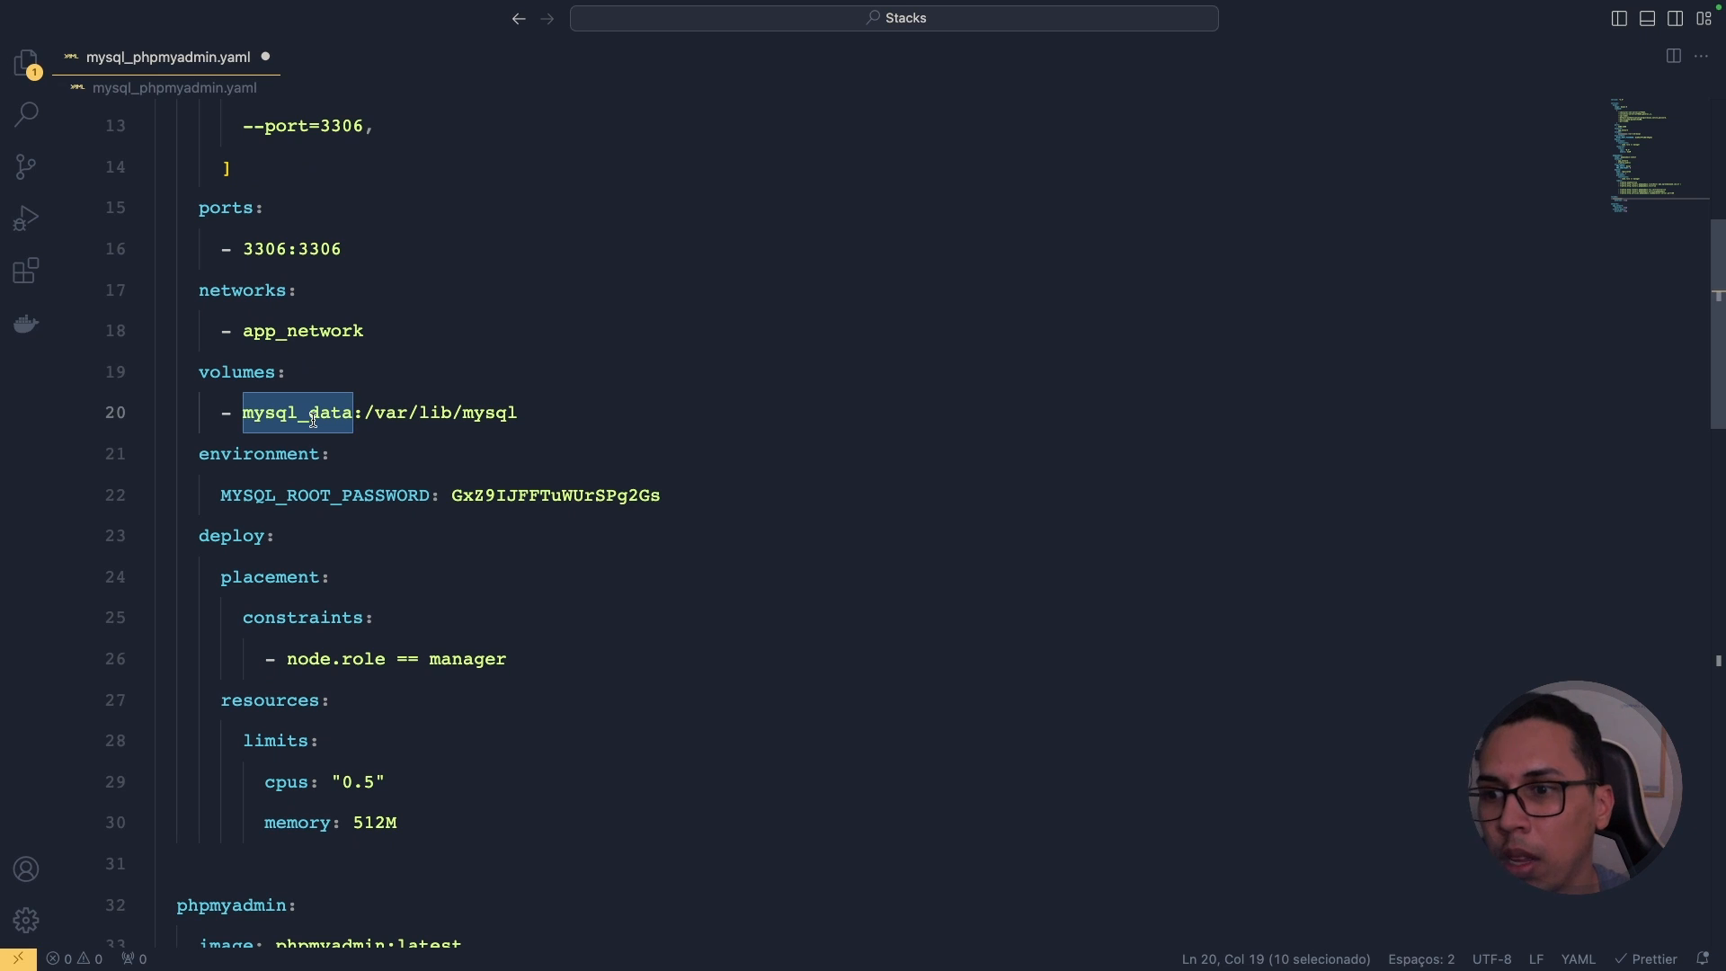
double_click(432, 412)
click(502, 413)
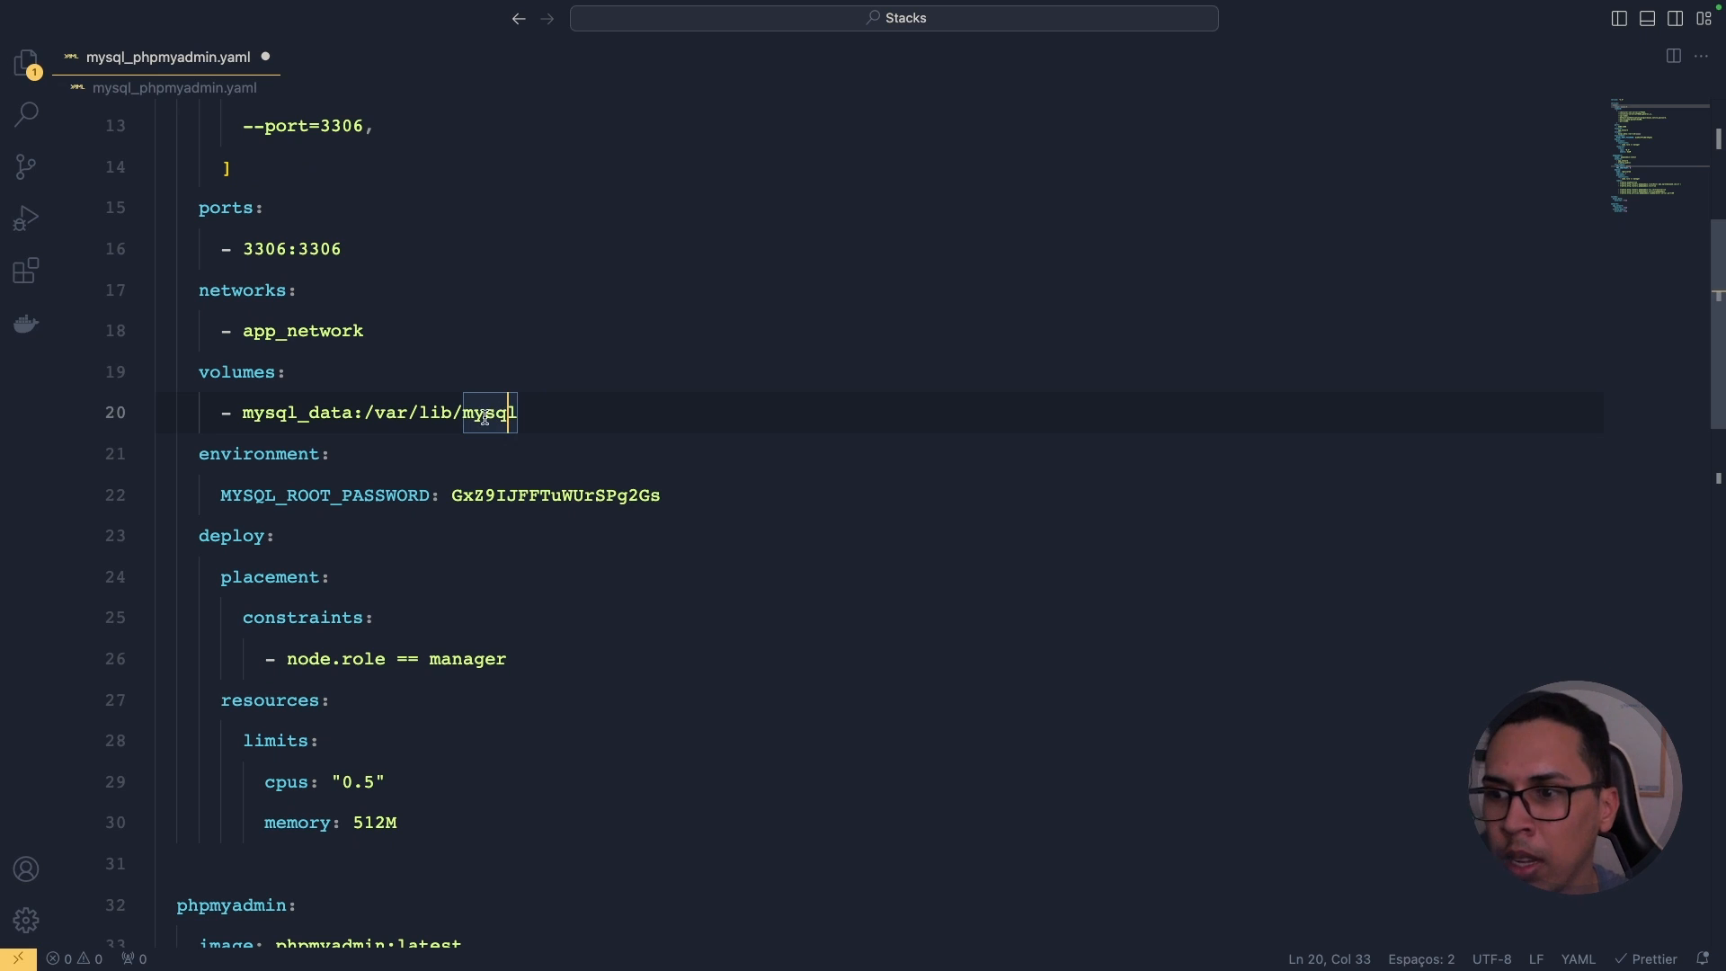
double_click(310, 451)
Step: Point out the mysql service's MYSQL_ROOT_PASSWORD variable and its value
scroll(413, 423, down, 3)
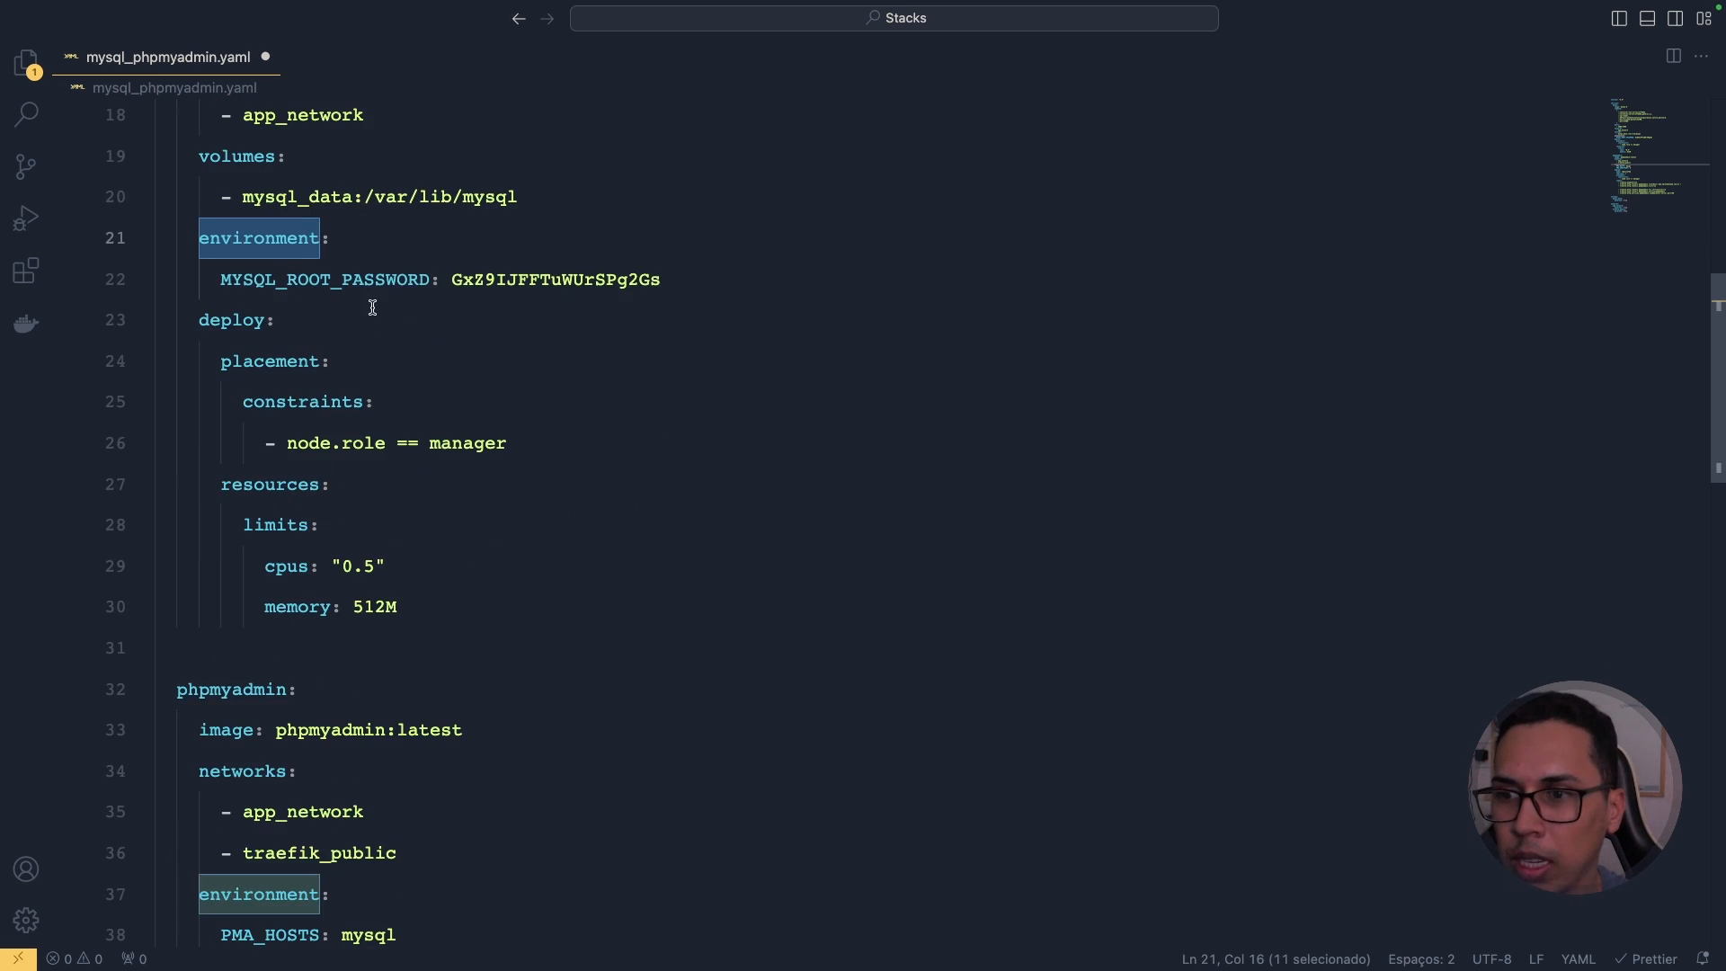
double_click(375, 274)
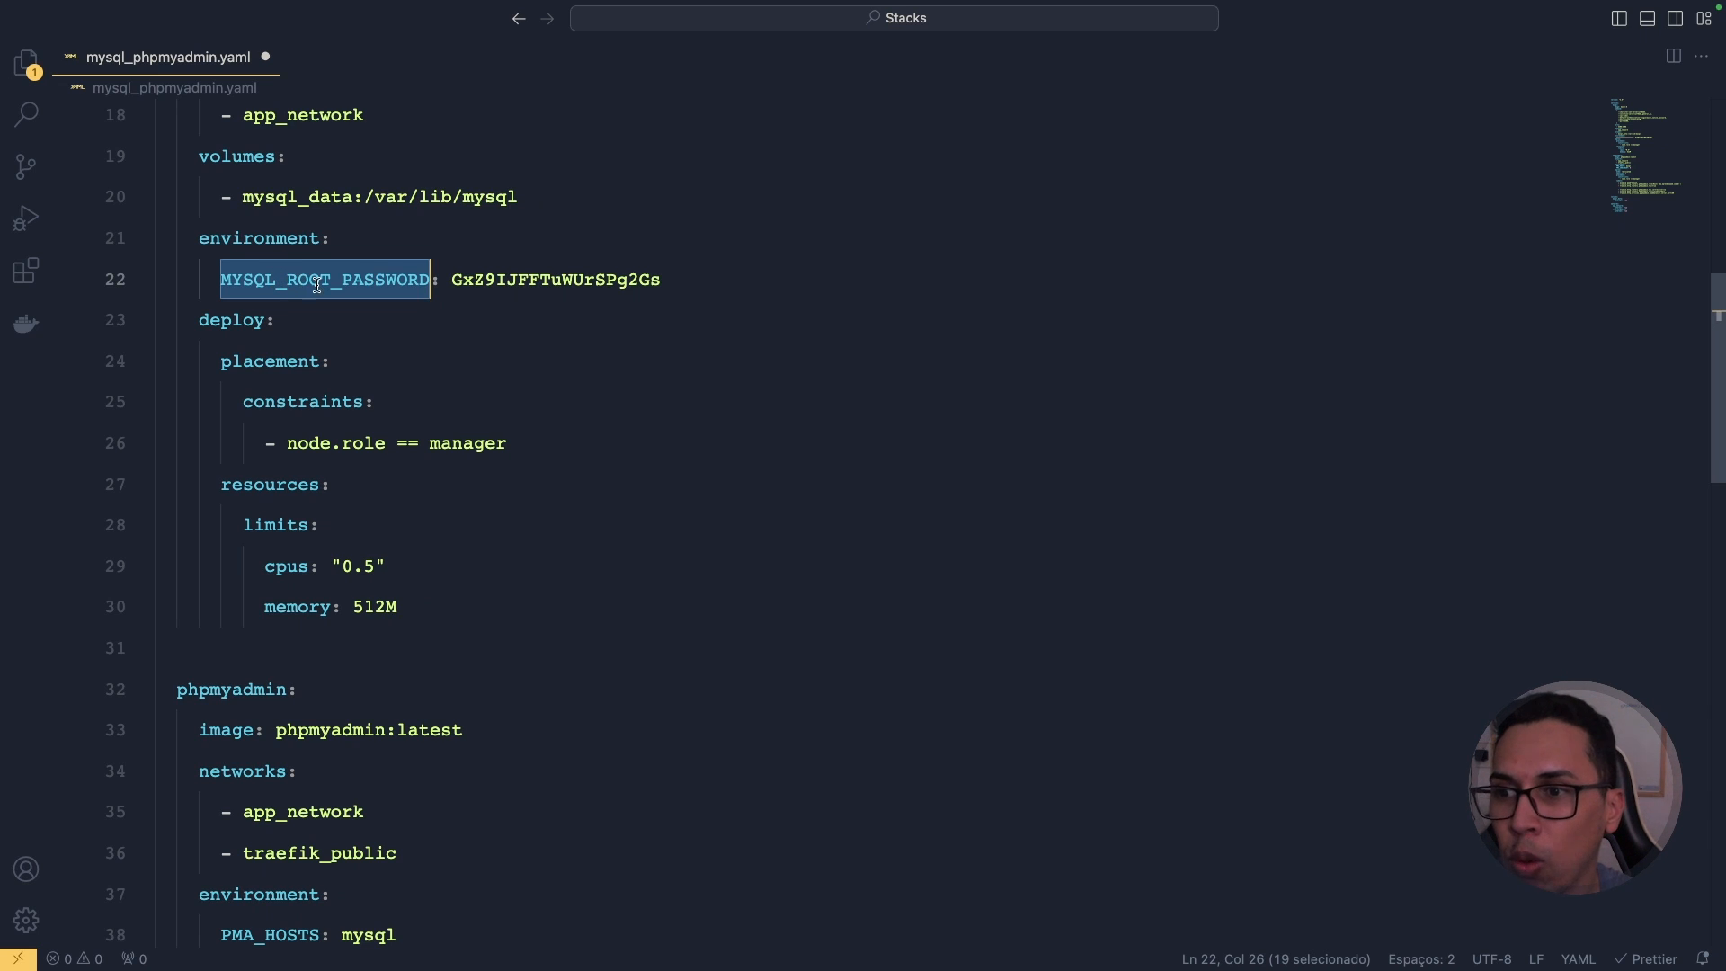
click(531, 281)
double_click(532, 282)
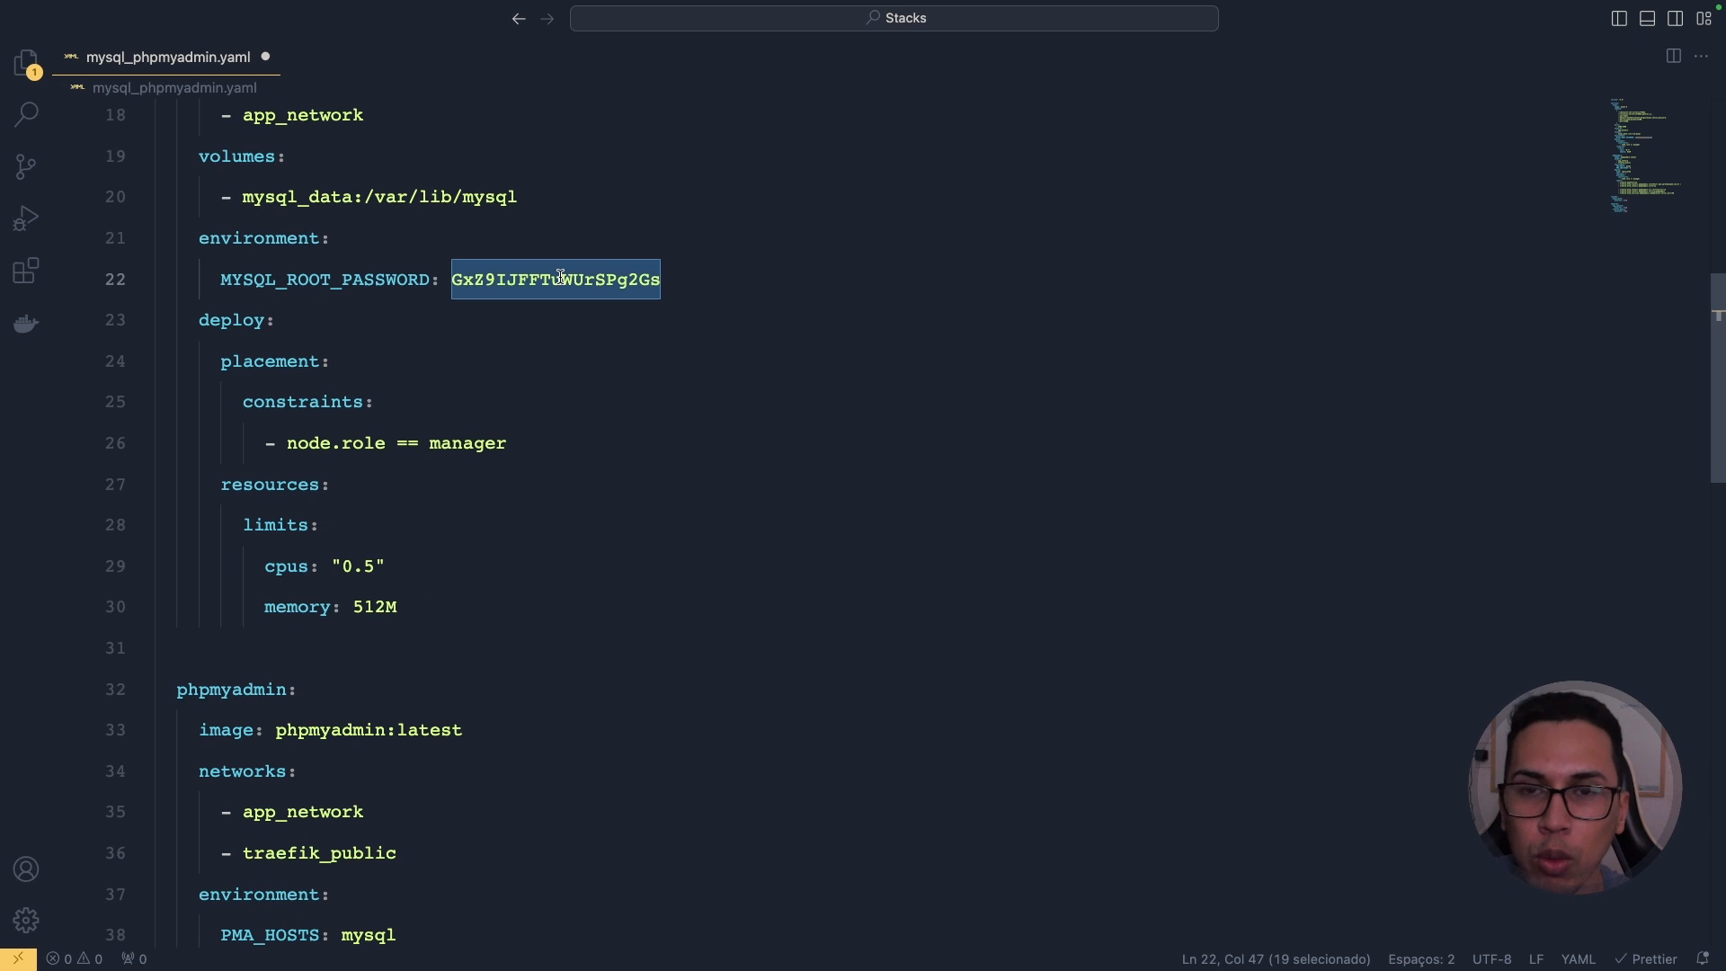
Step: Walk through mysql's deploy placement constraint requiring a manager node
double_click(259, 322)
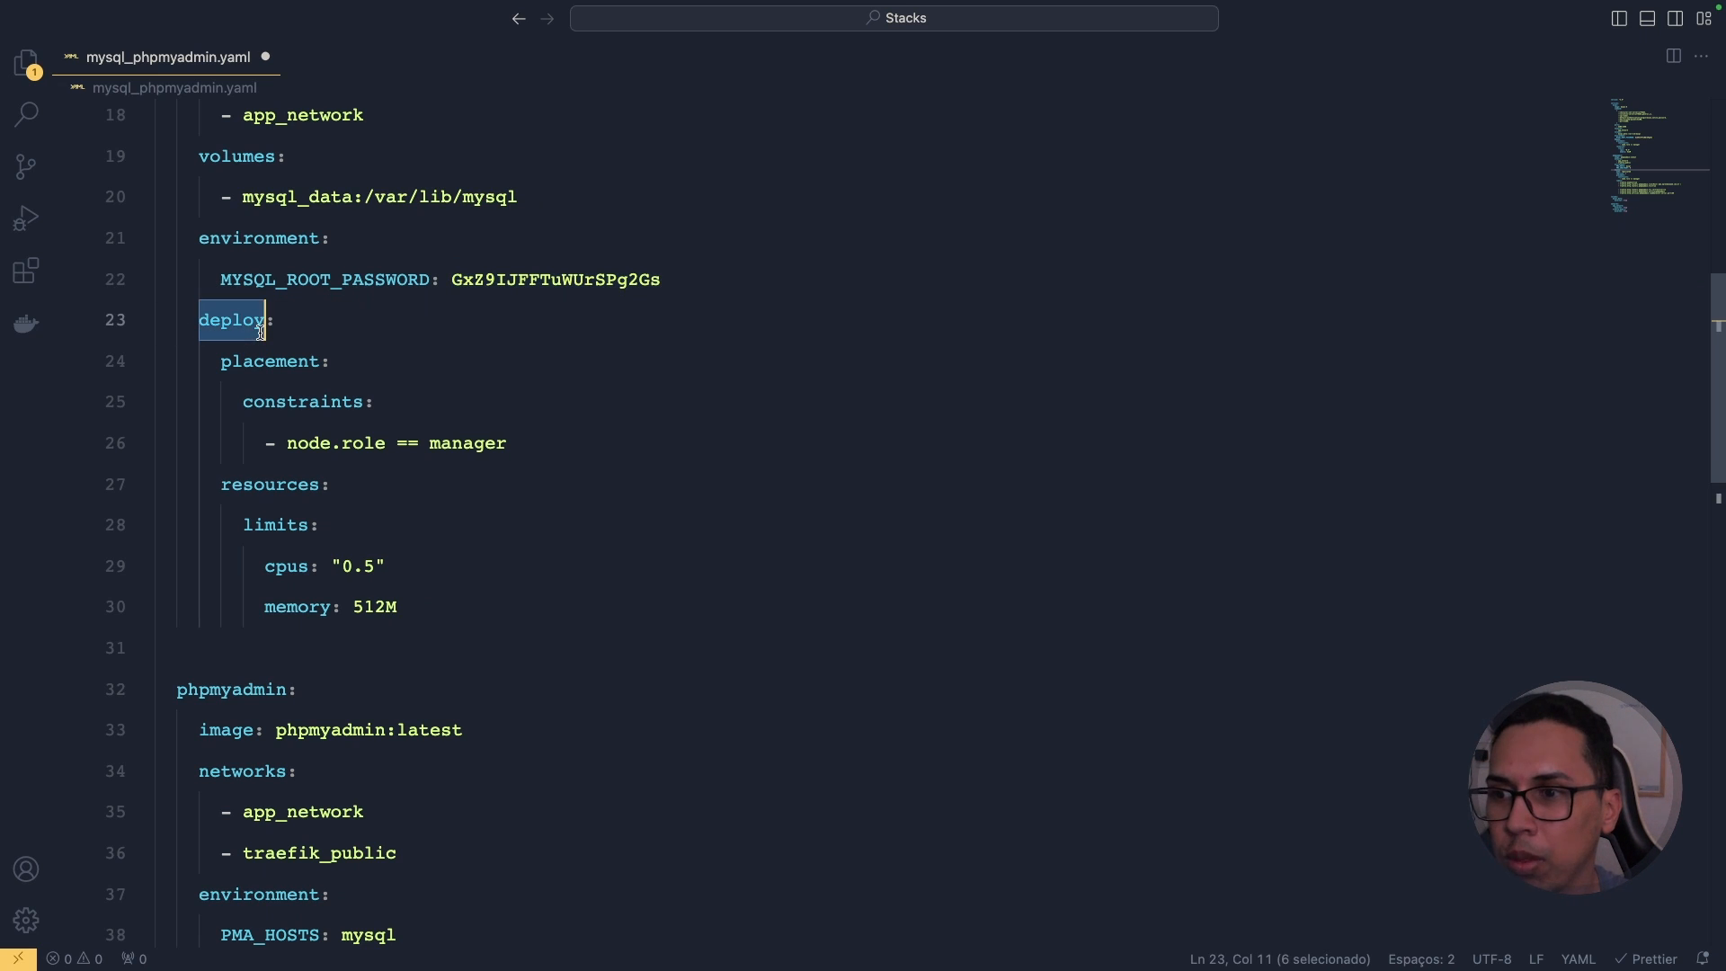
double_click(298, 364)
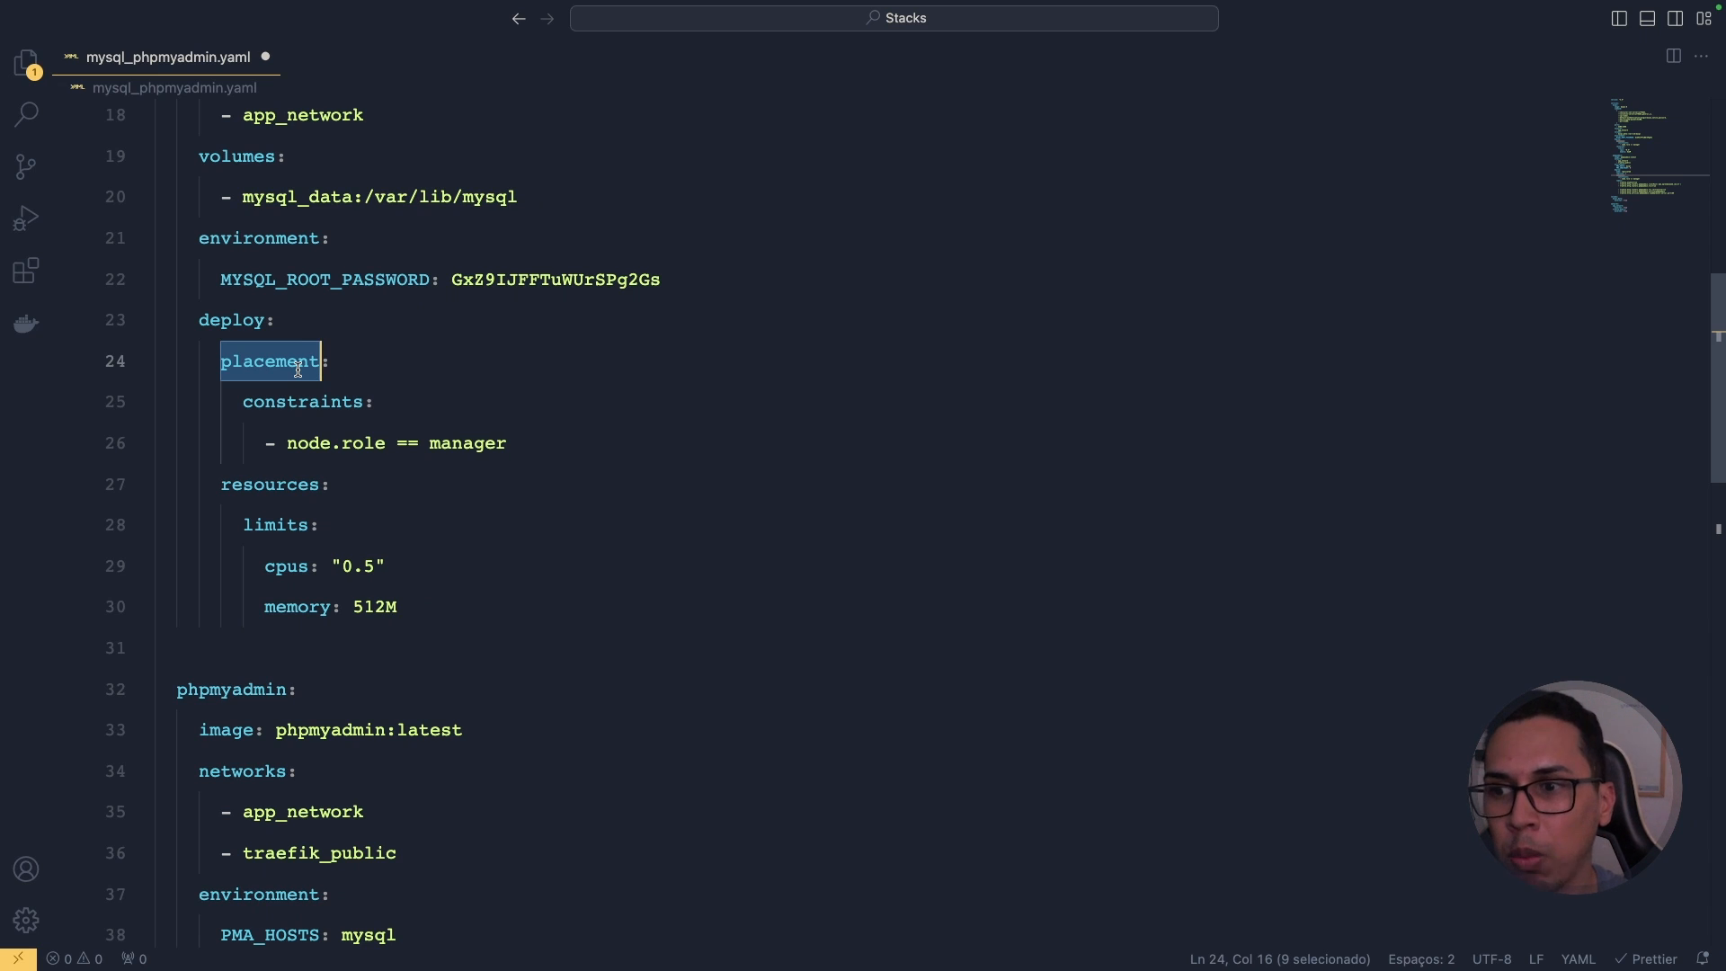
double_click(296, 400)
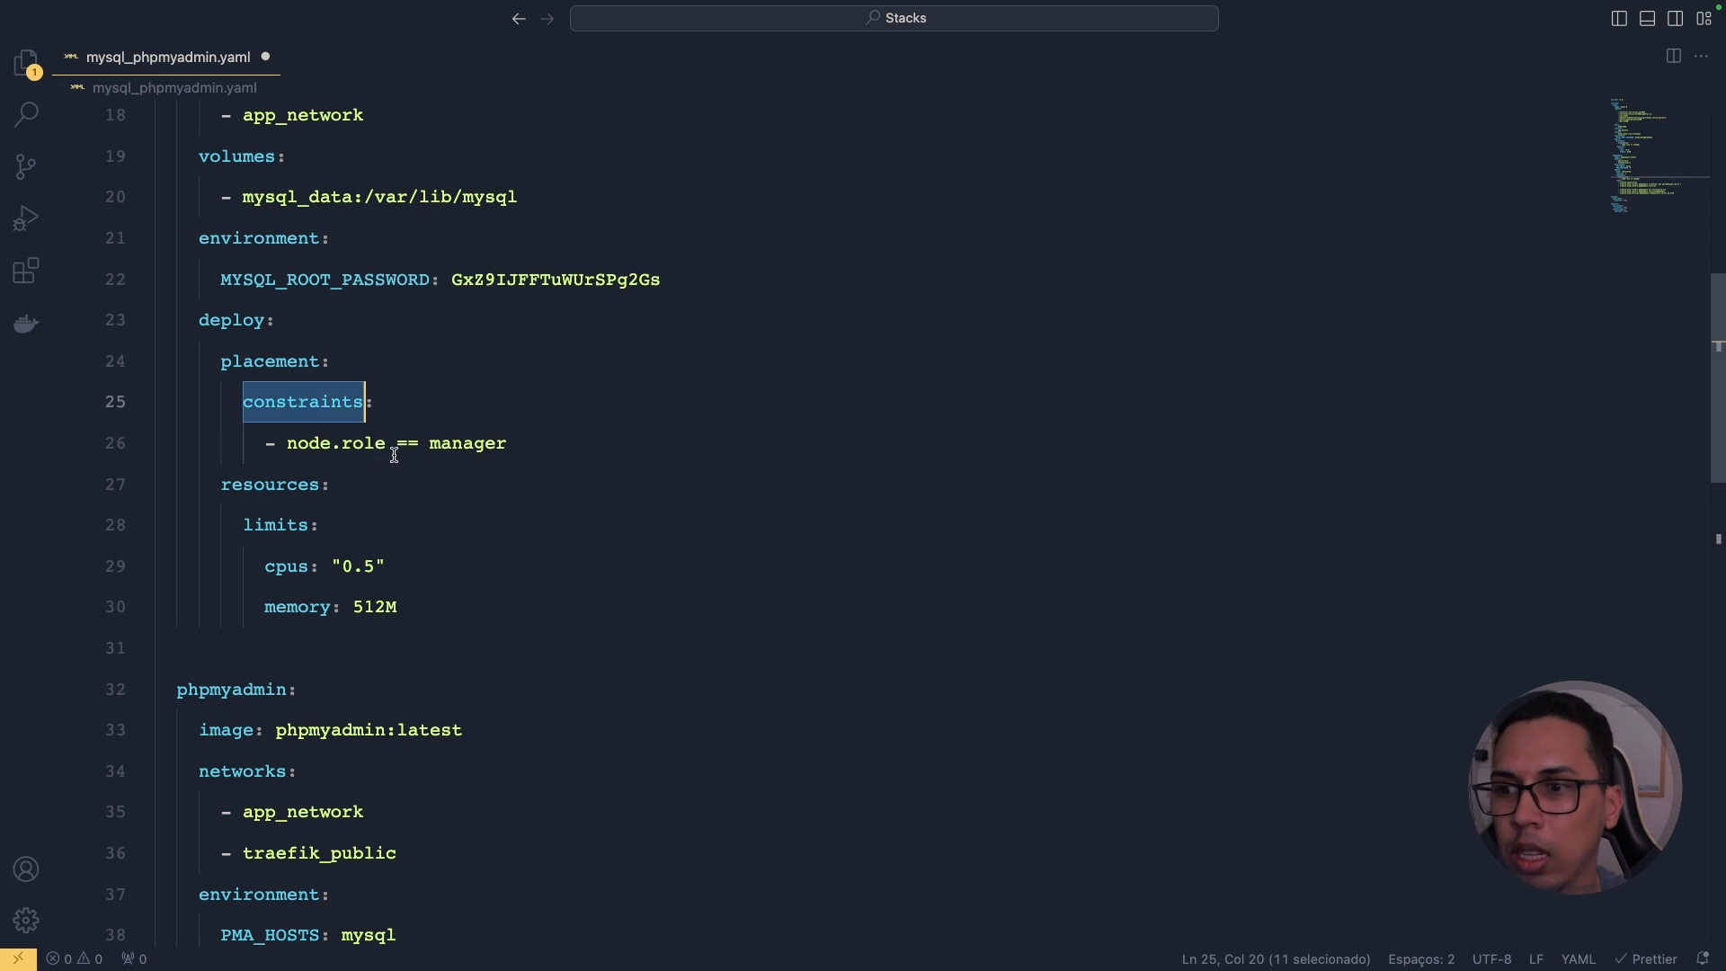
click(388, 448)
double_click(486, 446)
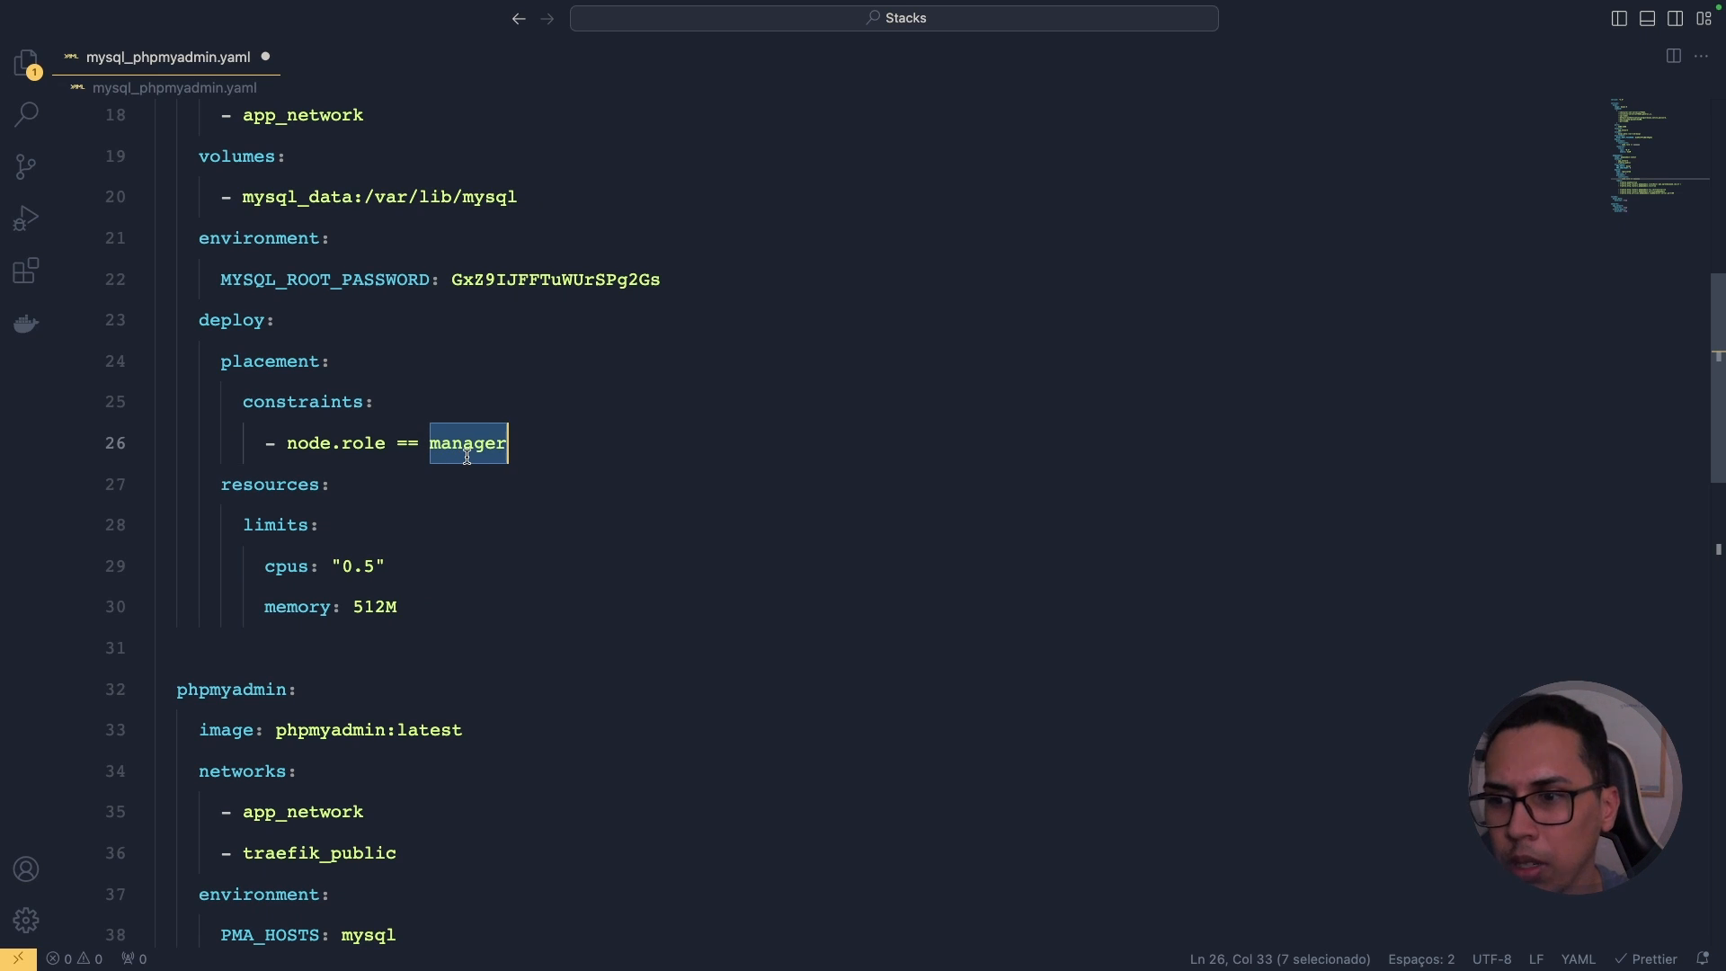
Step: Review mysql's resource limits (0.5 CPUs and memory), then fold the mysql service on line 4
double_click(263, 486)
scroll(266, 400, down, 1)
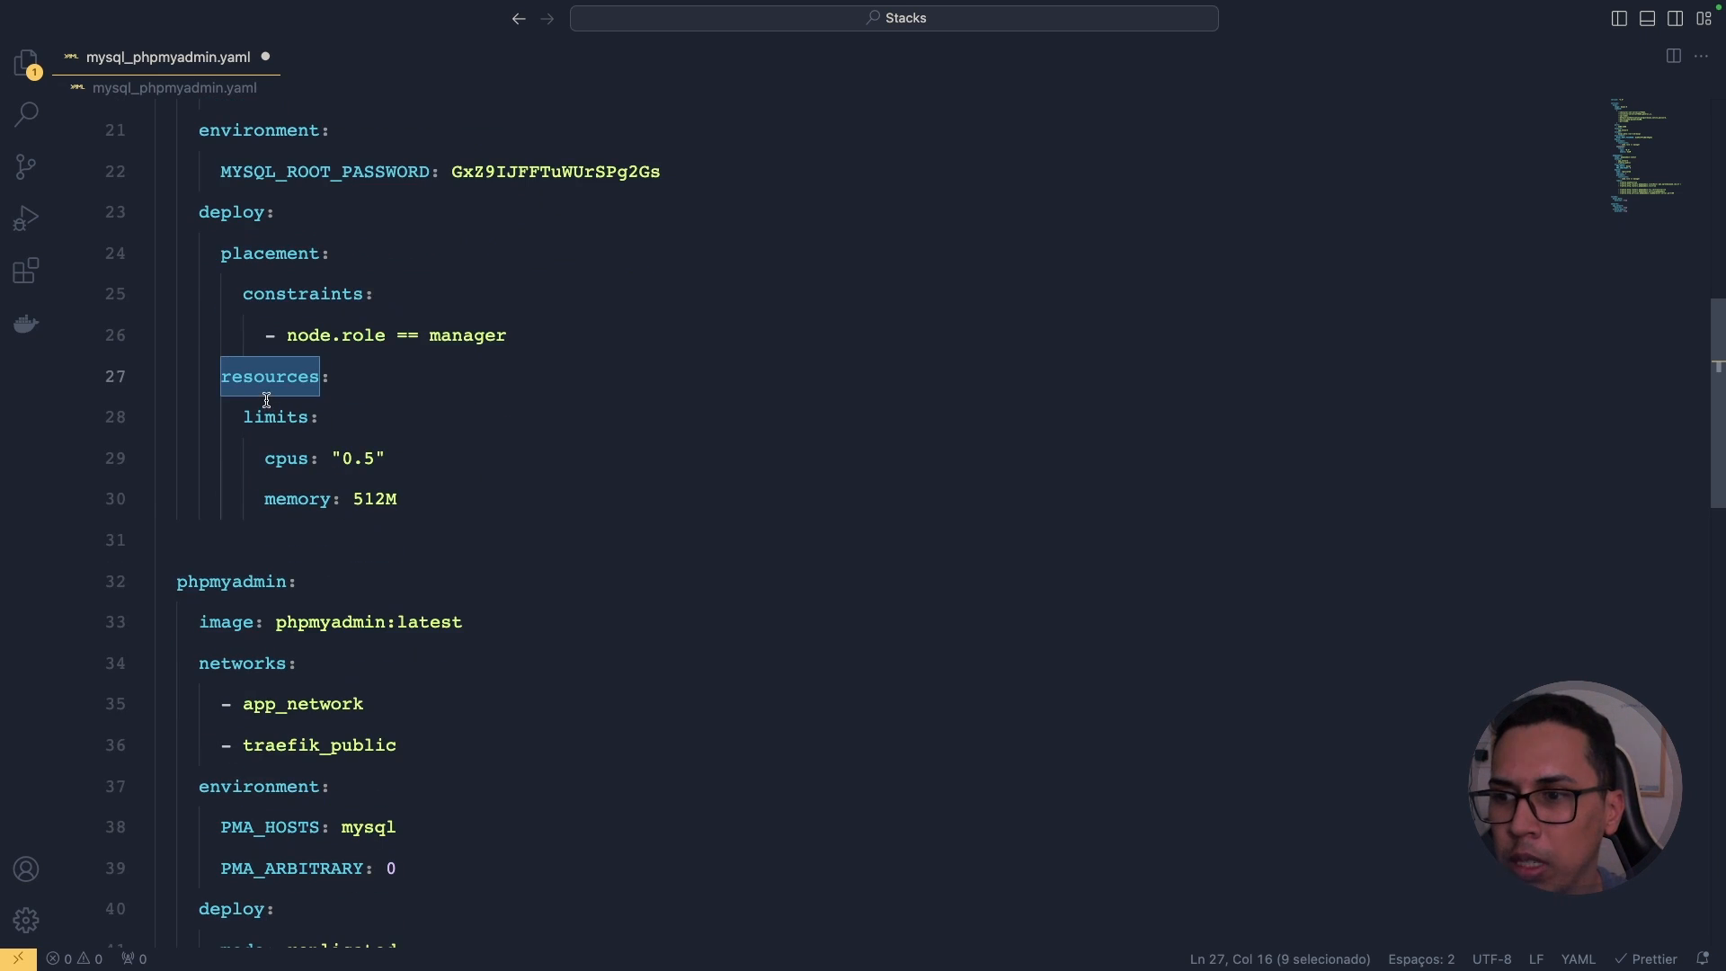
double_click(269, 416)
double_click(288, 458)
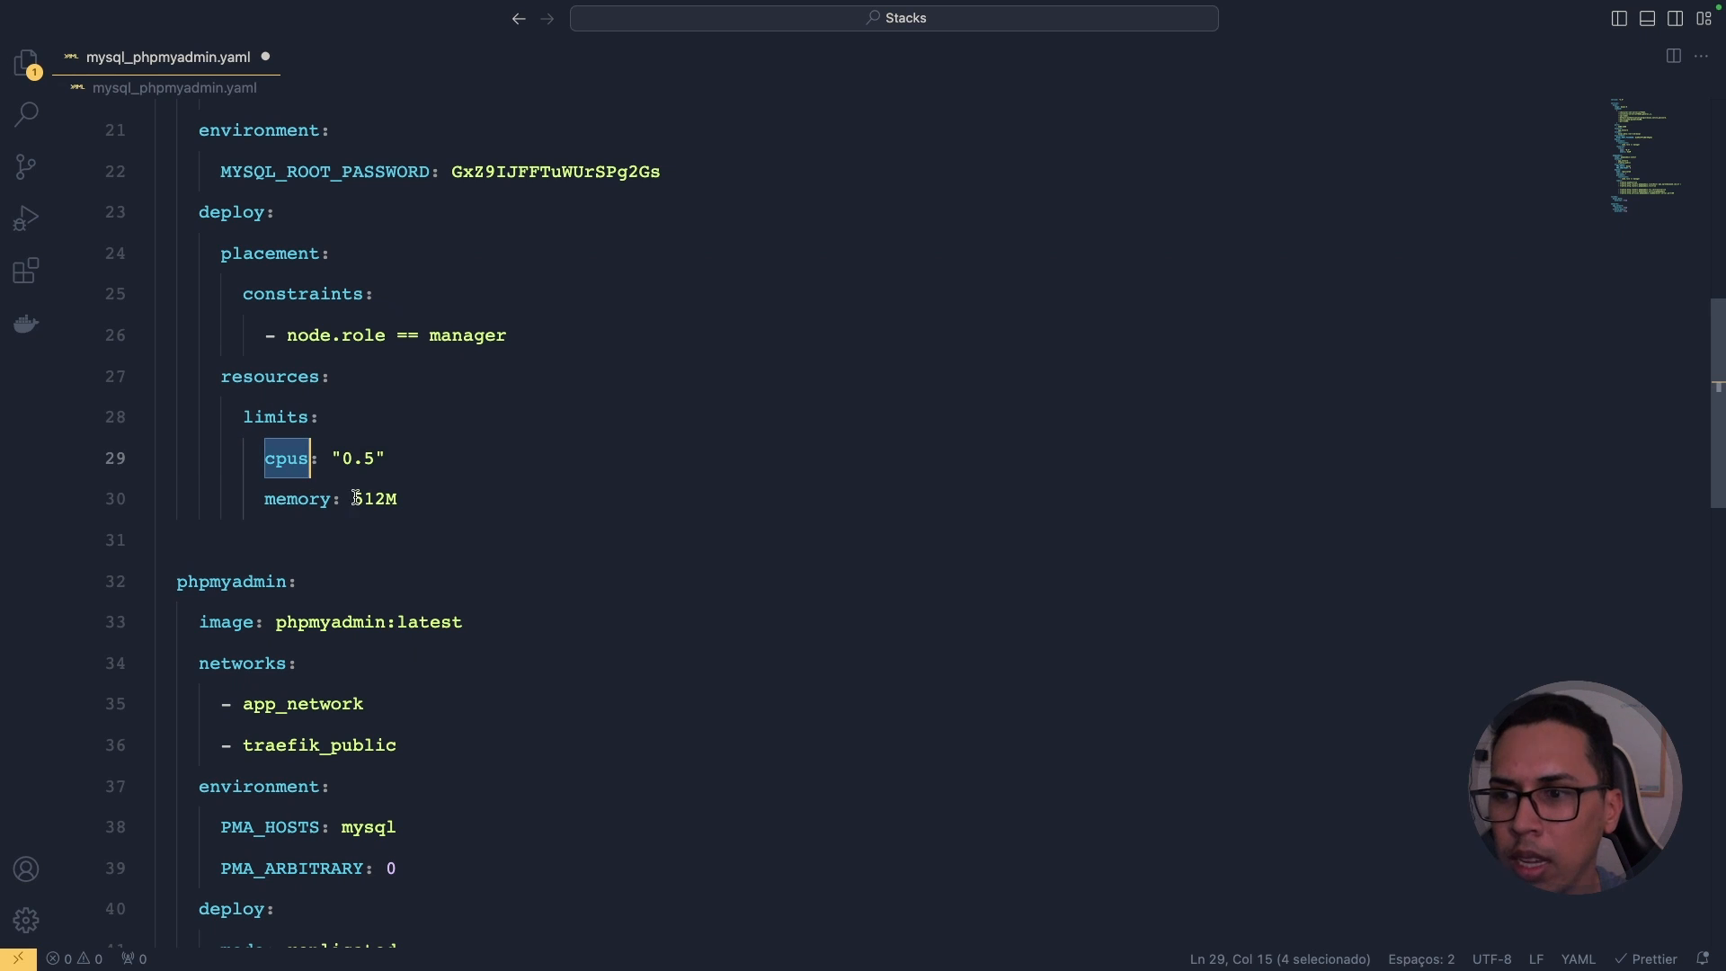
double_click(349, 458)
drag(349, 458, 373, 458)
double_click(293, 501)
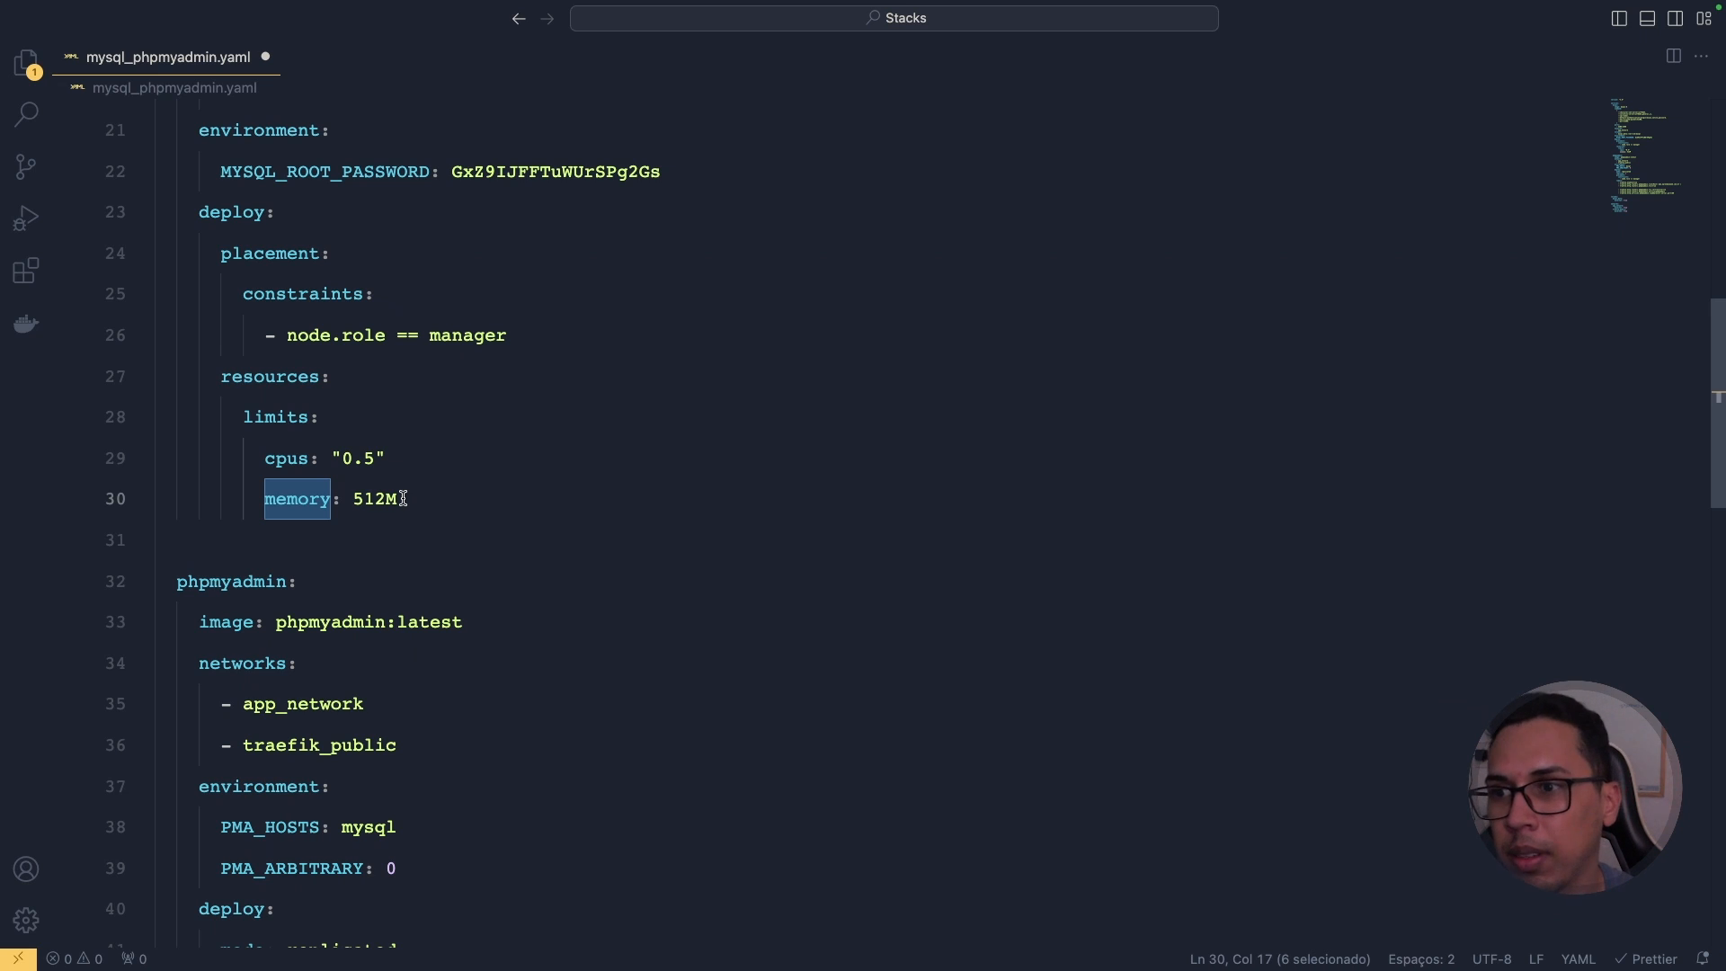
scroll(404, 499, up, 5)
click(144, 243)
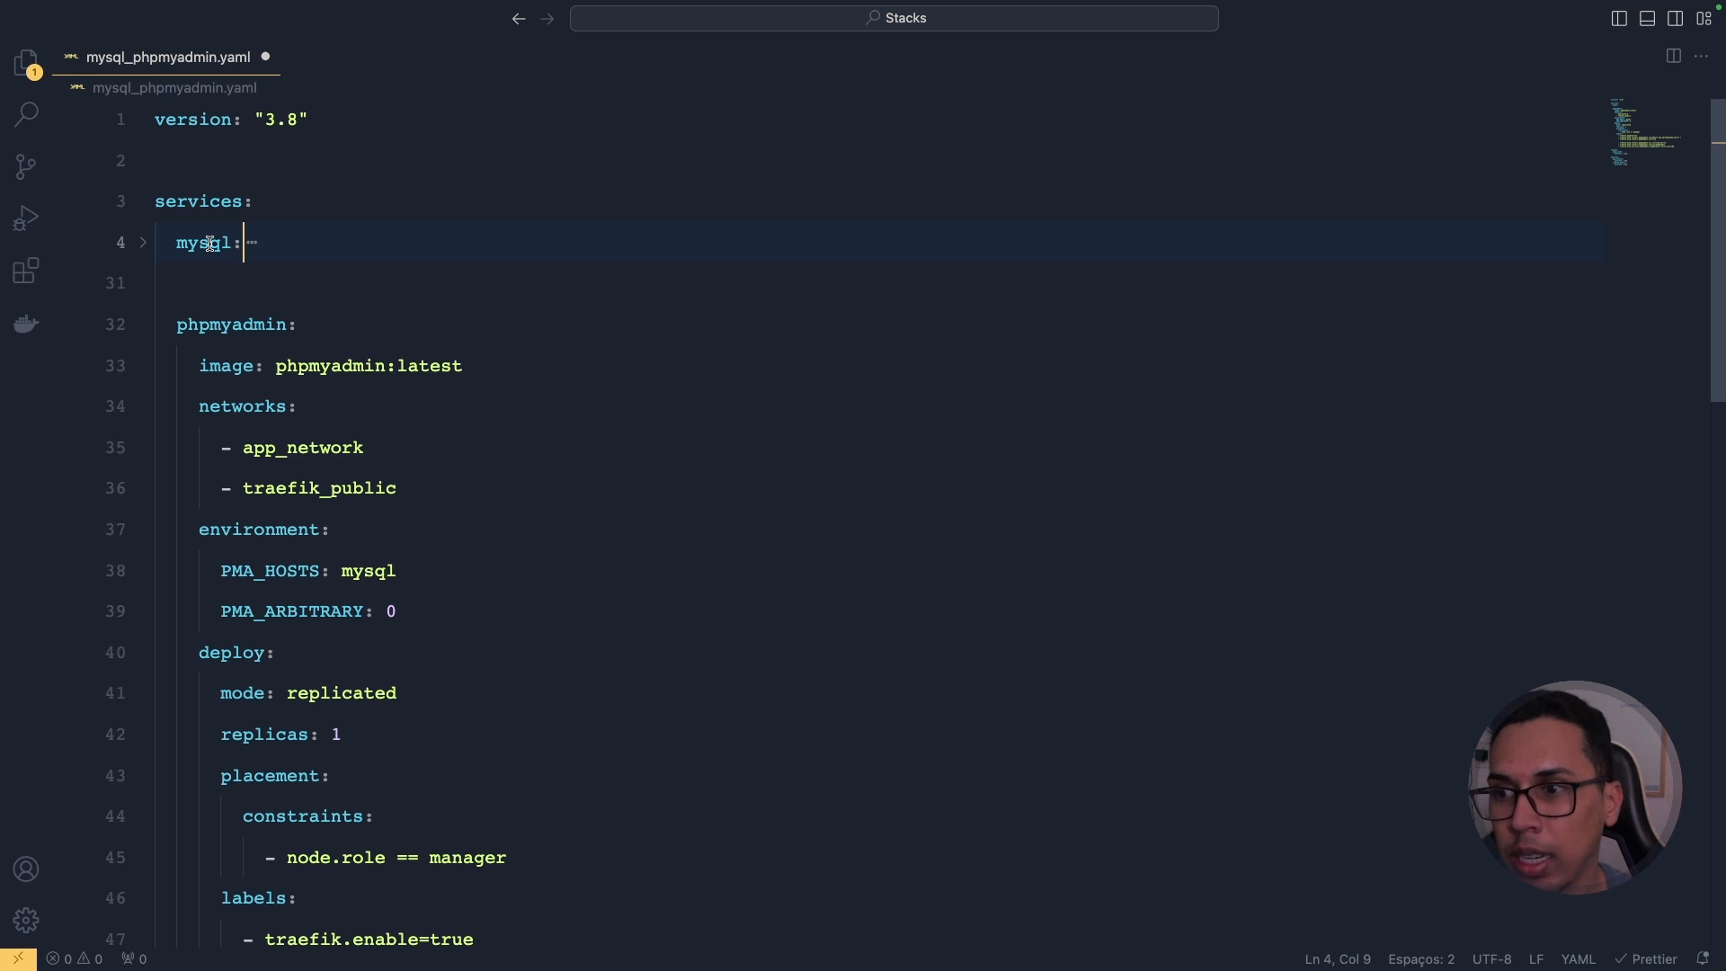
click(221, 325)
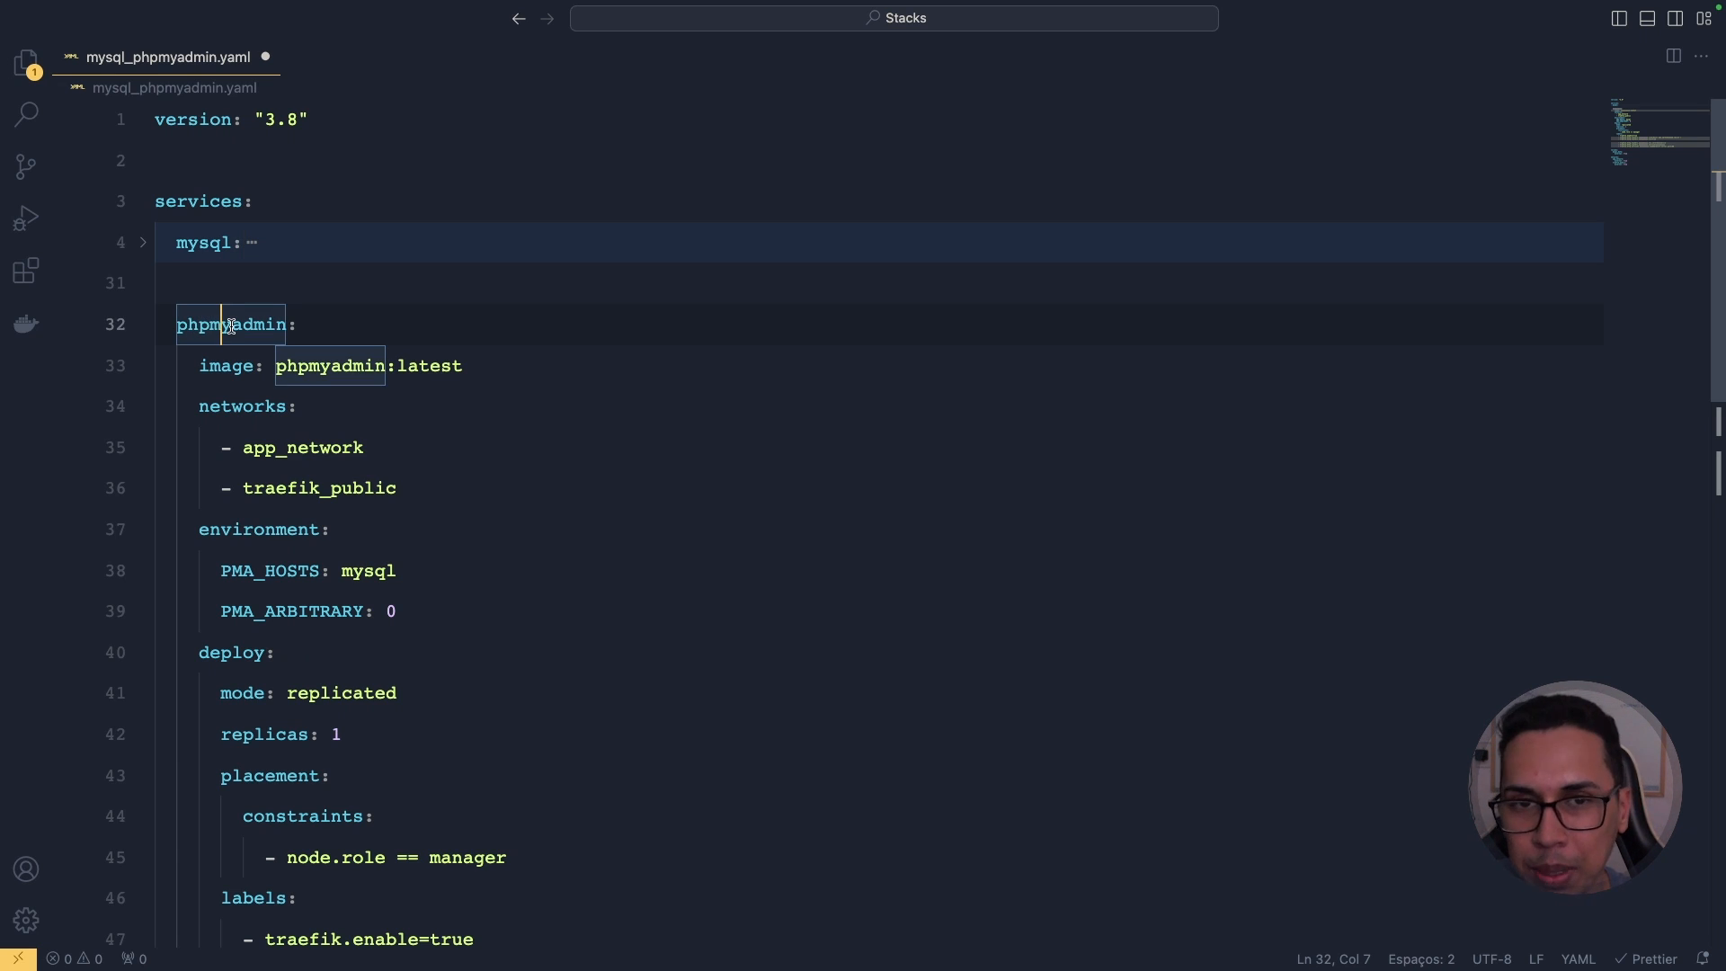
click(231, 326)
double_click(231, 326)
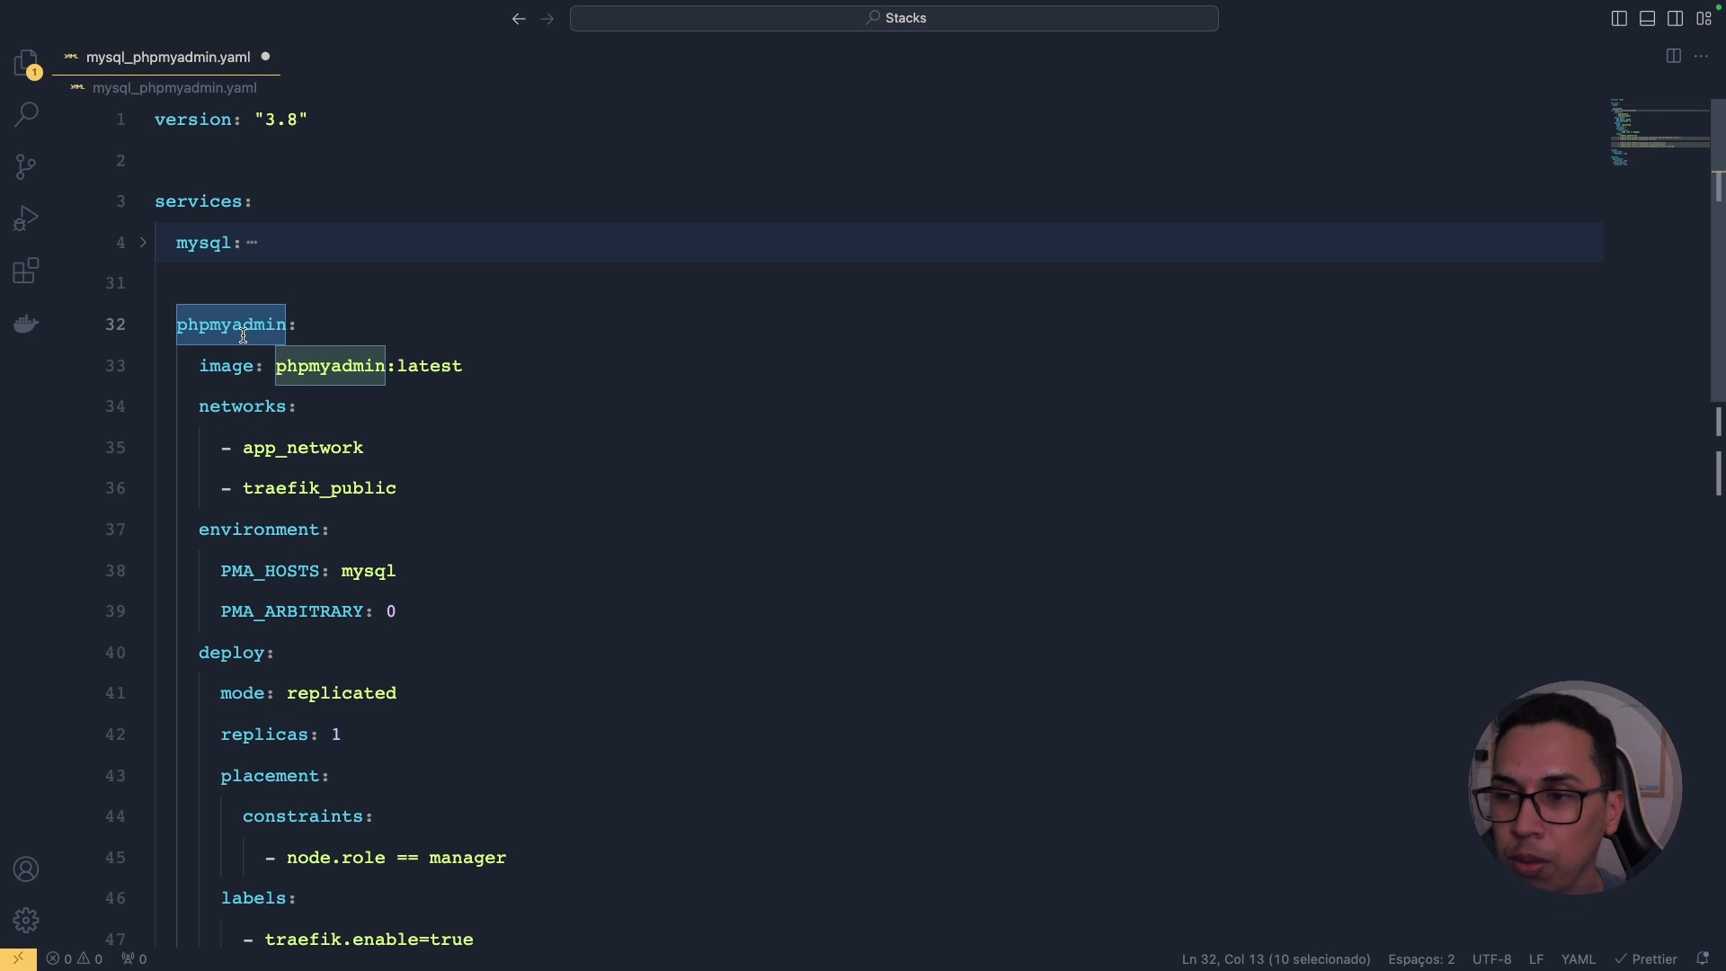
double_click(229, 365)
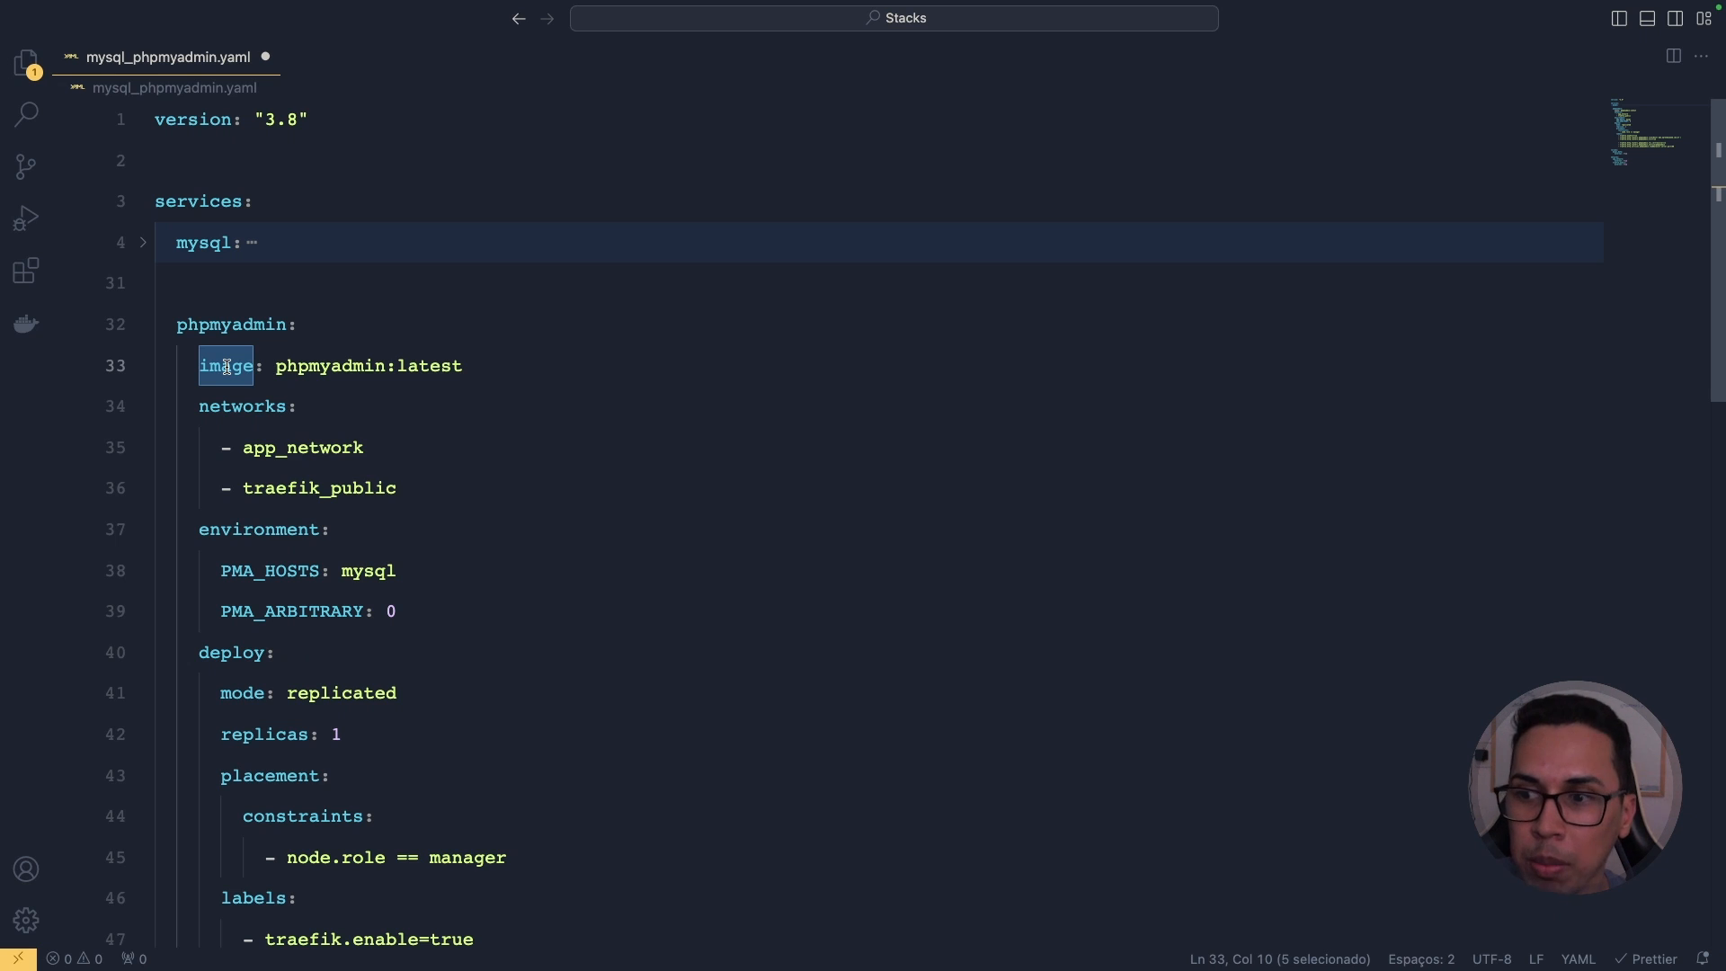
click(332, 365)
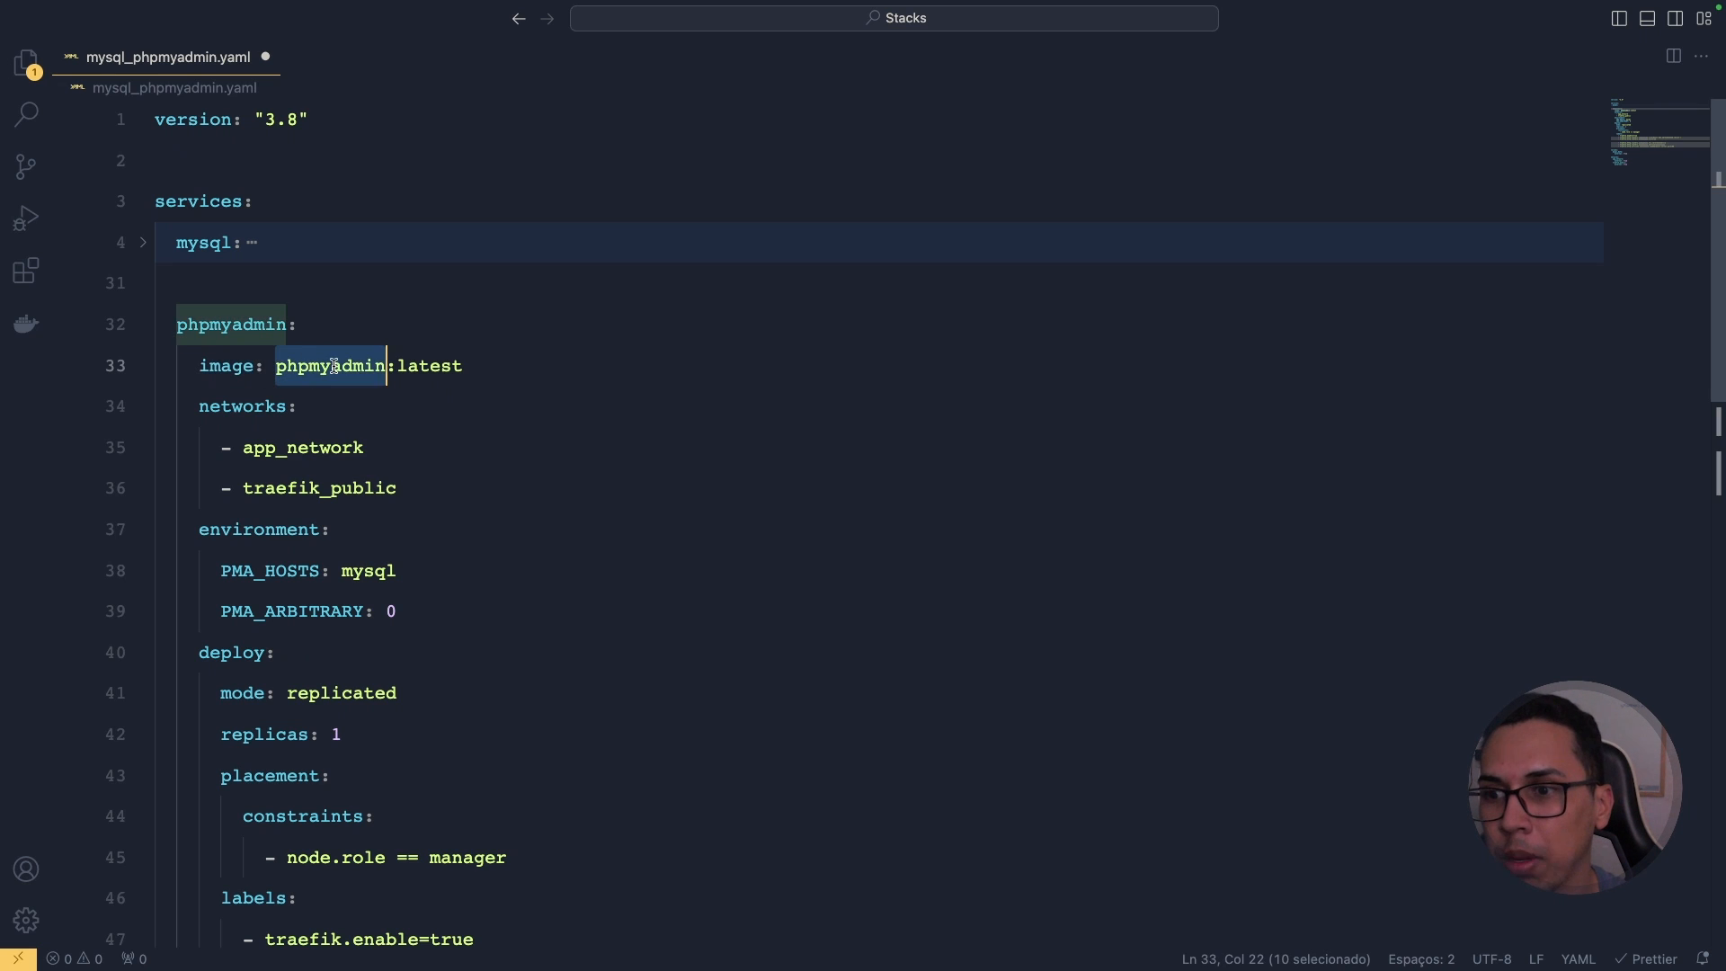
double_click(449, 364)
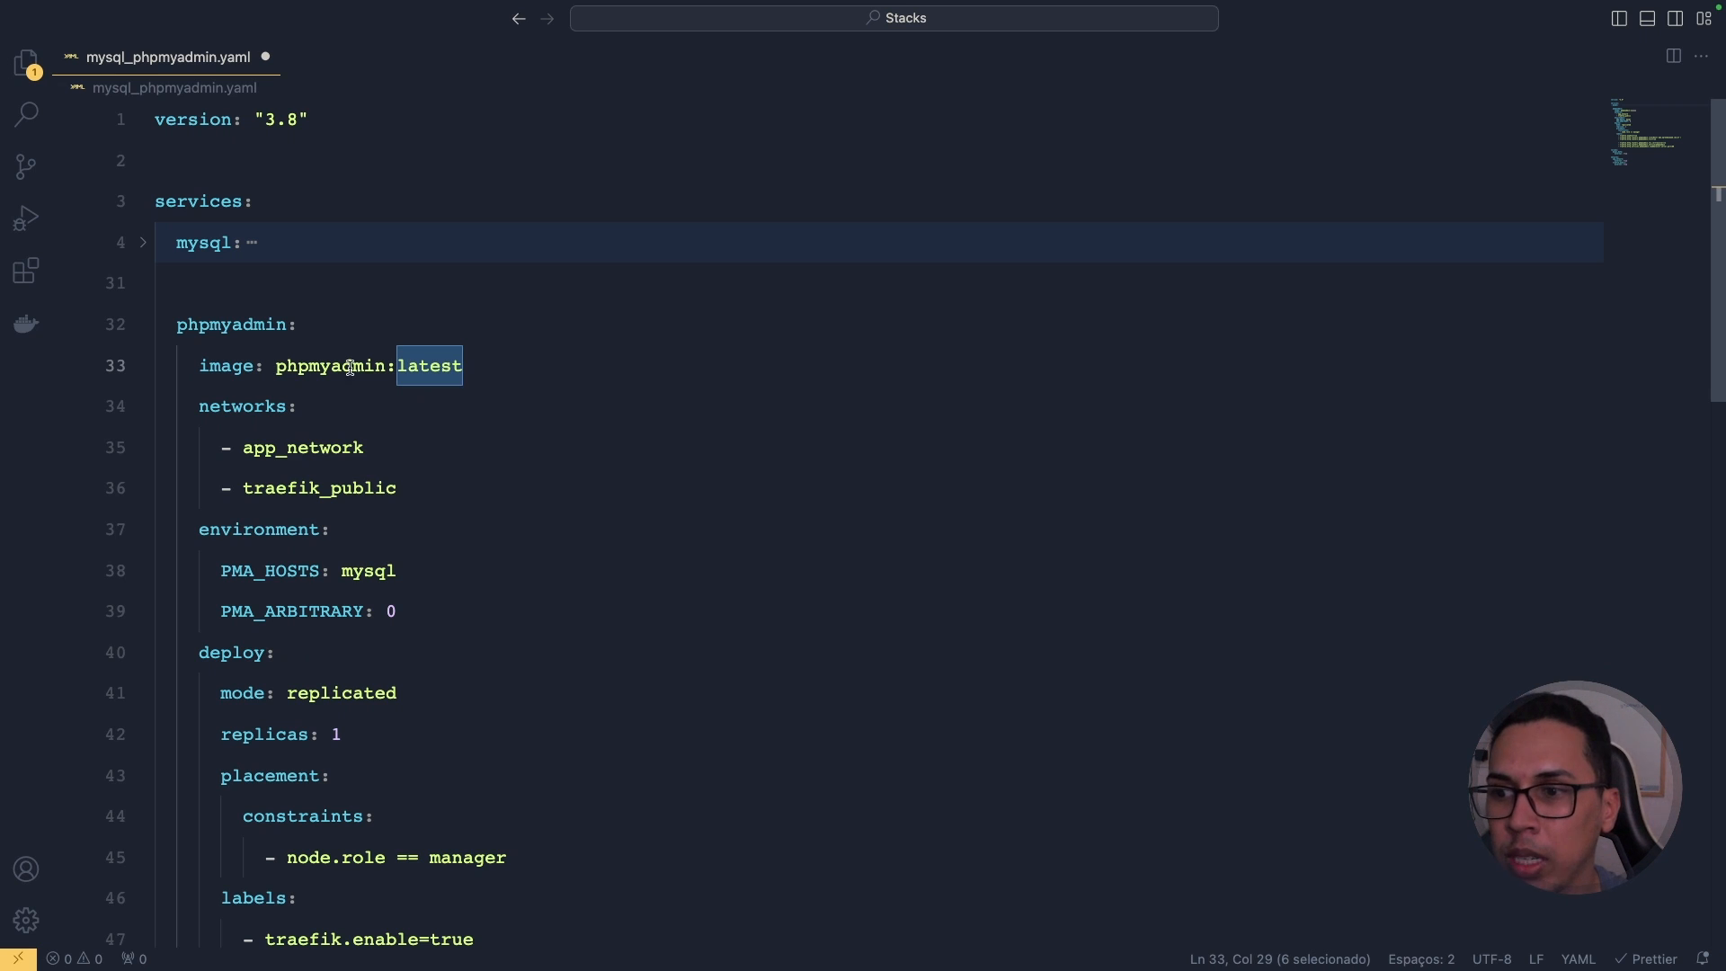
double_click(231, 402)
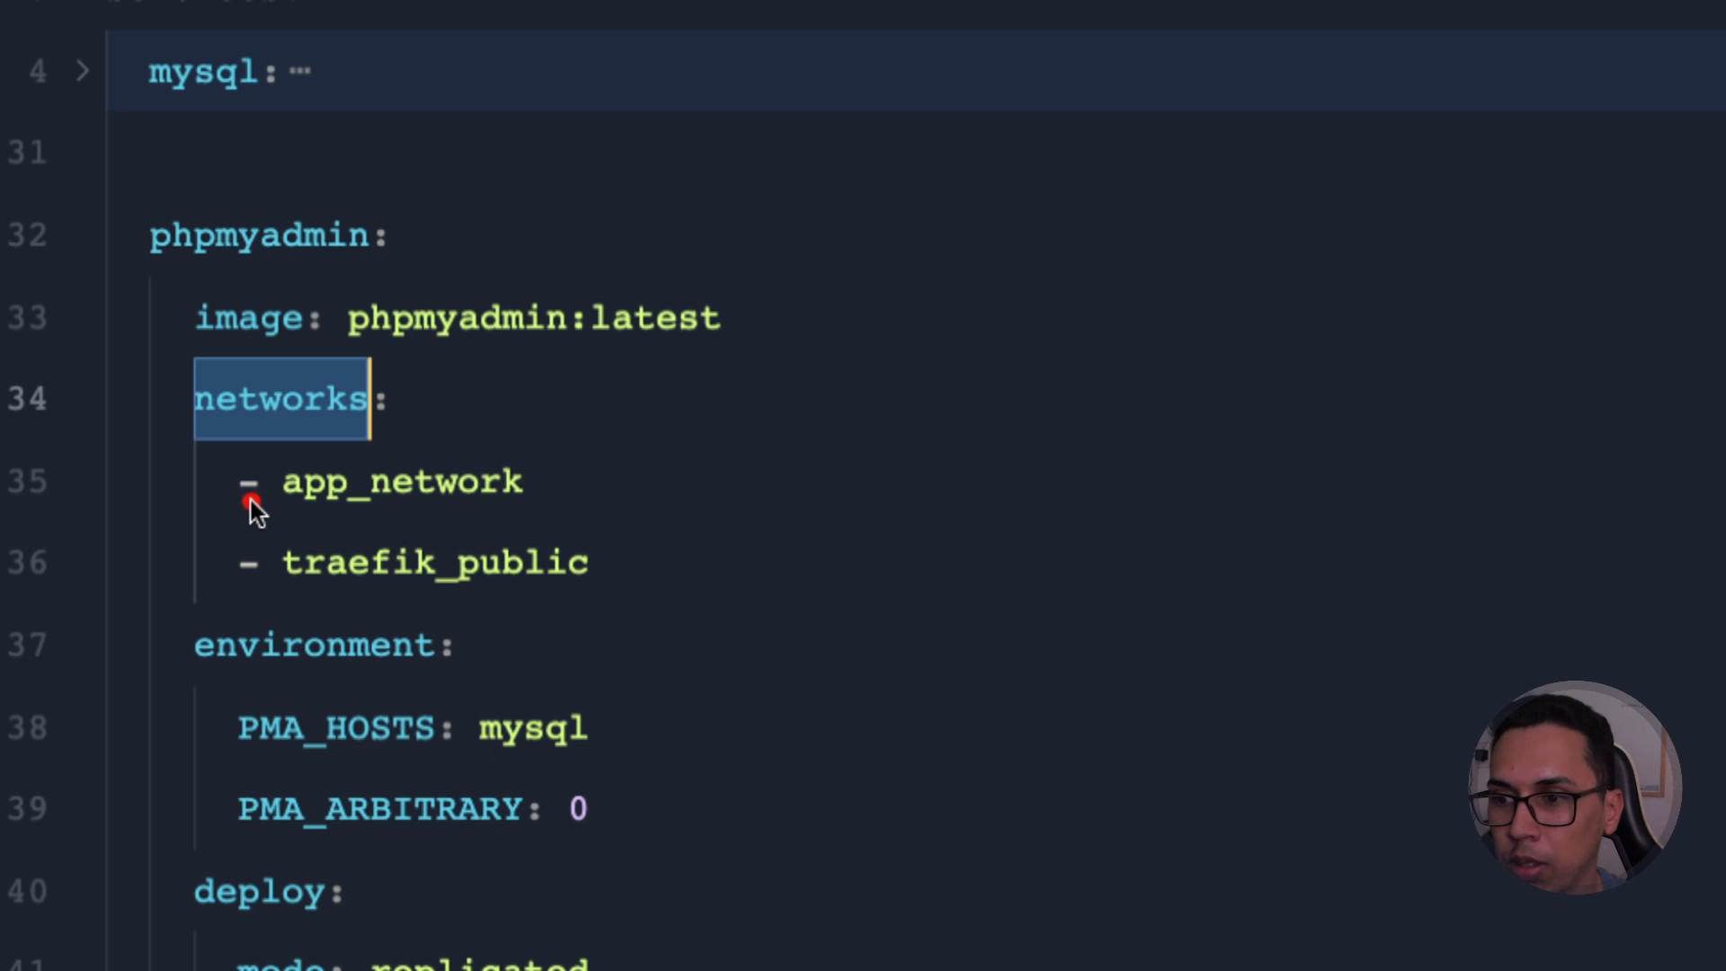
drag(234, 502, 530, 511)
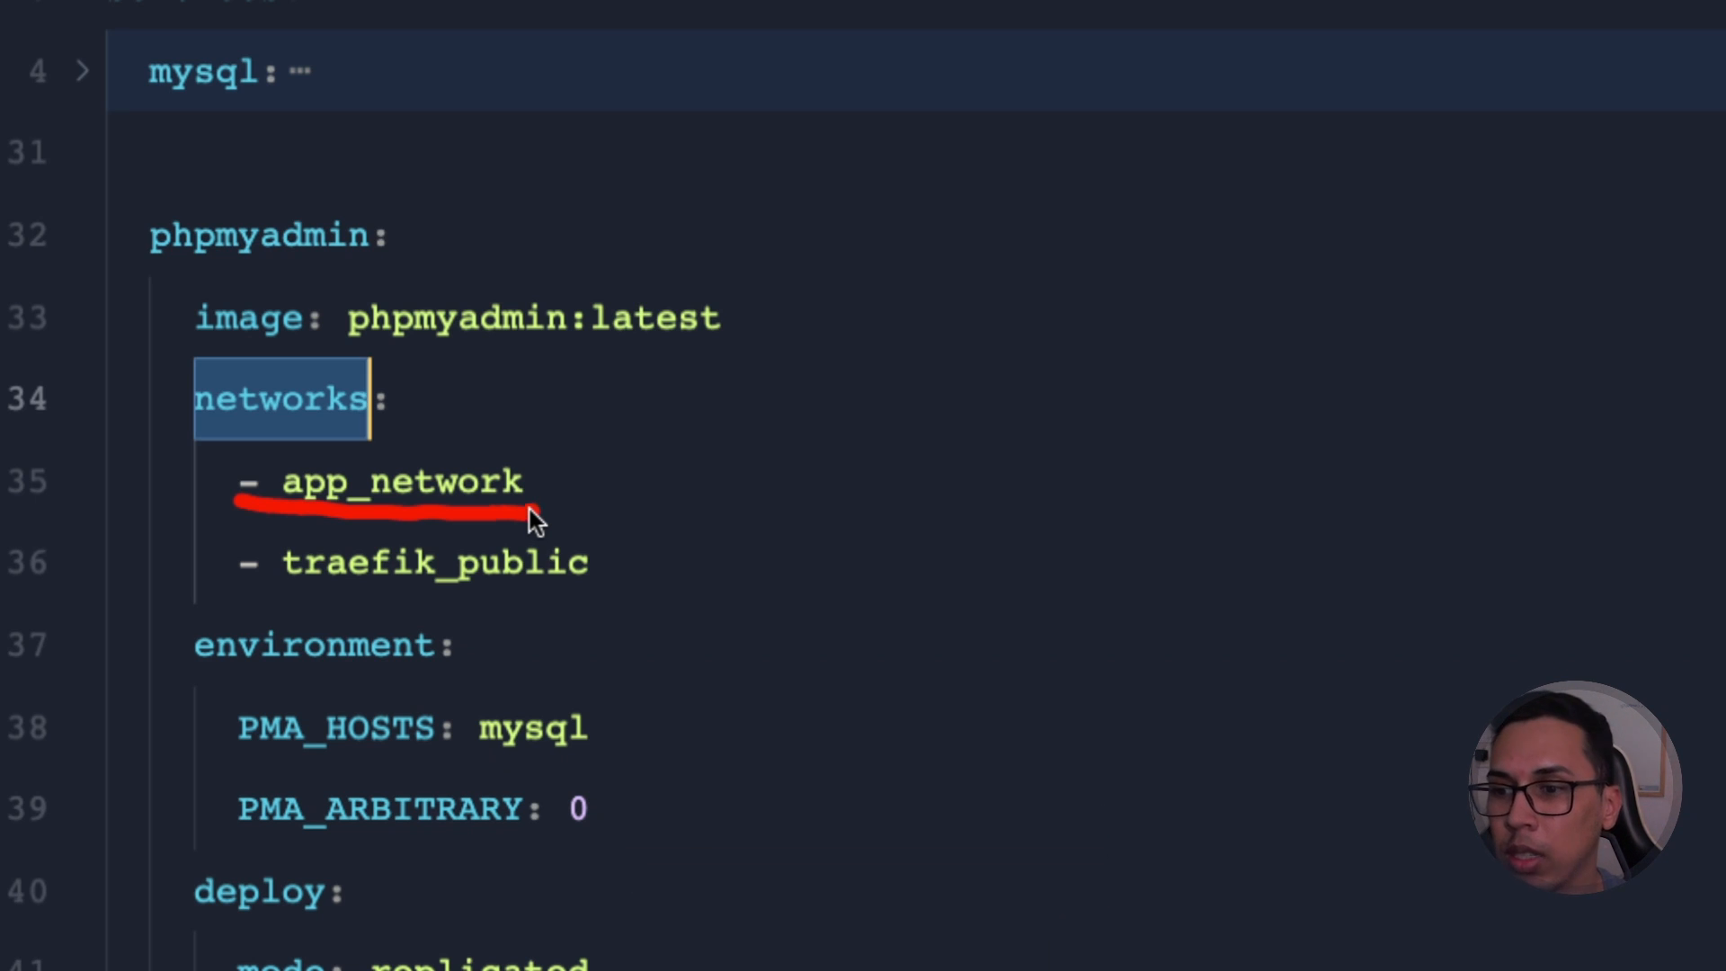
drag(243, 576, 564, 584)
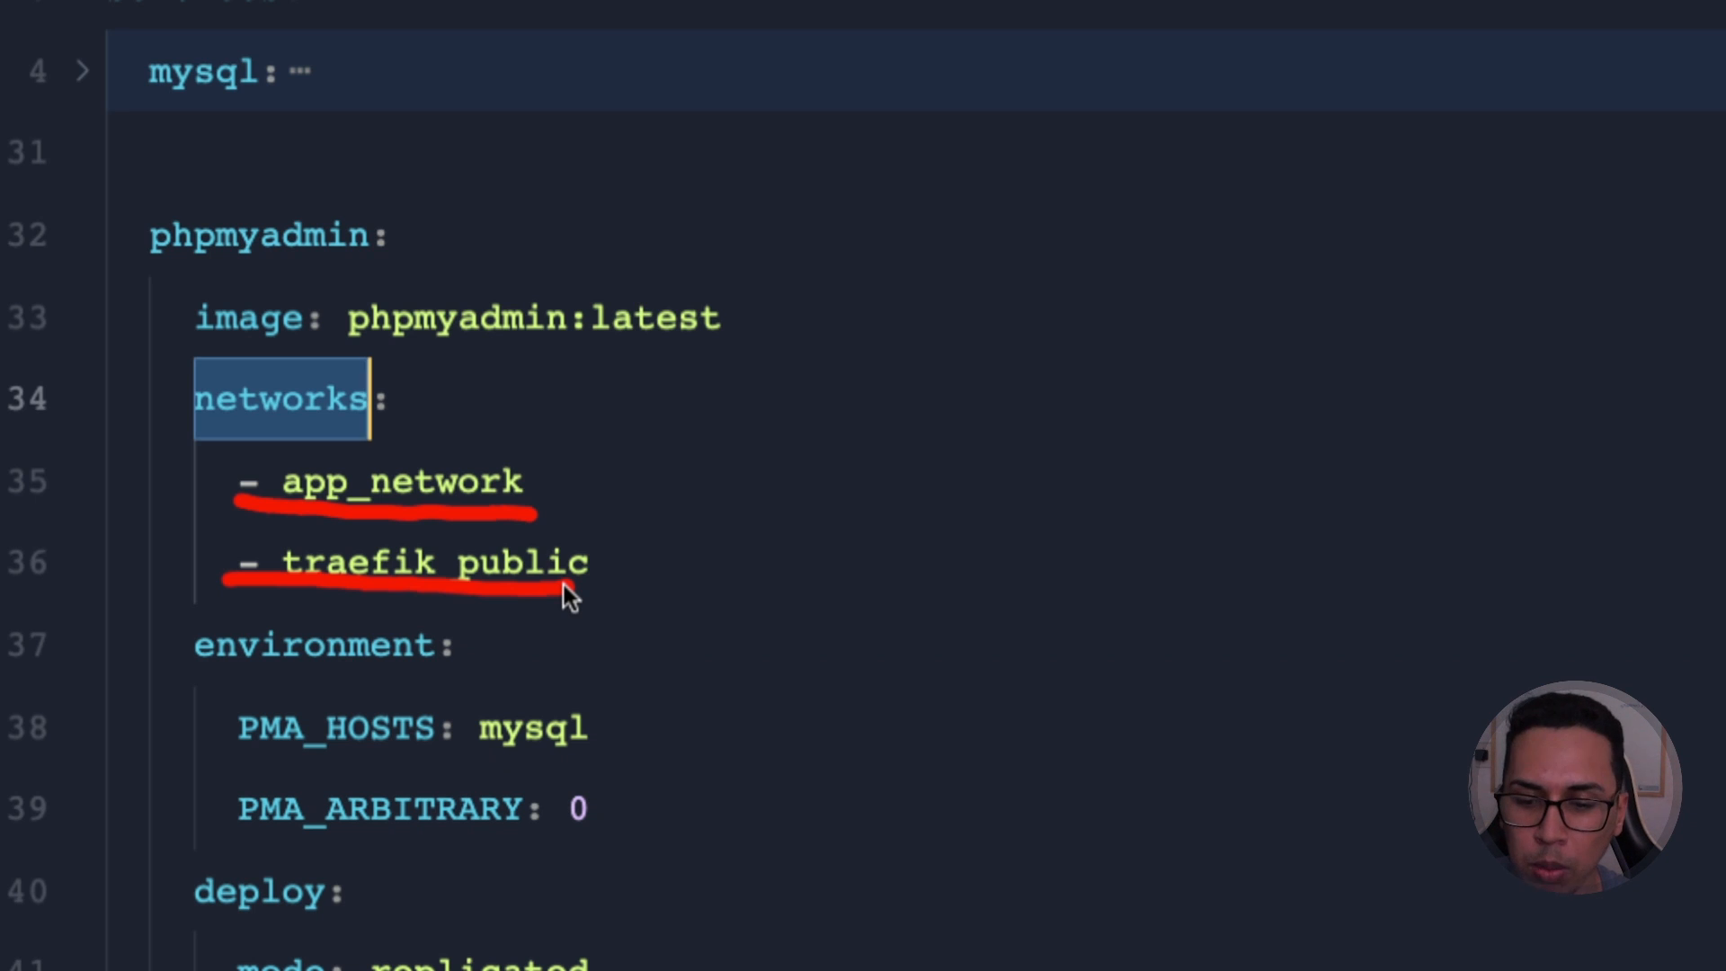
click(544, 483)
drag(543, 484, 633, 463)
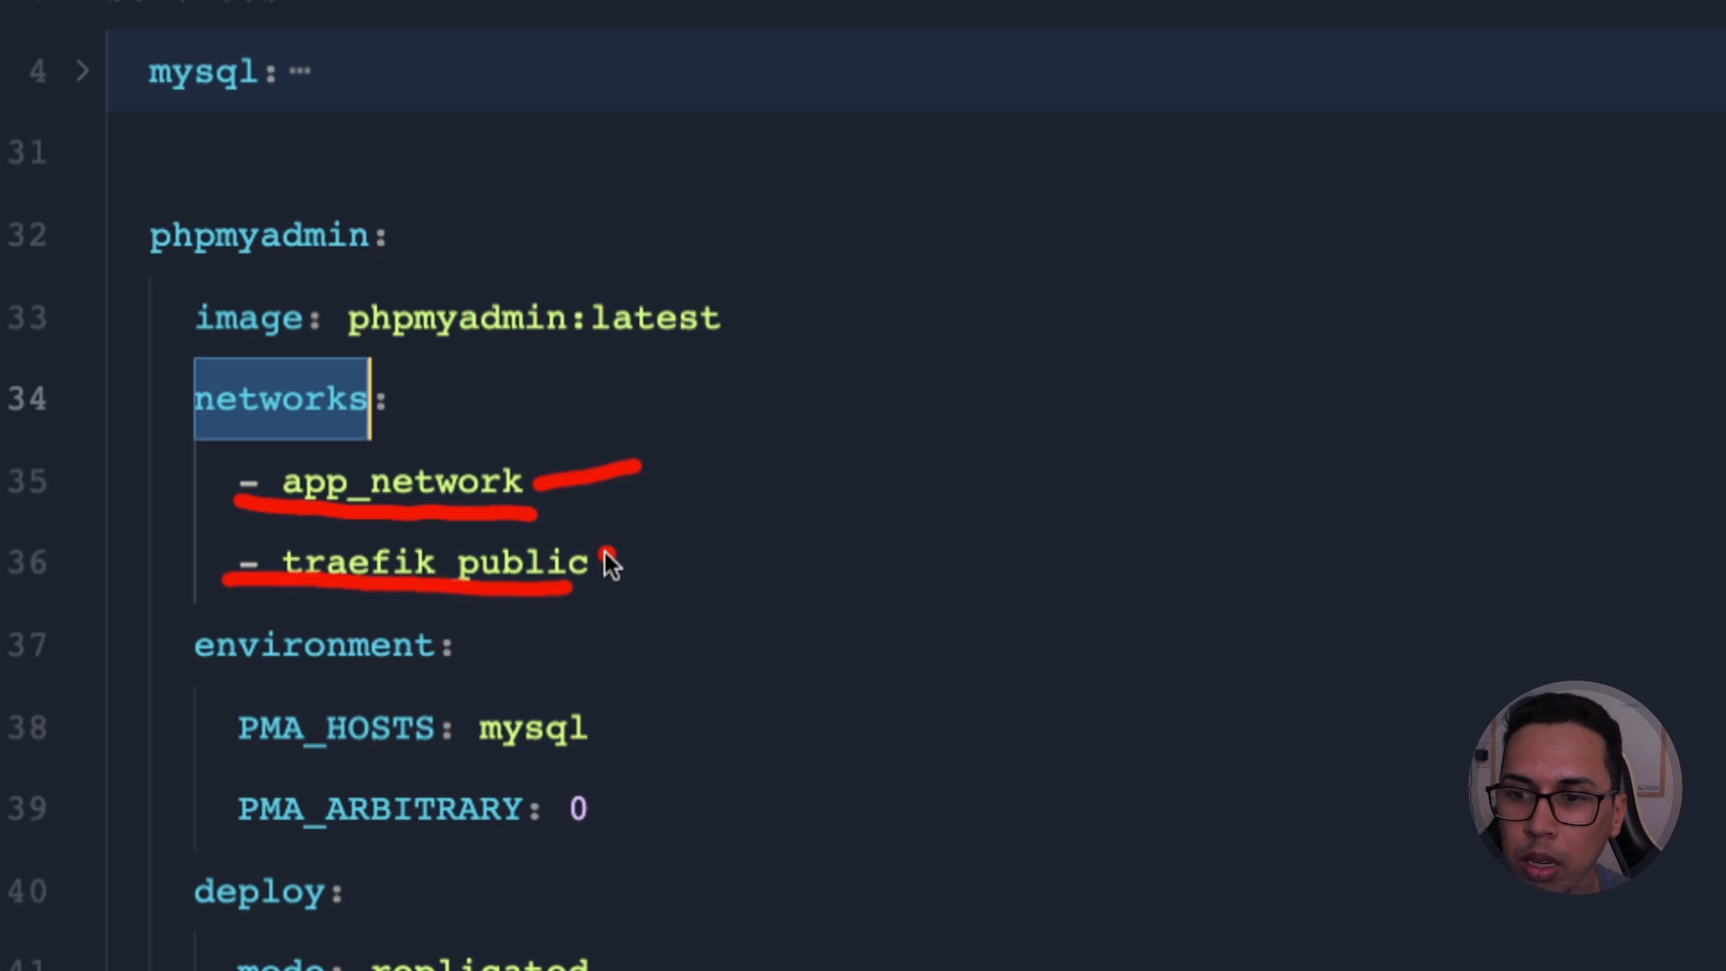
drag(604, 557, 775, 510)
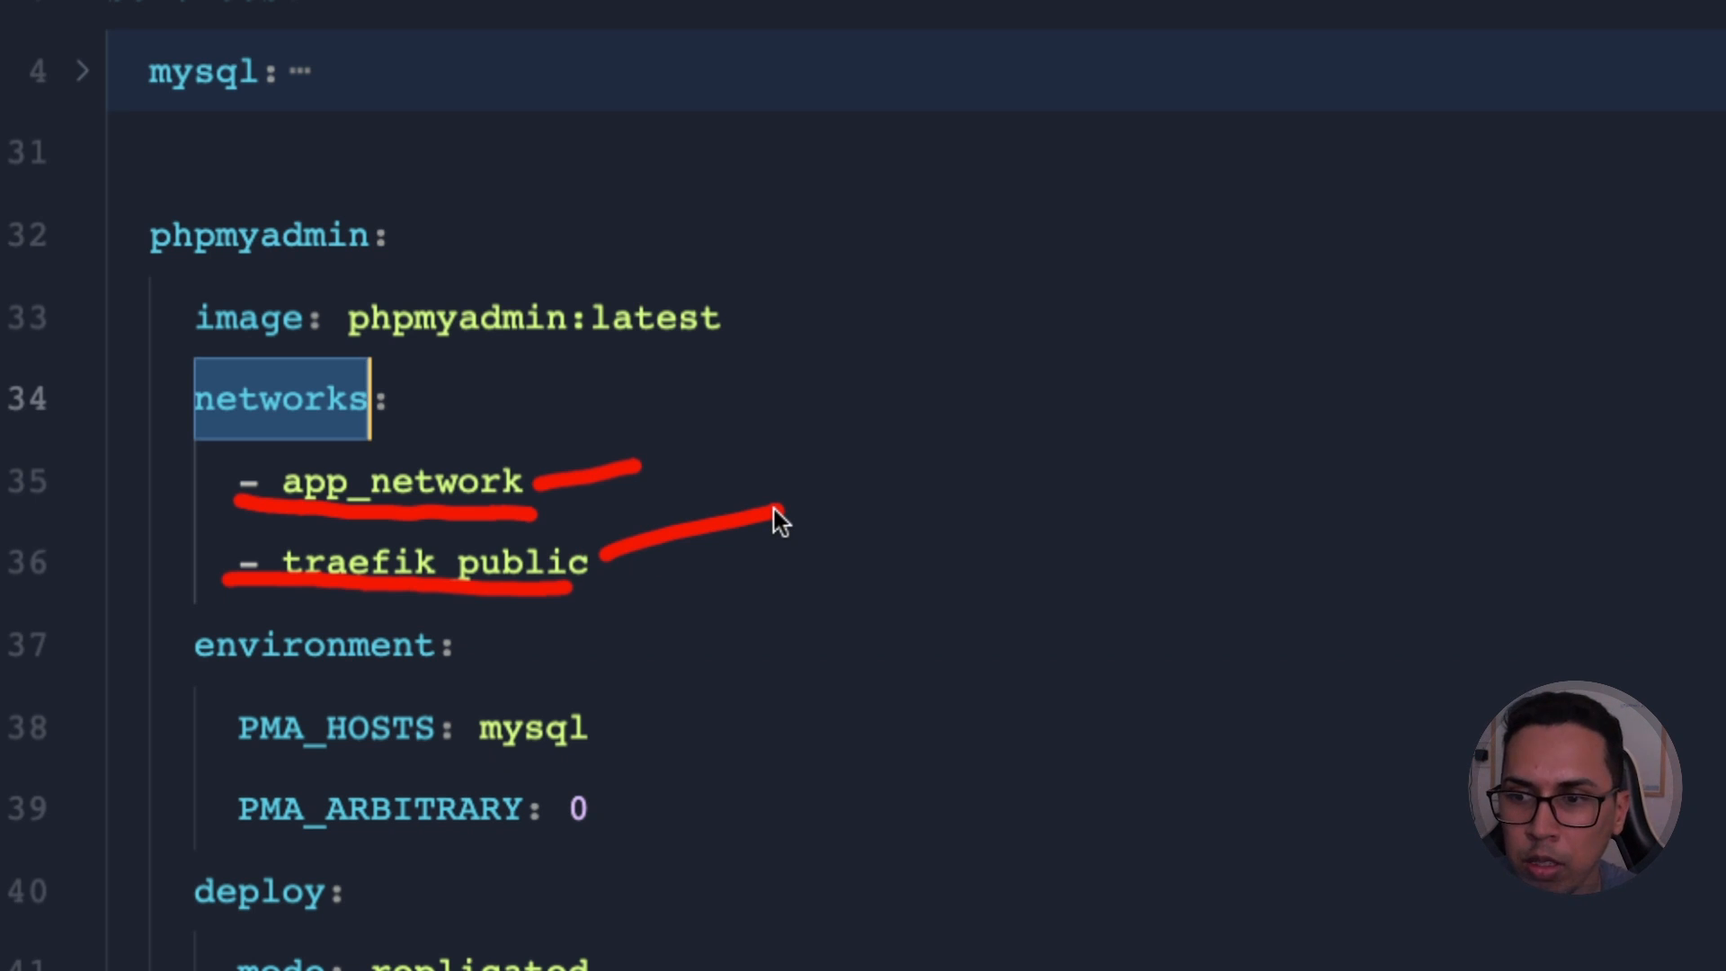
key(Escape)
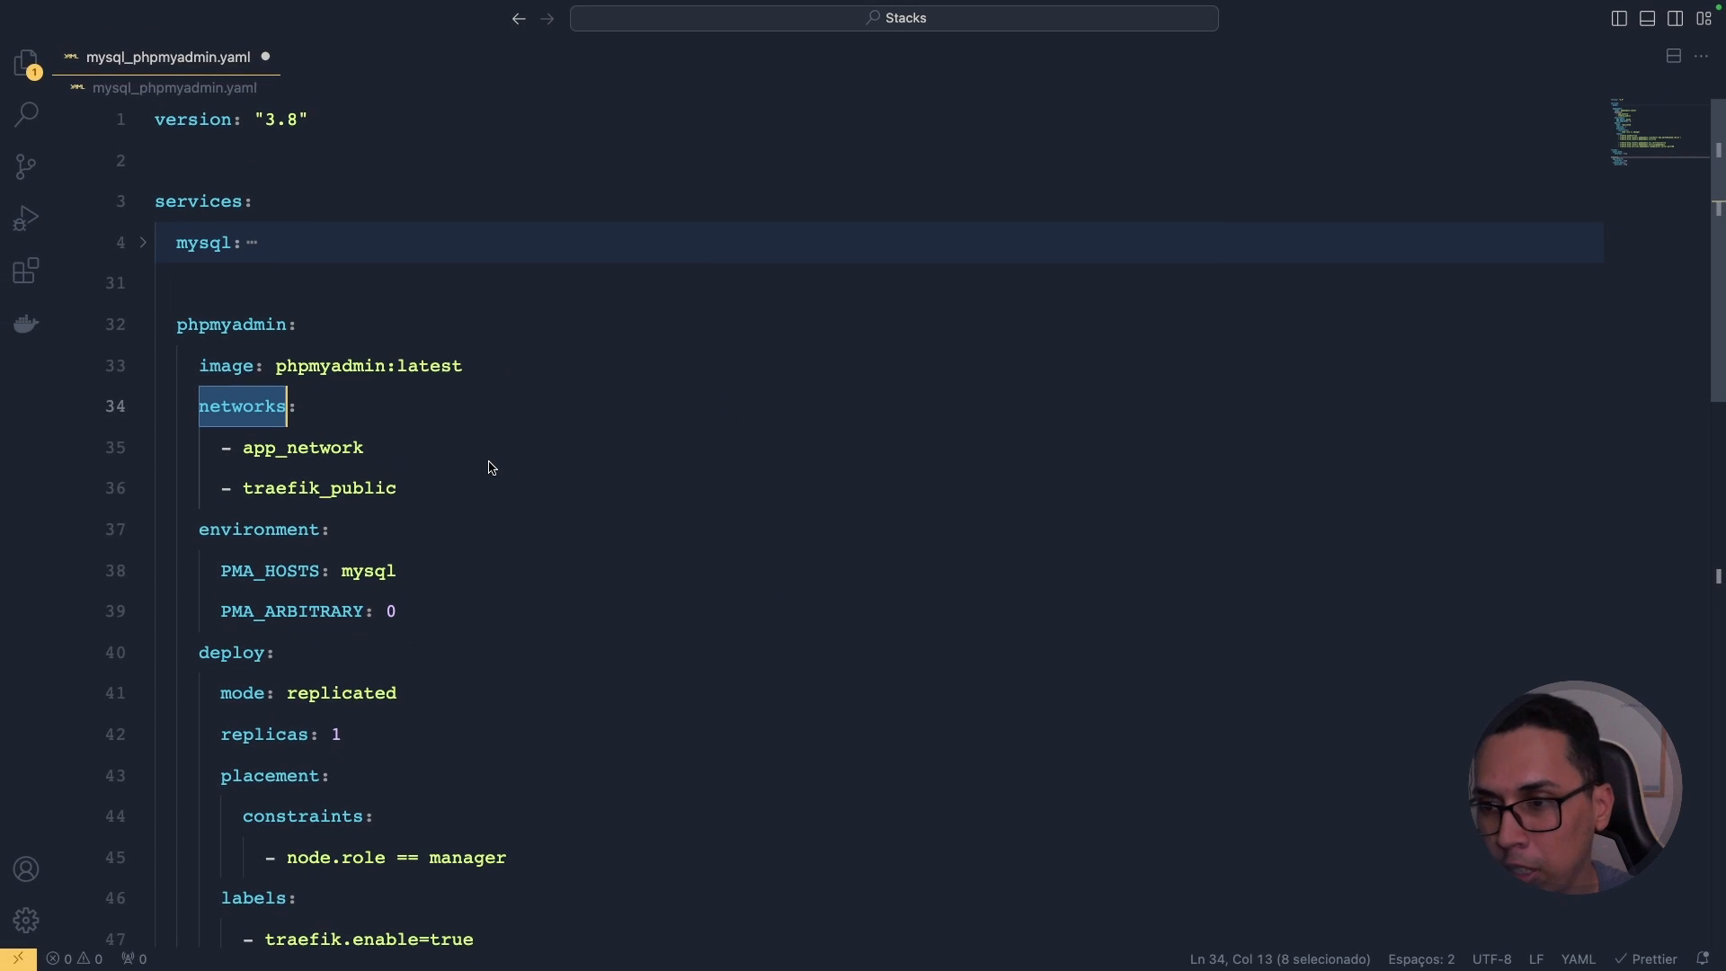
Step: Explain phpmyadmin's environment: PMA_HOSTS set to mysql and PMA_ARBITRARY currently 0
click(286, 450)
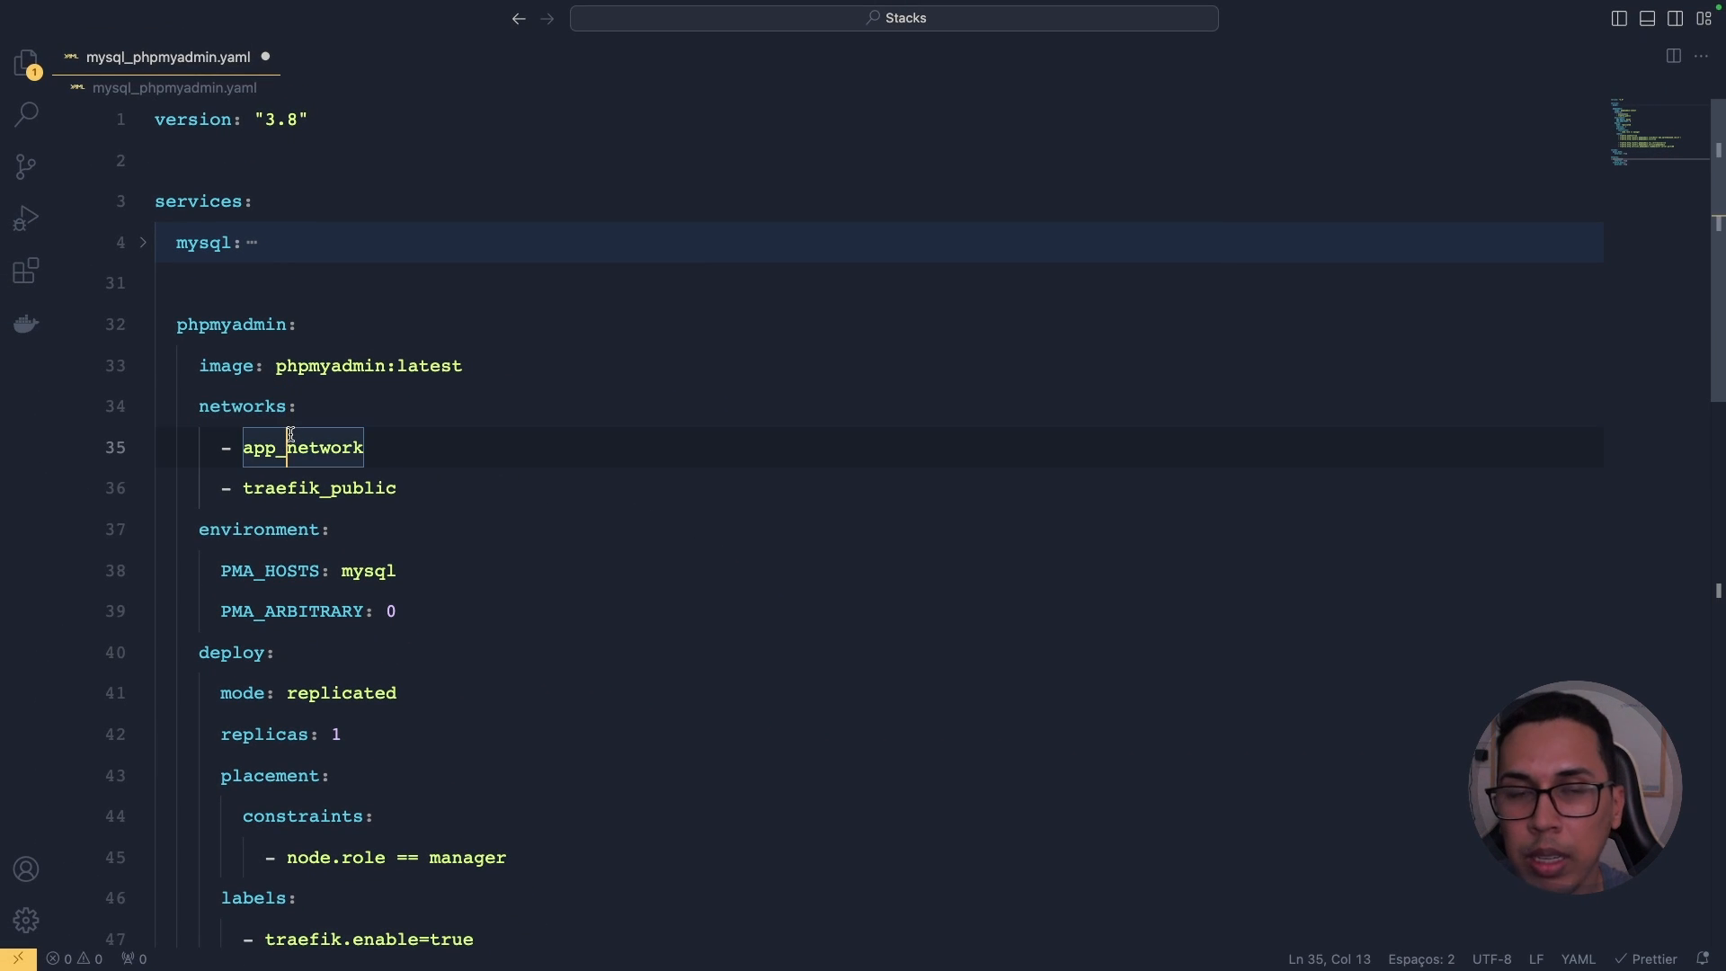
scroll(401, 423, down, 3)
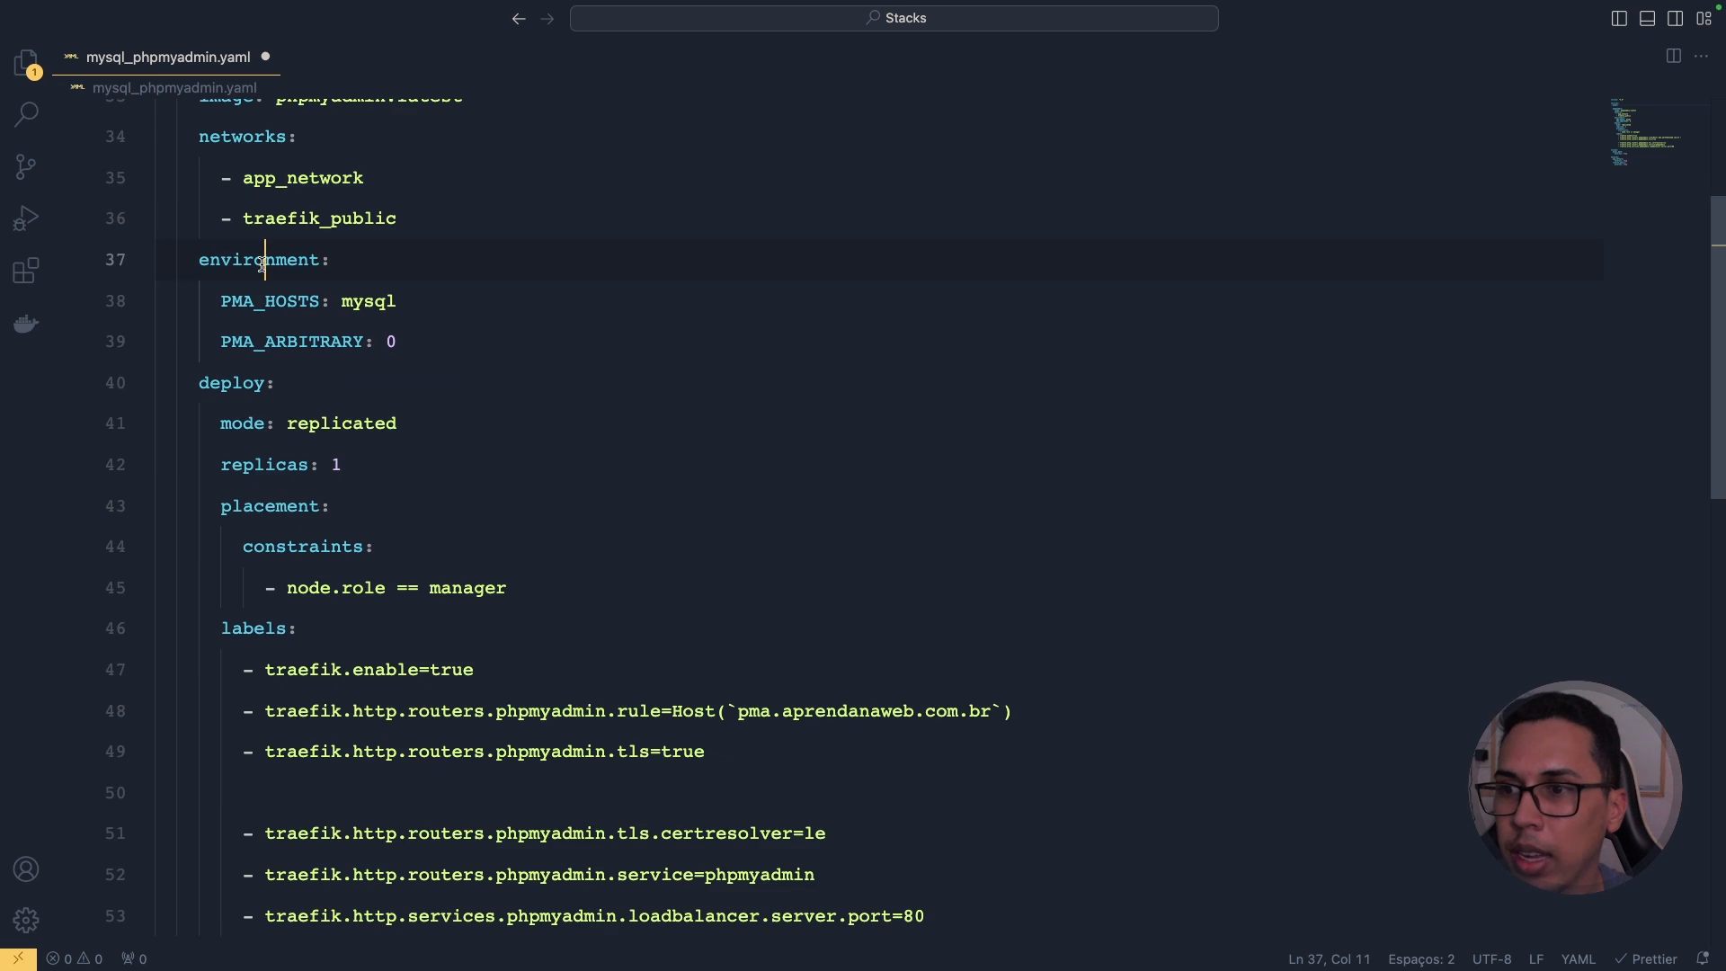
double_click(270, 260)
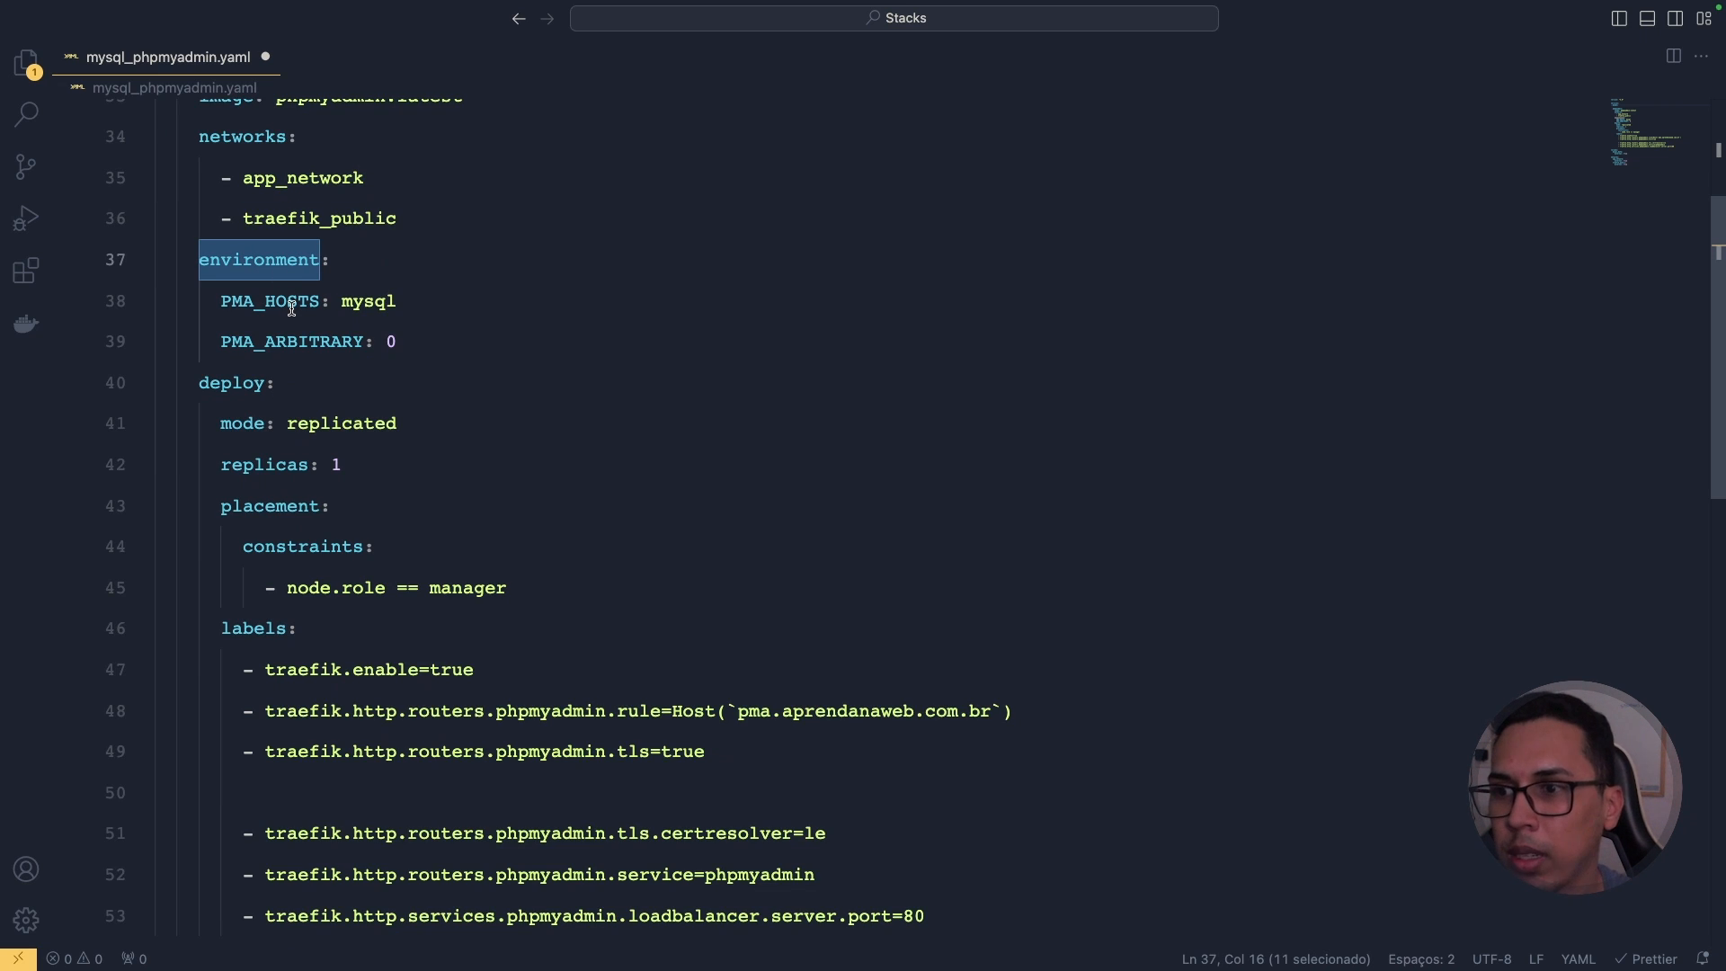
double_click(291, 306)
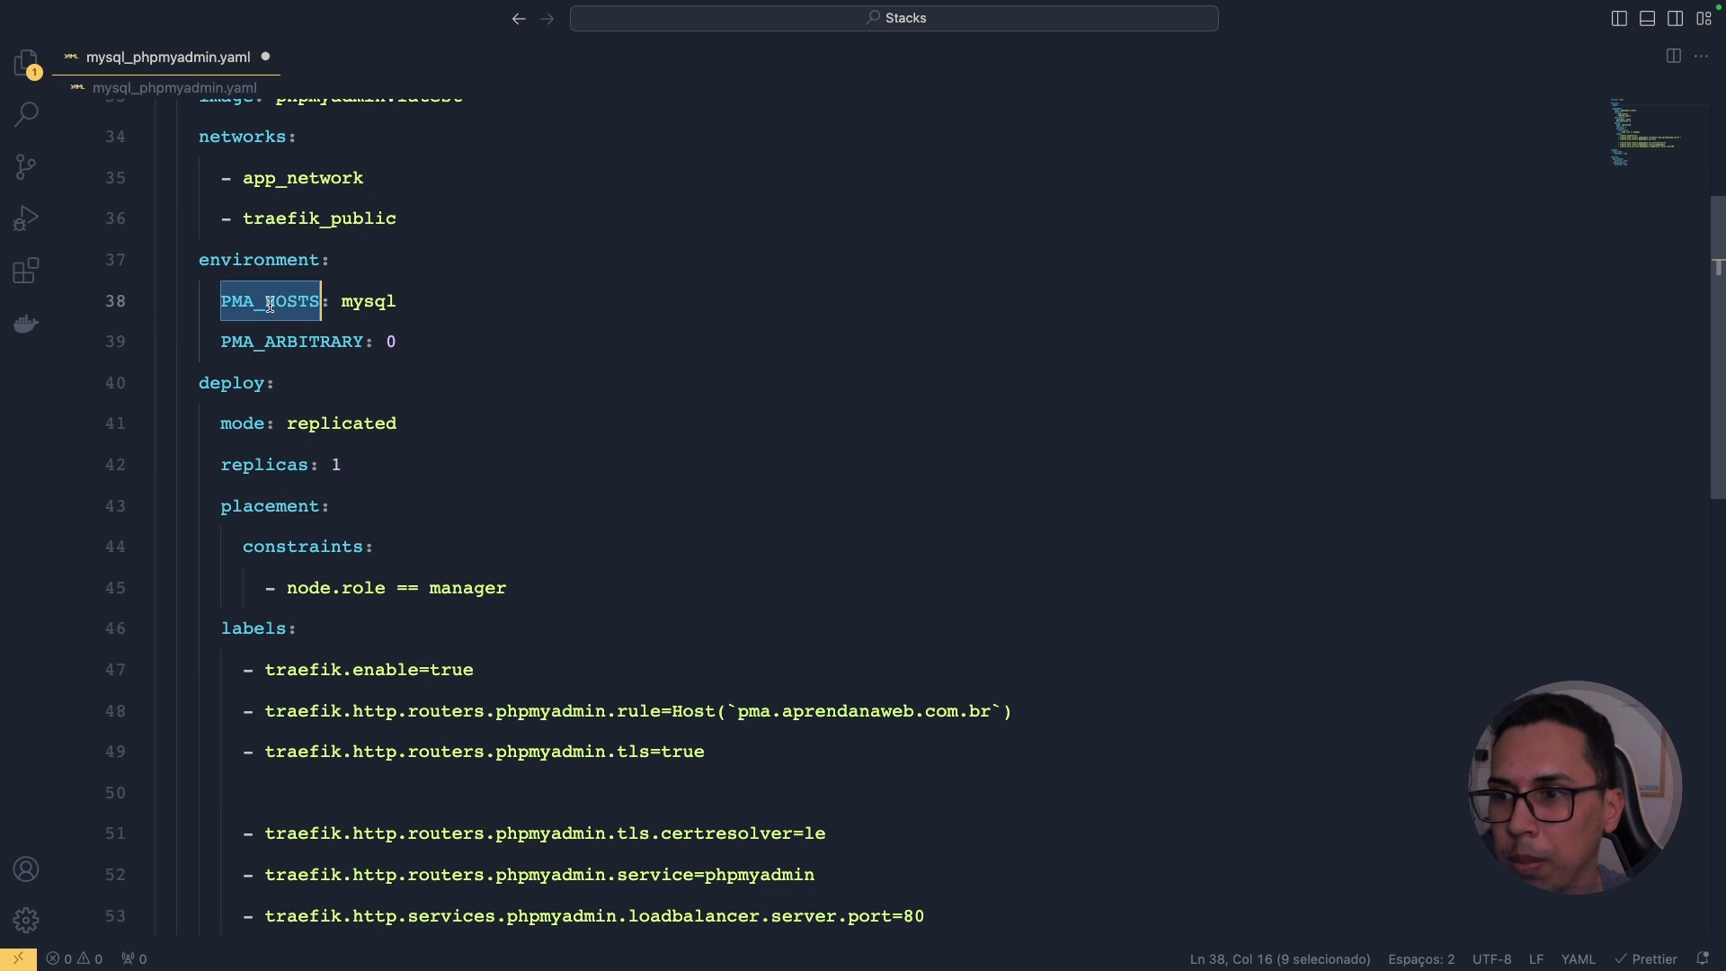
double_click(386, 300)
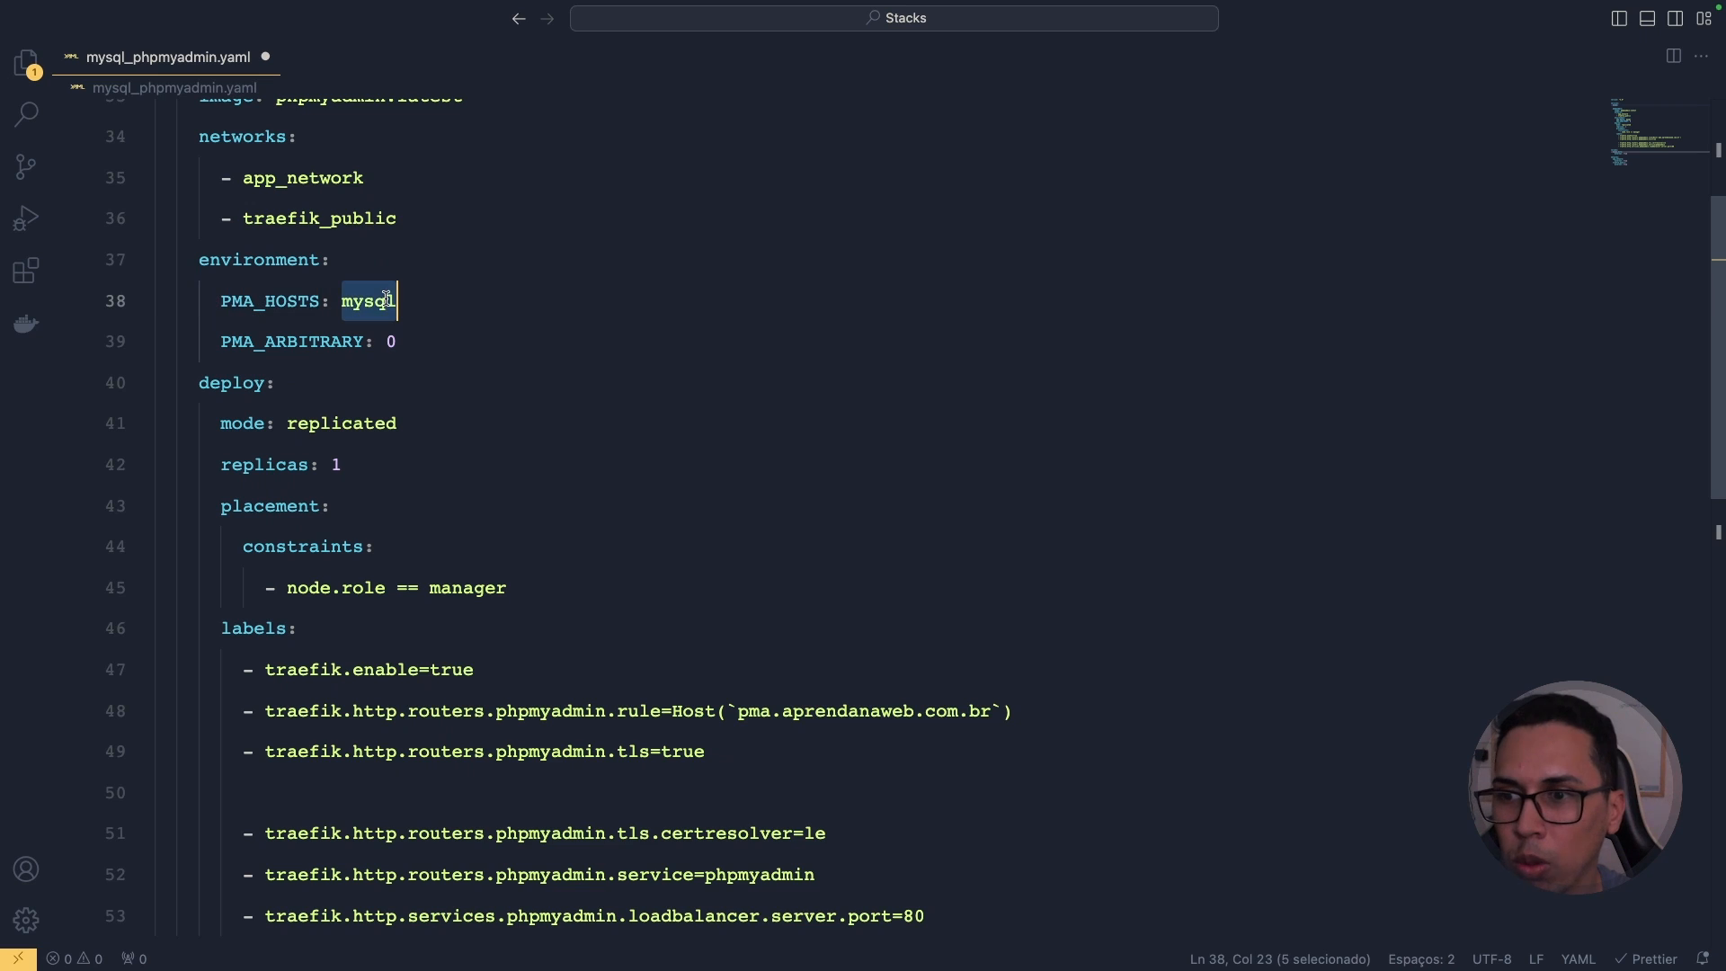
double_click(297, 351)
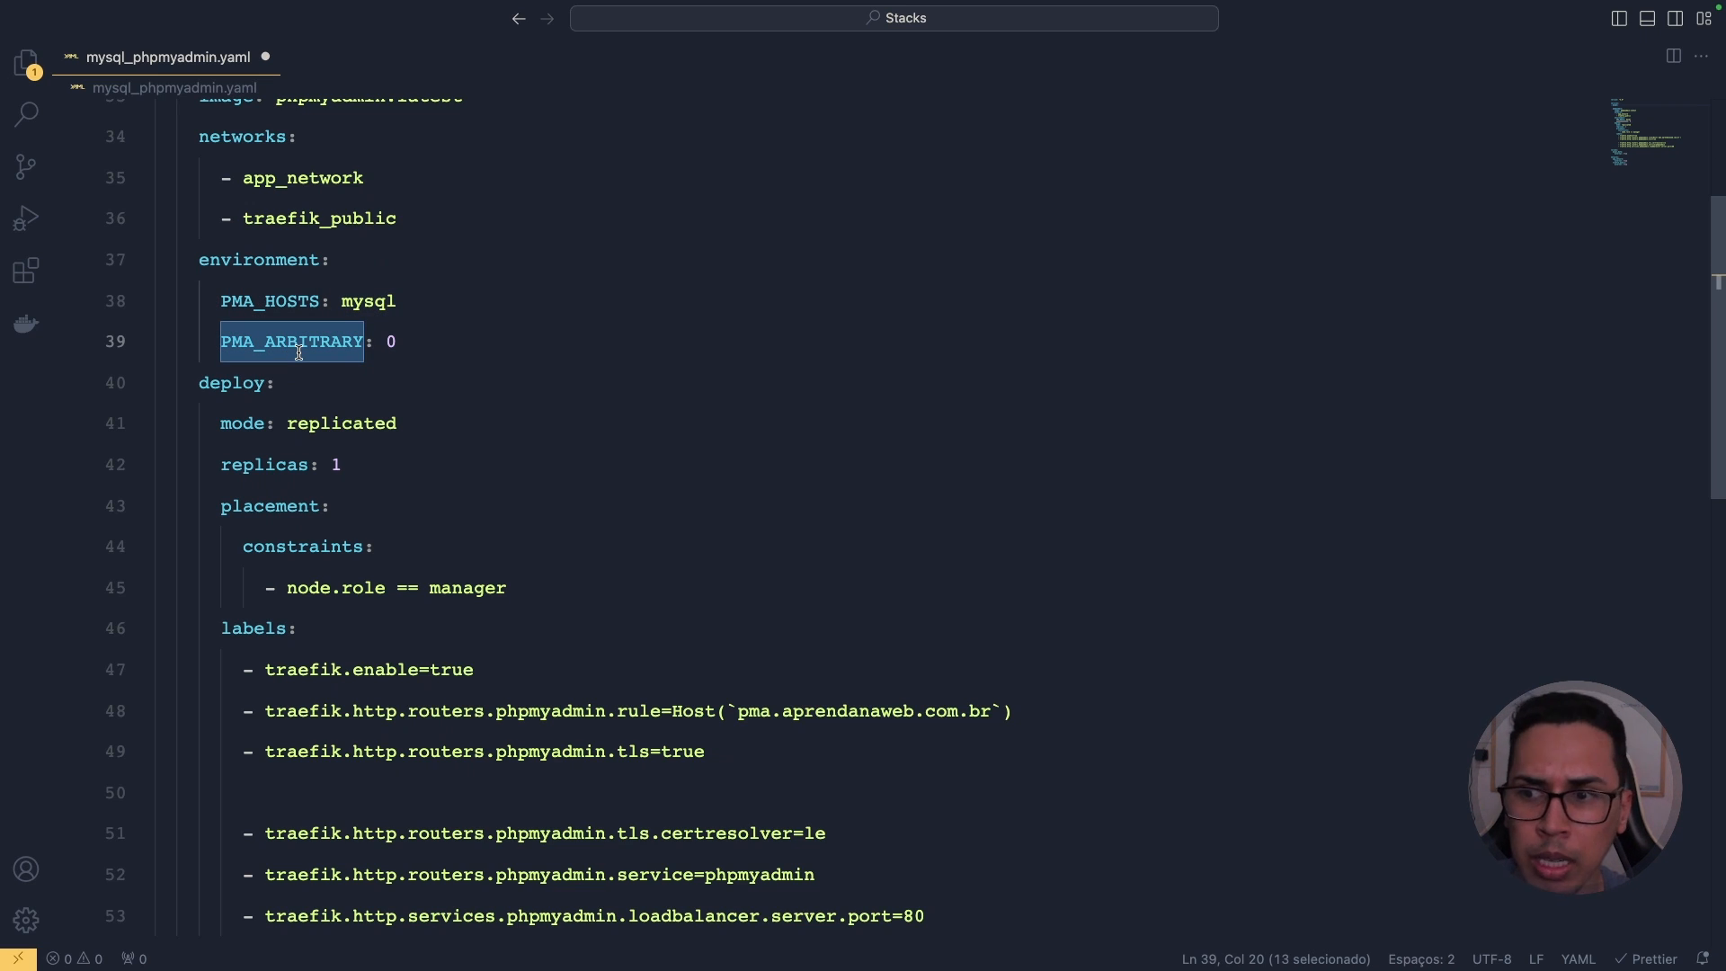
double_click(393, 341)
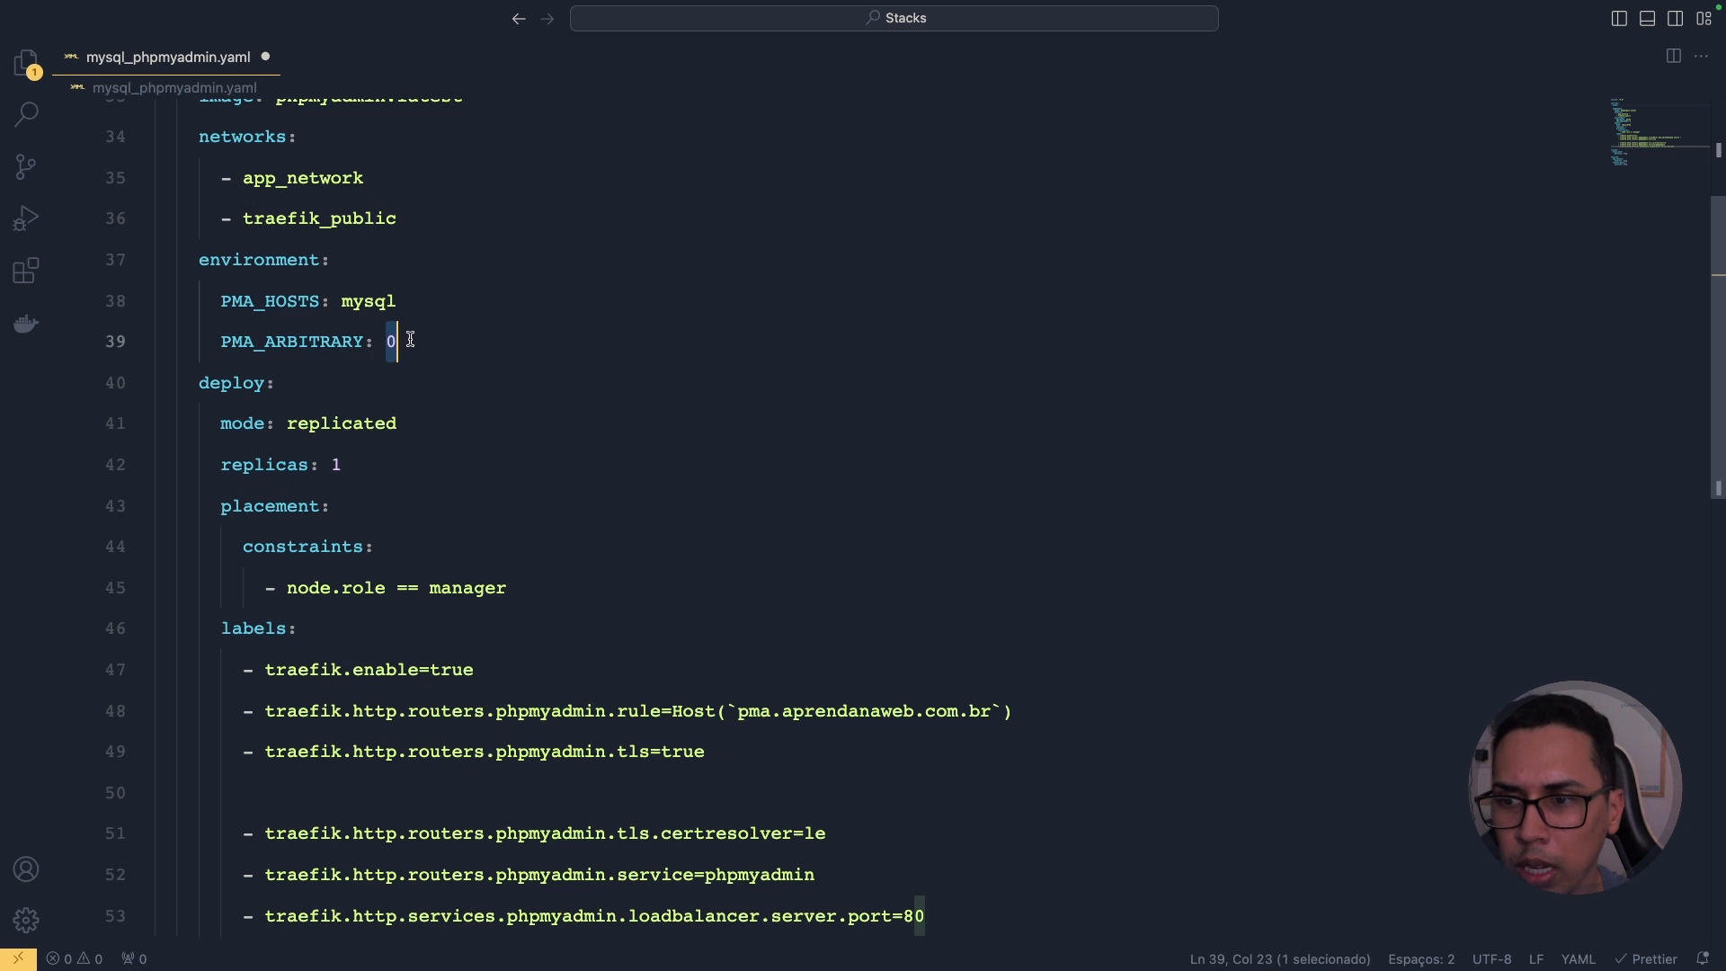
Step: Explain phpmyadmin's deploy section with mode replicated
double_click(211, 386)
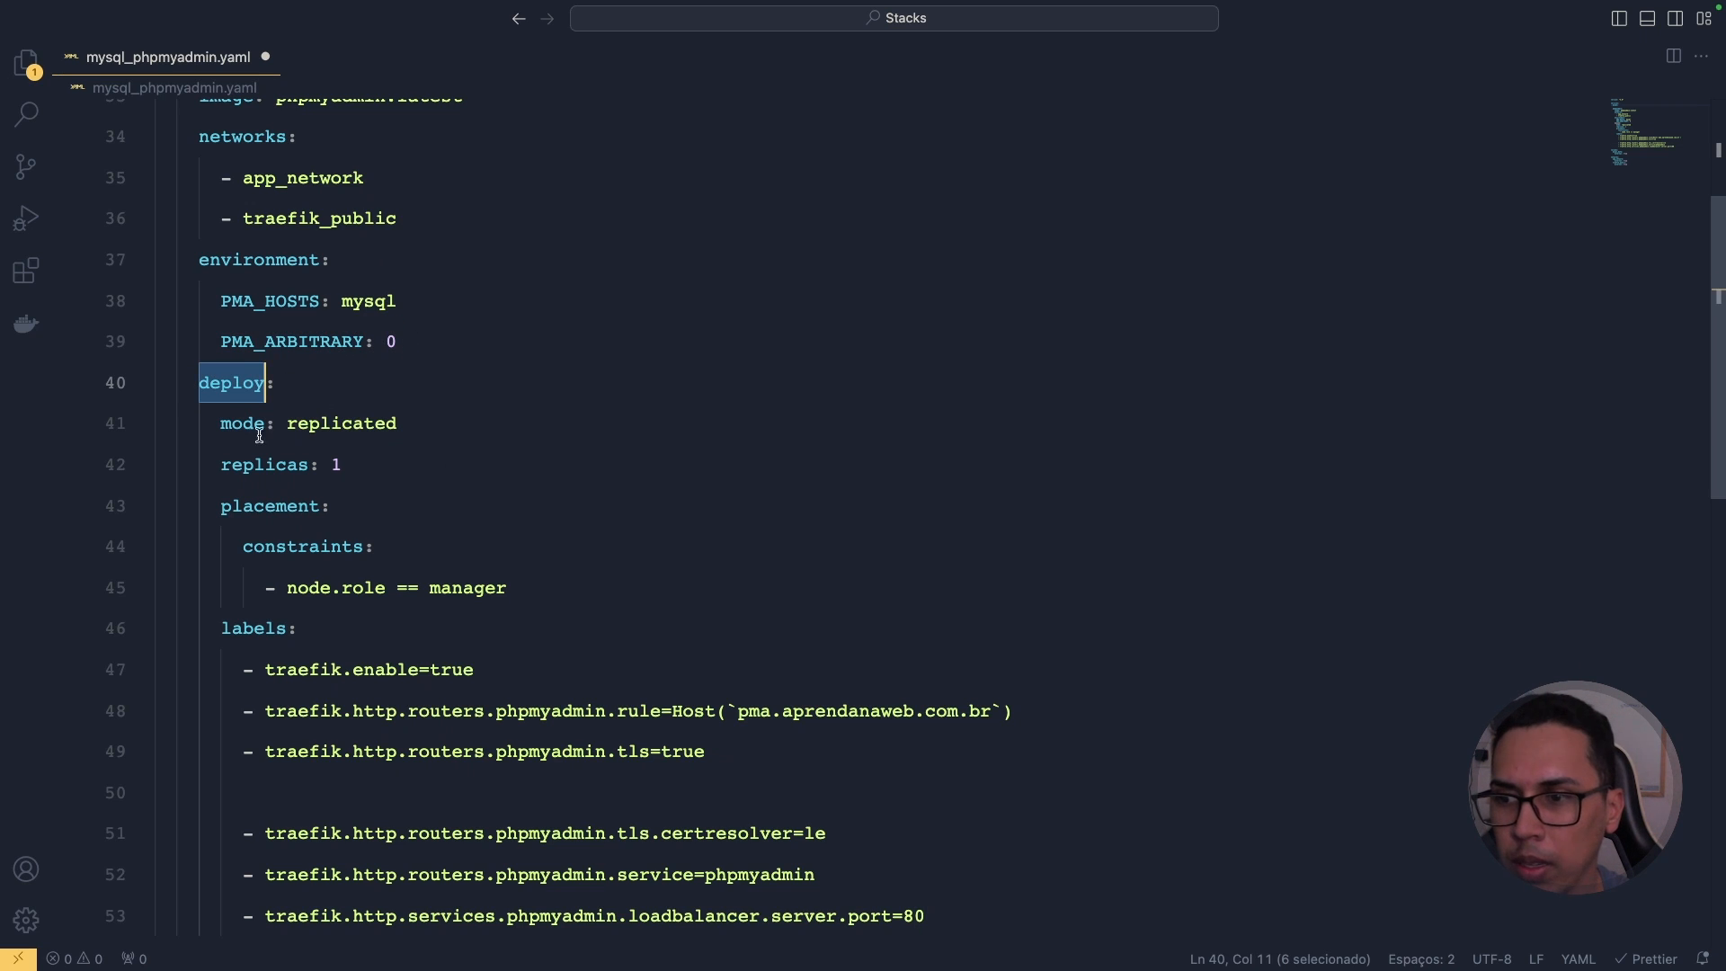
double_click(232, 424)
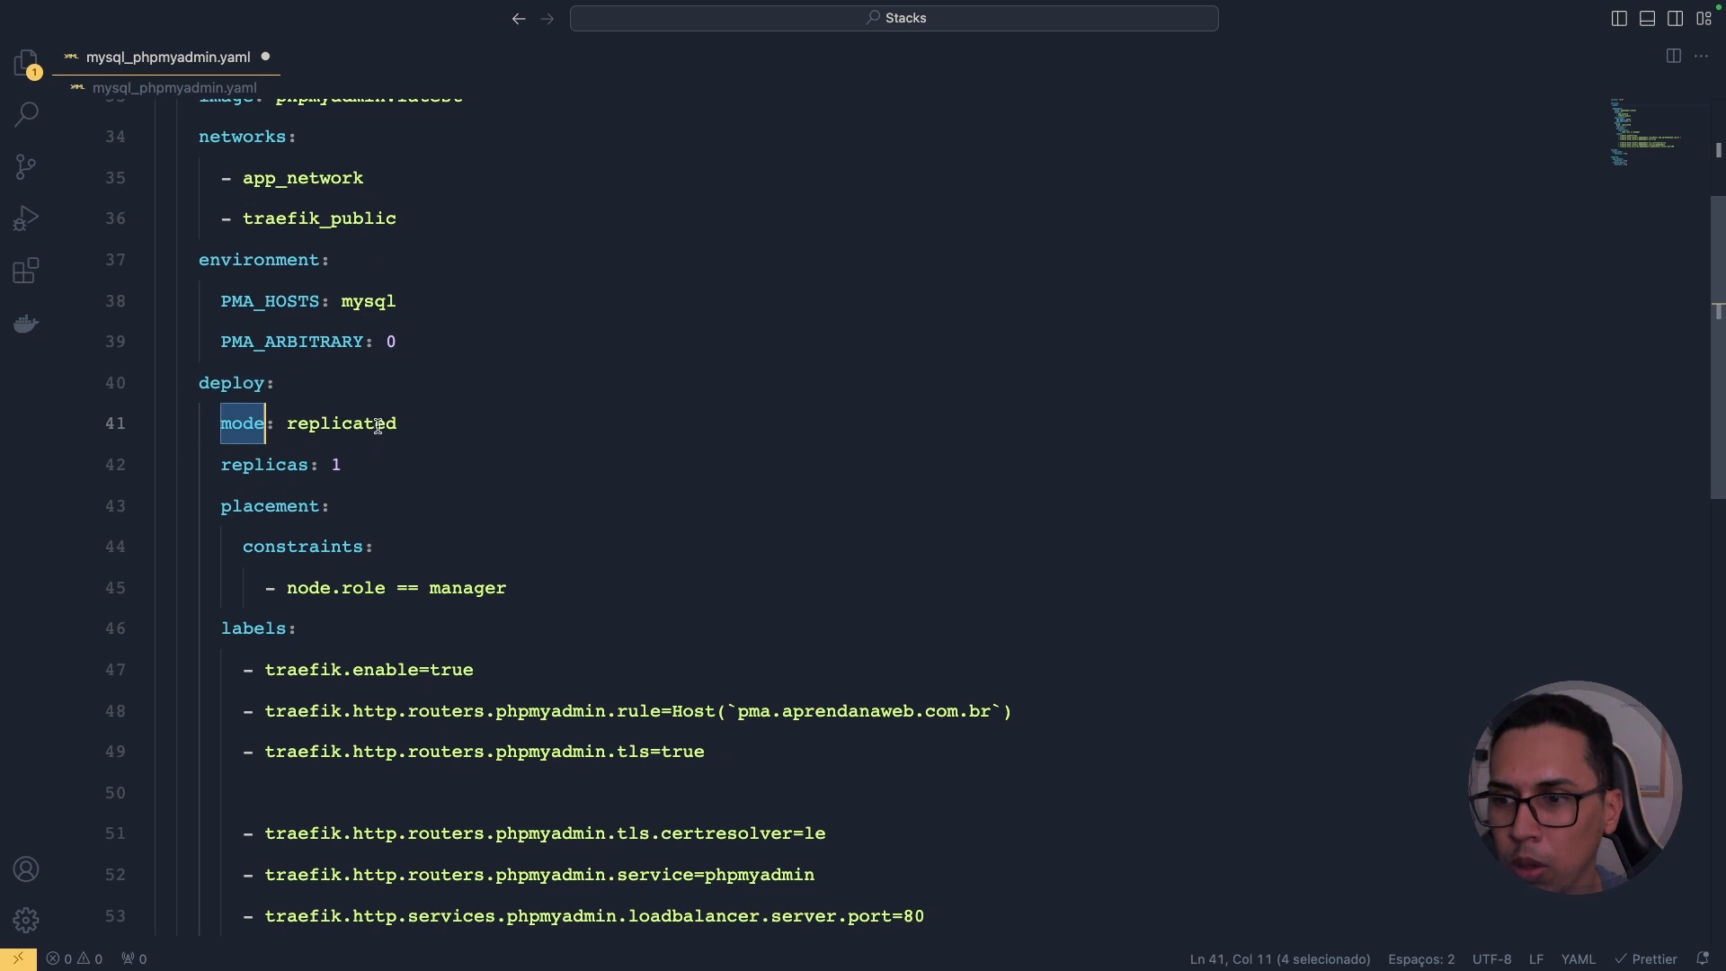
double_click(377, 426)
scroll(376, 426, up, 10)
Step: Unfold the mysql service and copy the 'mode: replicated' line from phpmyadmin's deploy
click(158, 257)
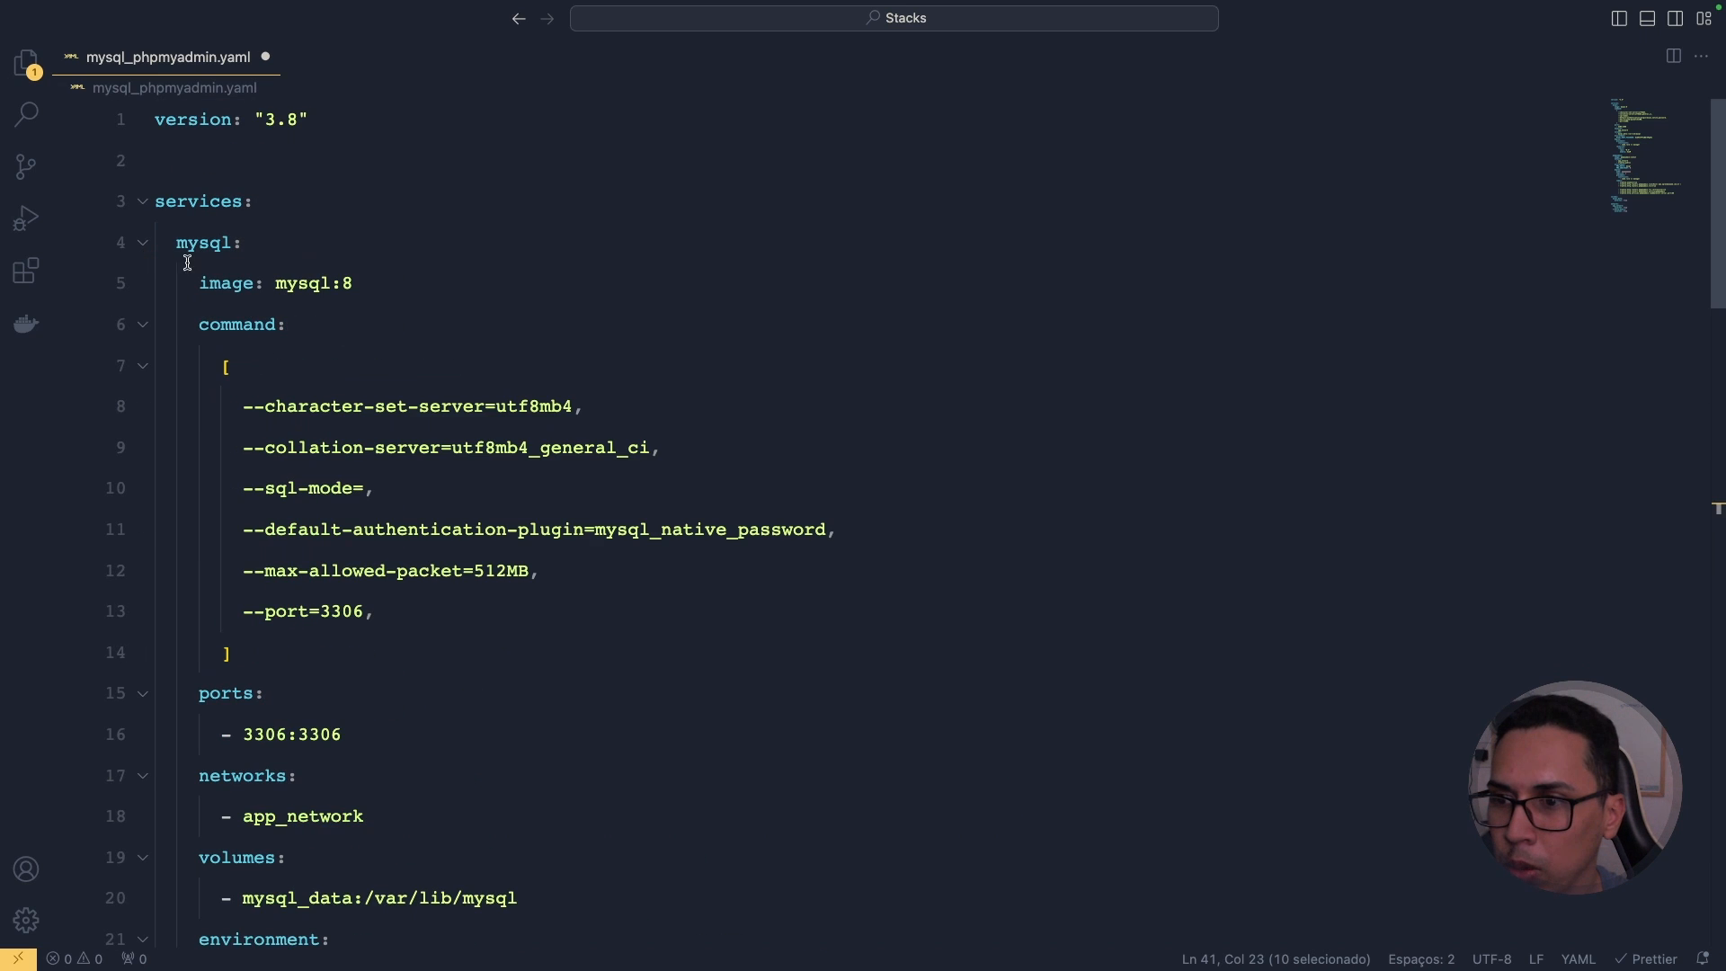
scroll(357, 335, down, 1)
scroll(357, 335, down, 5)
scroll(356, 335, down, 8)
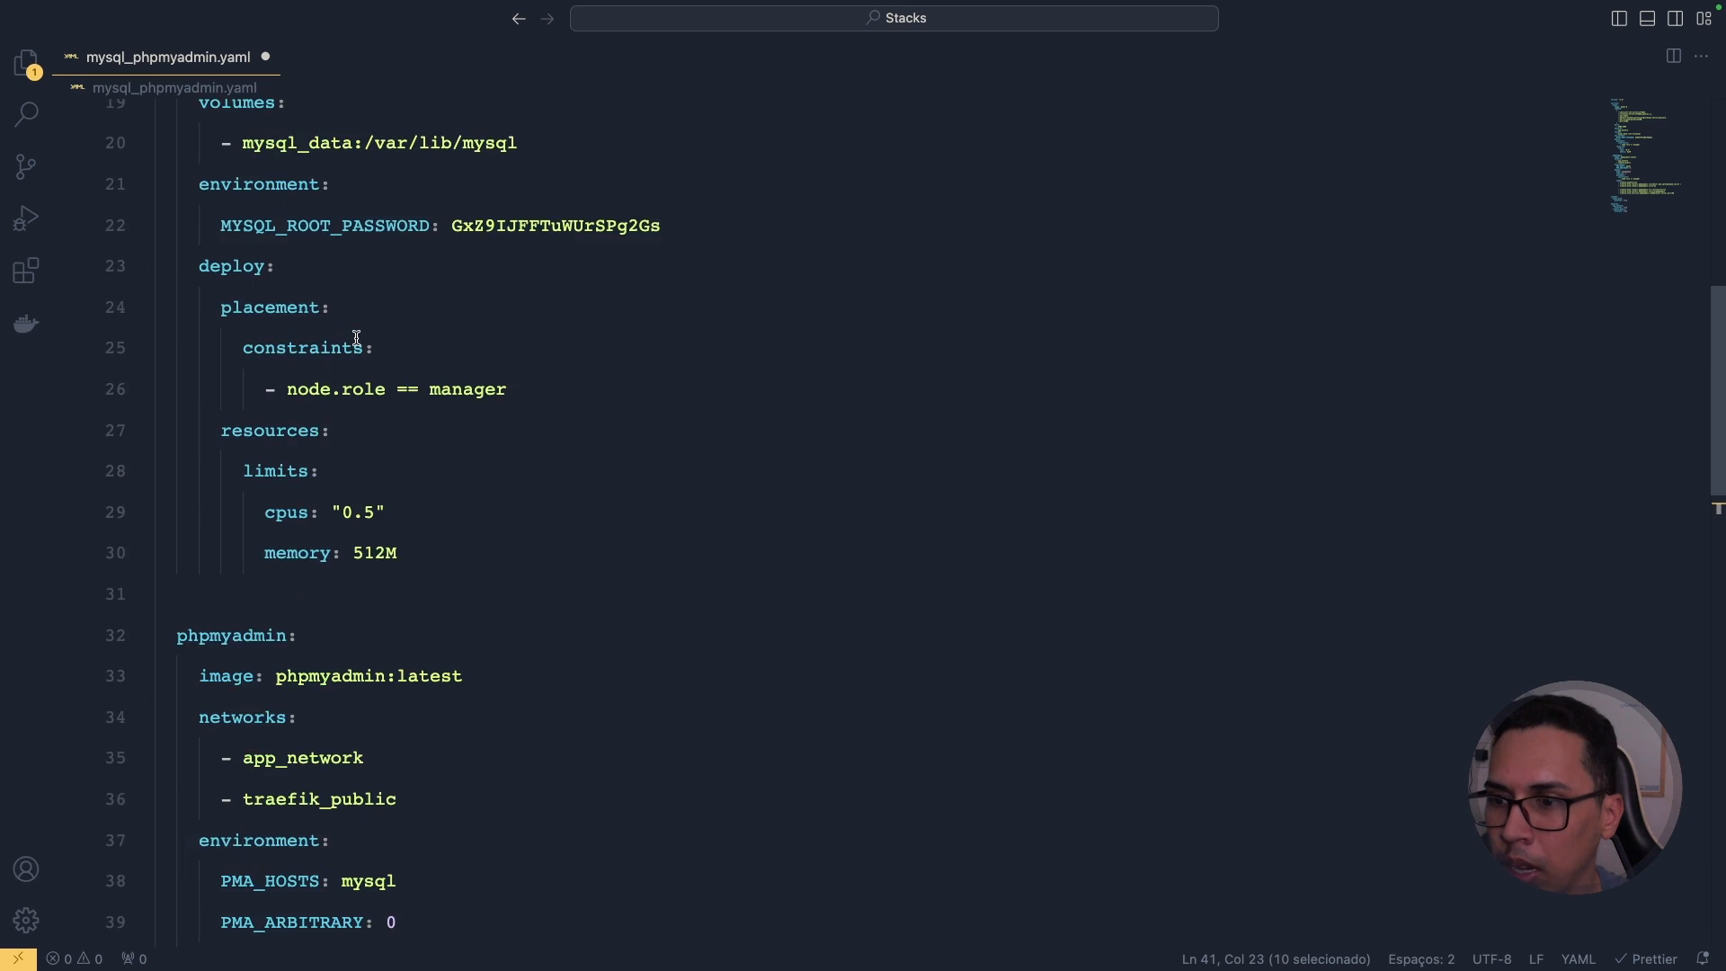
shift+click(222, 519)
key(super+c)
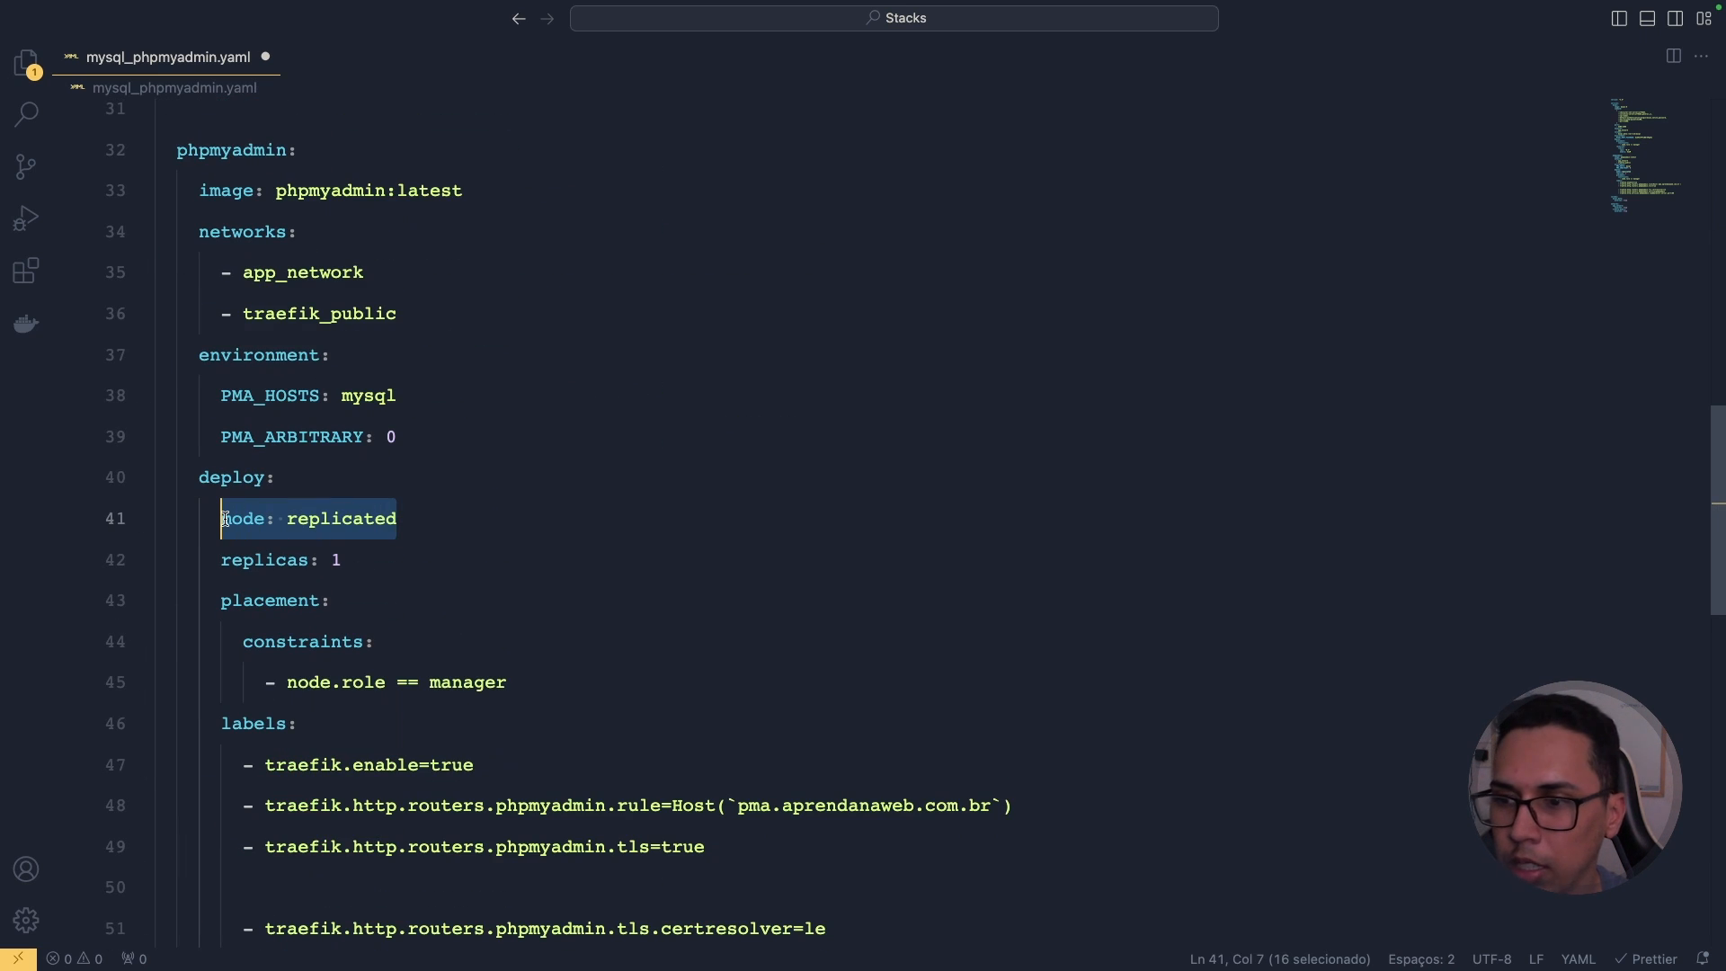
scroll(358, 383, up, 15)
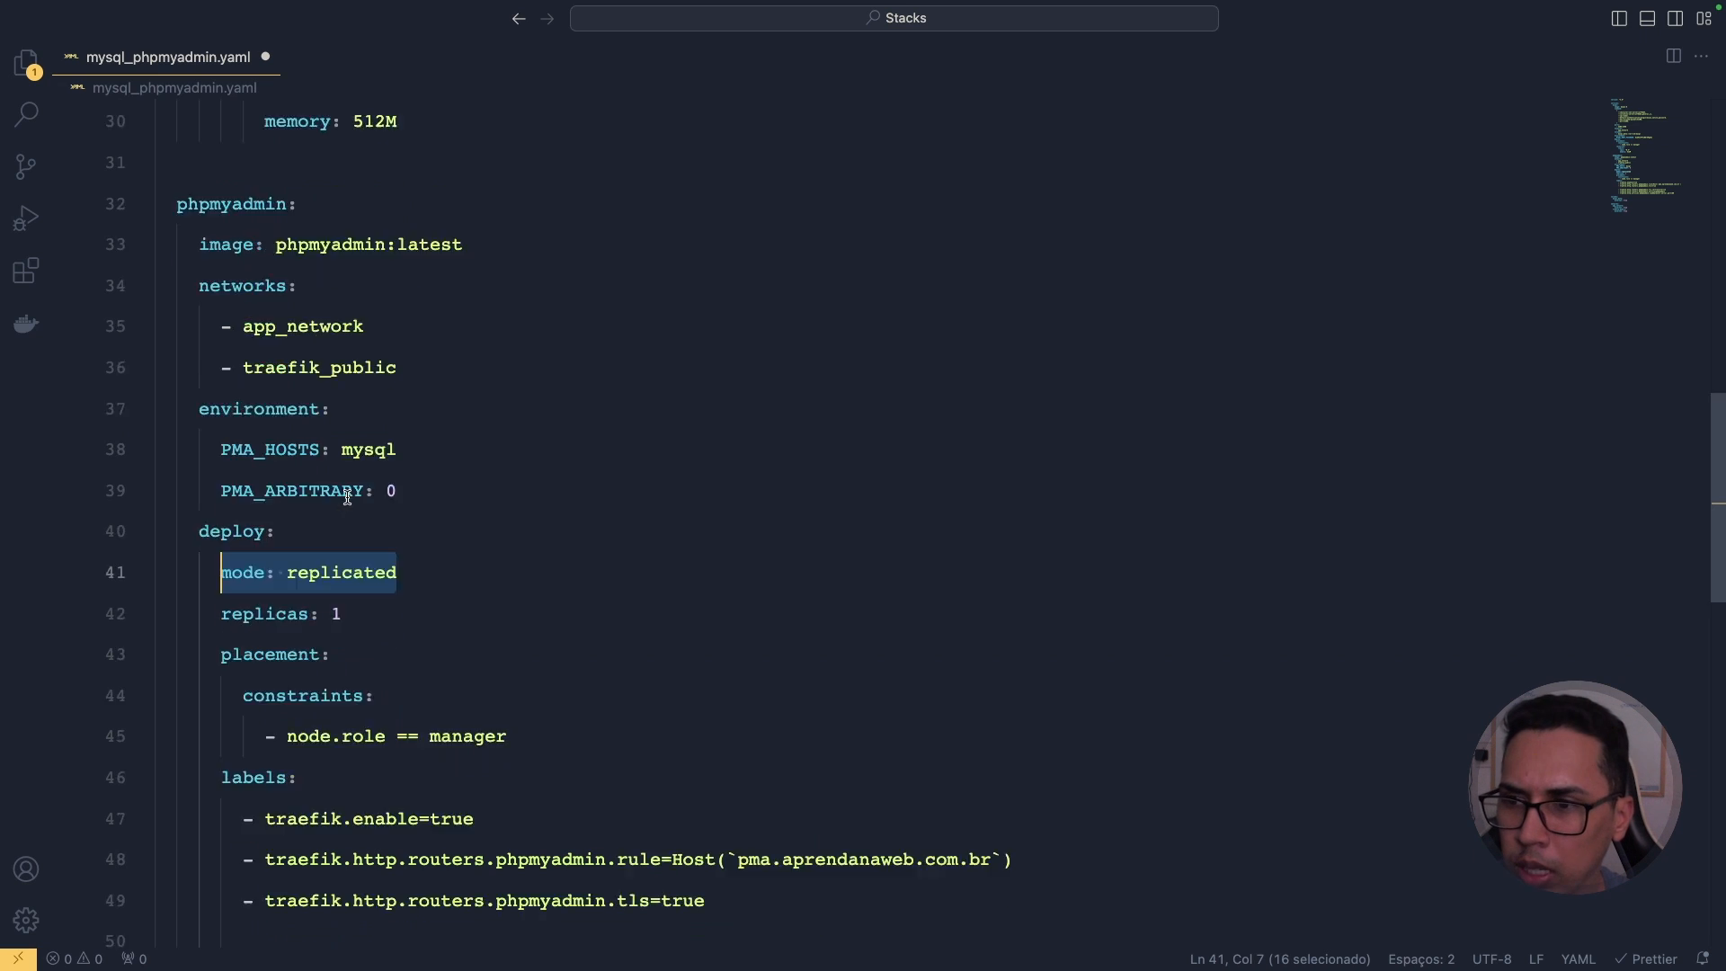
scroll(358, 405, down, 5)
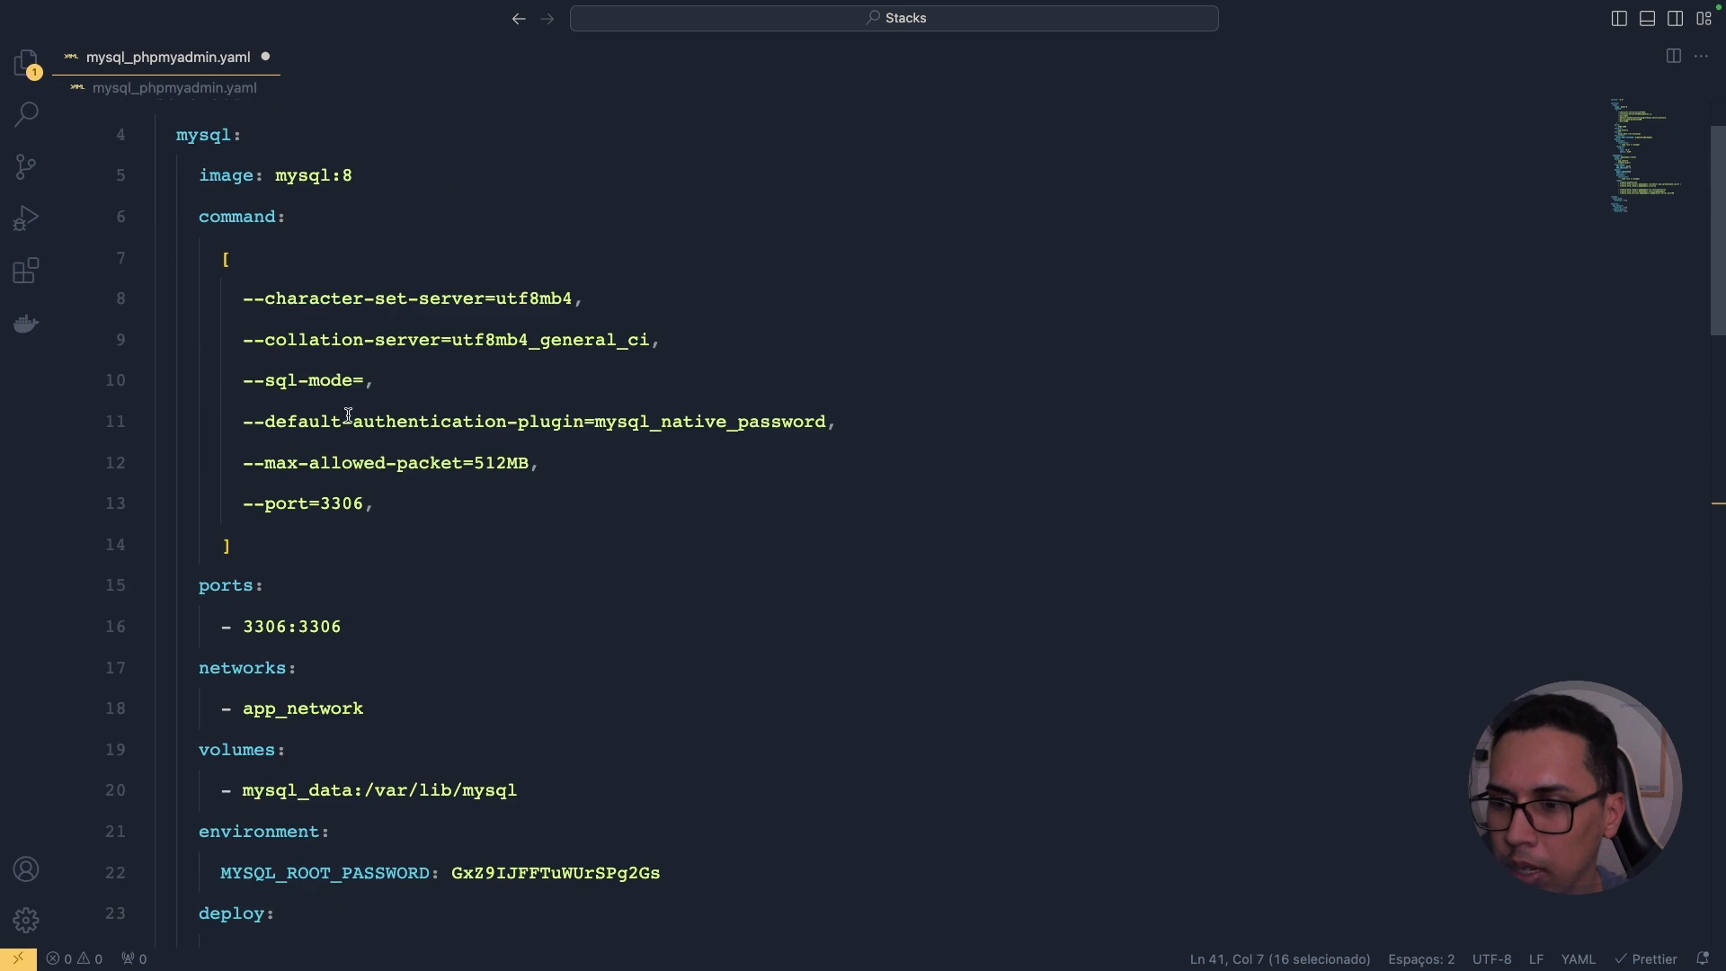
Step: Paste 'mode: replicated' indented under mysql's deploy key and save the file
click(333, 648)
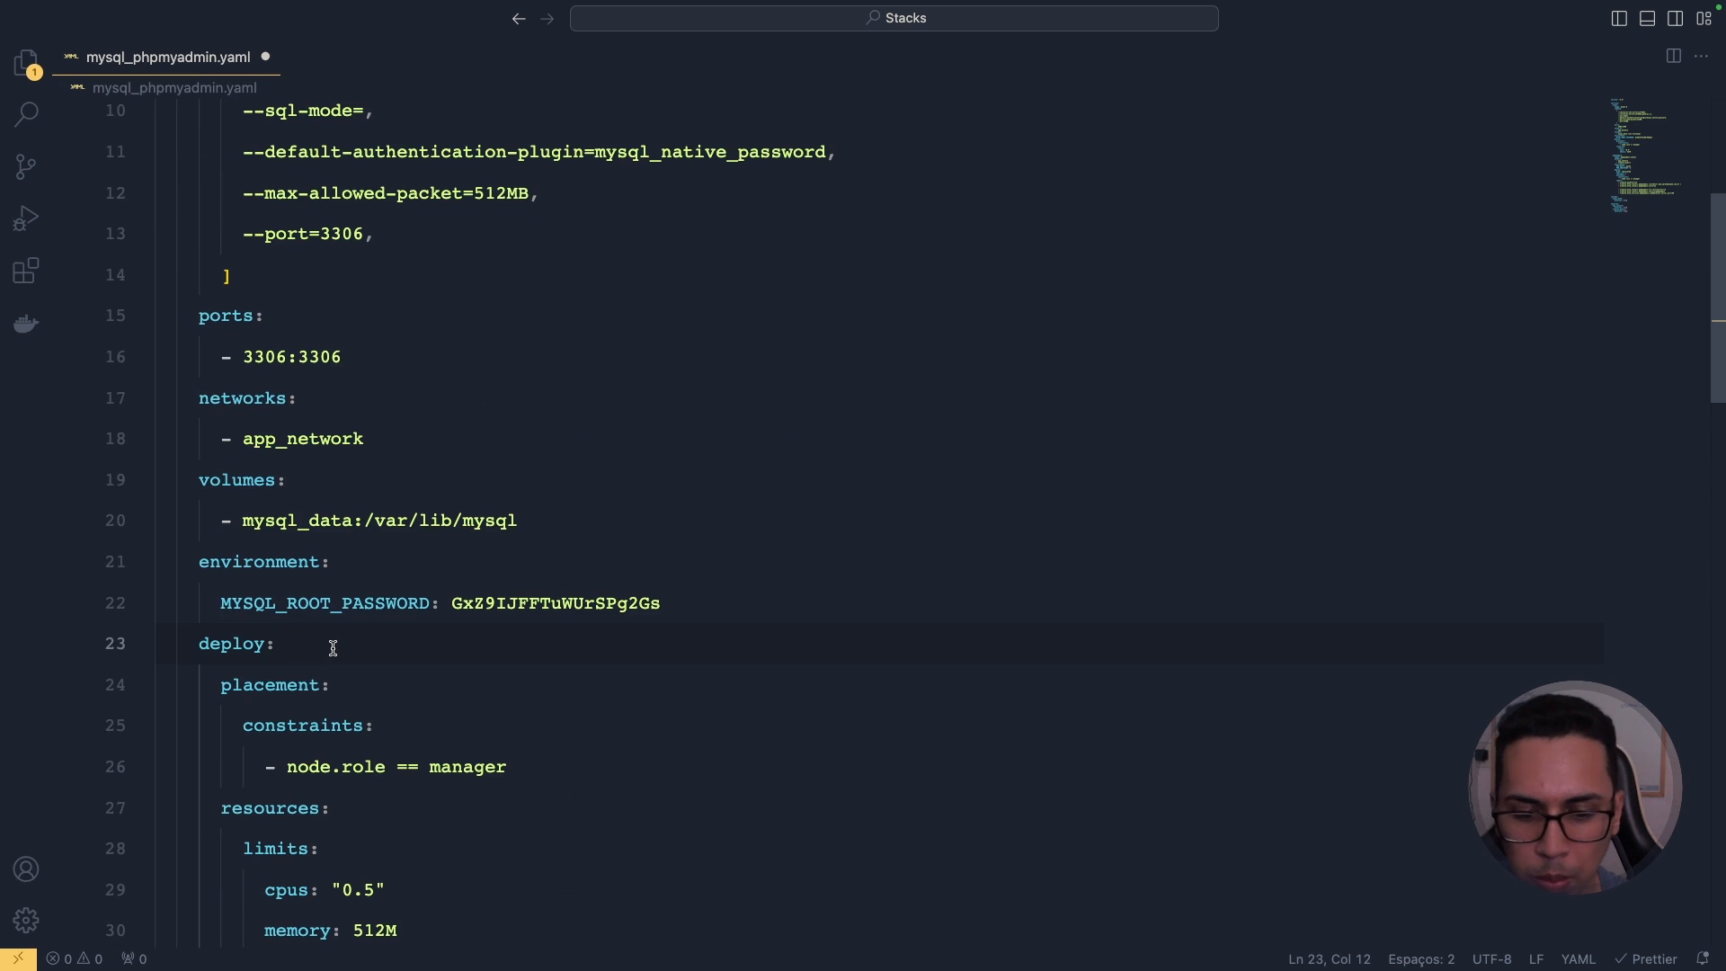
key(Return)
key(super+v)
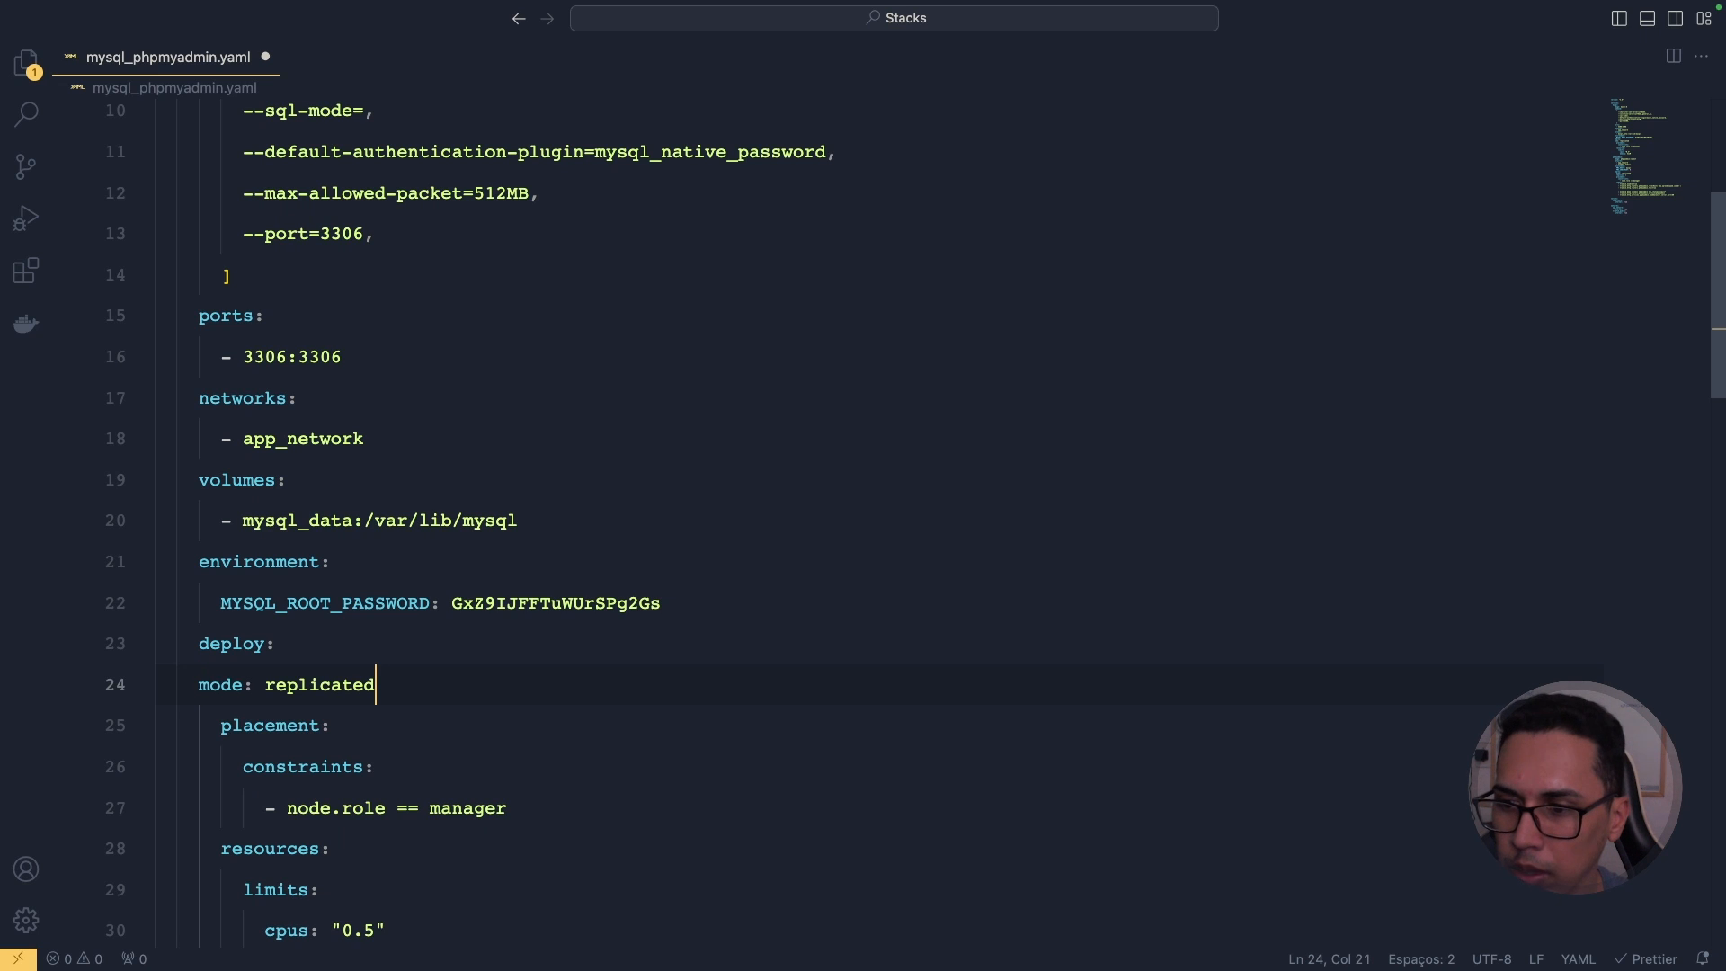
key(Home)
key(Tab)
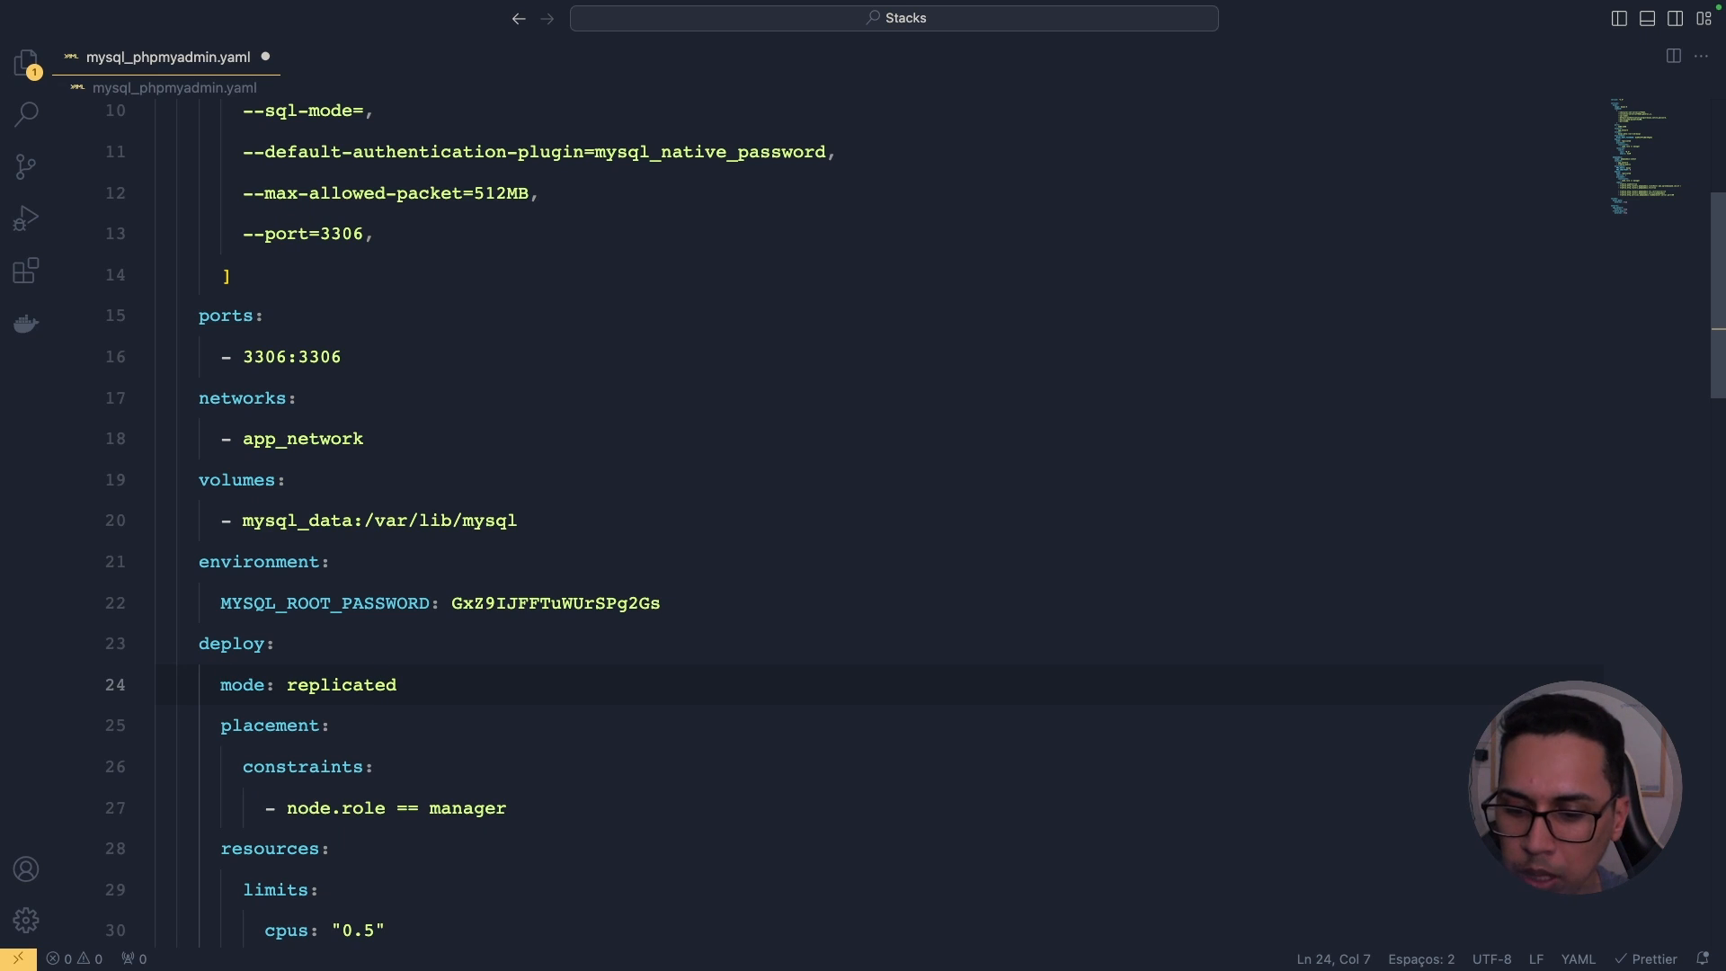
key(super+s)
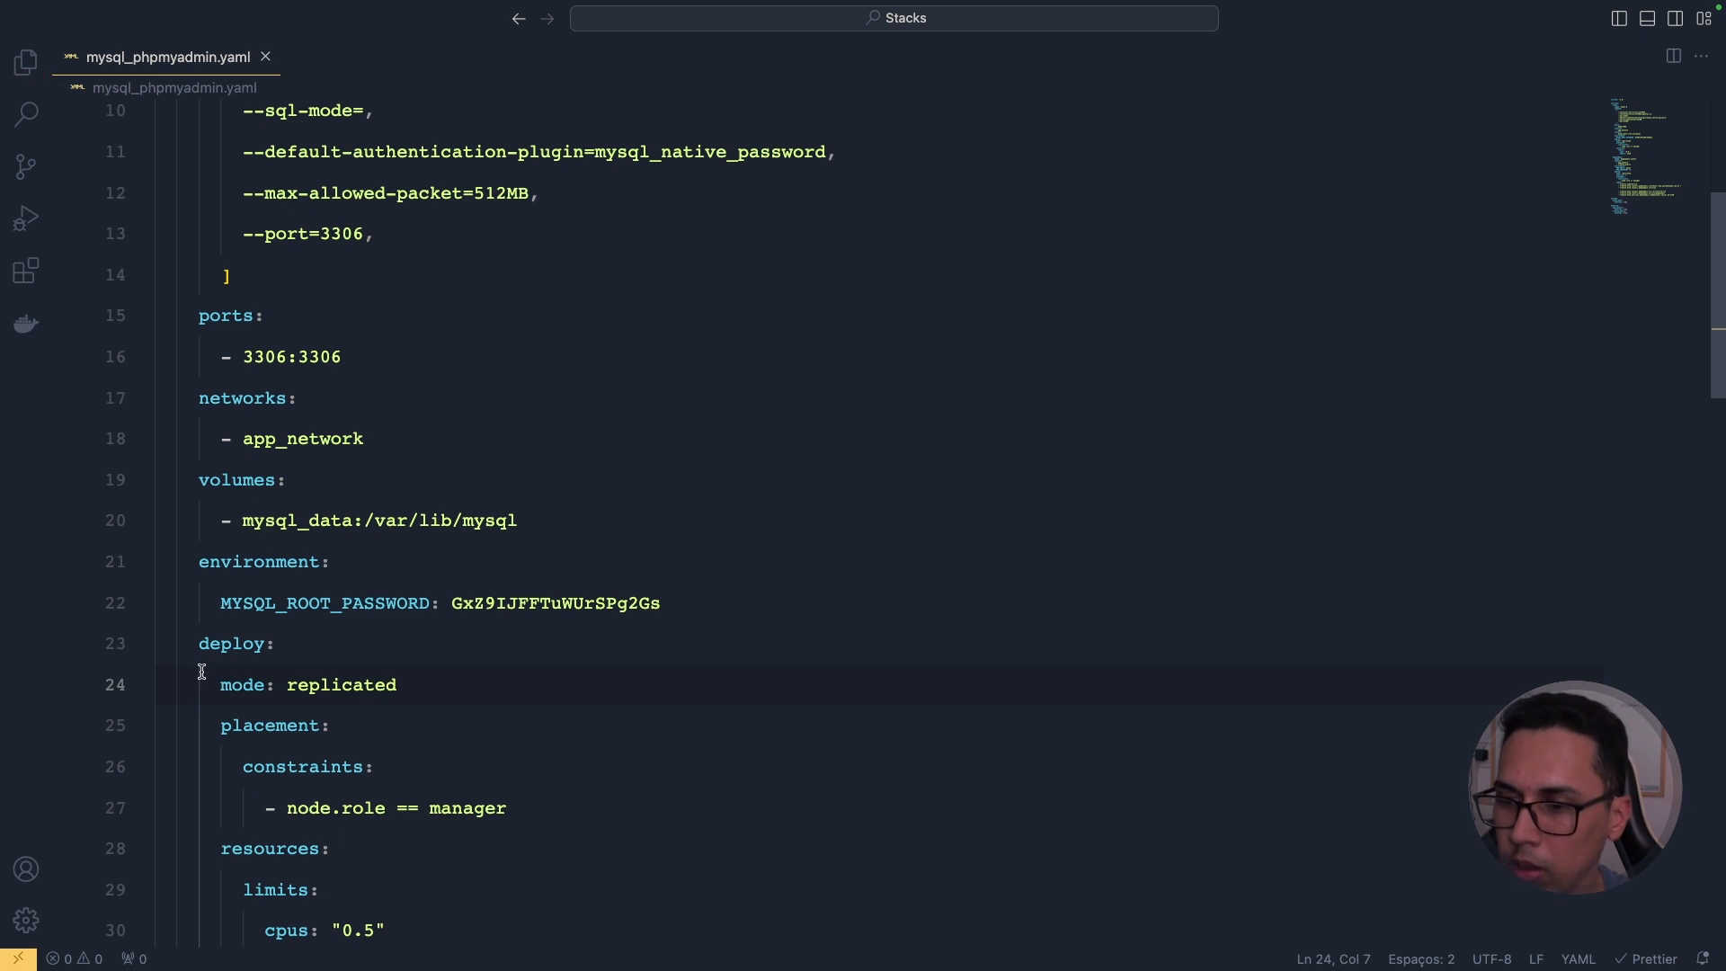
scroll(376, 551, down, 3)
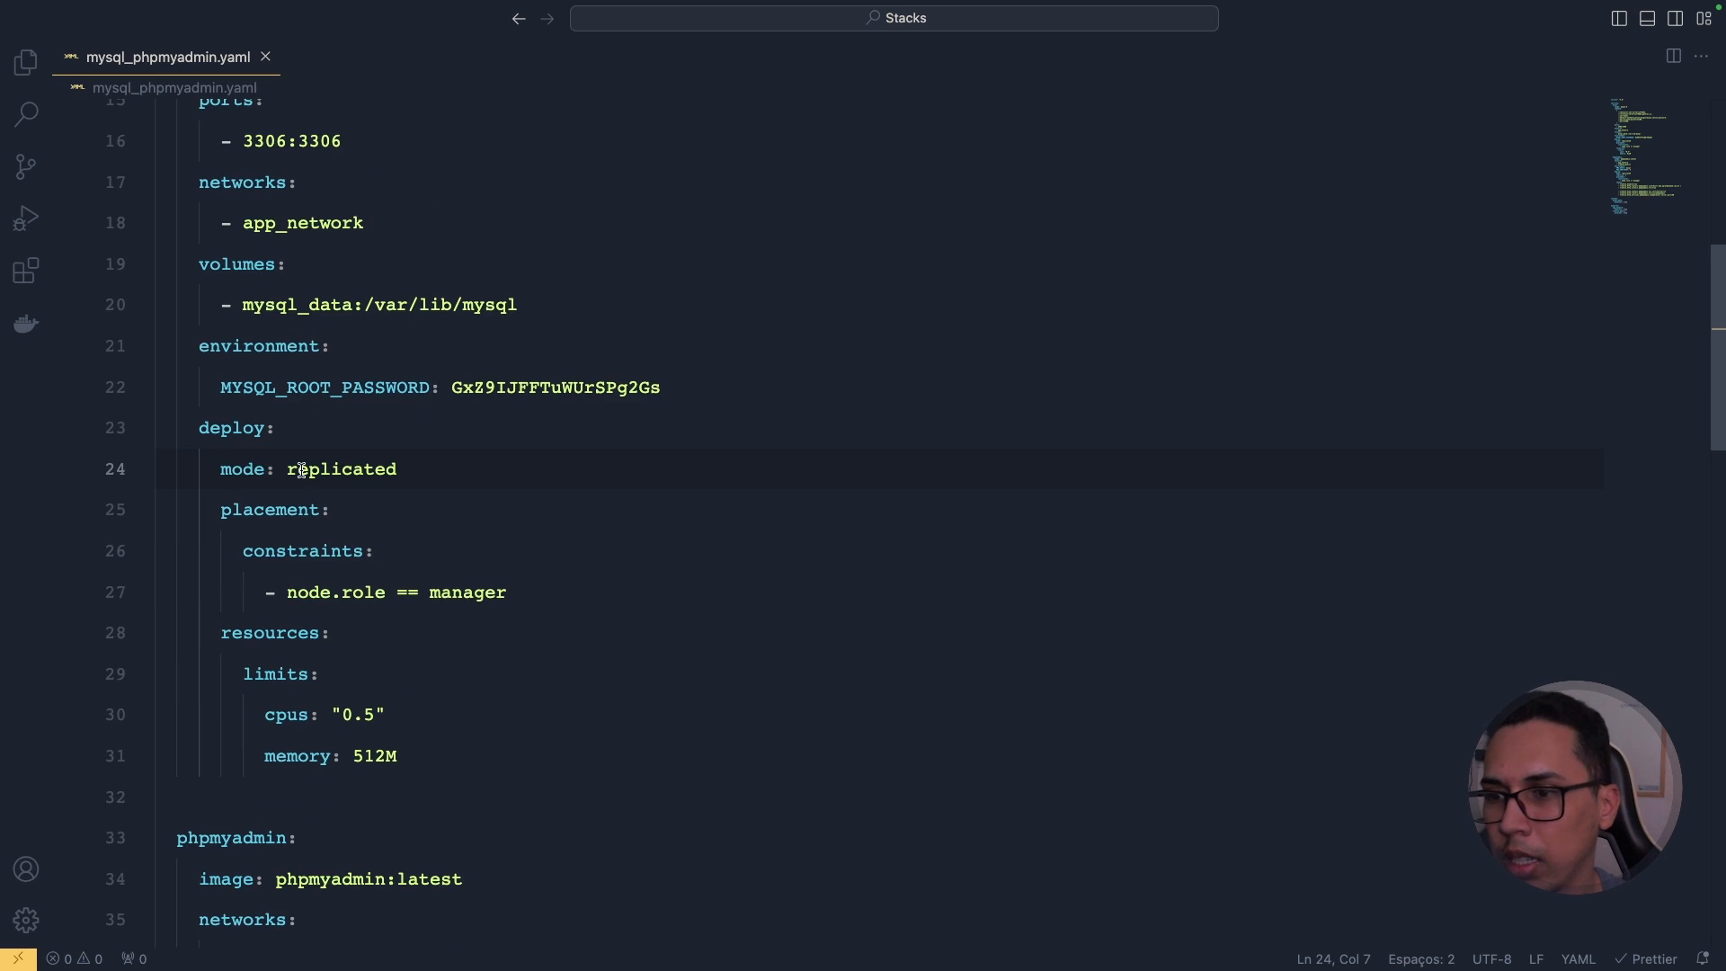
scroll(377, 551, down, 8)
Step: Copy 'replicas: 1' from phpmyadmin into mysql's deploy below mode: replicated and save
scroll(337, 474, down, 2)
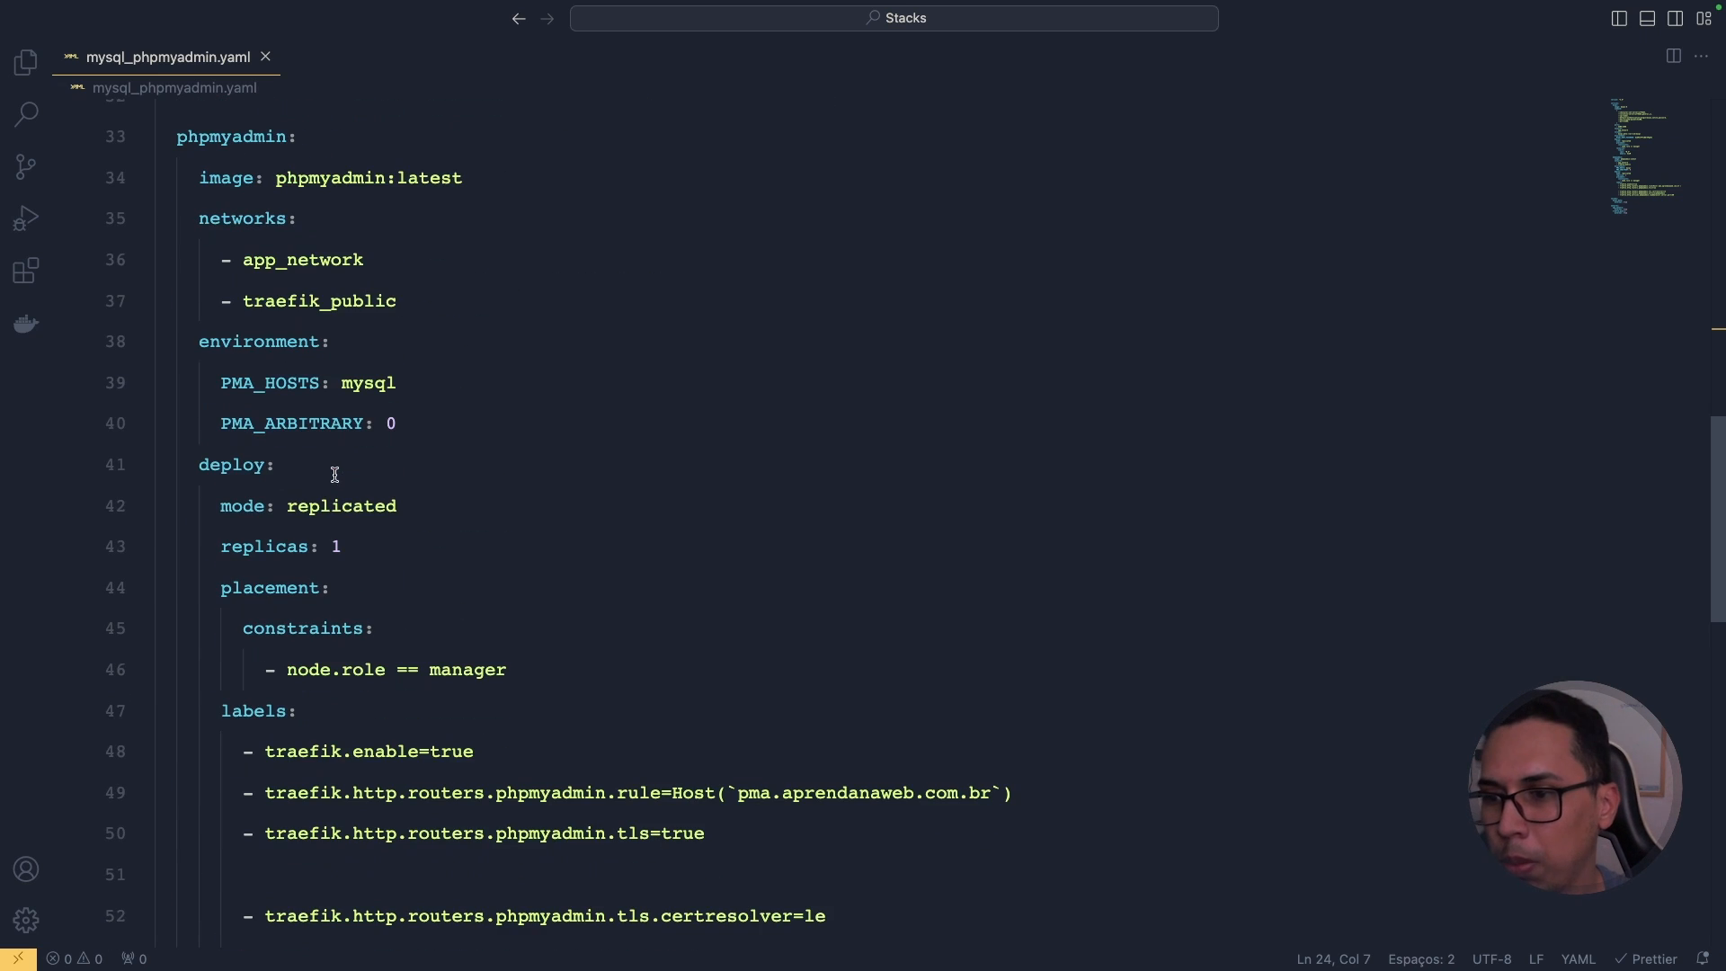
drag(343, 546, 224, 545)
key(ctrl+c)
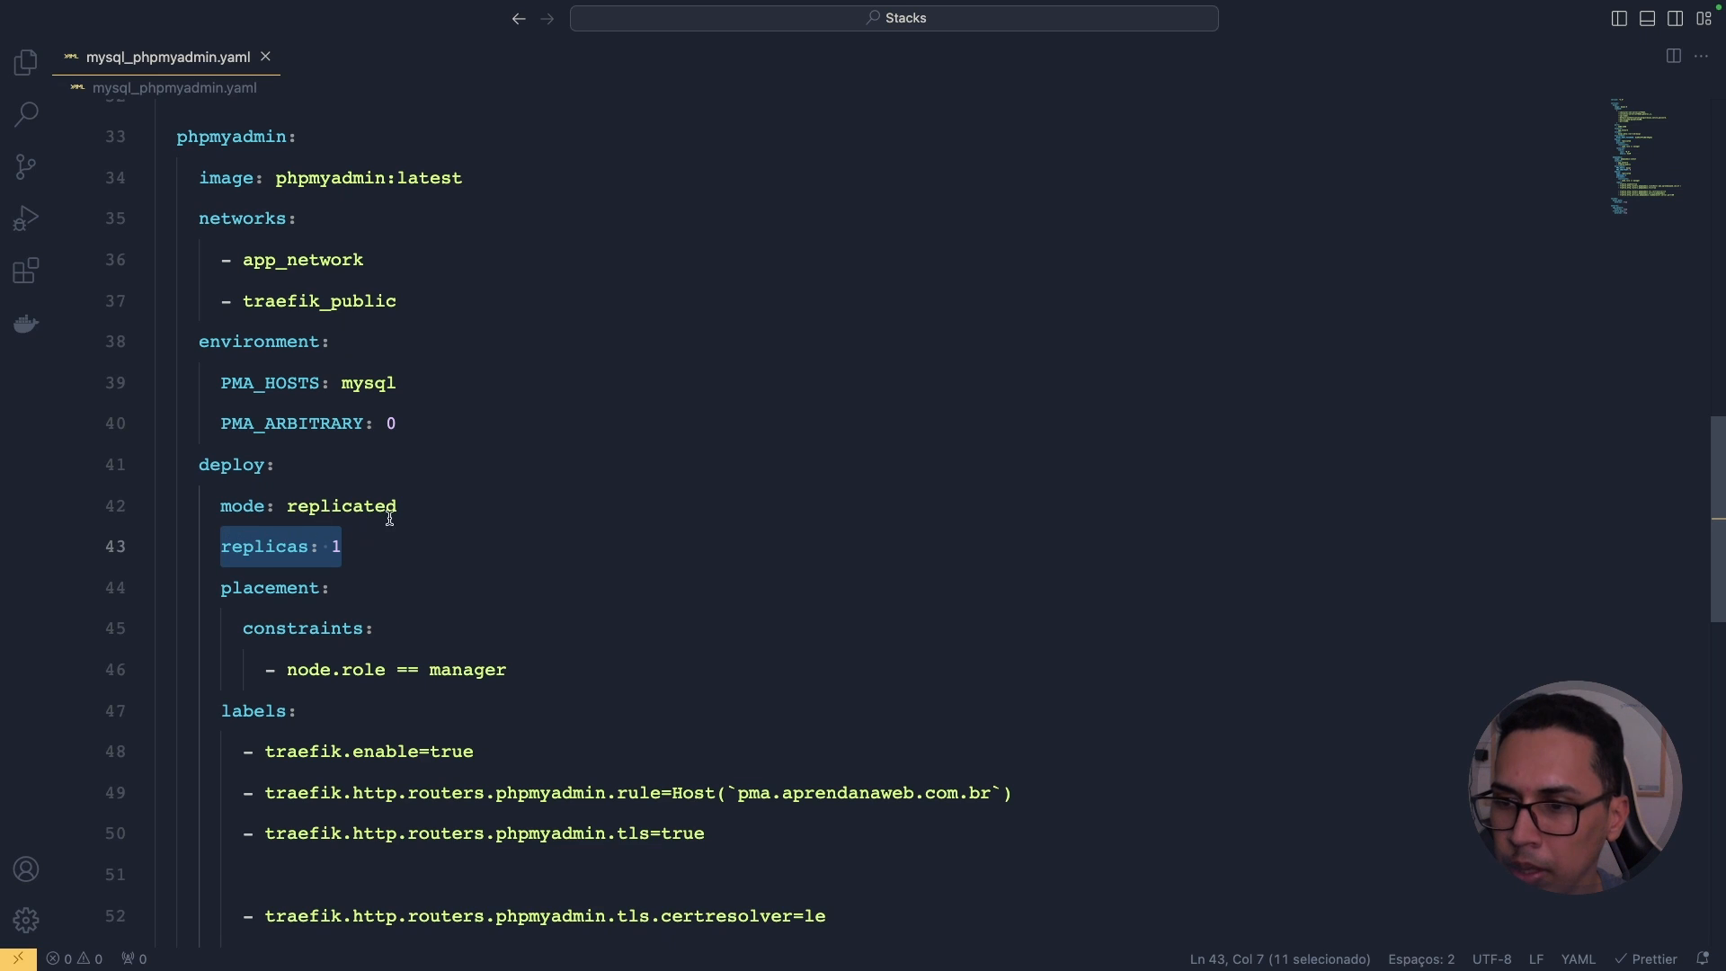
scroll(395, 508, up, 12)
scroll(422, 514, up, 1)
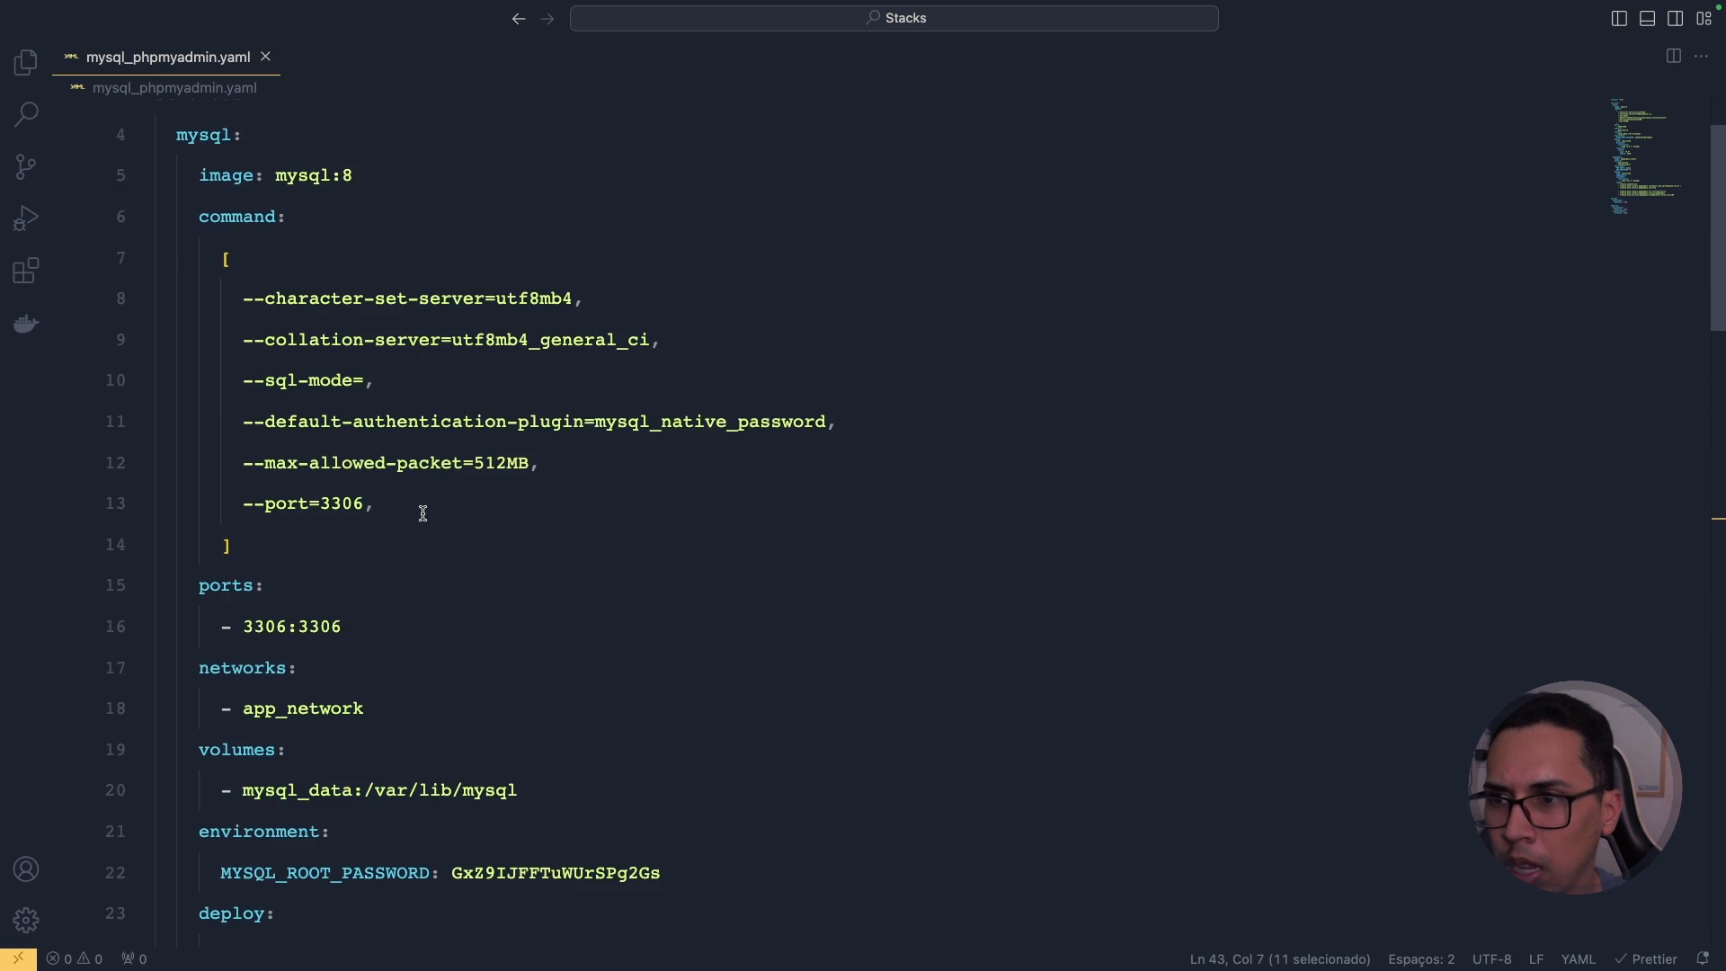
scroll(418, 508, down, 5)
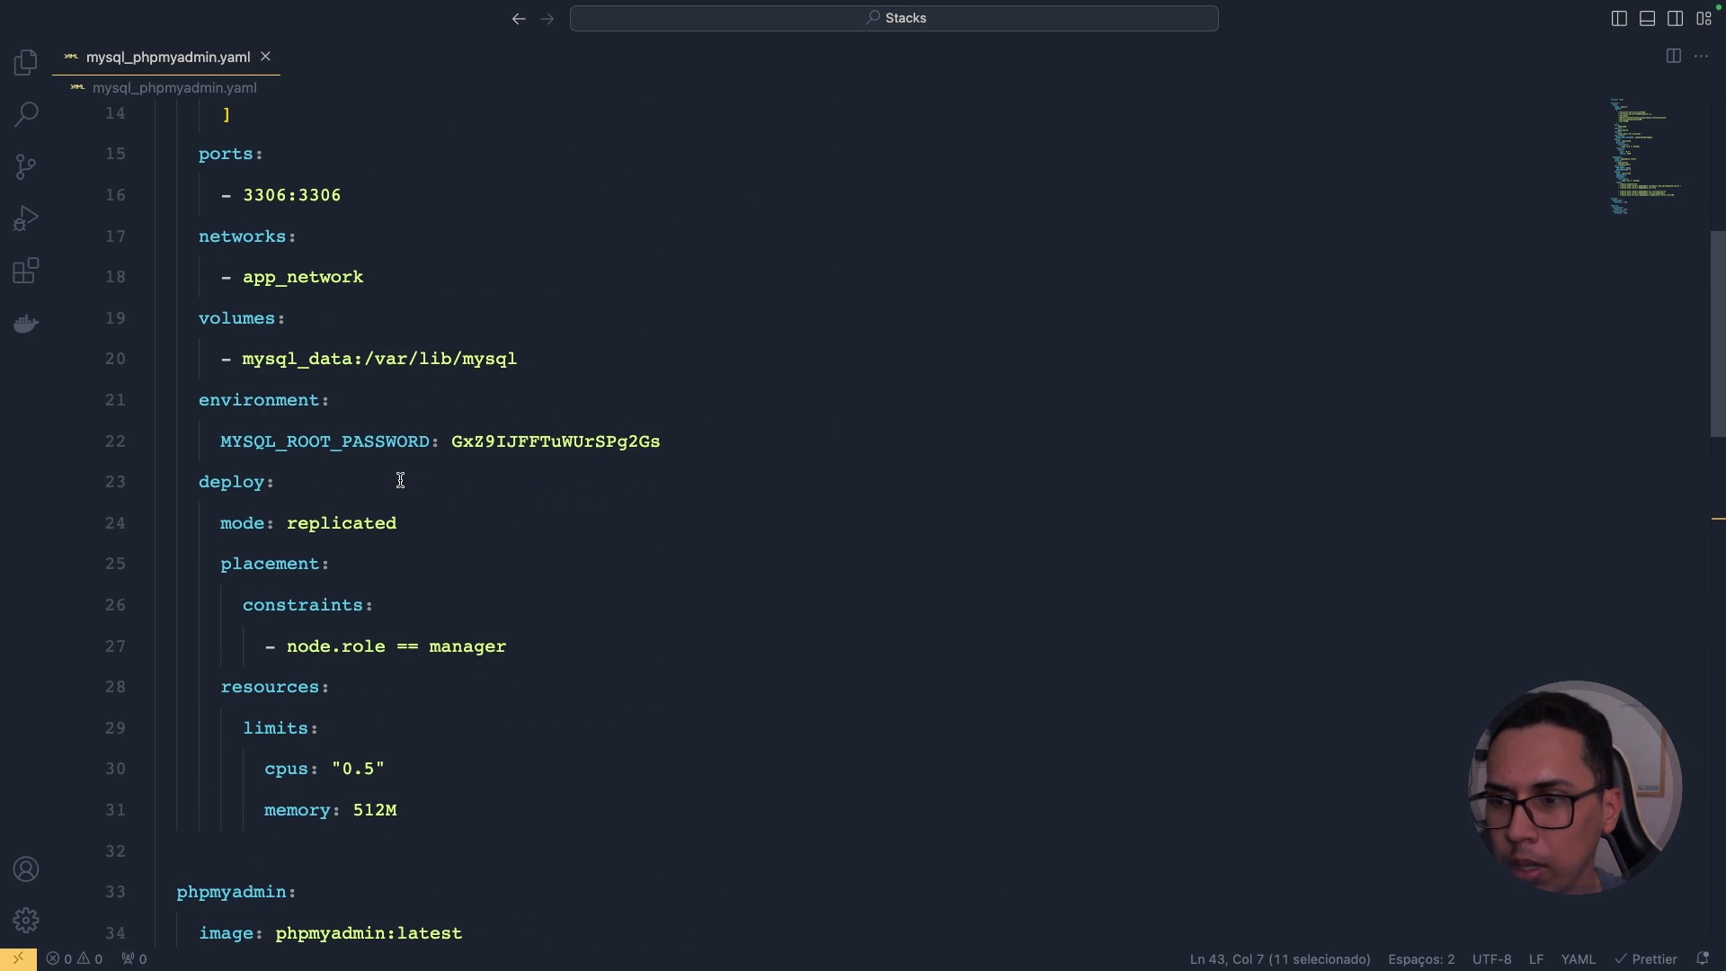
click(455, 526)
key(Return)
key(ctrl+v)
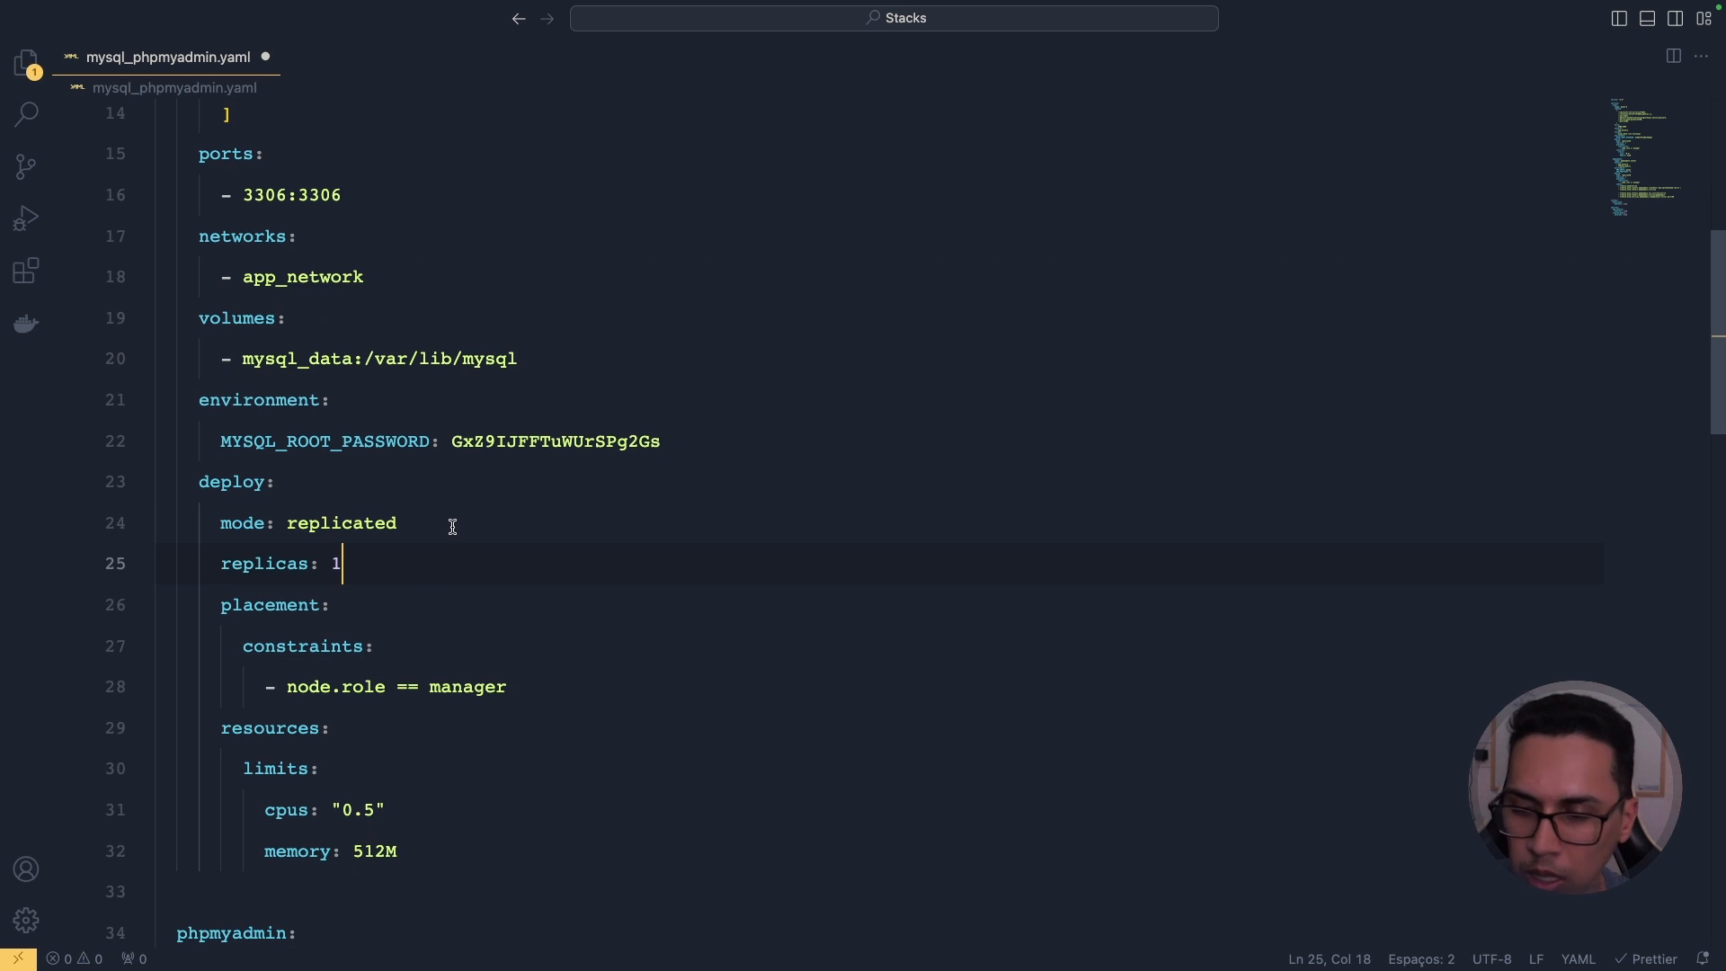
key(ctrl+s)
Step: Compare against phpmyadmin's replicas and placement settings
scroll(404, 518, down, 5)
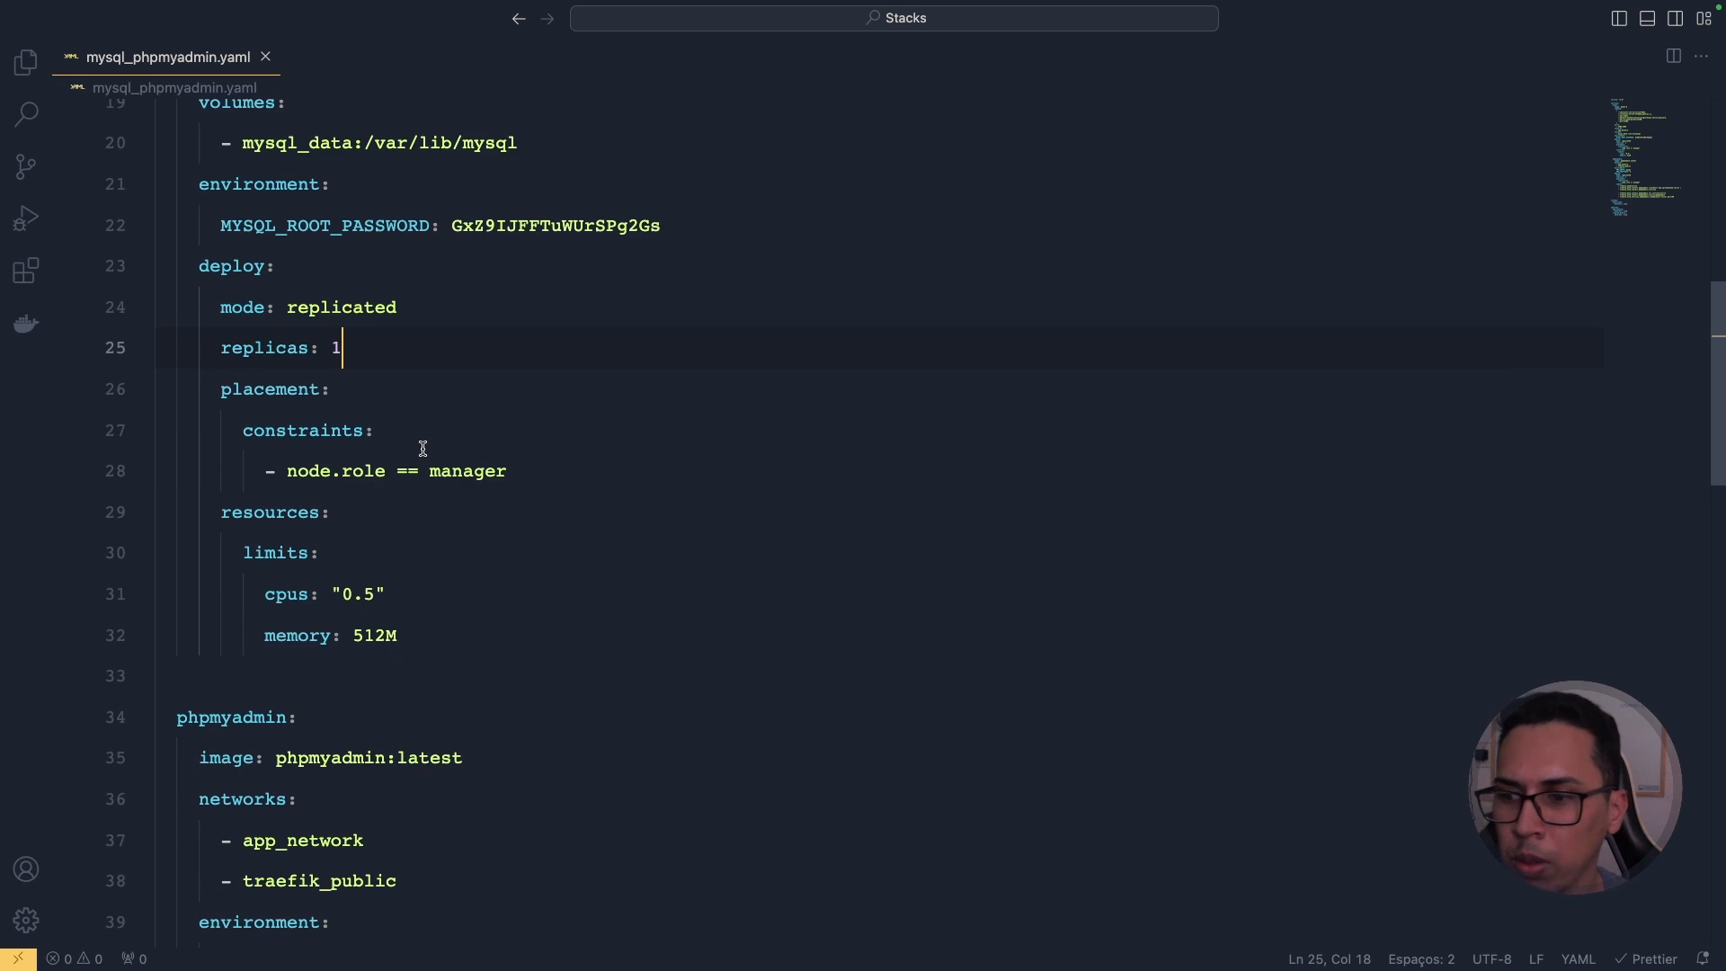
scroll(423, 447, down, 8)
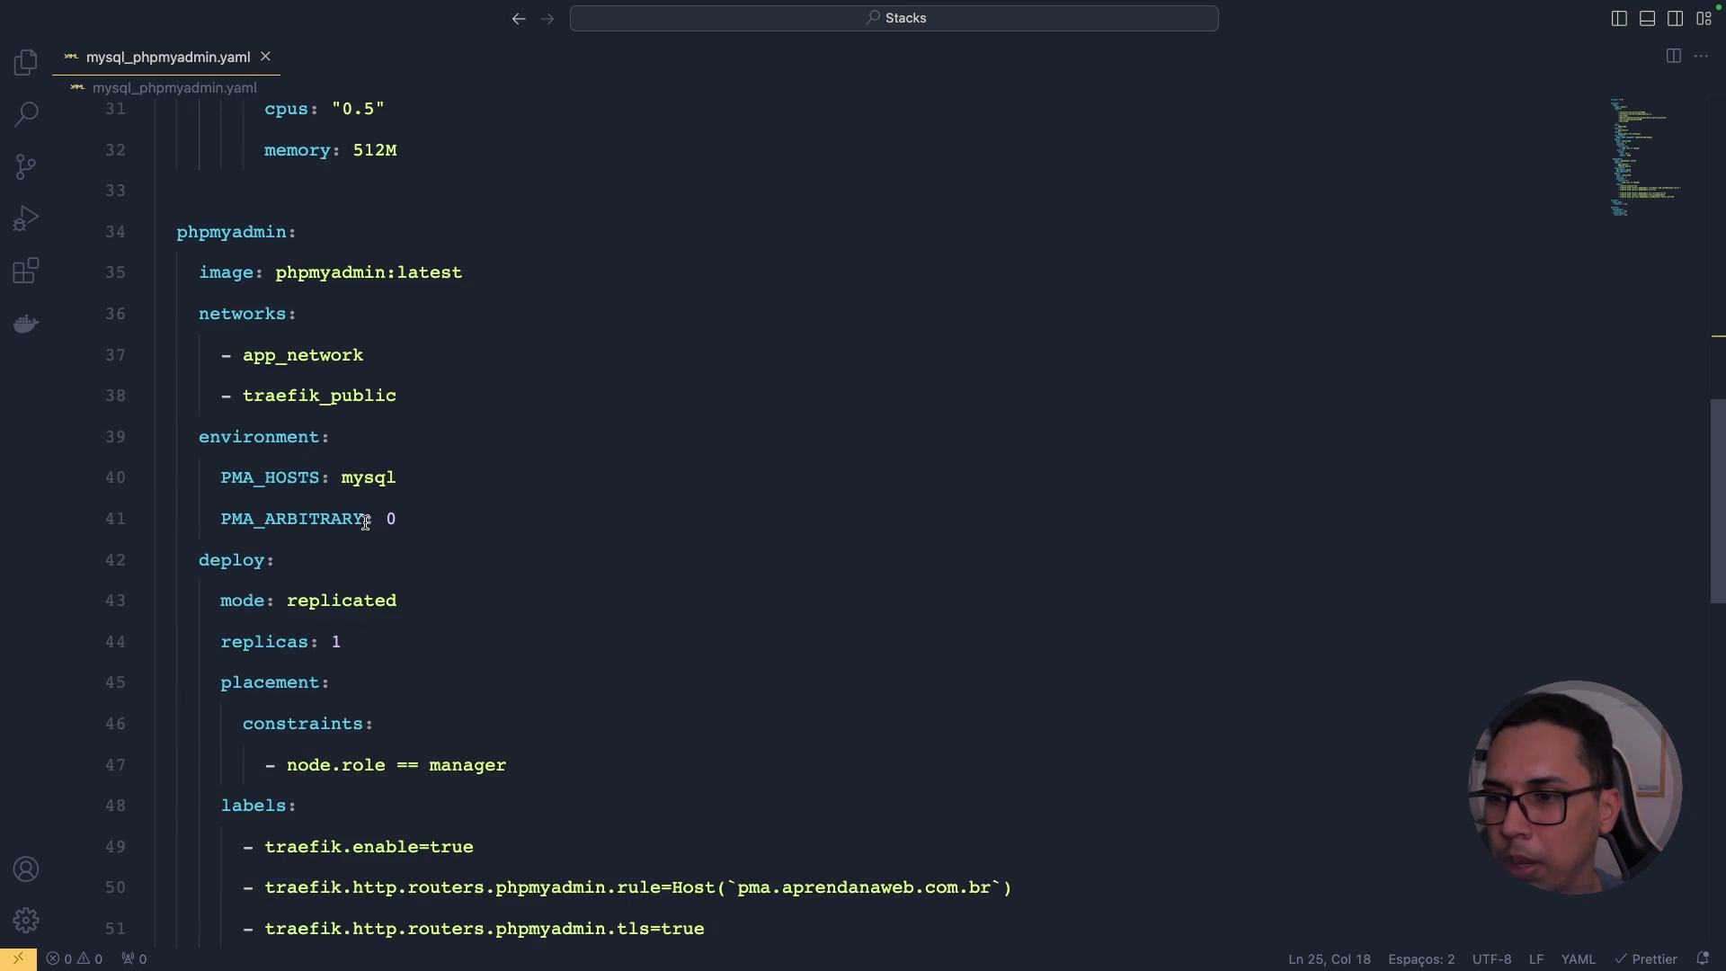
scroll(365, 522, down, 3)
double_click(269, 532)
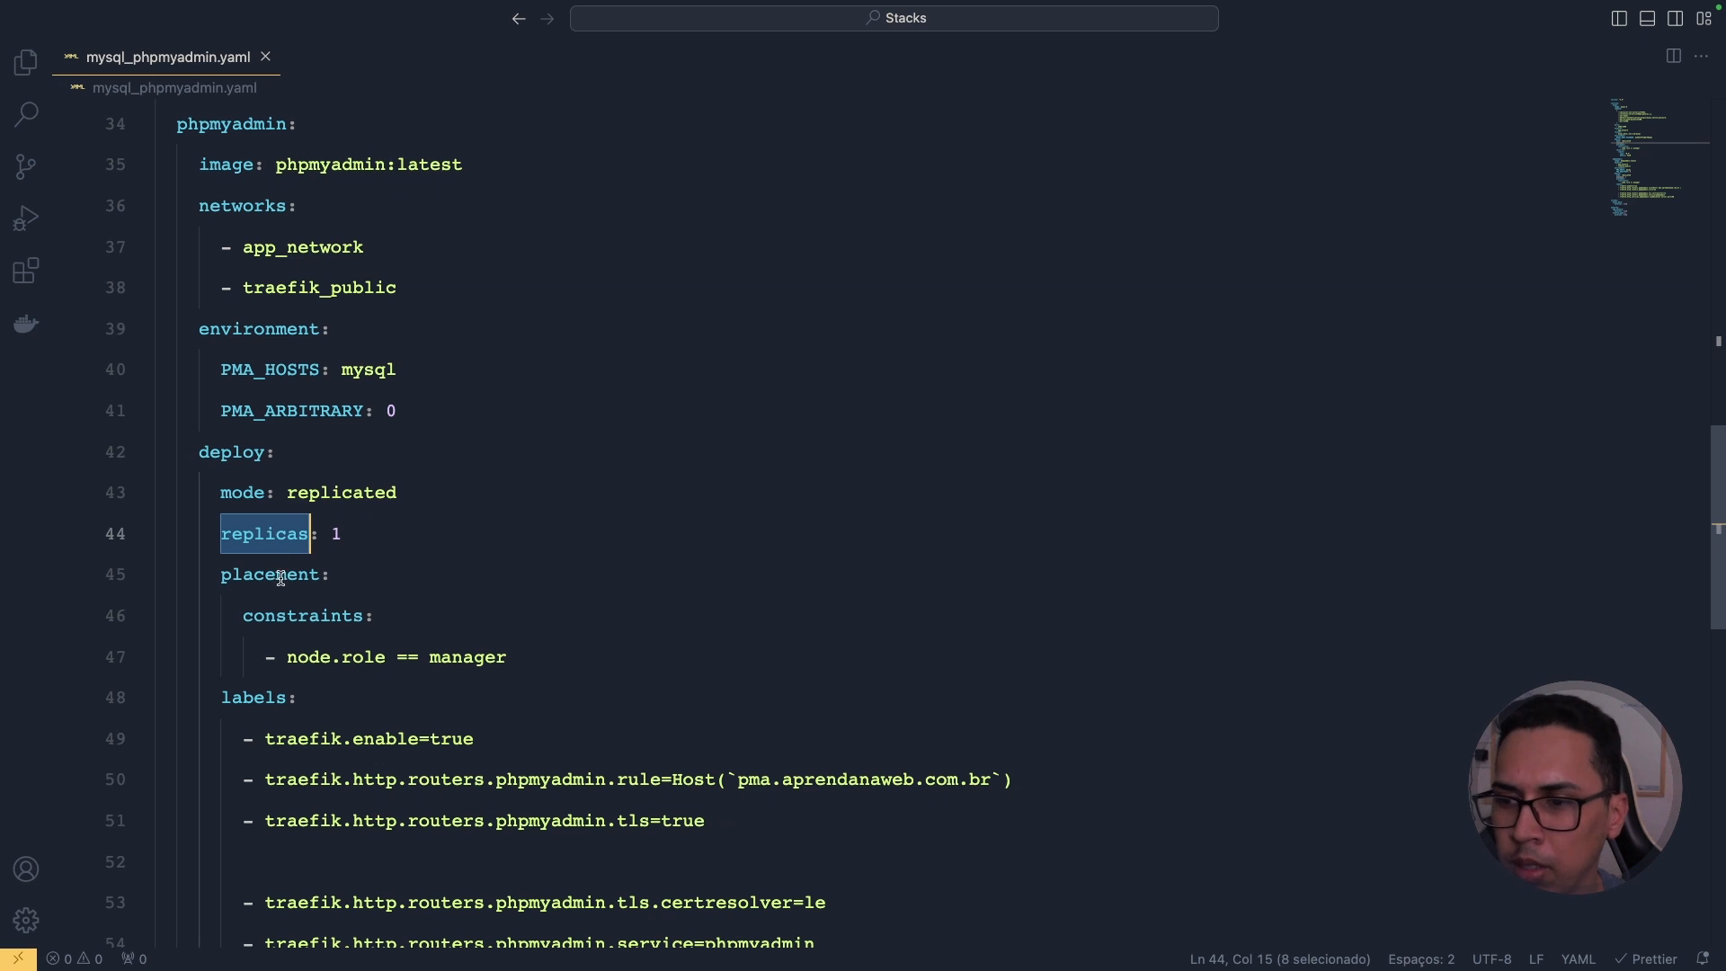
double_click(261, 574)
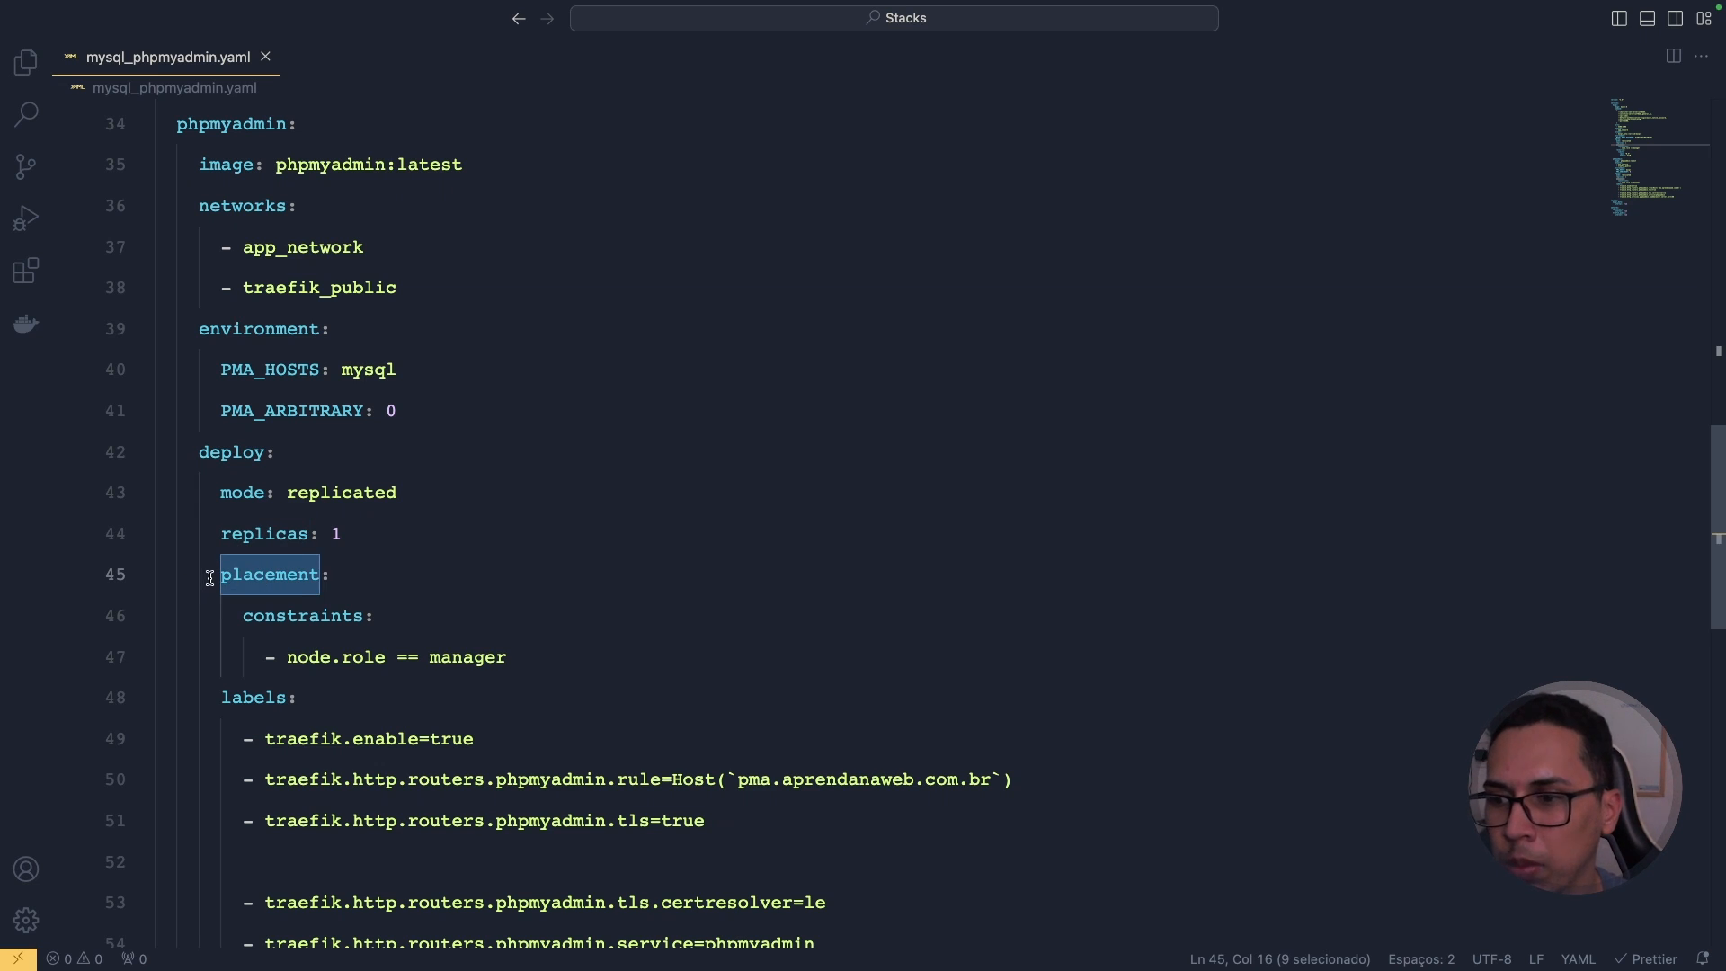
click(143, 574)
scroll(297, 549, down, 3)
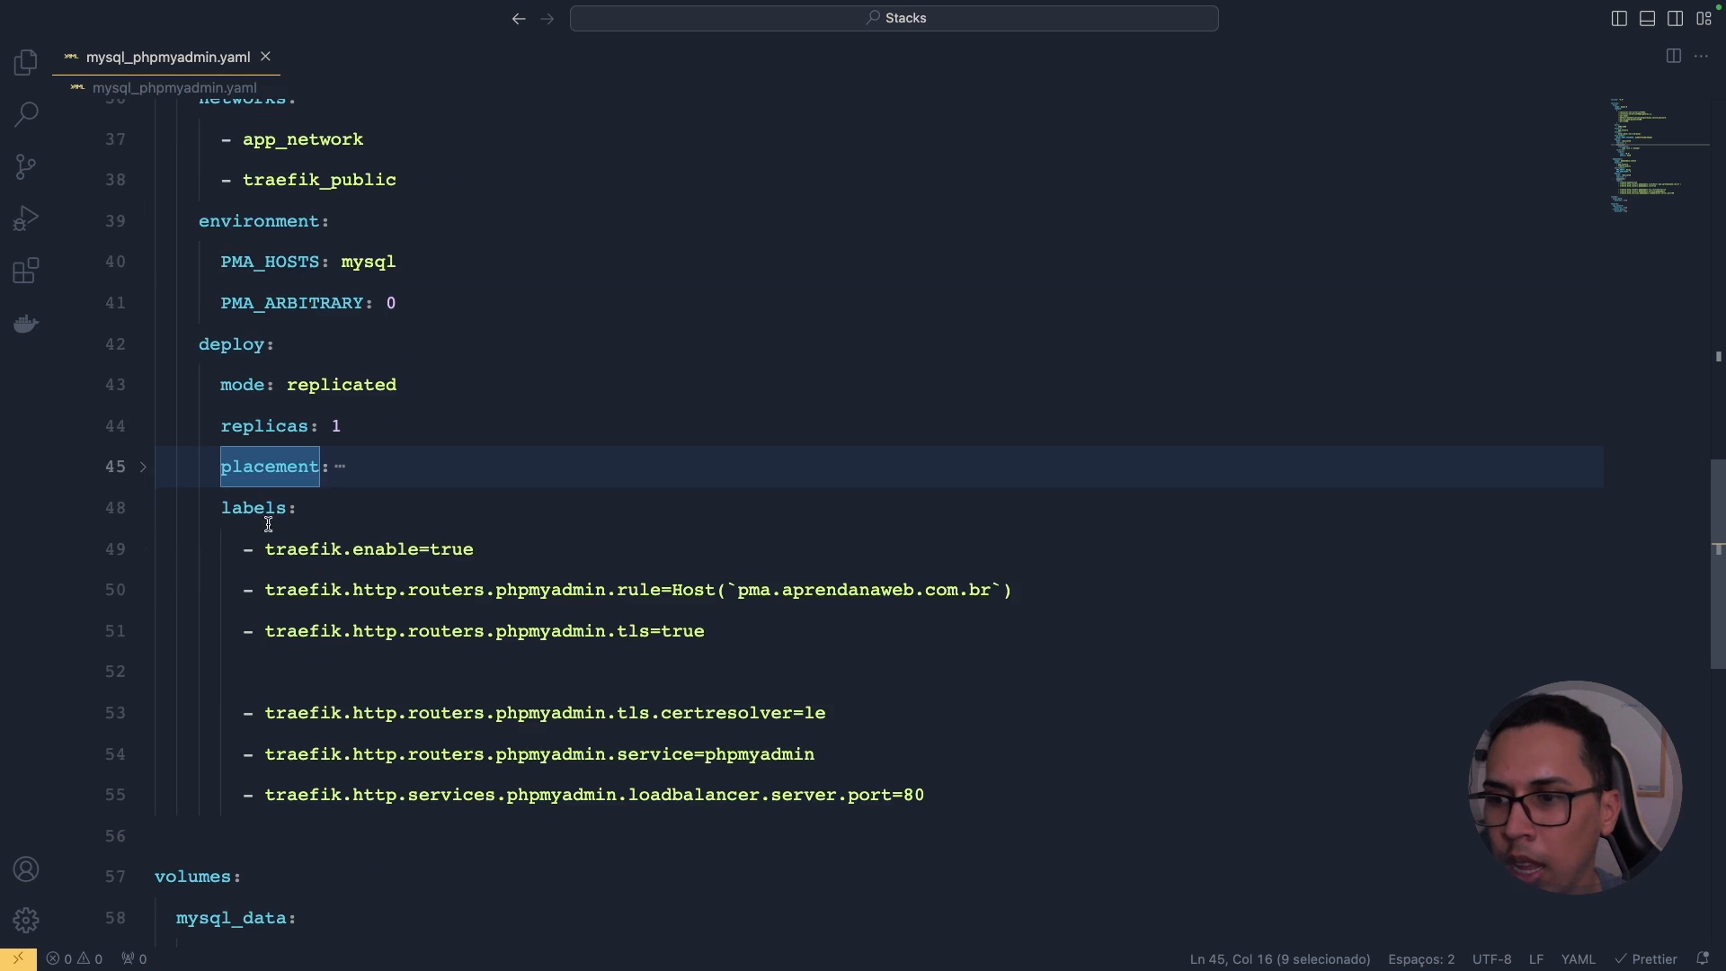
double_click(256, 506)
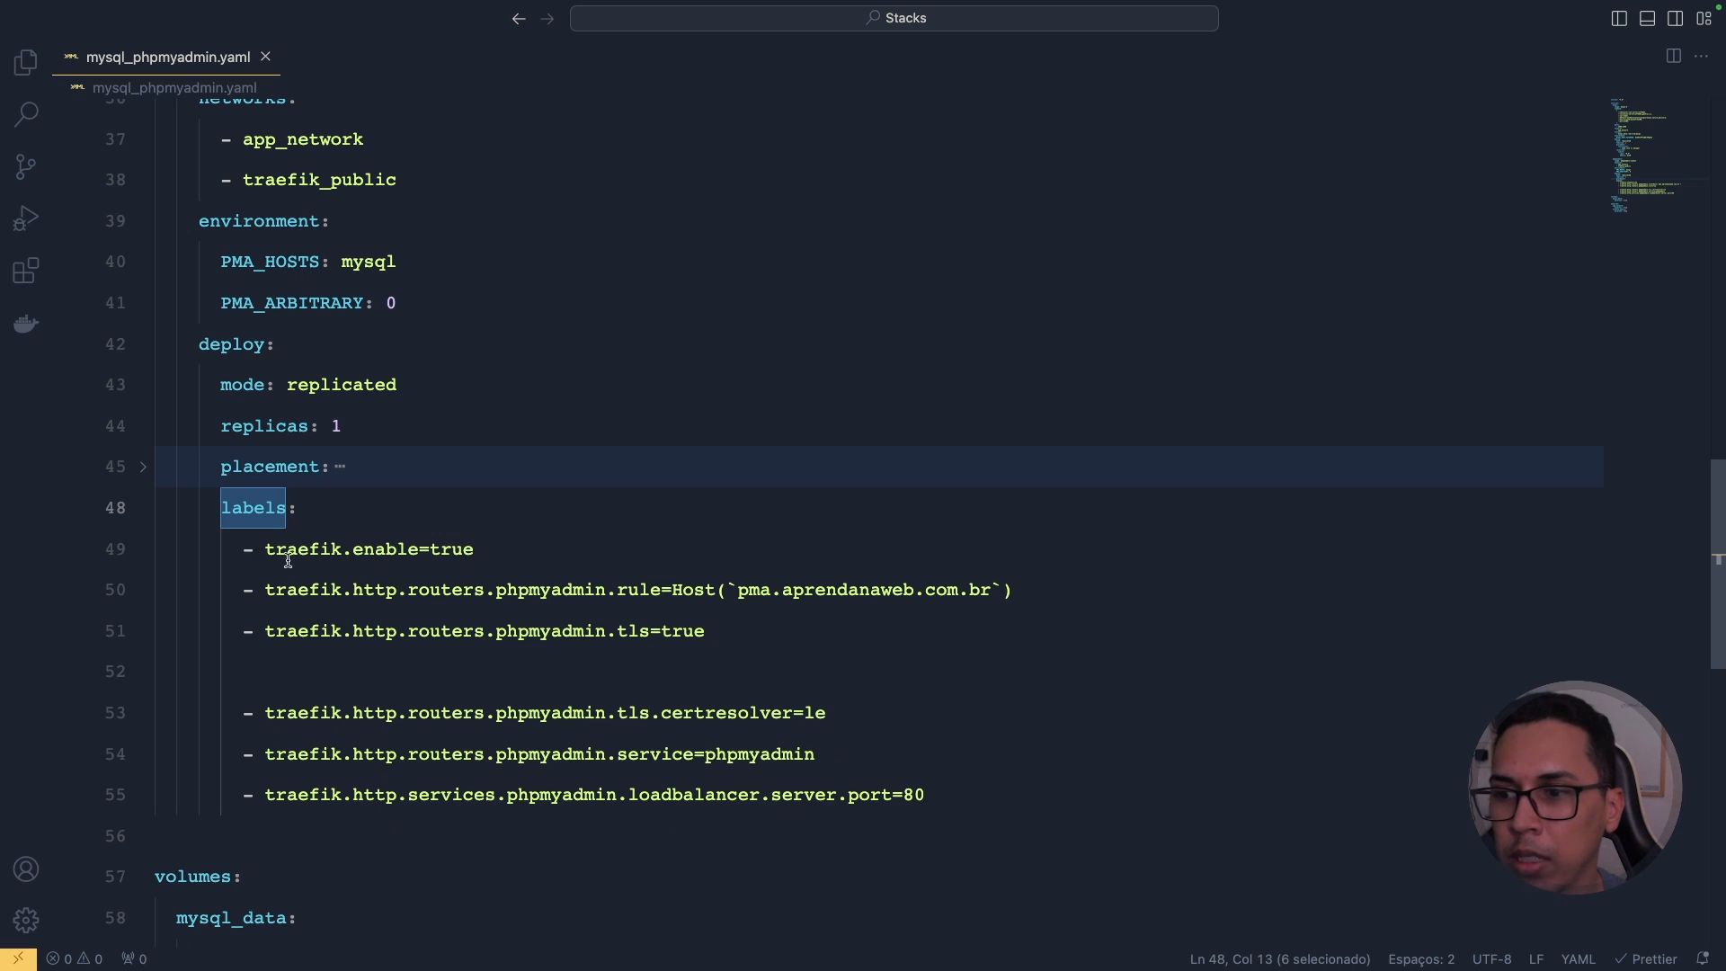
drag(240, 550, 491, 546)
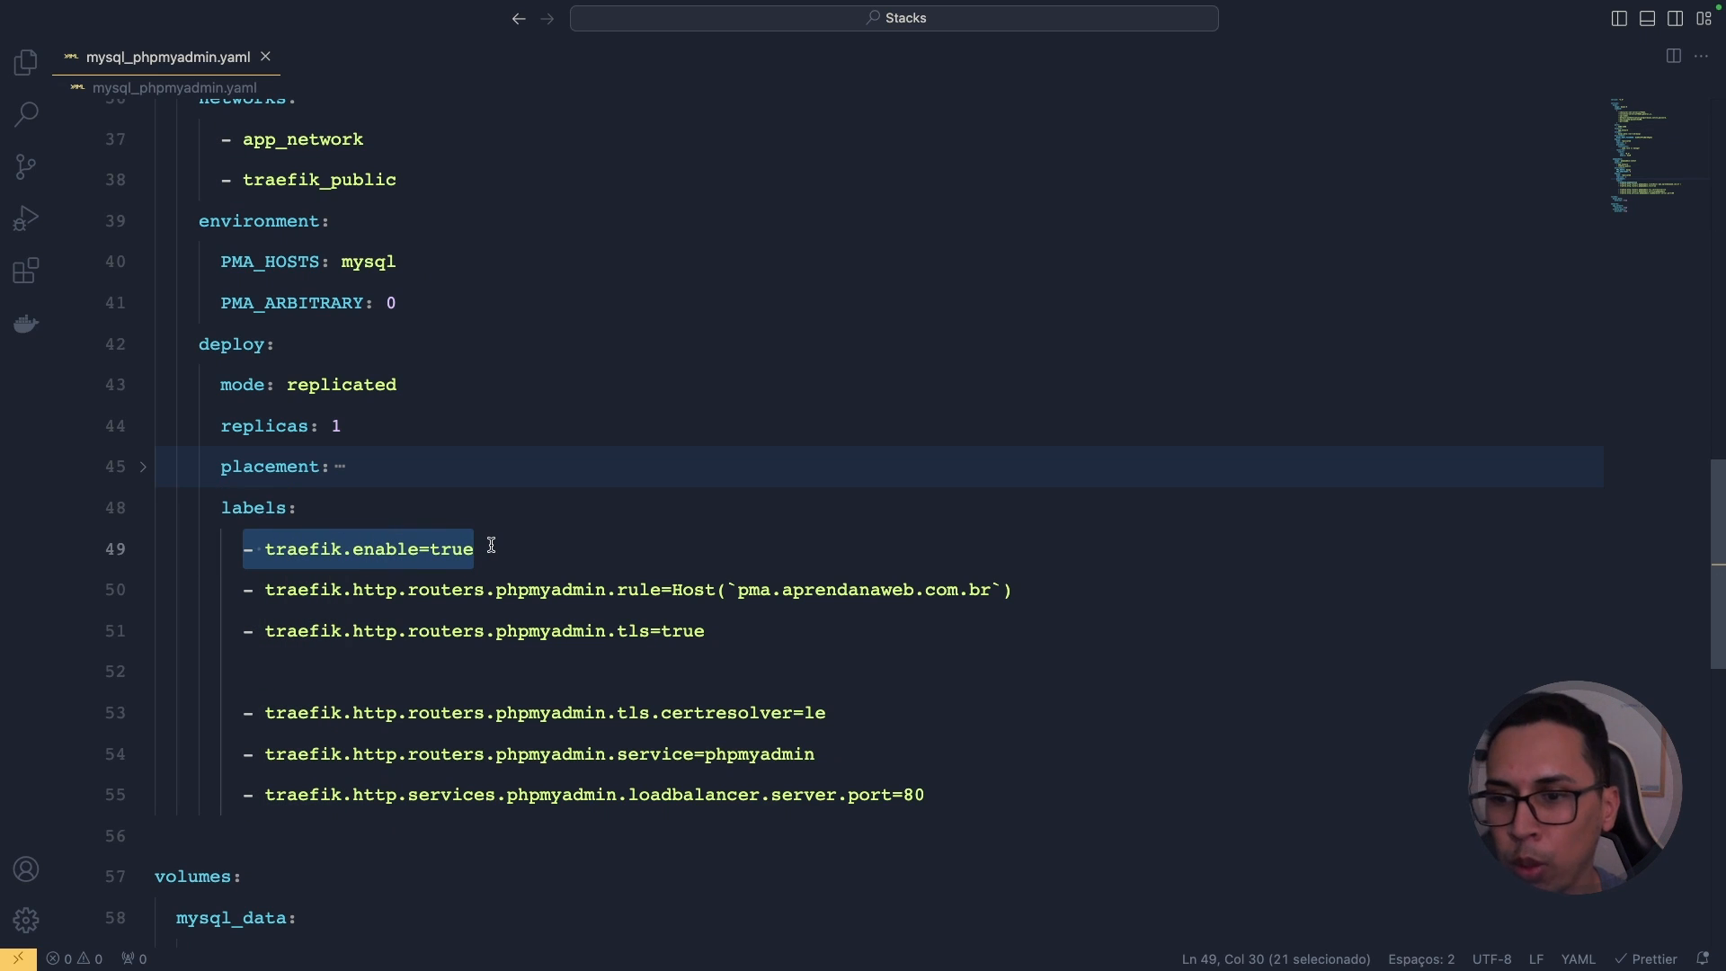
double_click(690, 589)
double_click(755, 589)
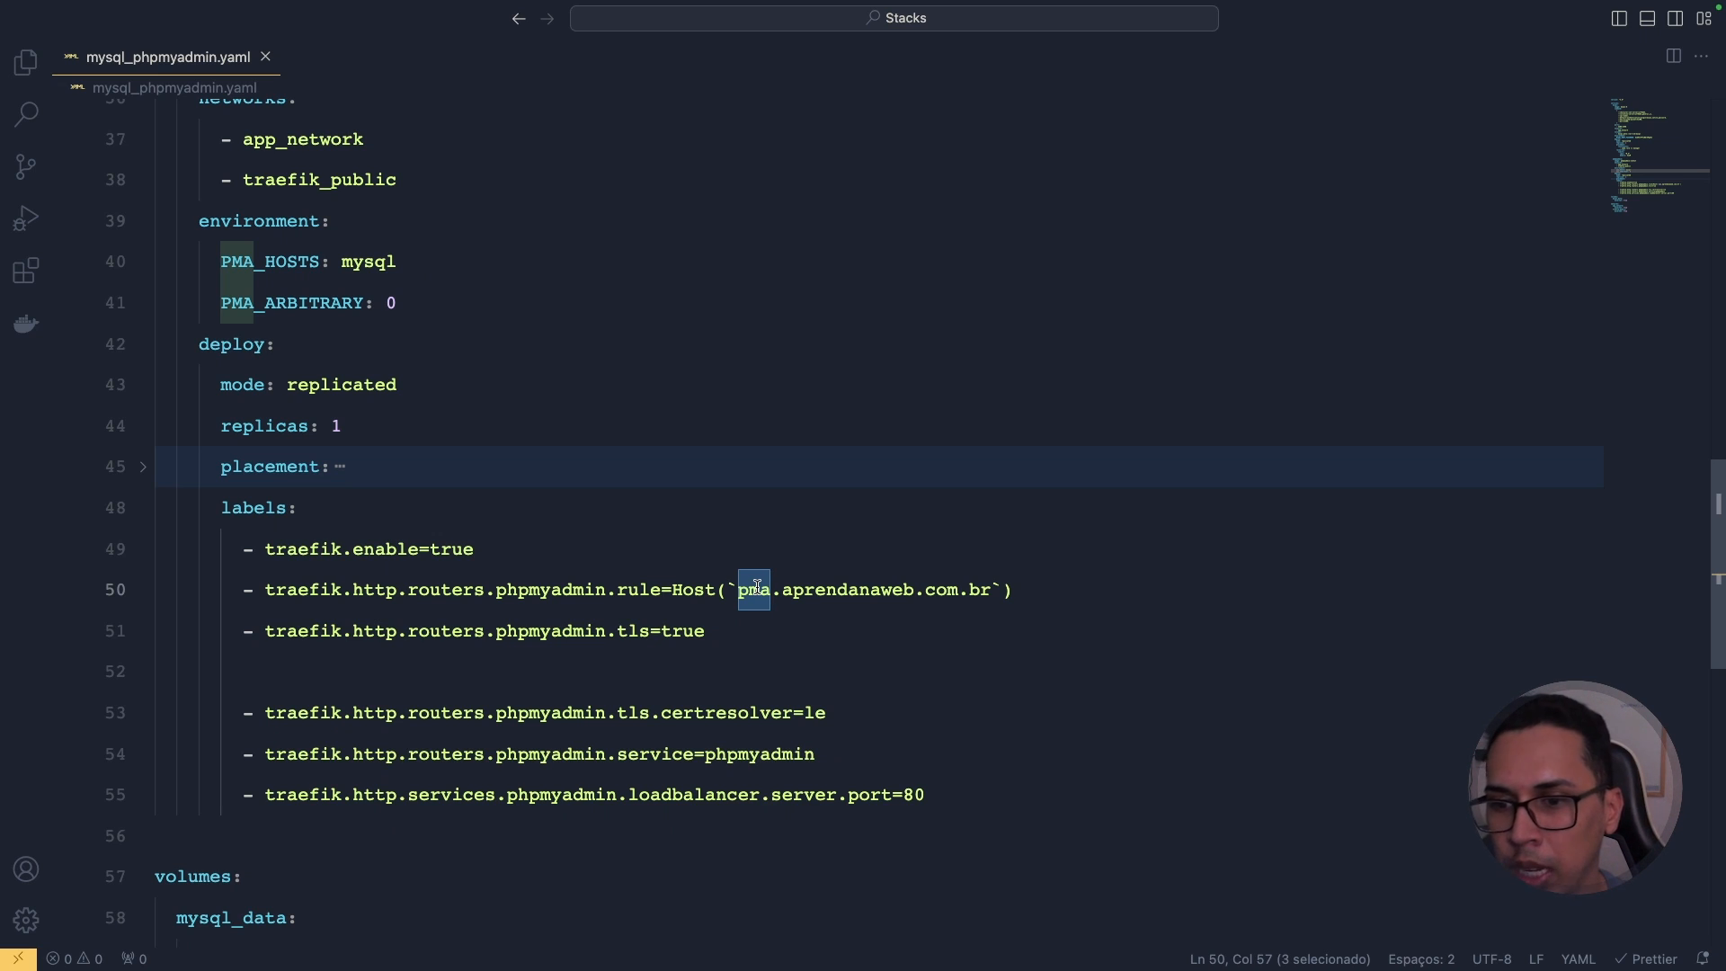
click(517, 632)
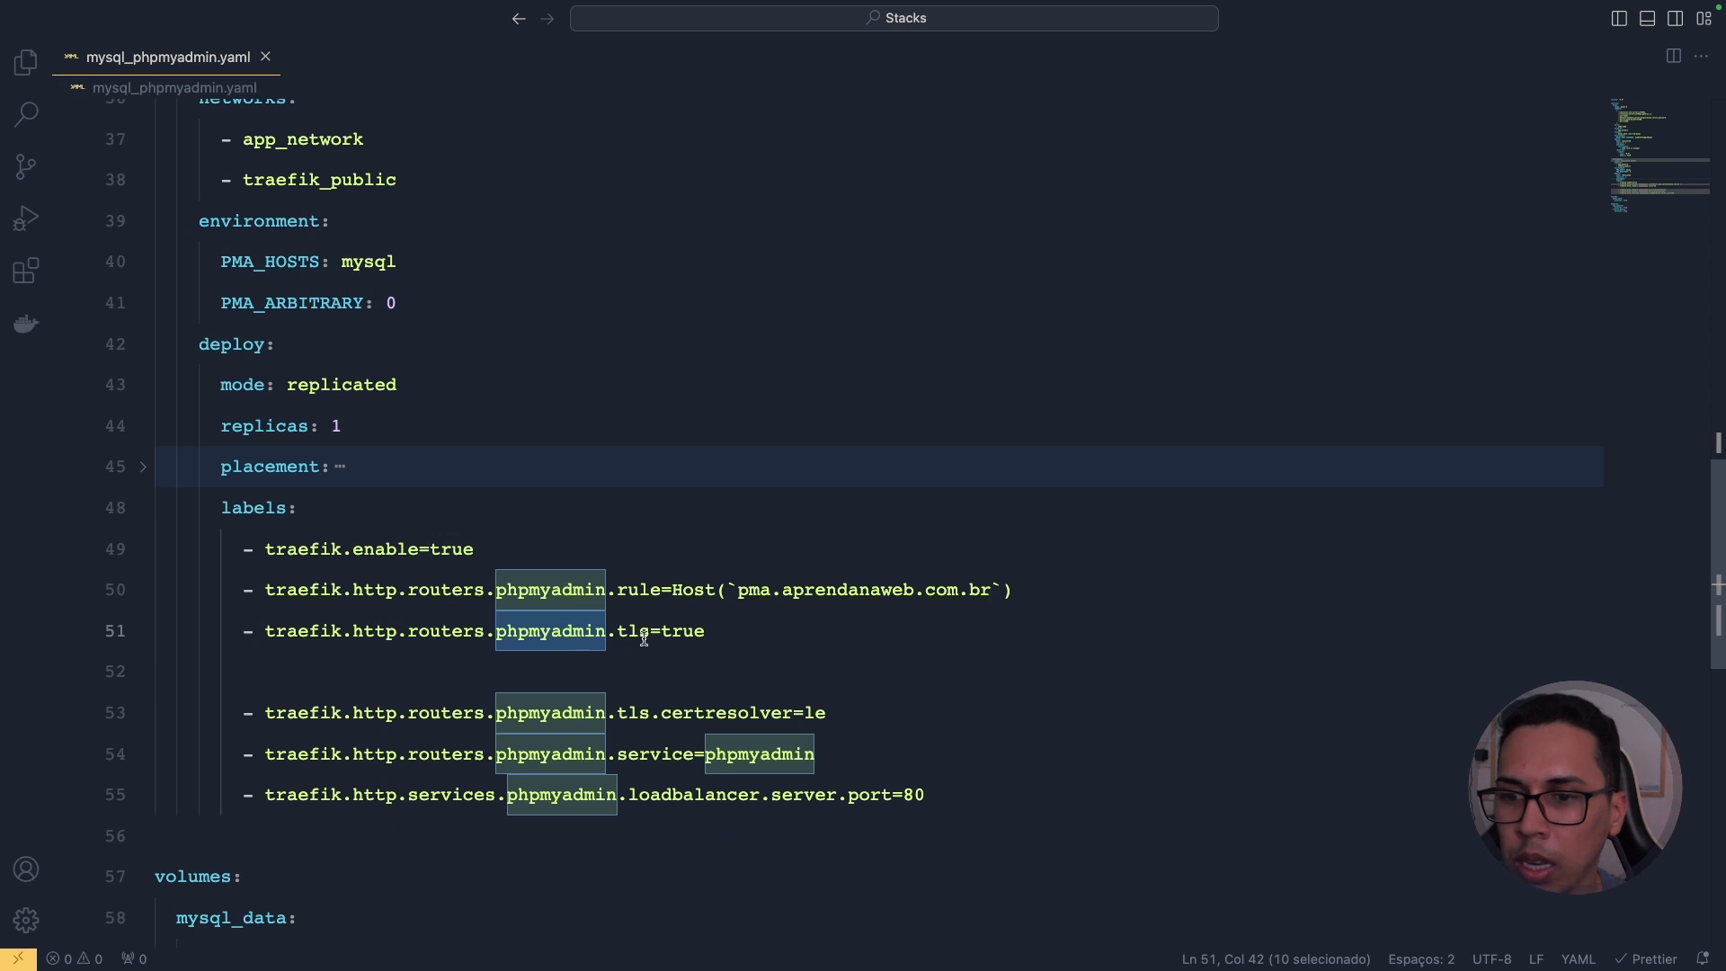
double_click(683, 632)
double_click(708, 712)
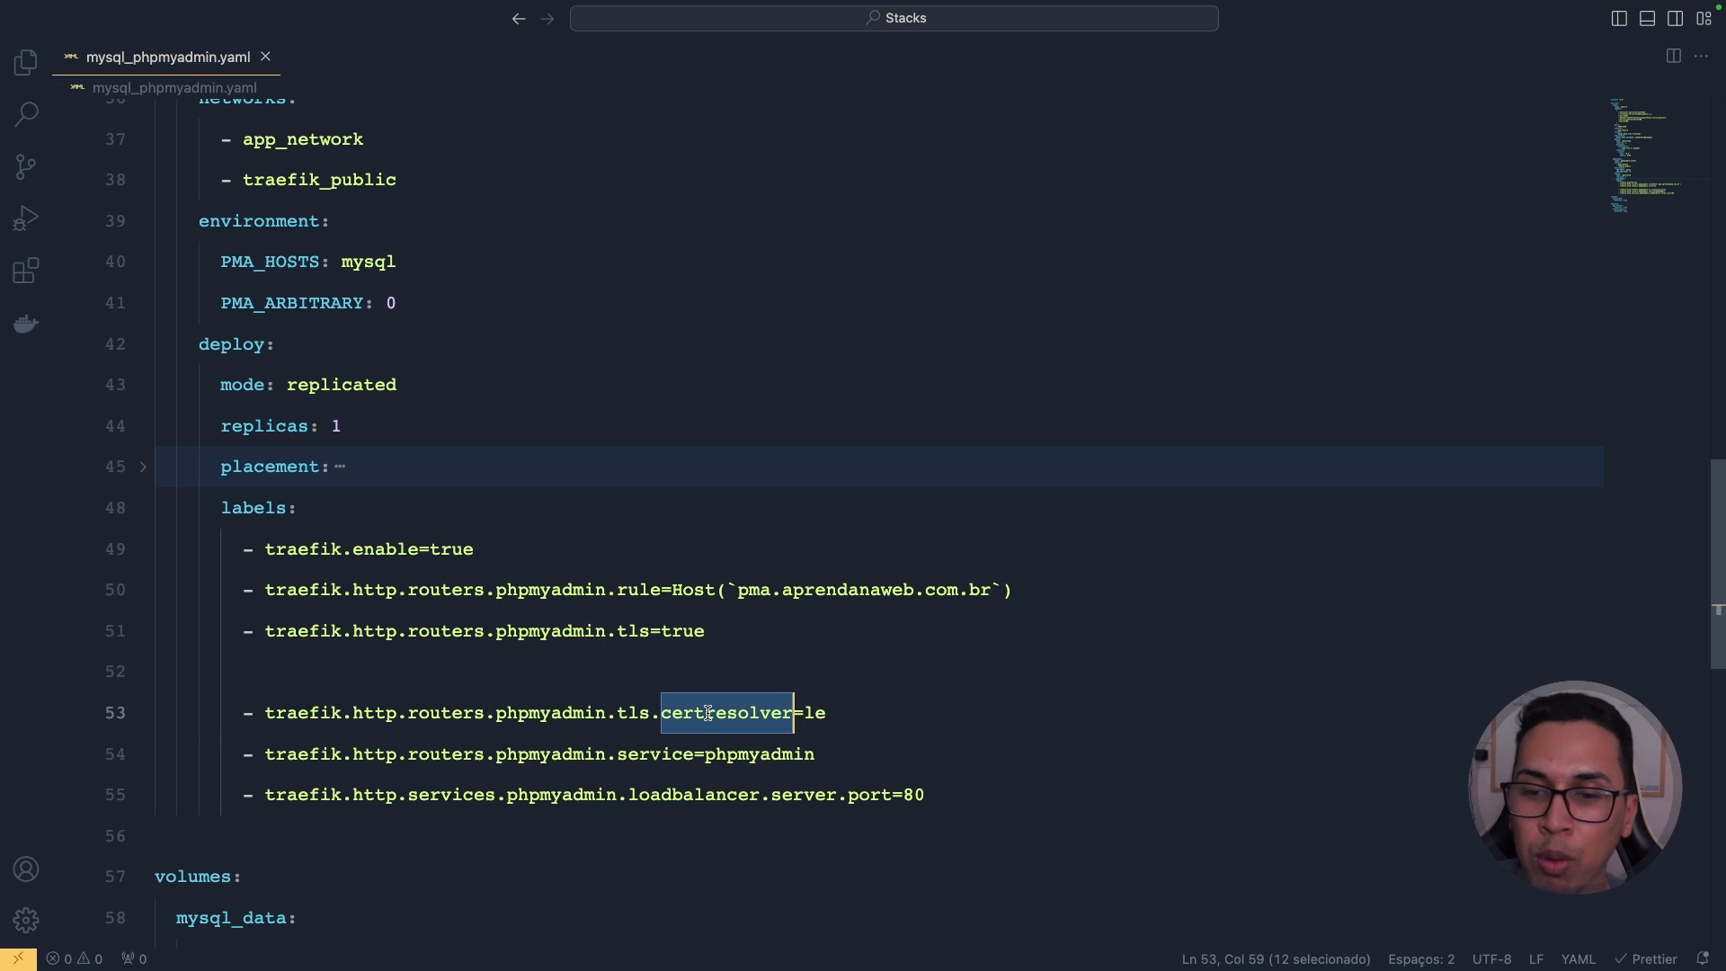
double_click(818, 712)
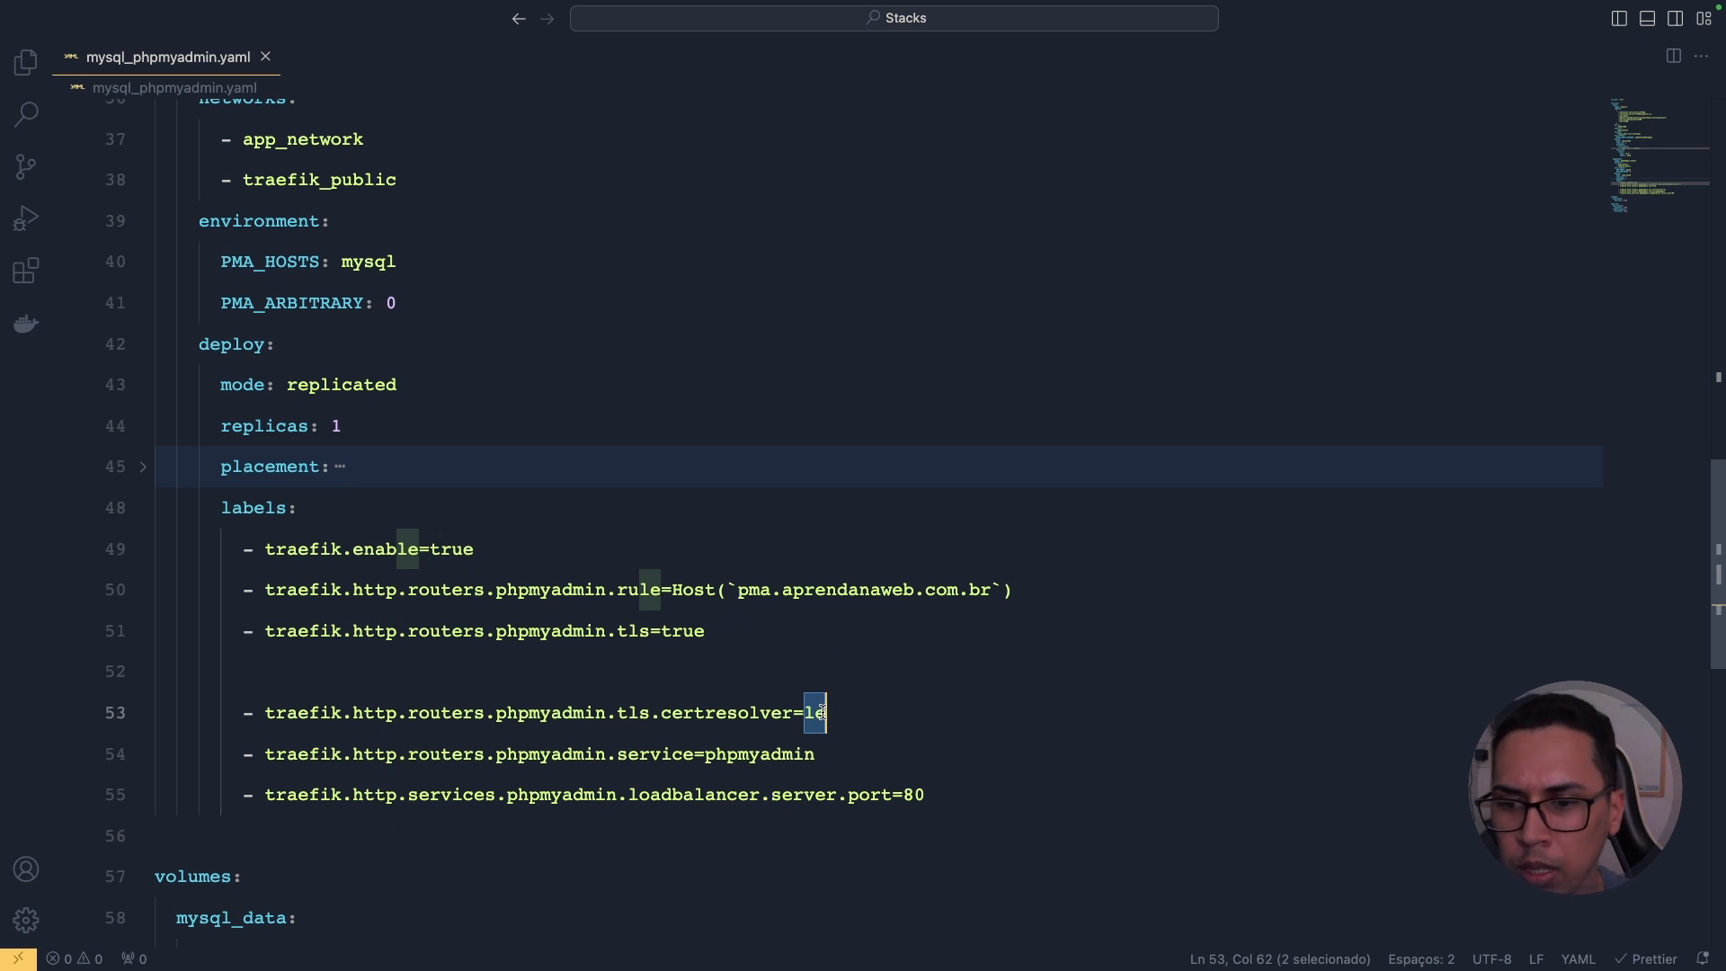
double_click(755, 760)
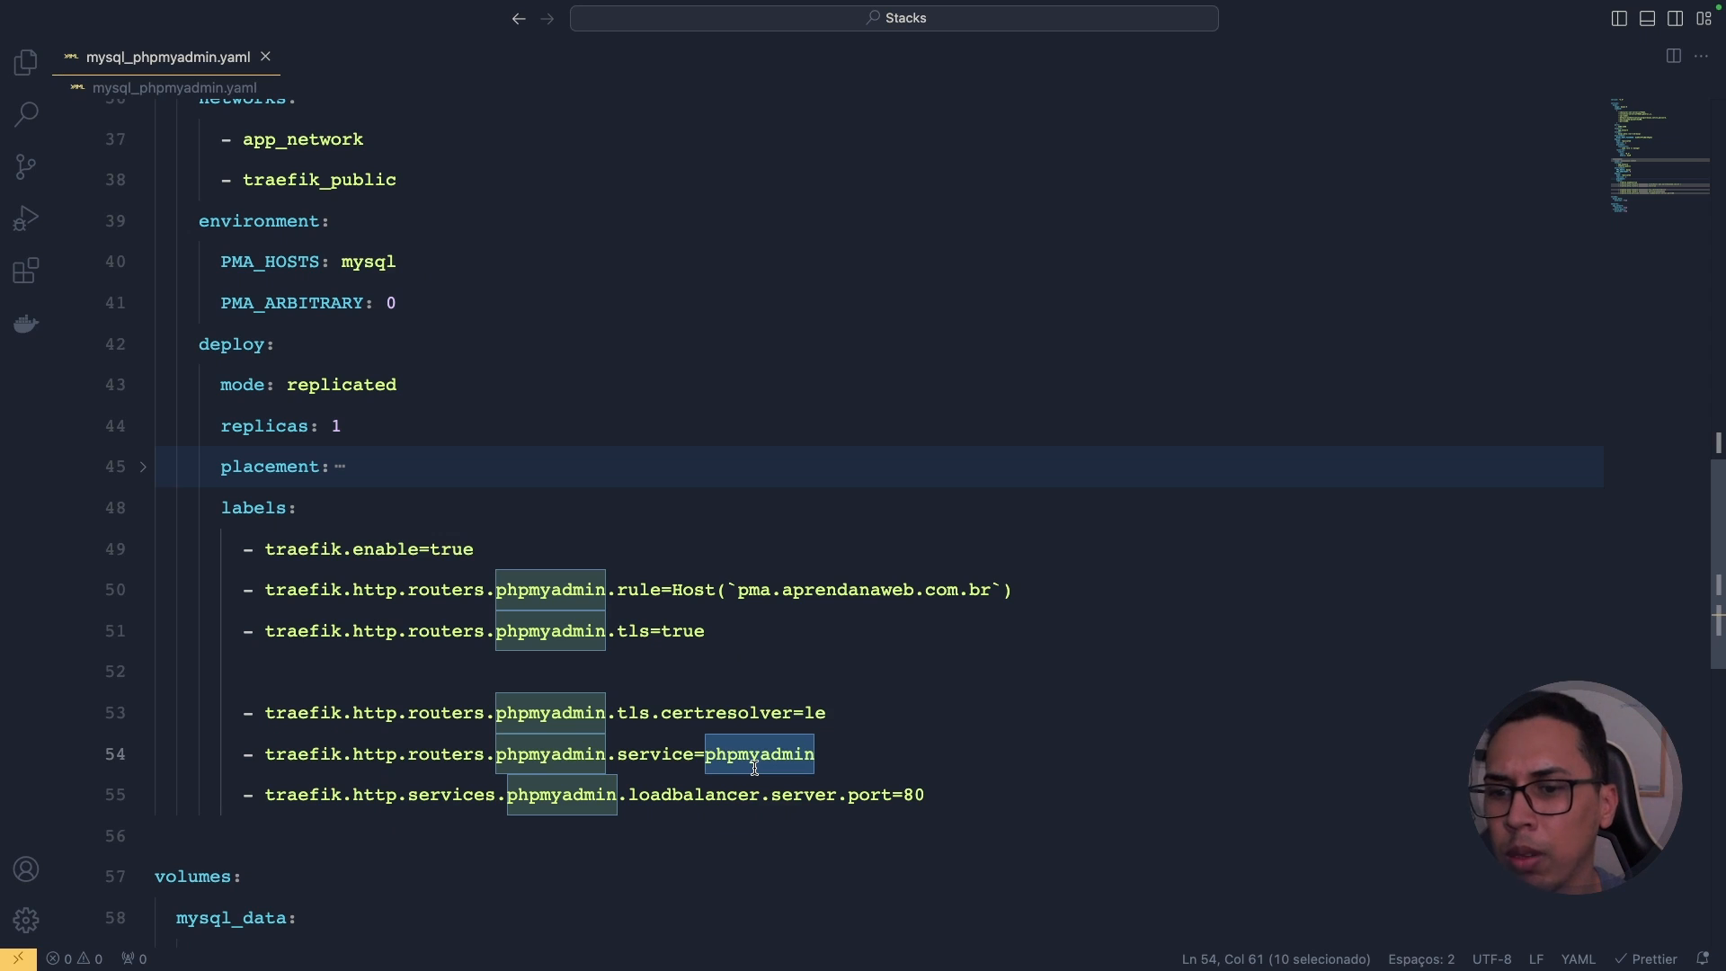
double_click(523, 589)
click(551, 753)
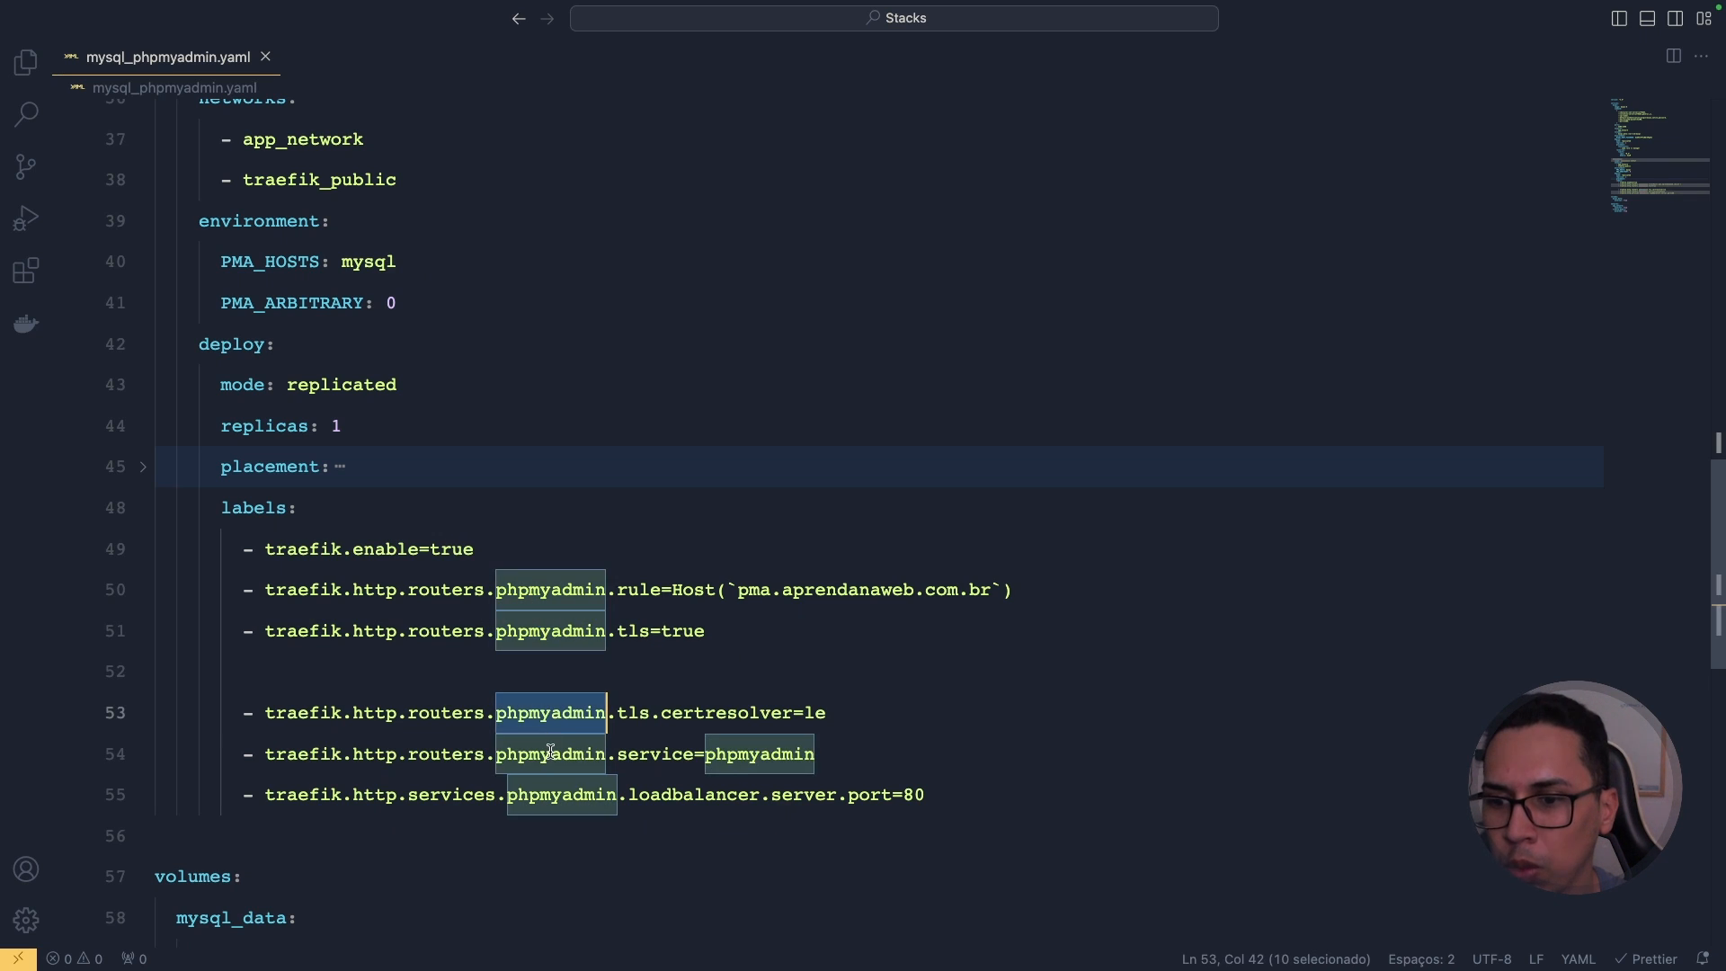
double_click(557, 797)
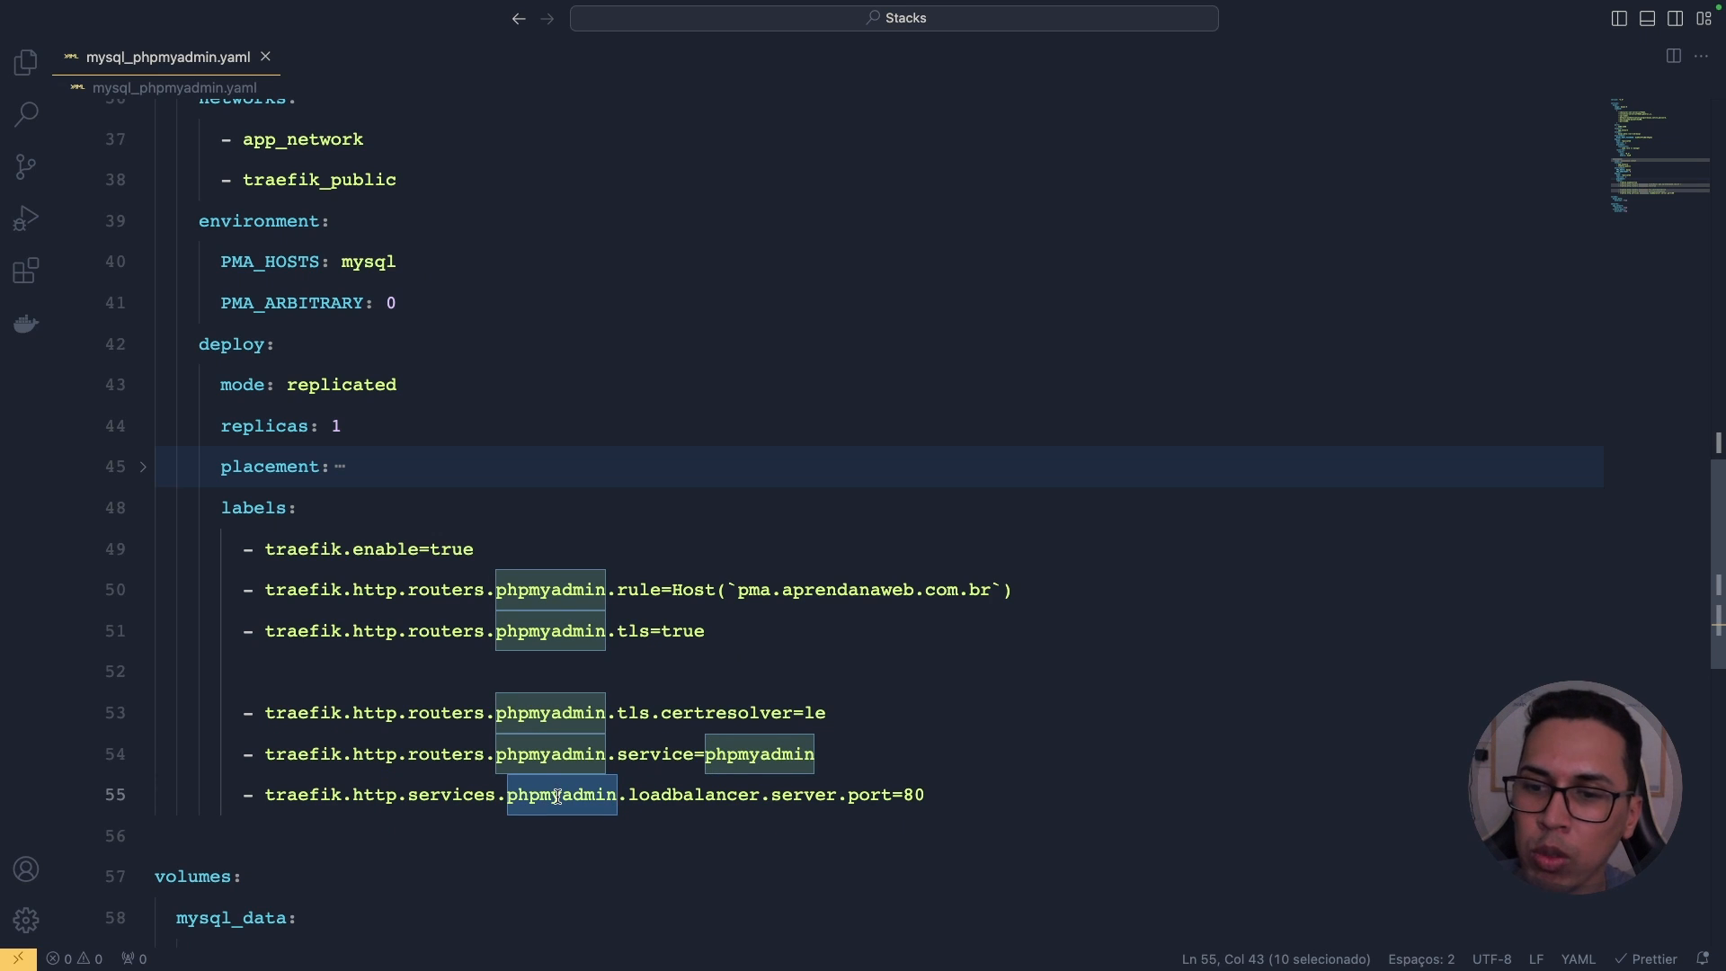
Step: Delete blank line 52, then review the loadbalancer port 80 and pma.aprendanaweb.com.br Host rule
click(640, 674)
key(BackSpace)
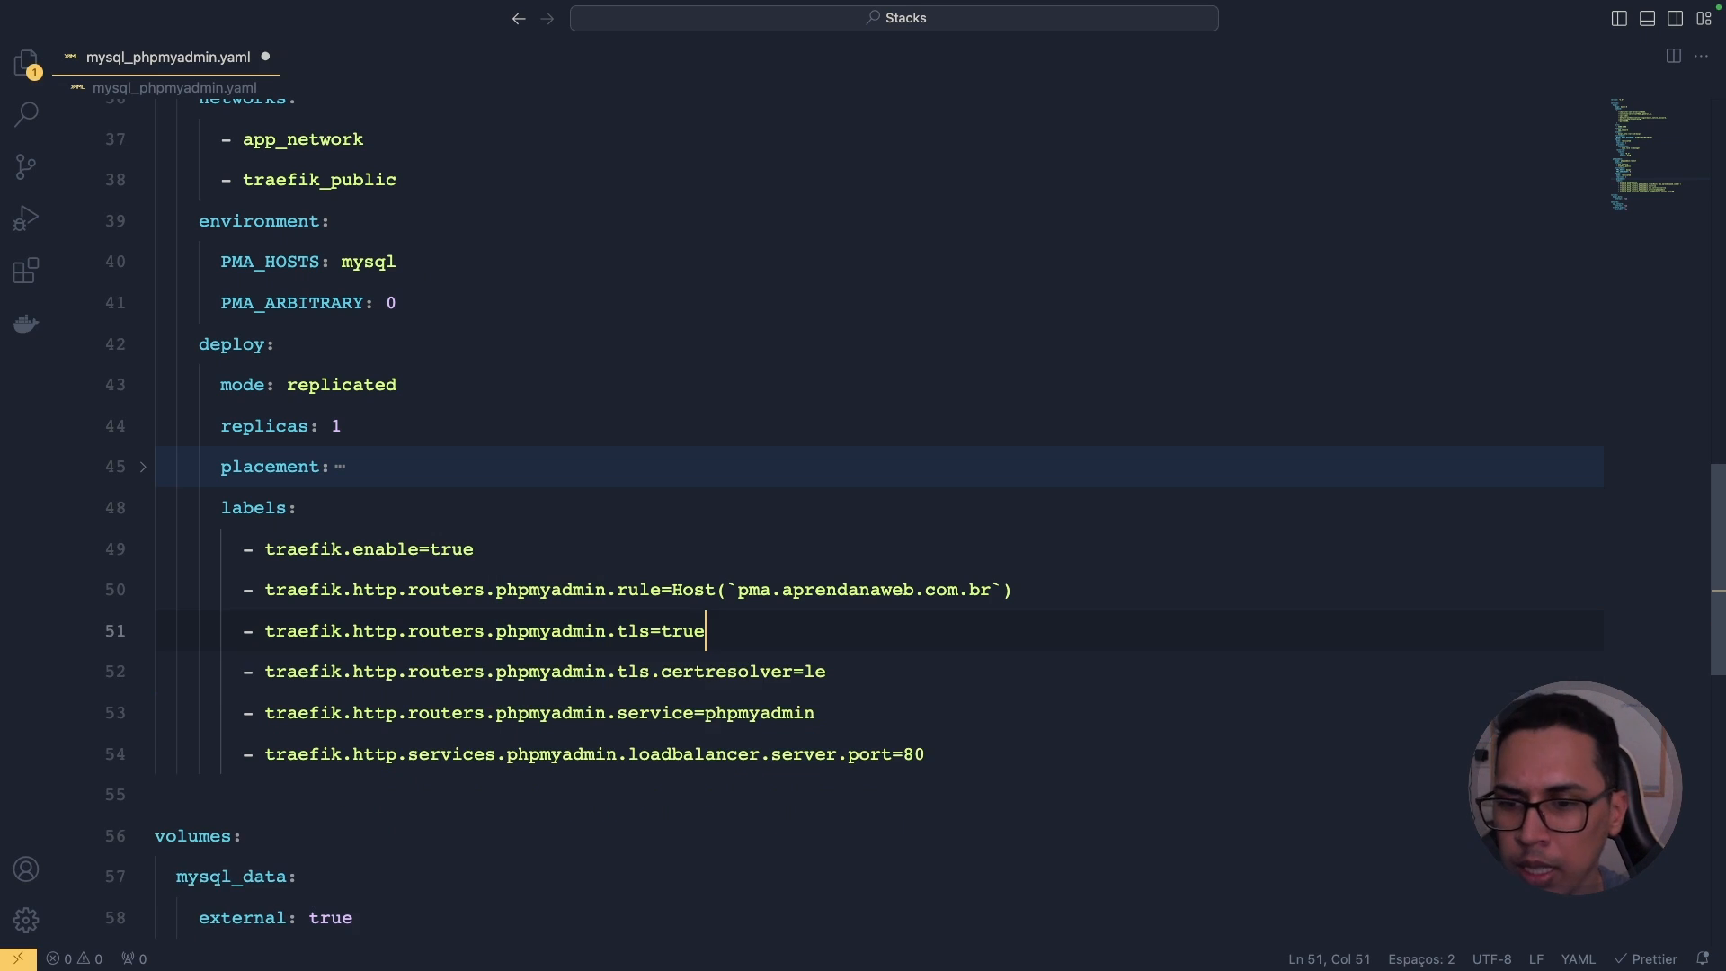
double_click(689, 755)
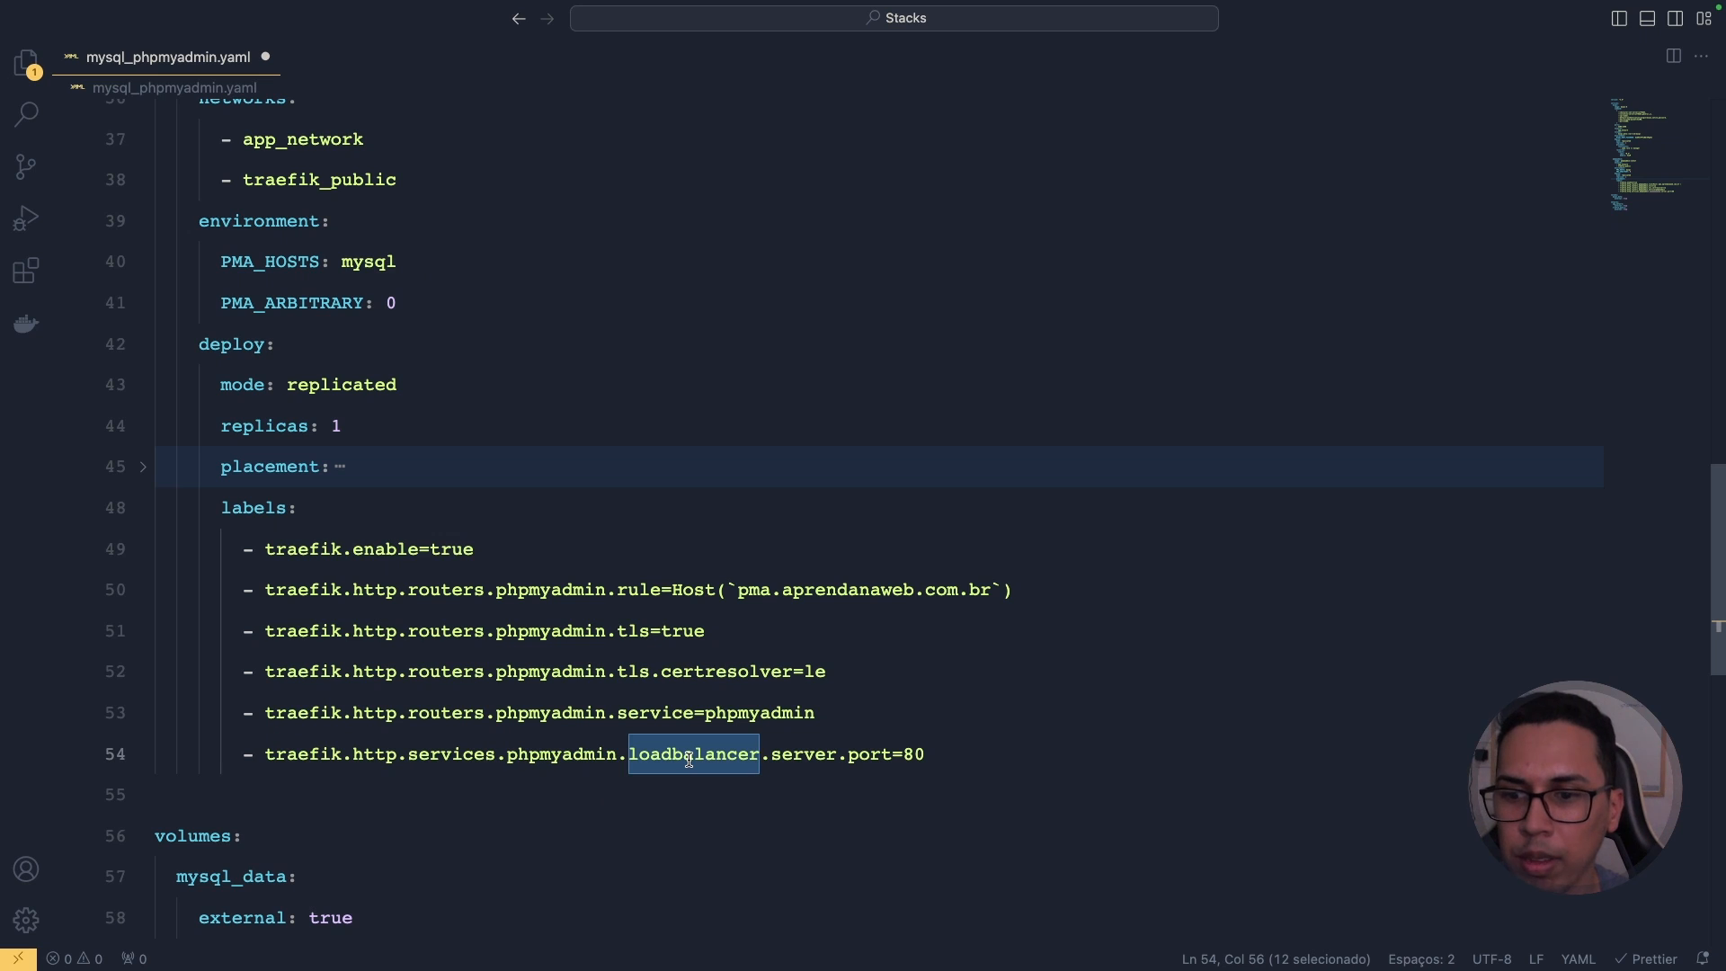
double_click(913, 755)
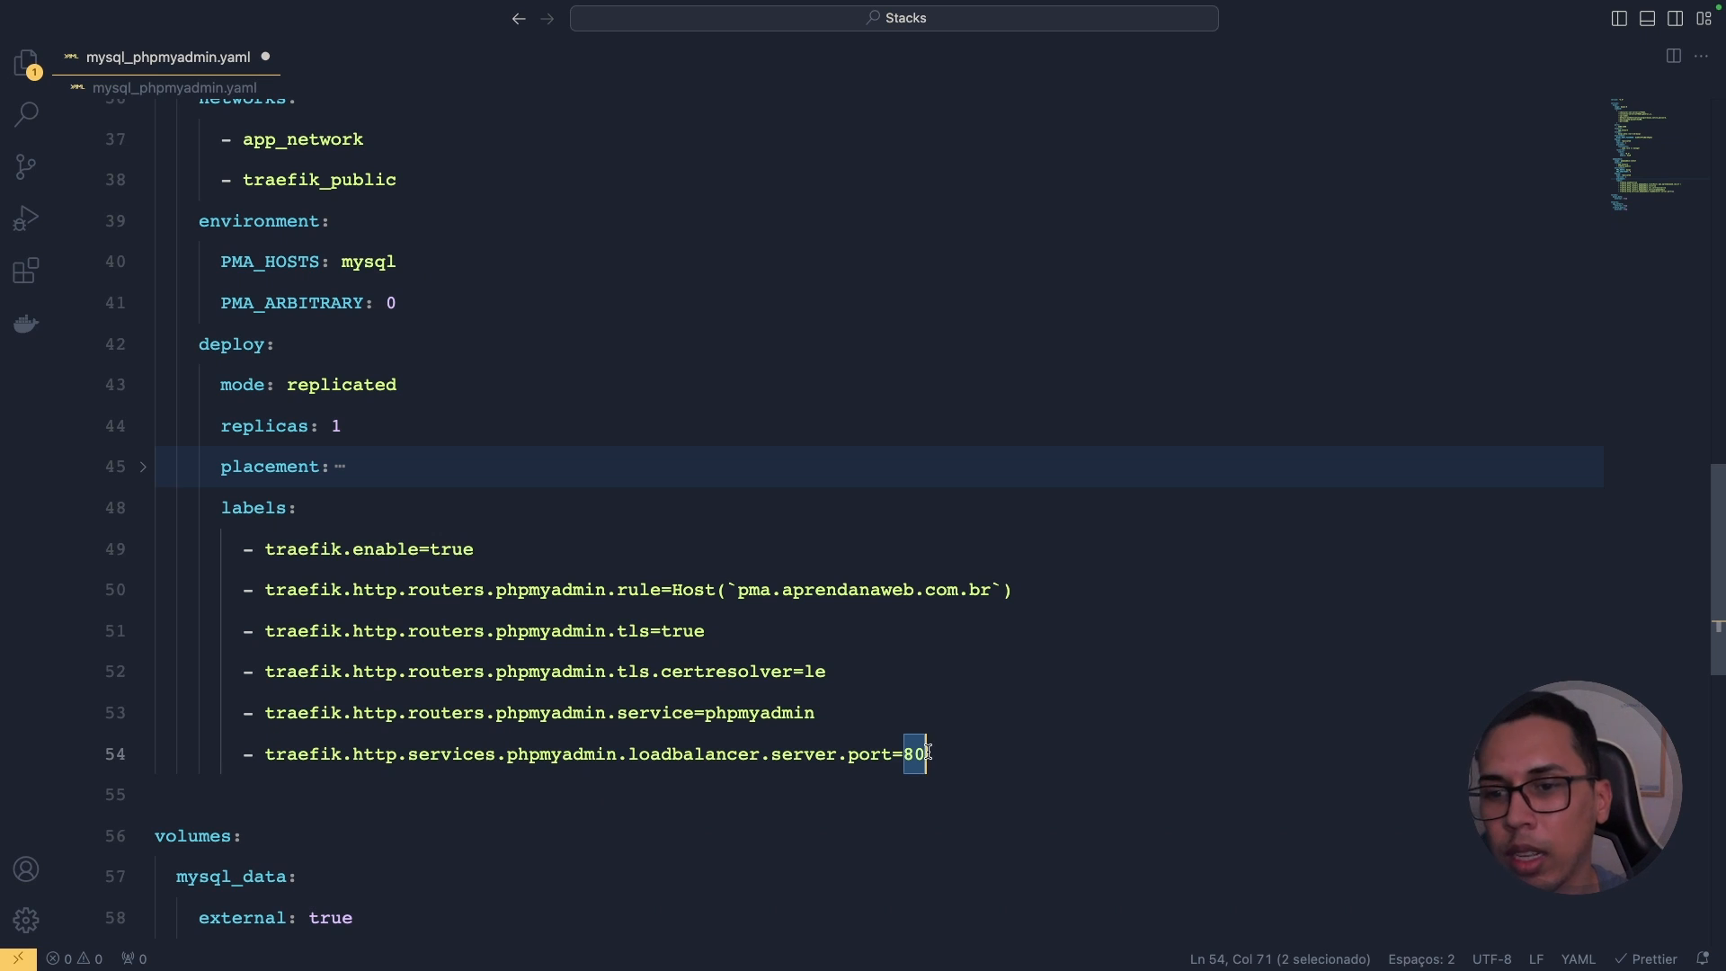
drag(737, 590, 993, 580)
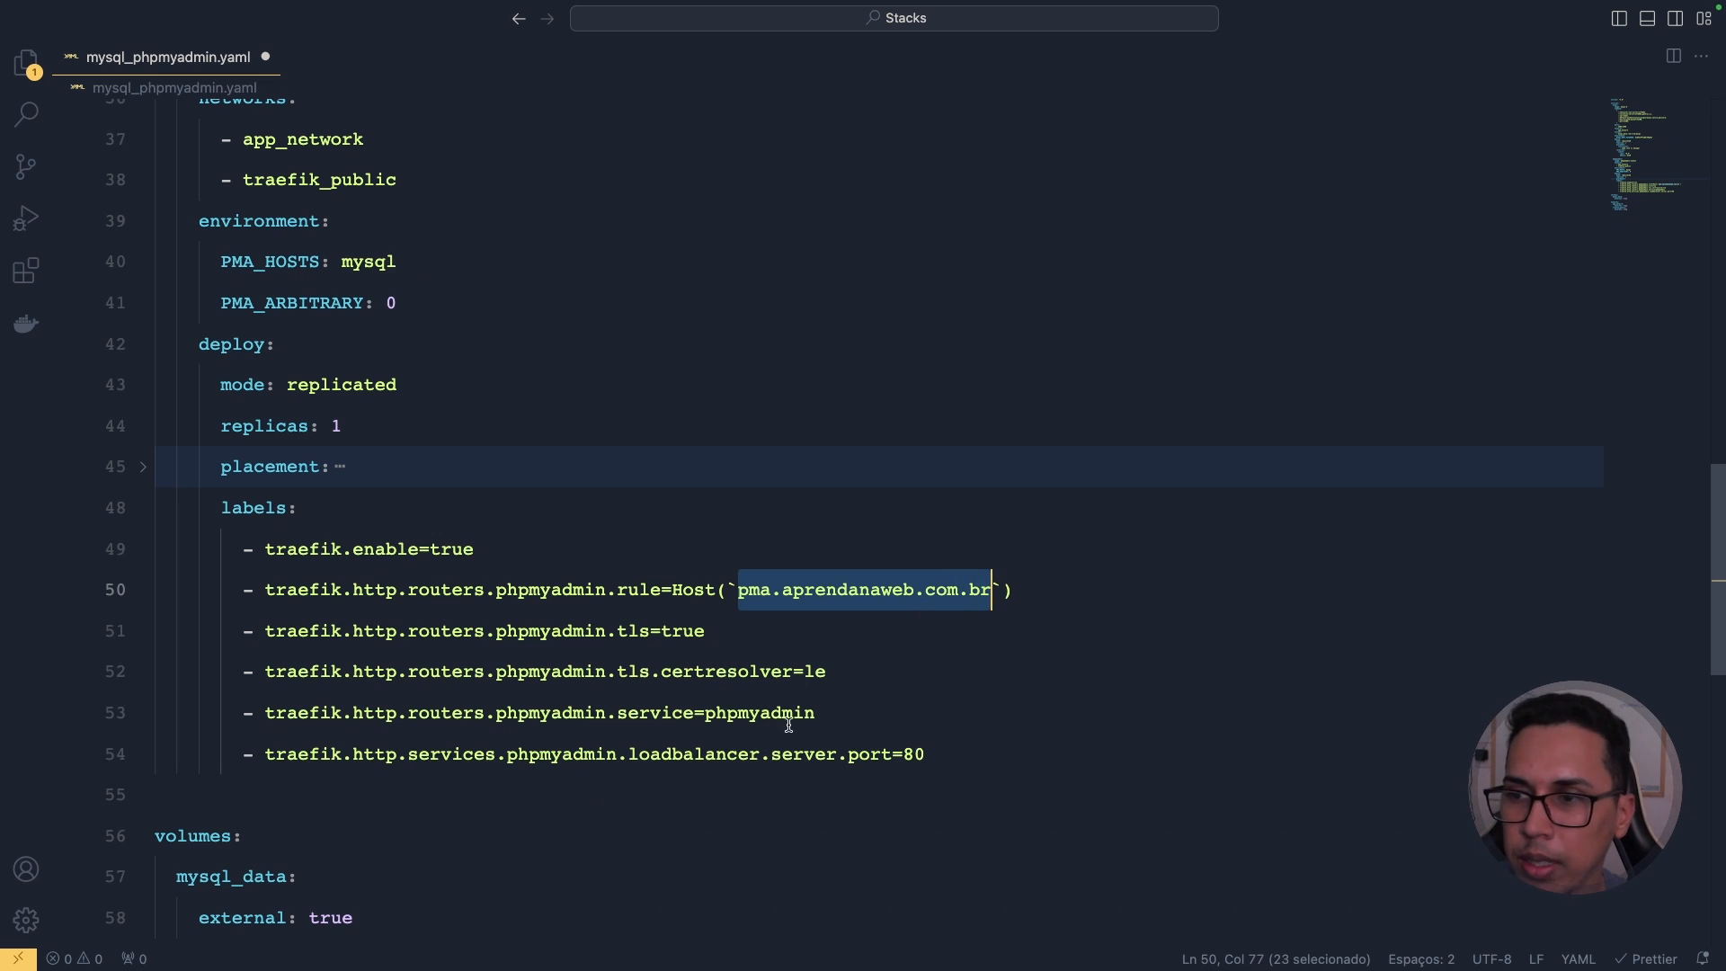
scroll(789, 723, up, 10)
click(142, 202)
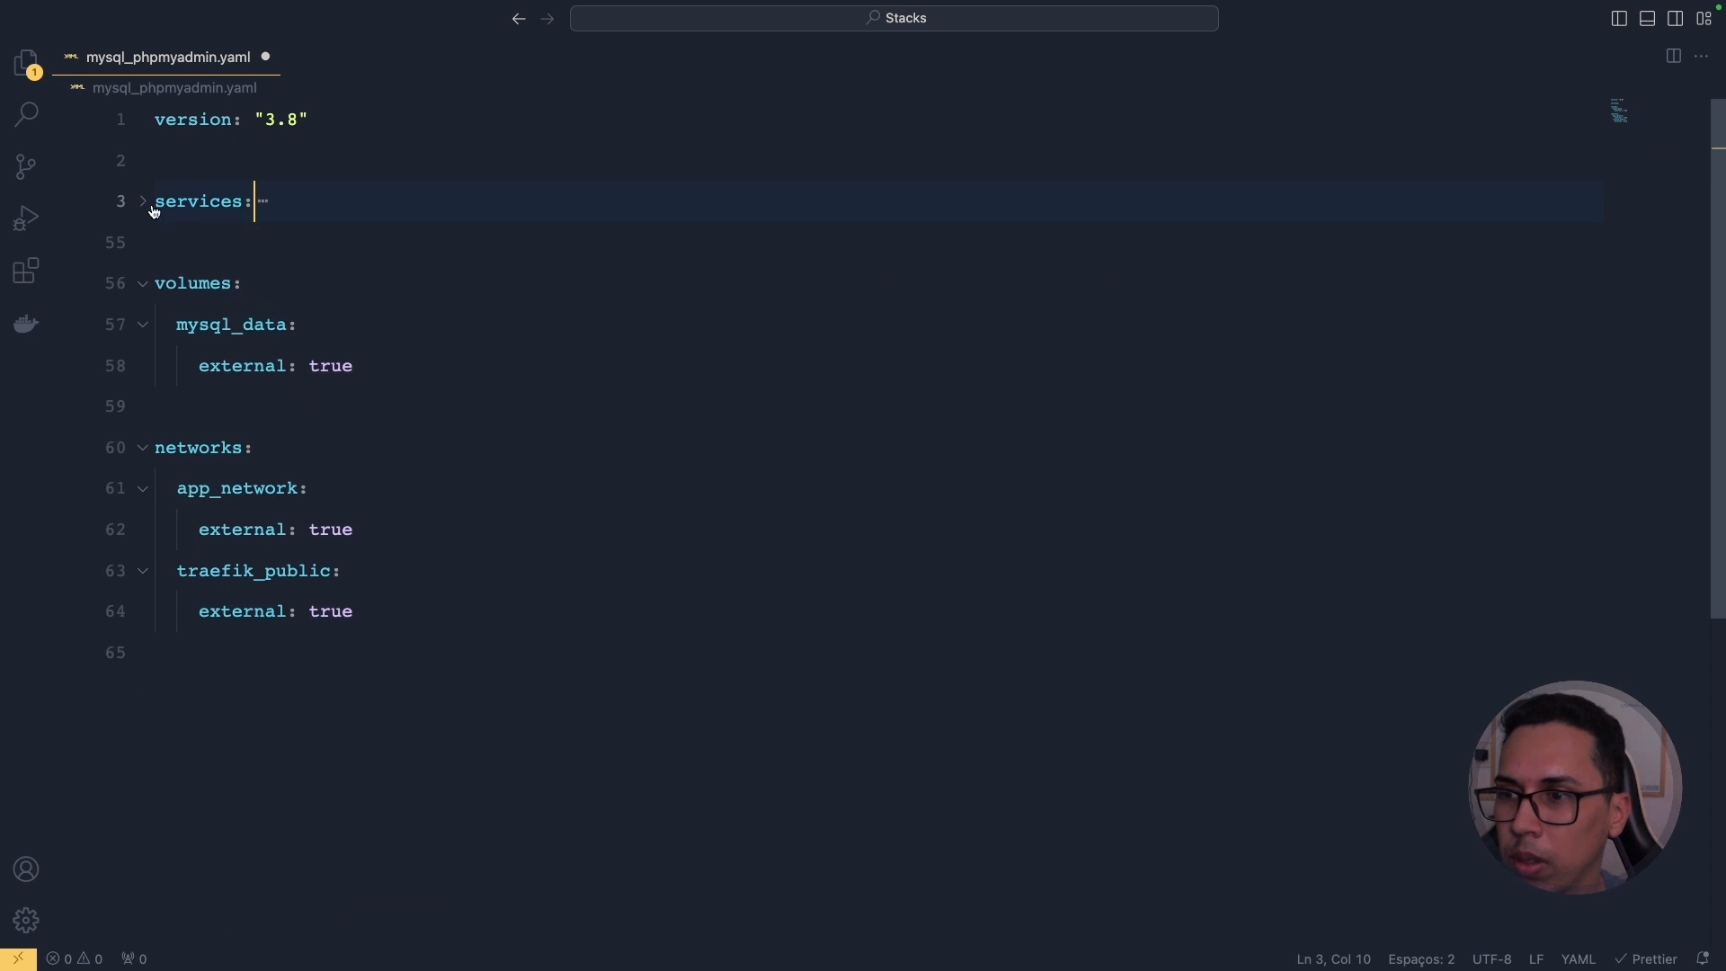
double_click(202, 282)
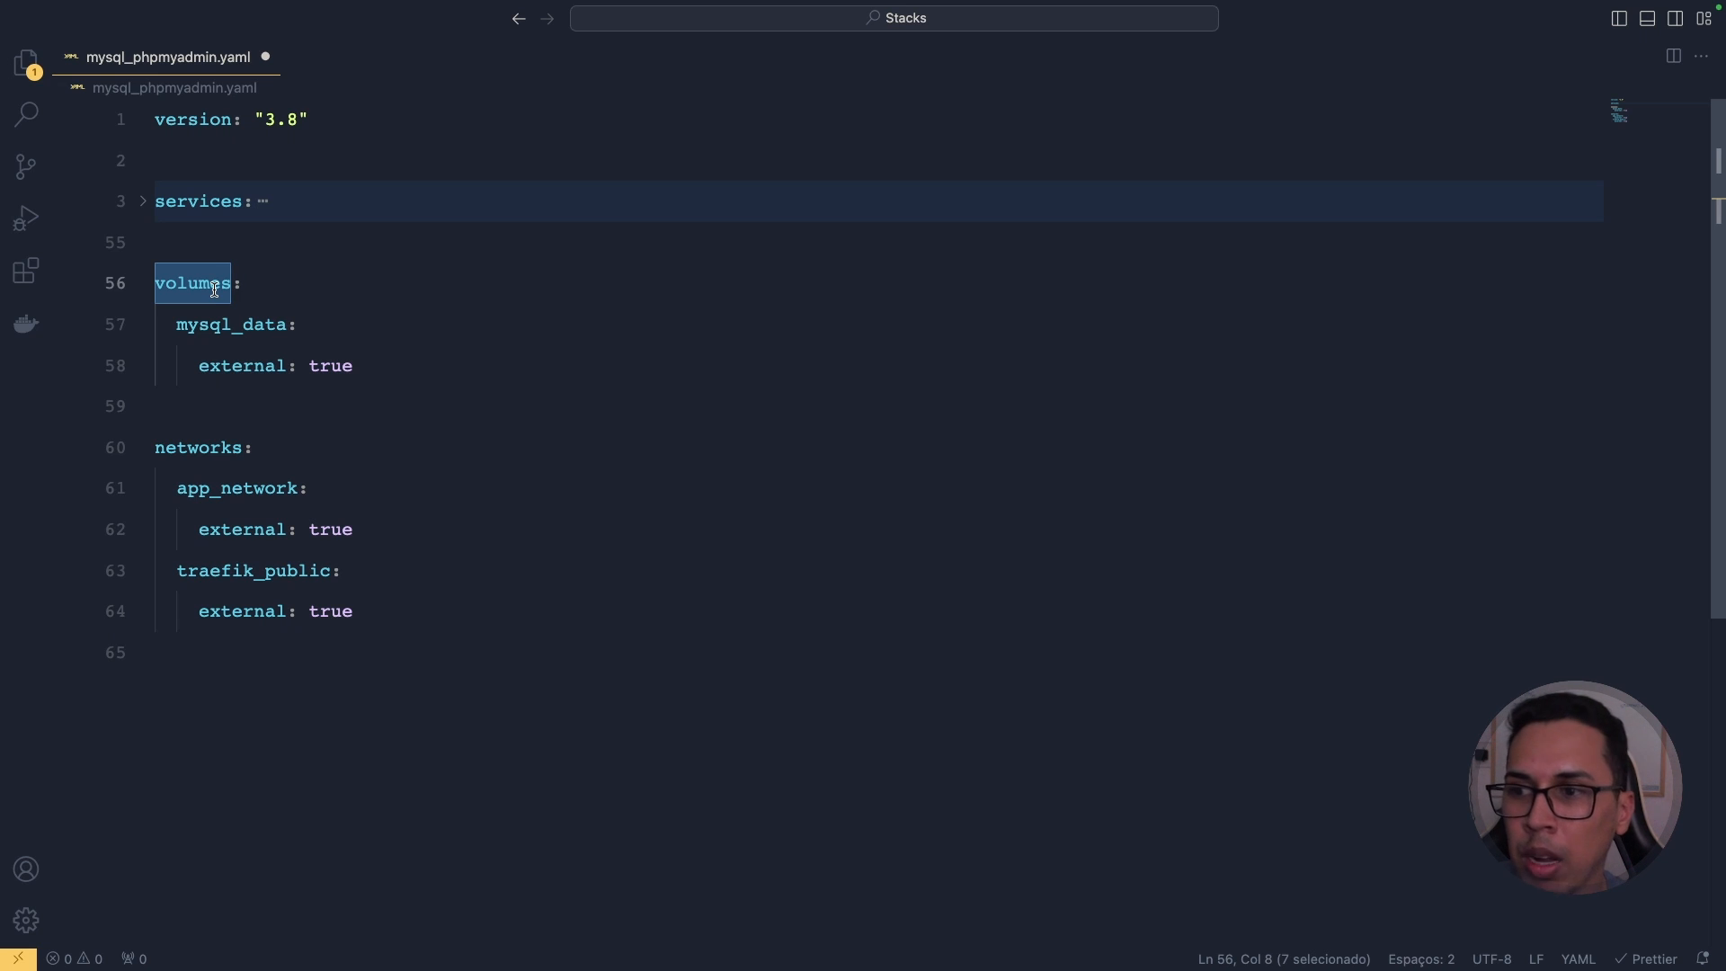
double_click(225, 327)
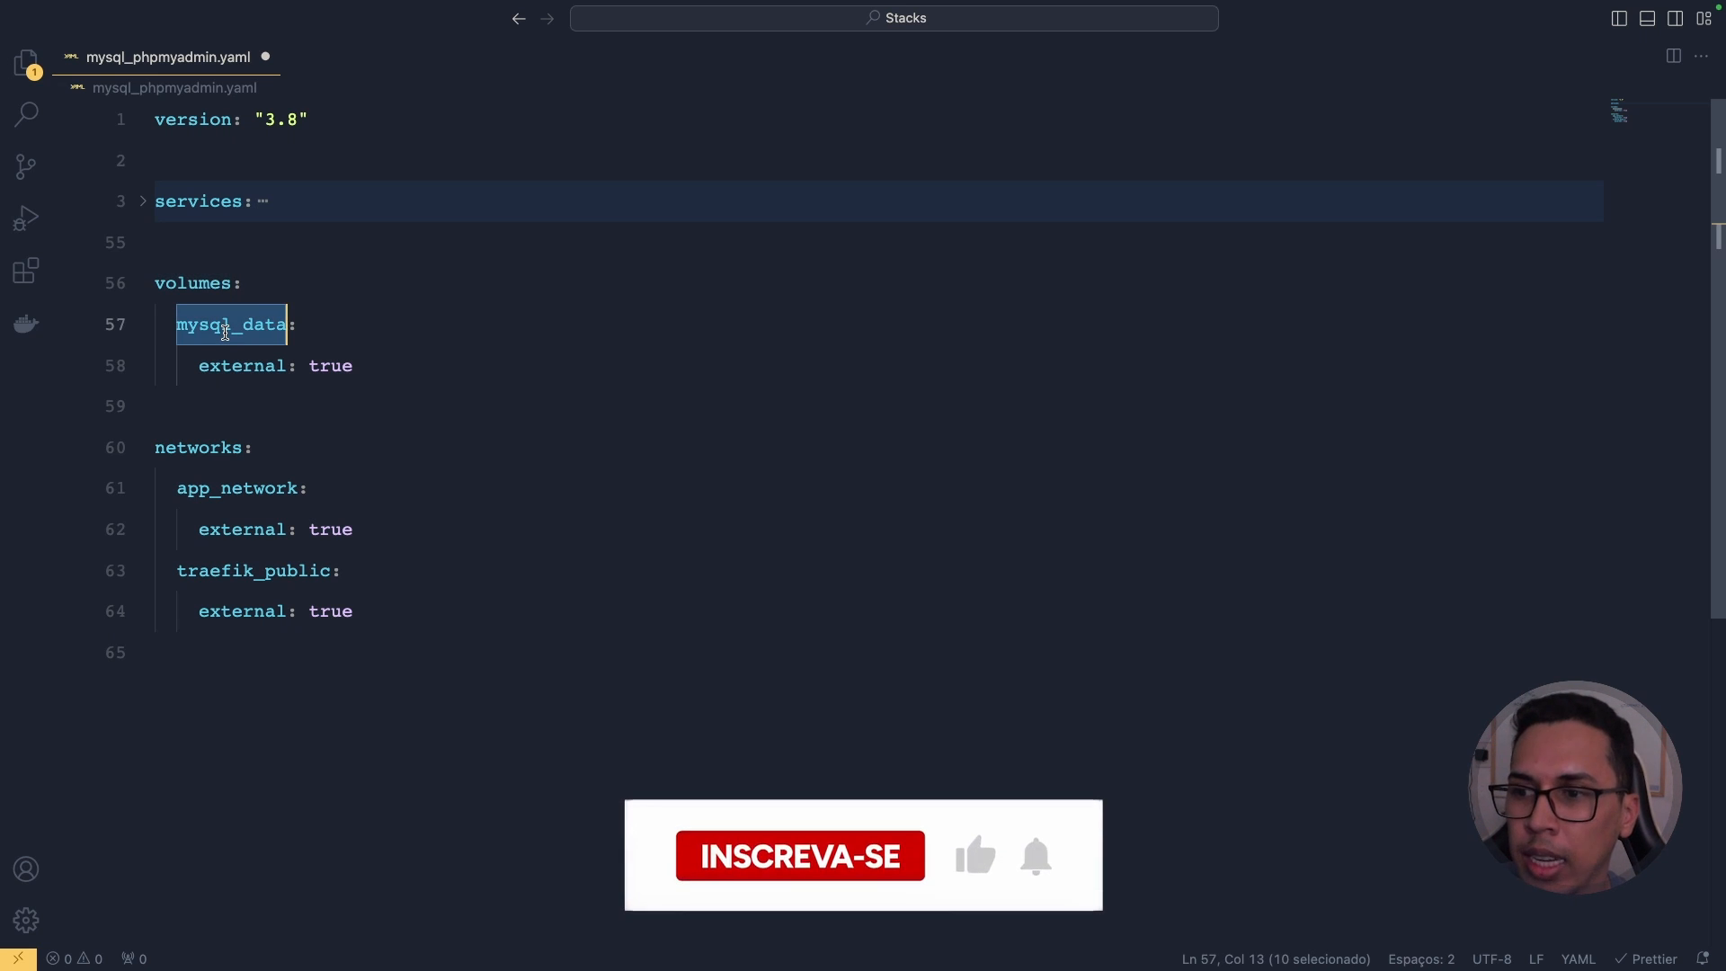
double_click(244, 366)
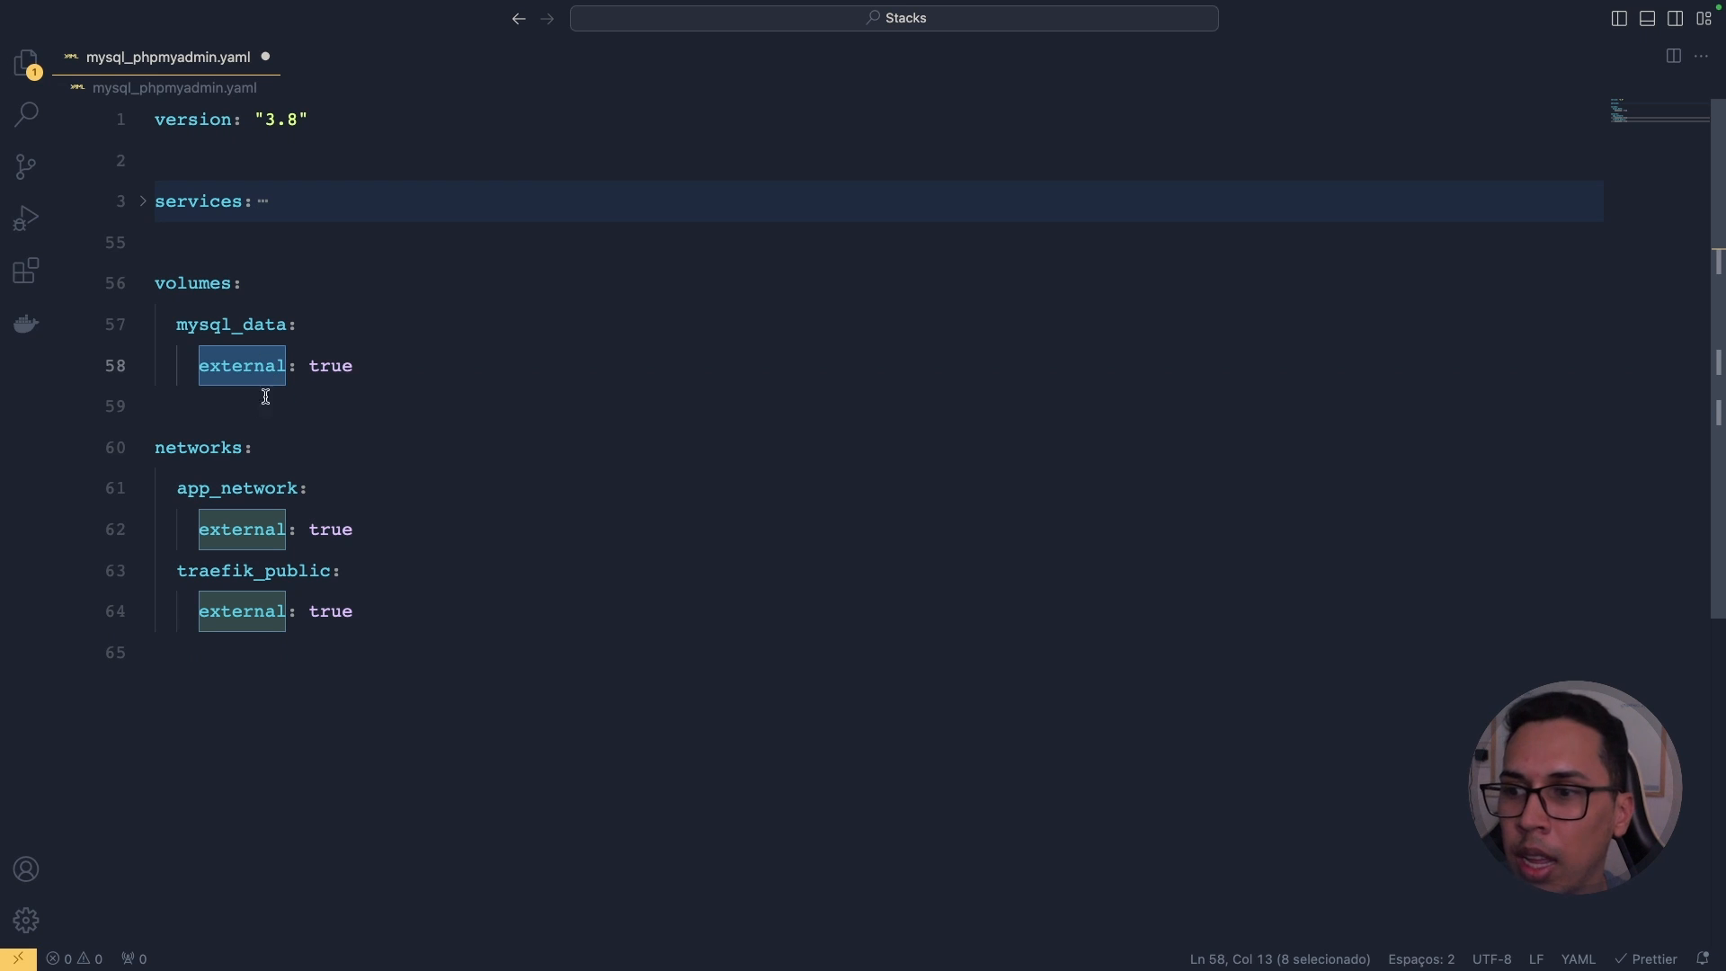
double_click(175, 451)
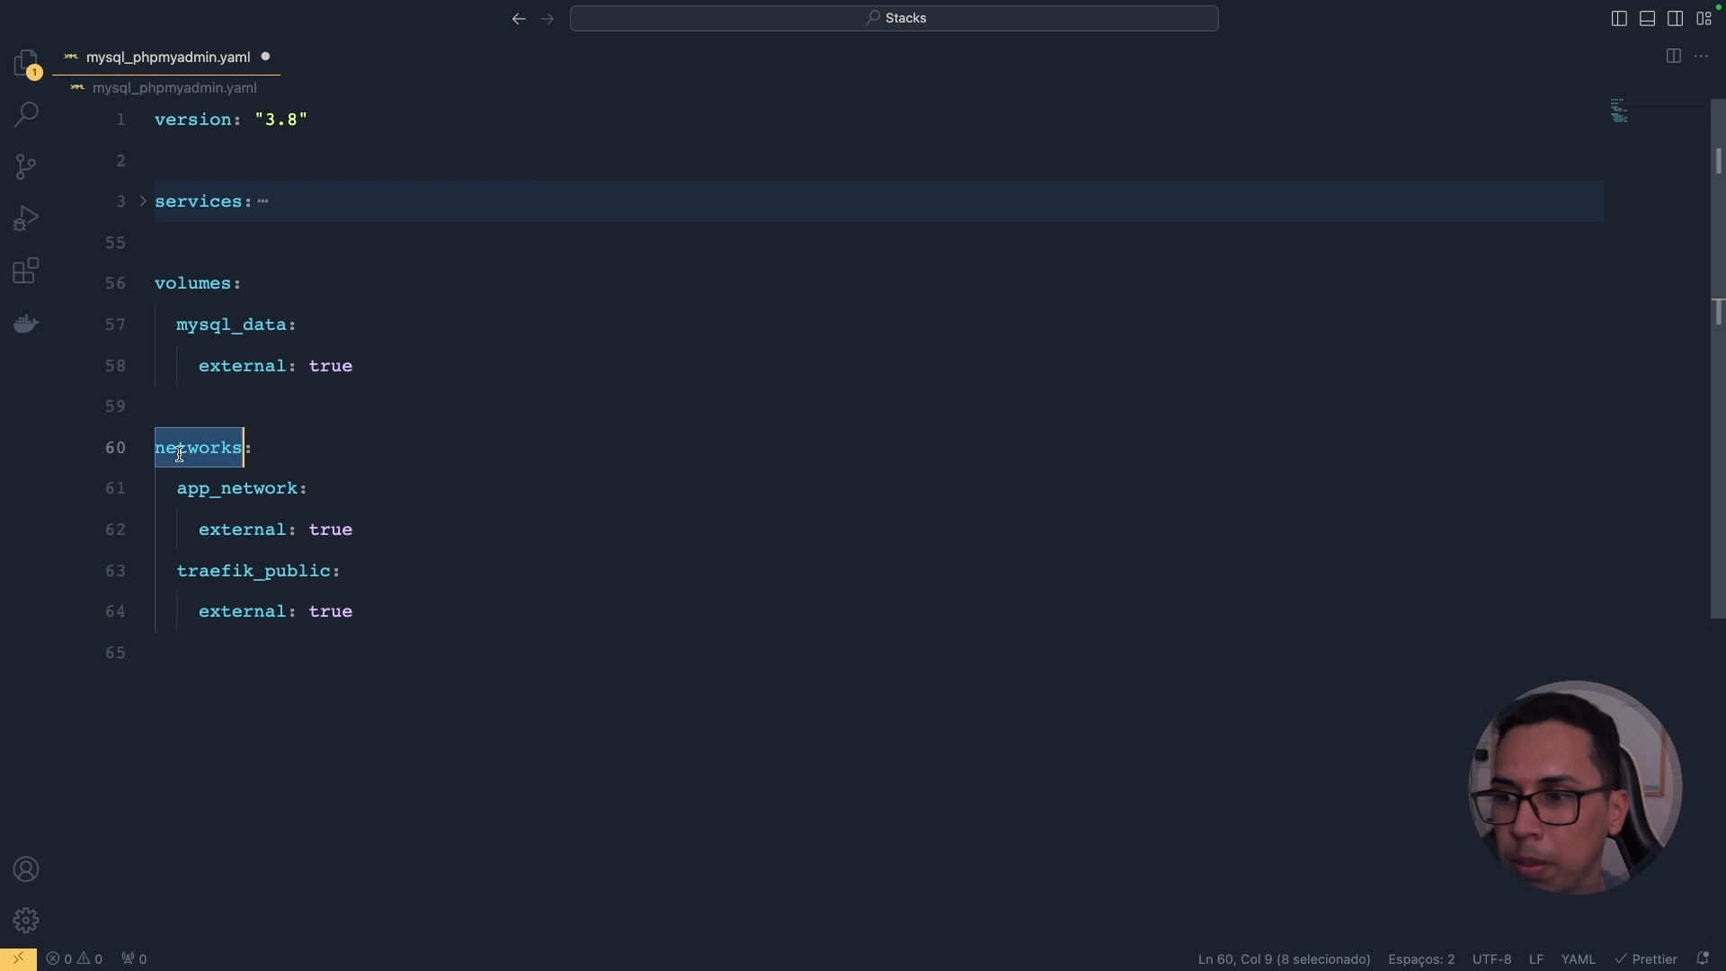
double_click(251, 486)
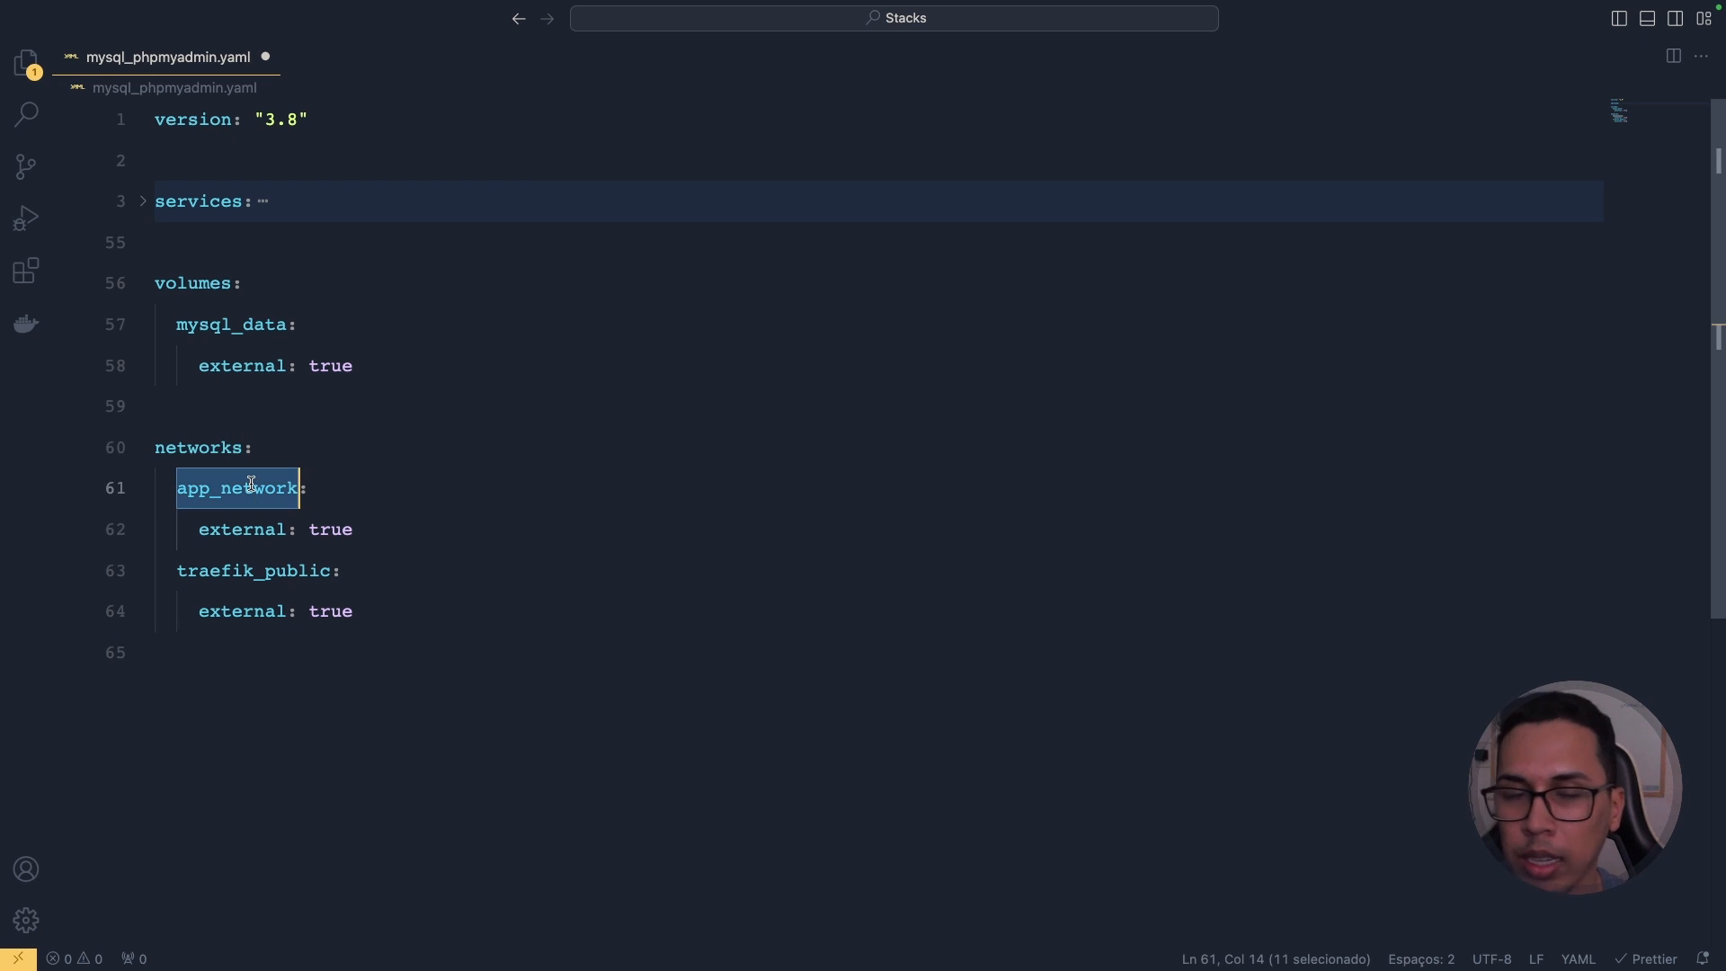
double_click(263, 568)
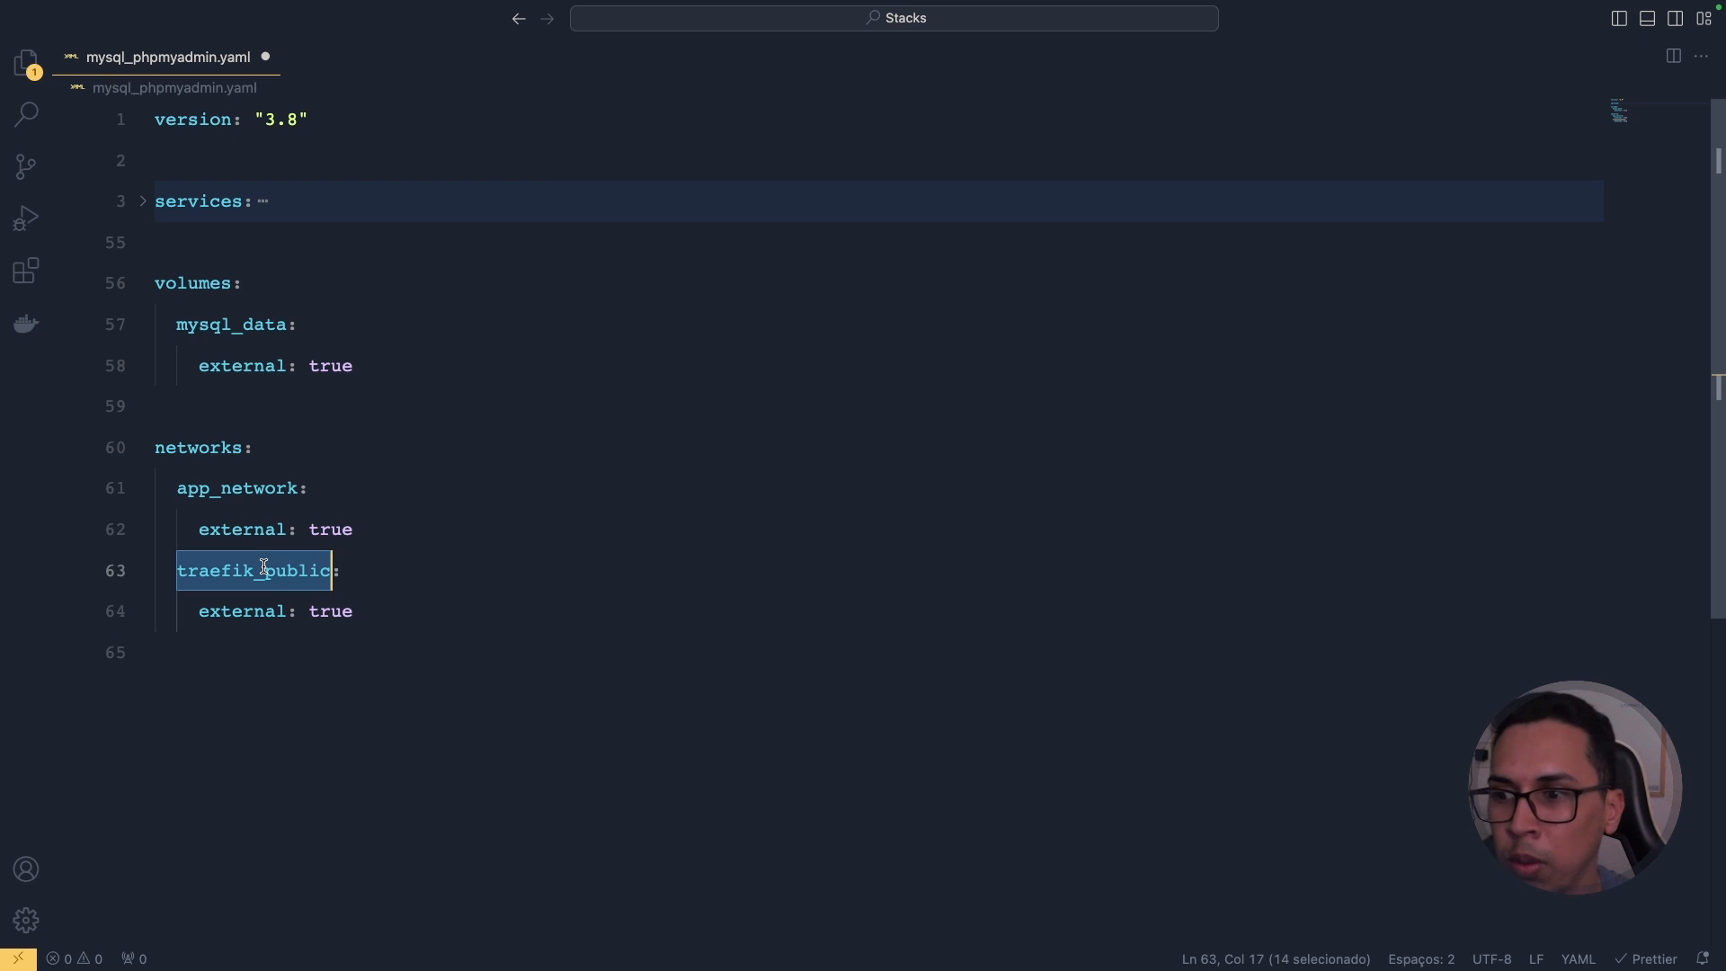
double_click(237, 487)
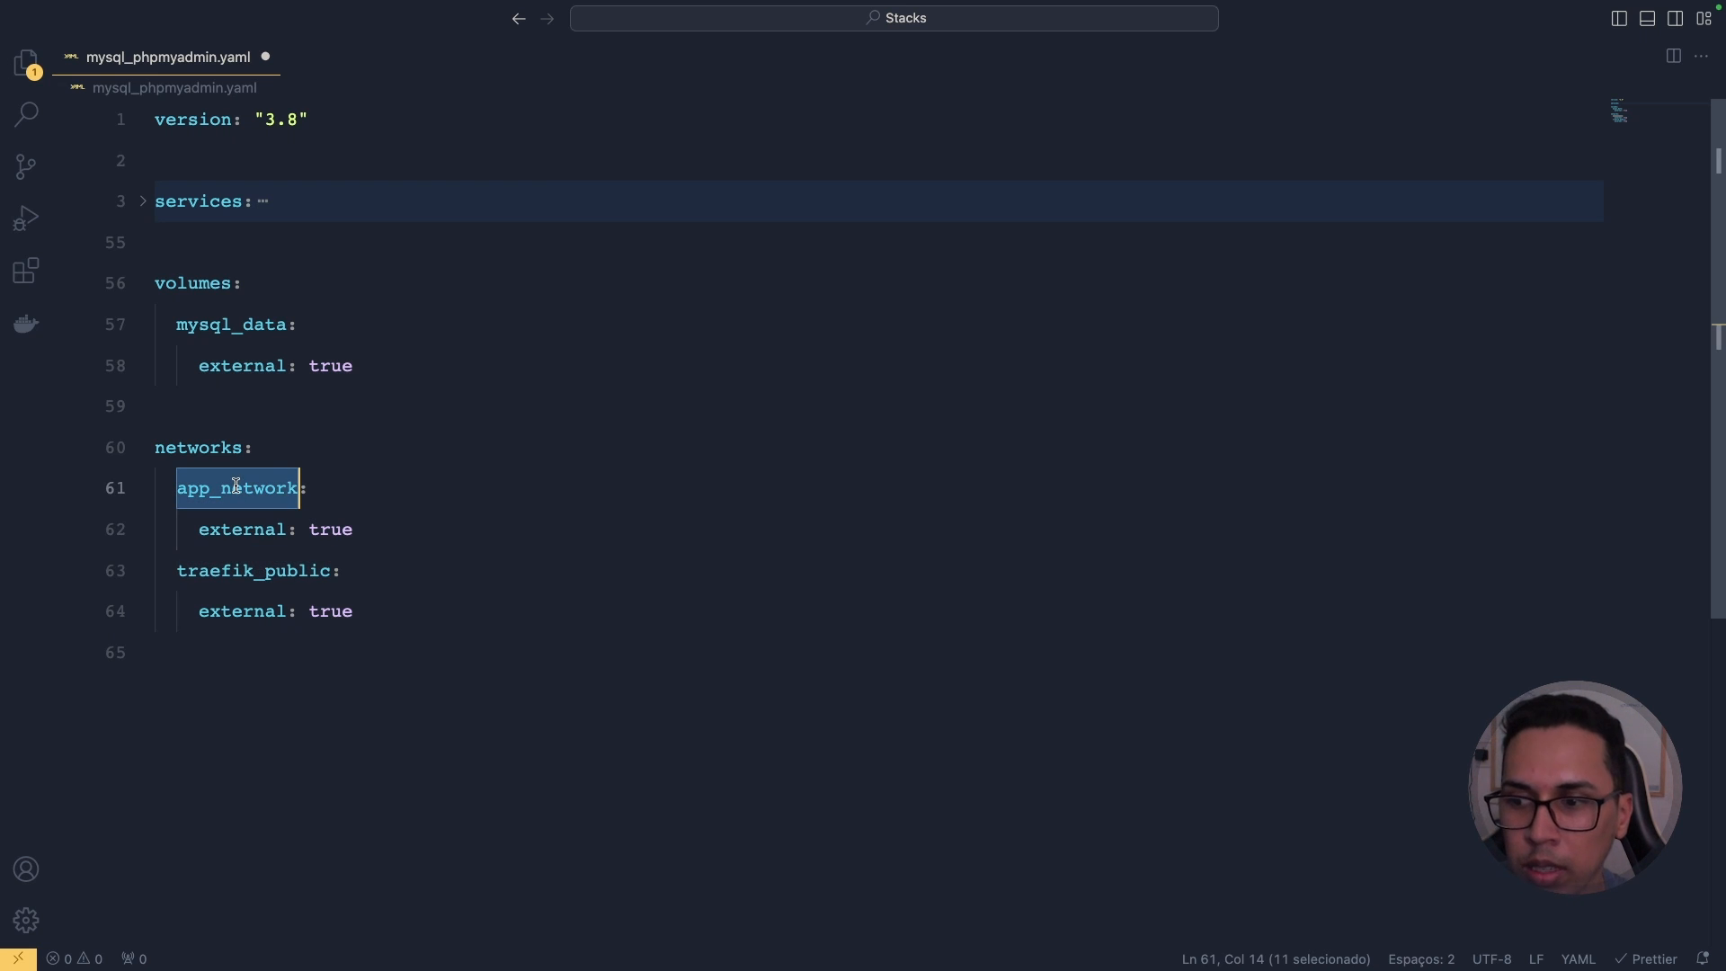
double_click(235, 528)
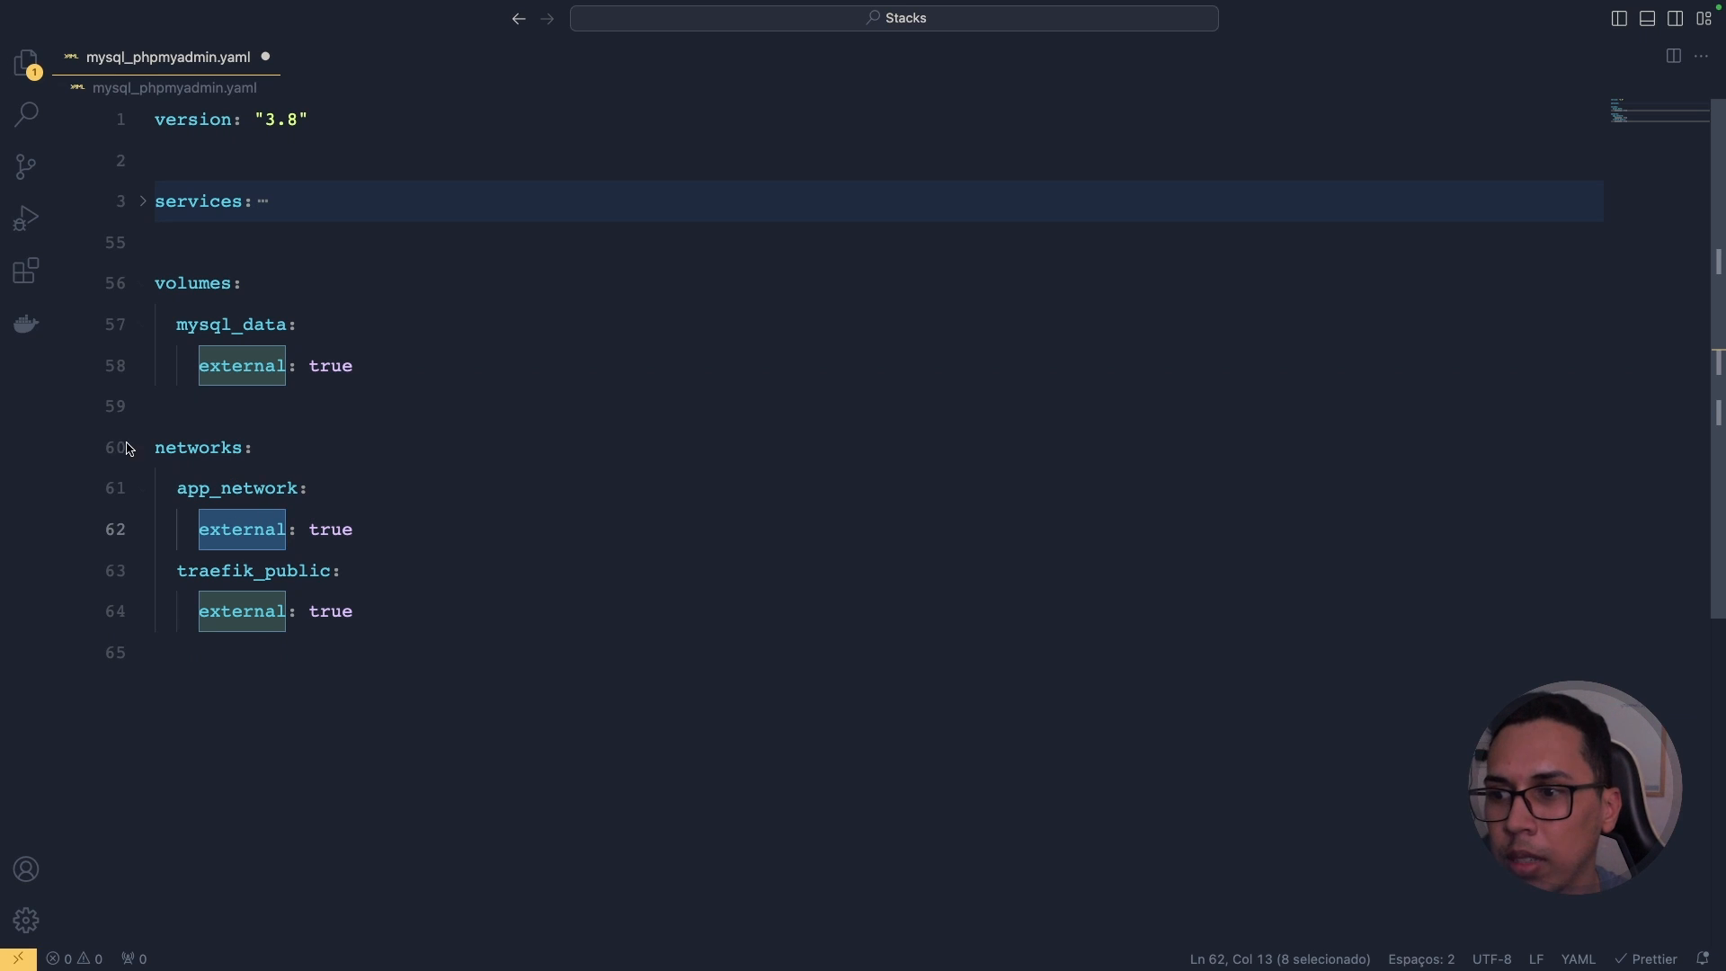
click(270, 447)
click(144, 208)
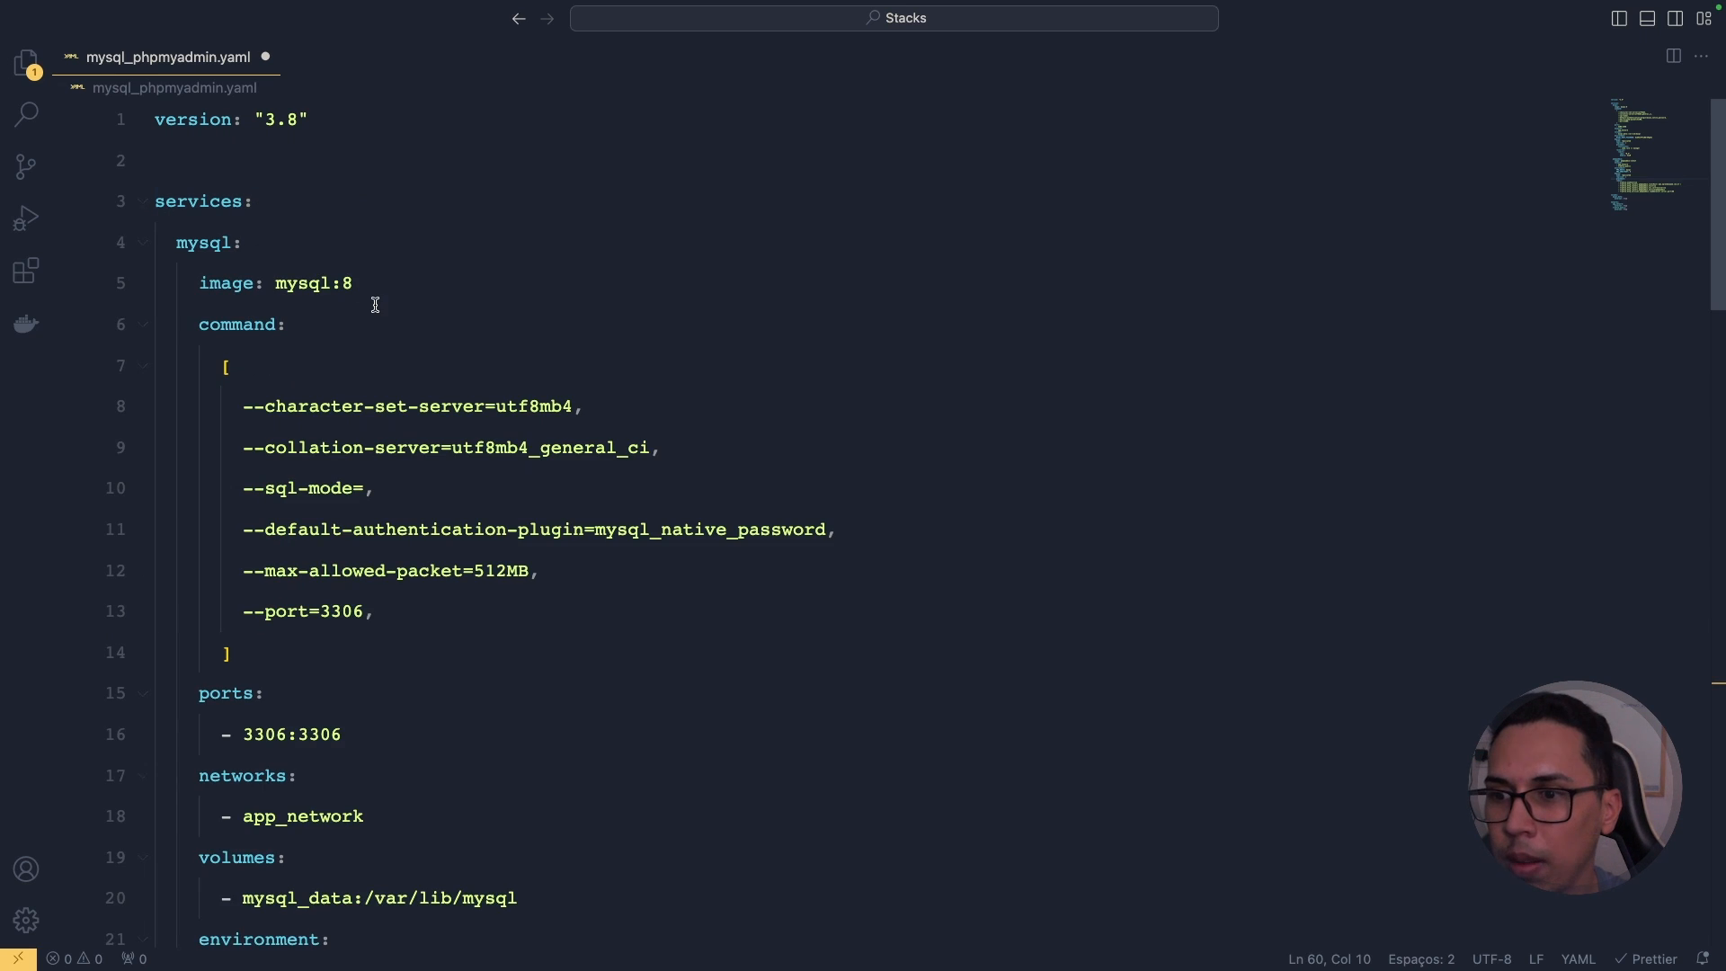
scroll(374, 297, down, 10)
click(760, 374)
double_click(756, 374)
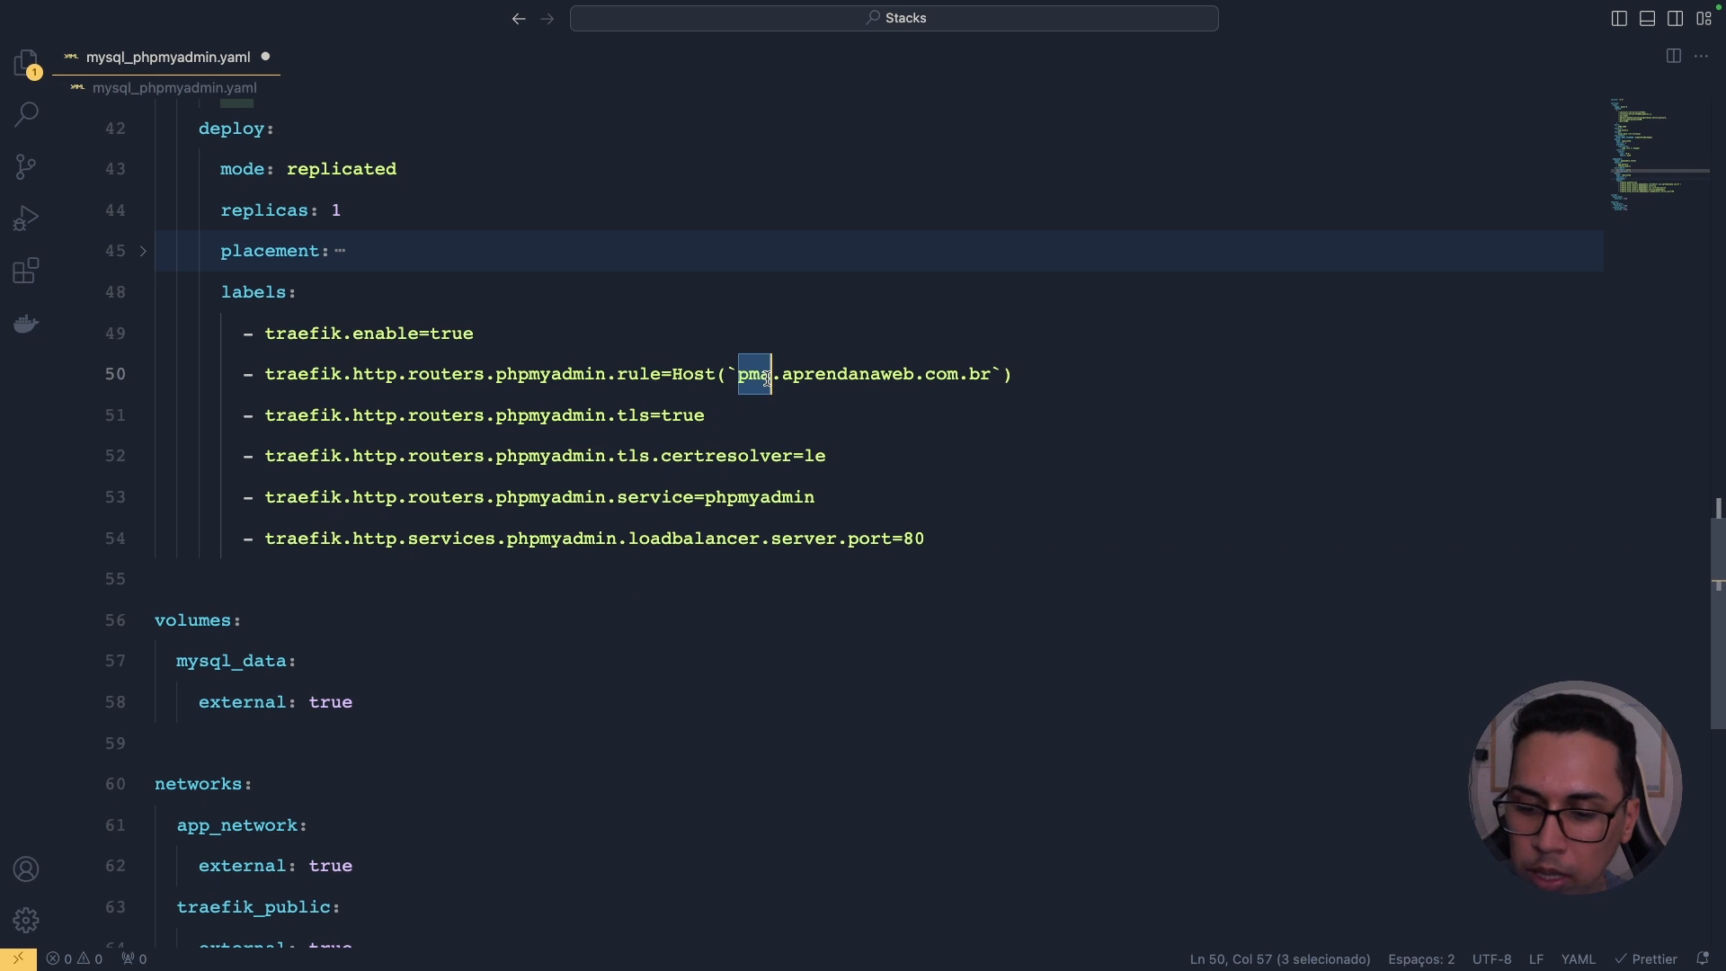
Step: Open Cloudflare's DNS records for aprendanaweb.com.br and start a new record
key(ctrl+Left)
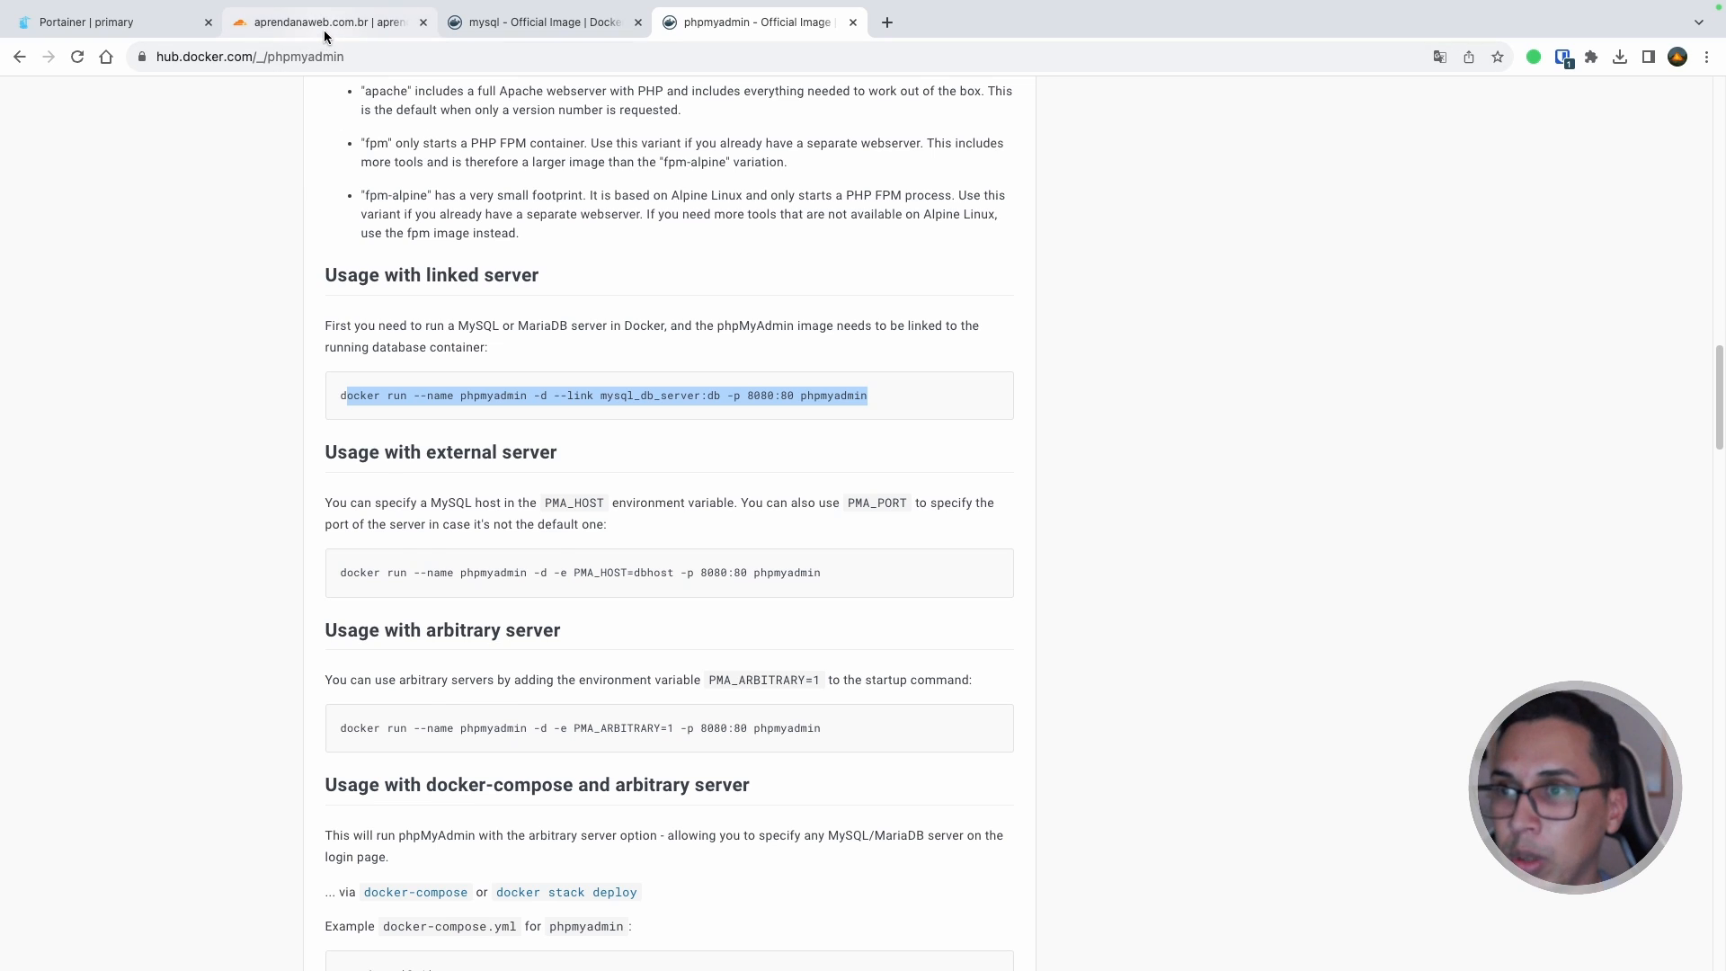
click(324, 30)
click(132, 299)
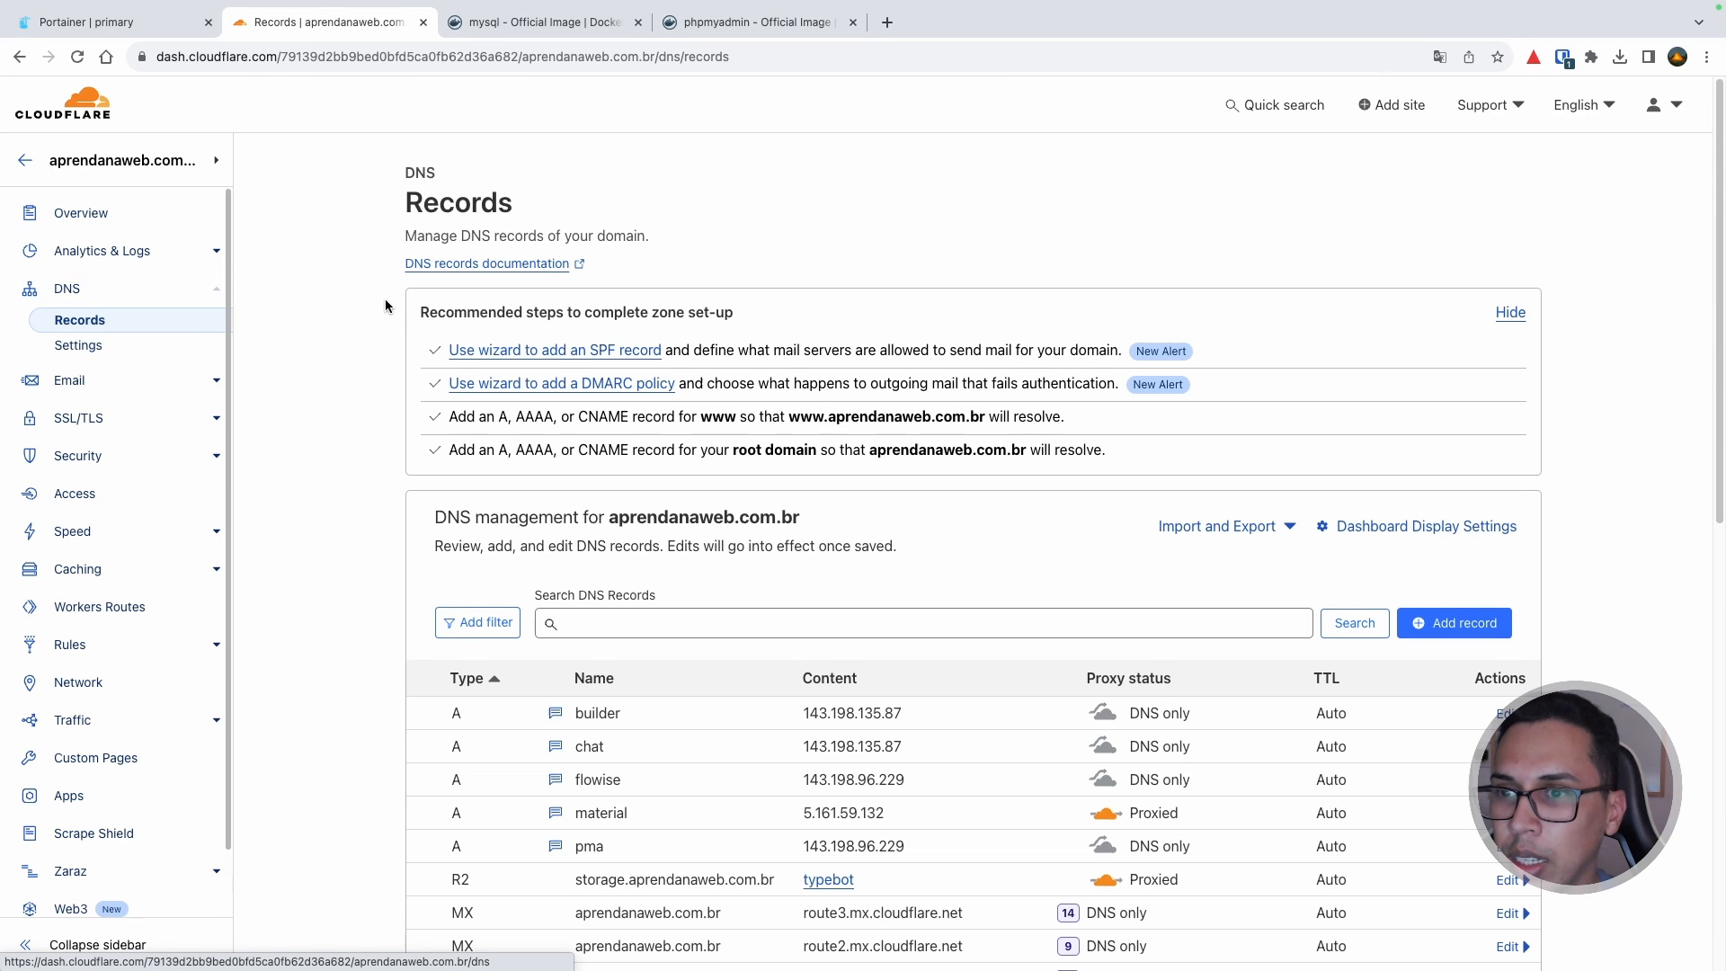
scroll(701, 432, down, 4)
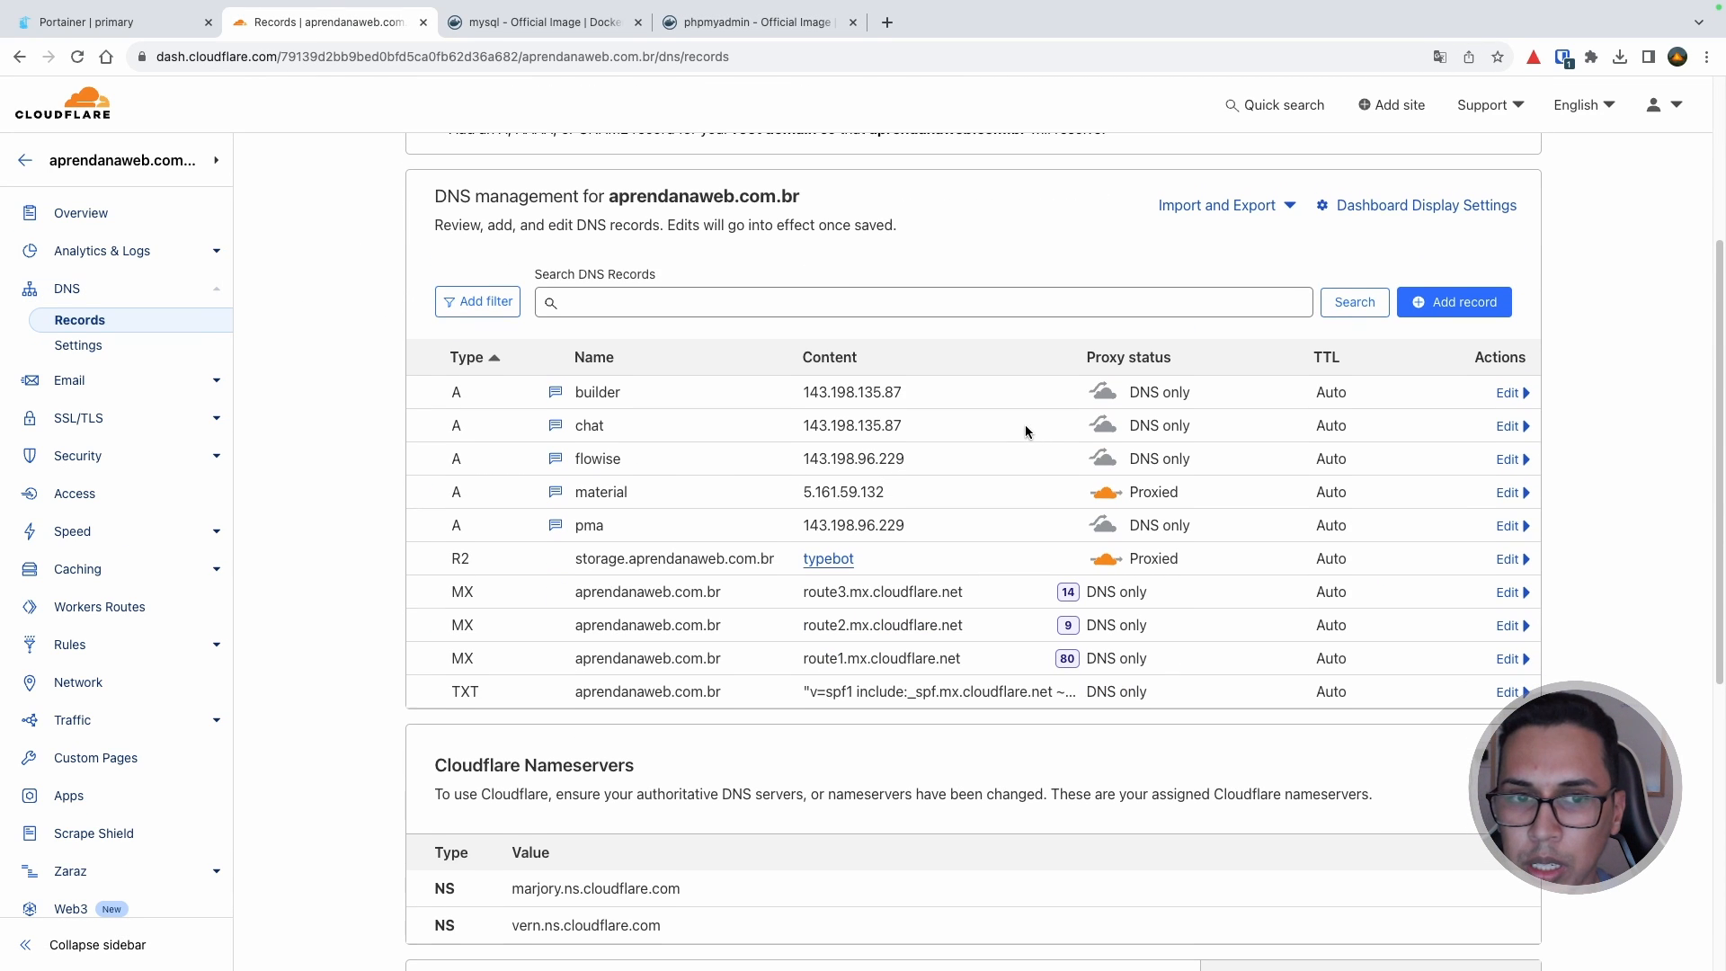
click(1407, 305)
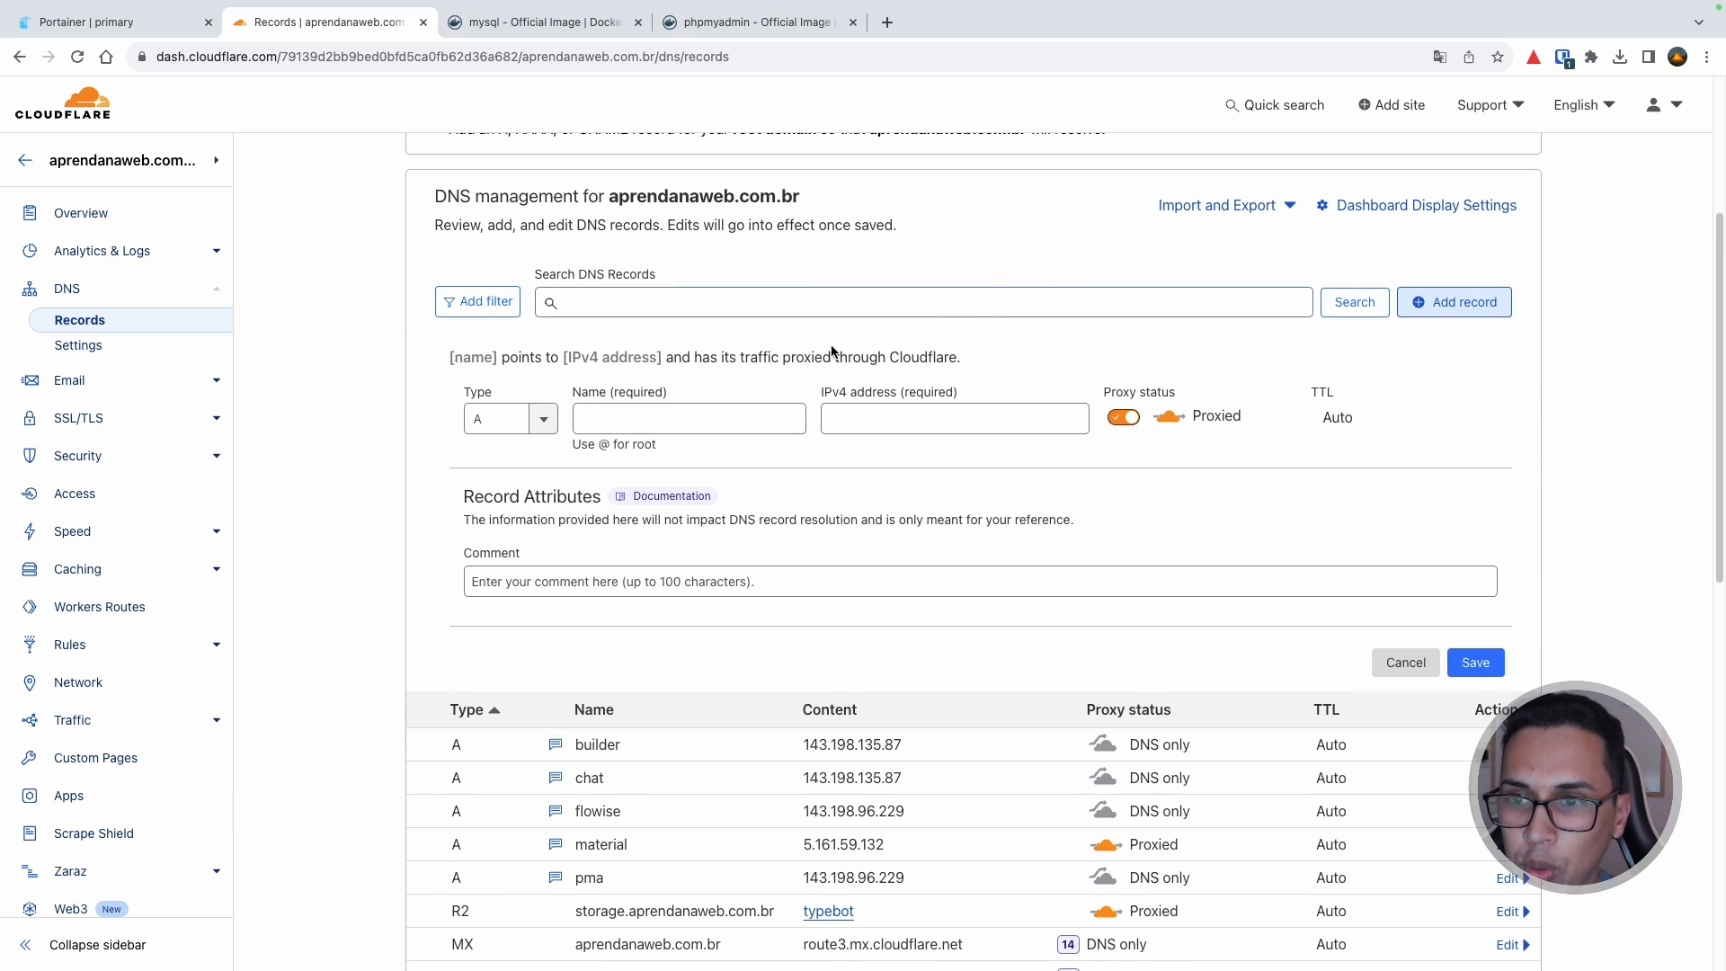
Step: Name the new A record pma (pma.aprendanaweb.com.br), then go to the Portainer dashboard
click(676, 419)
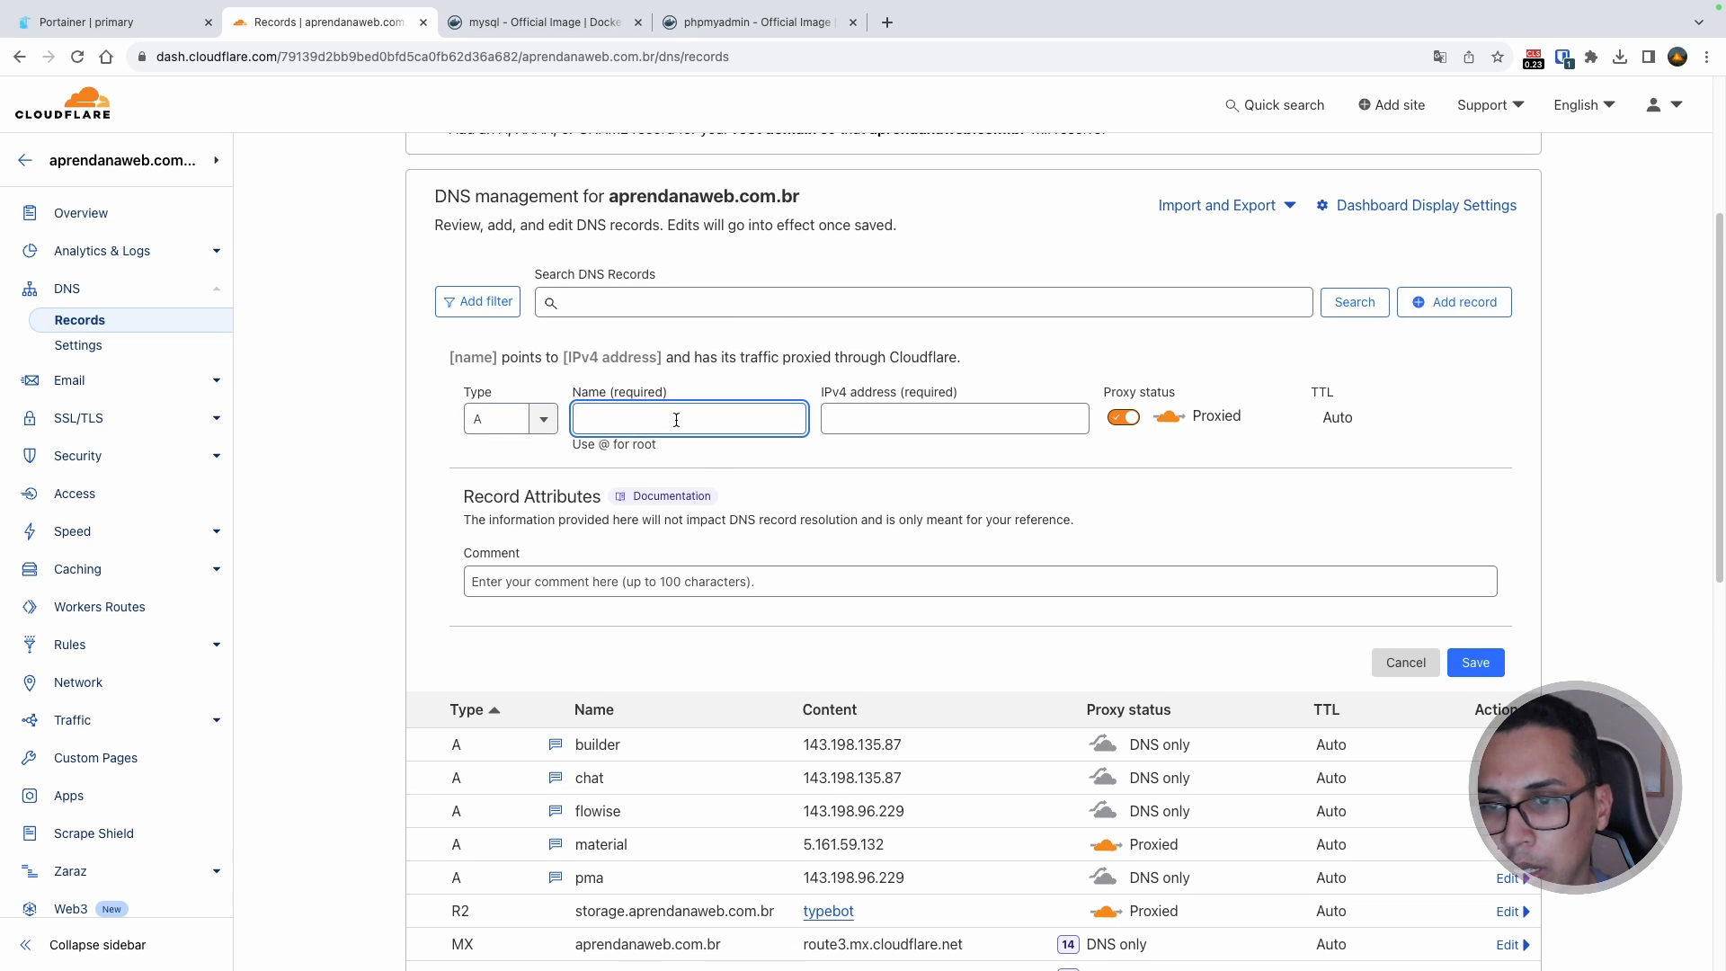
text(pma)
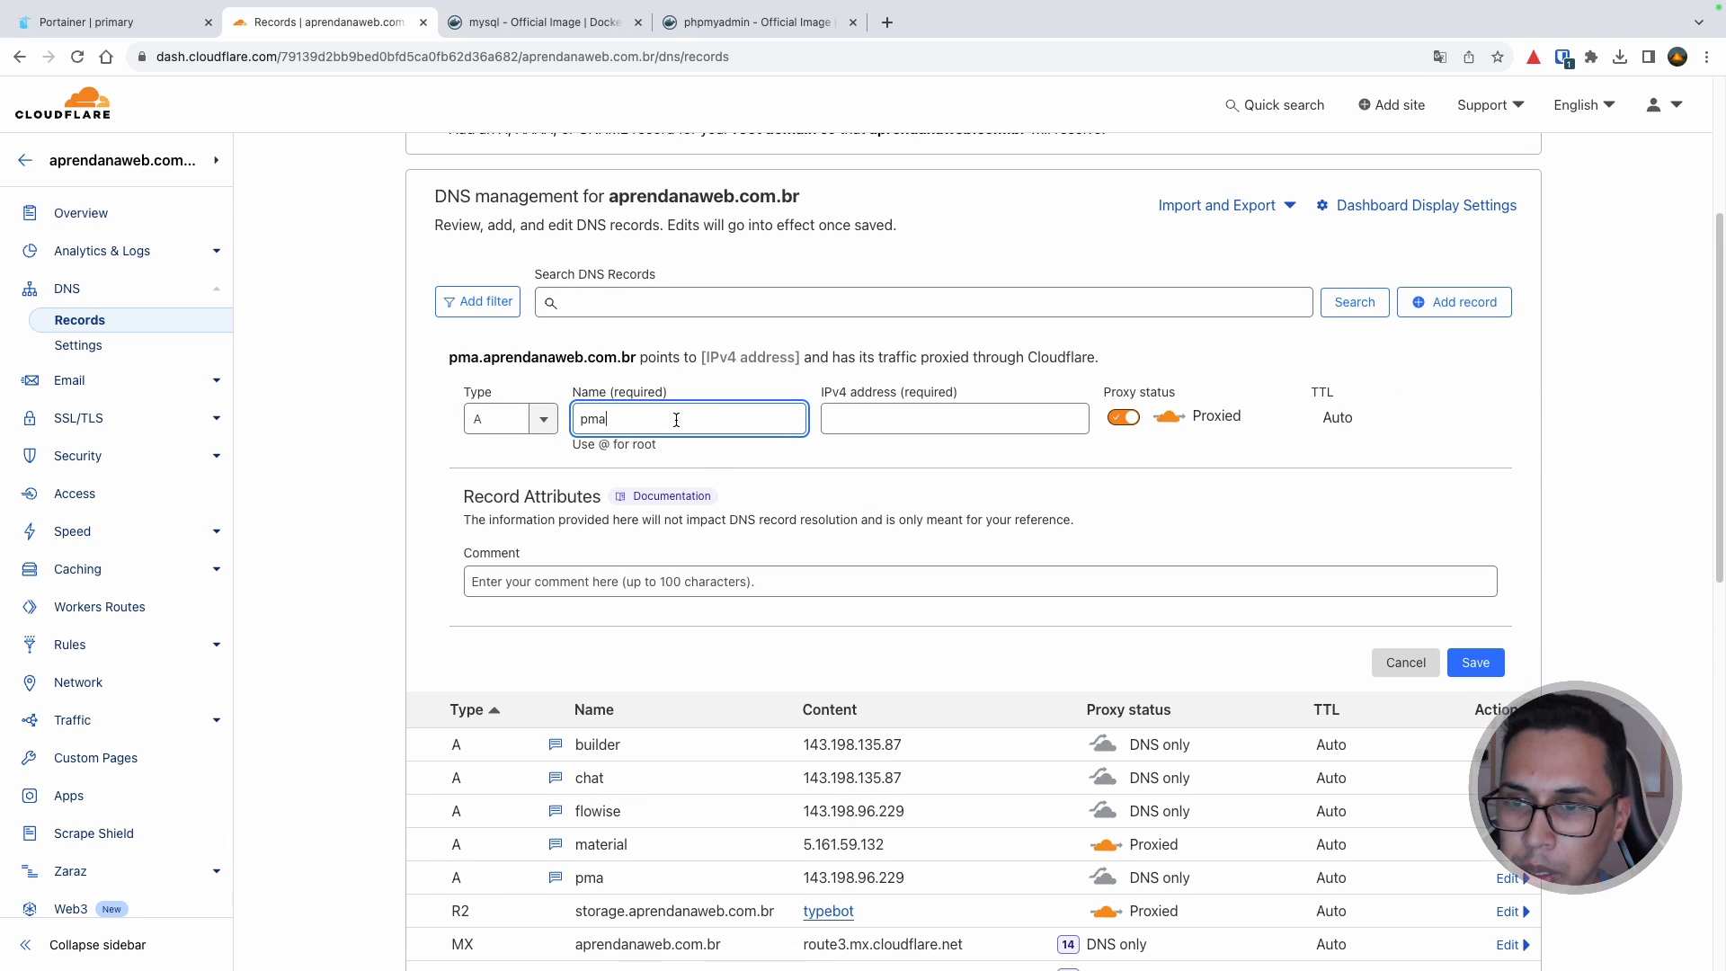
drag(438, 358, 631, 369)
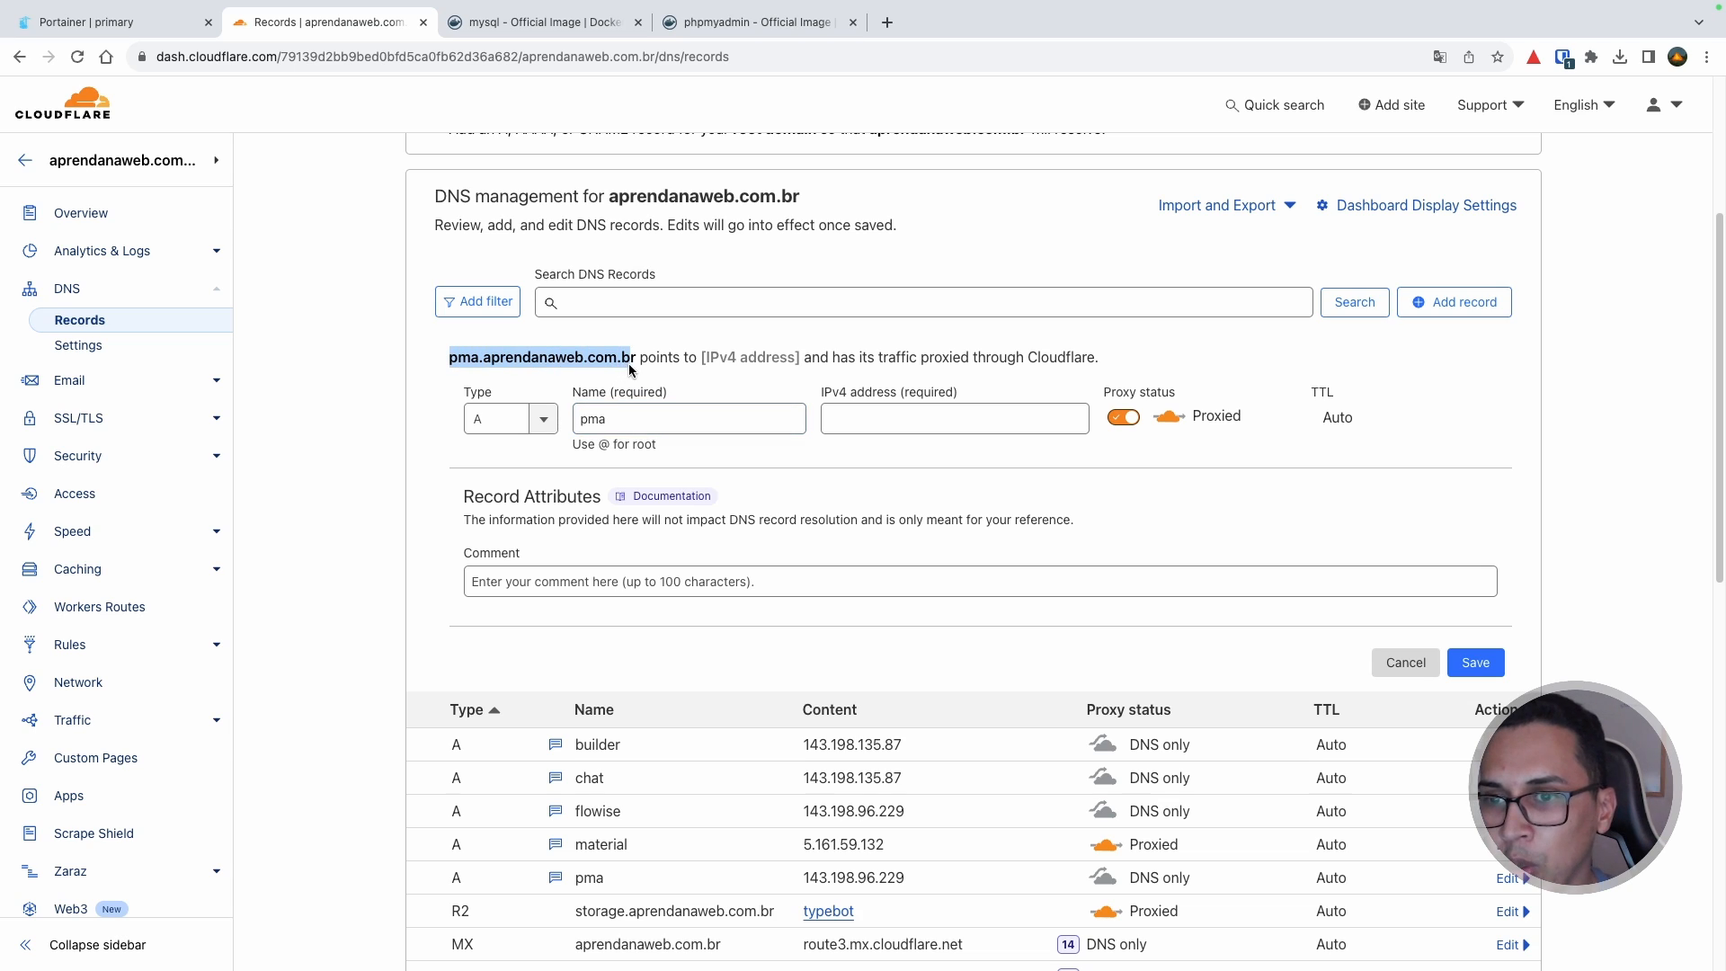
click(863, 420)
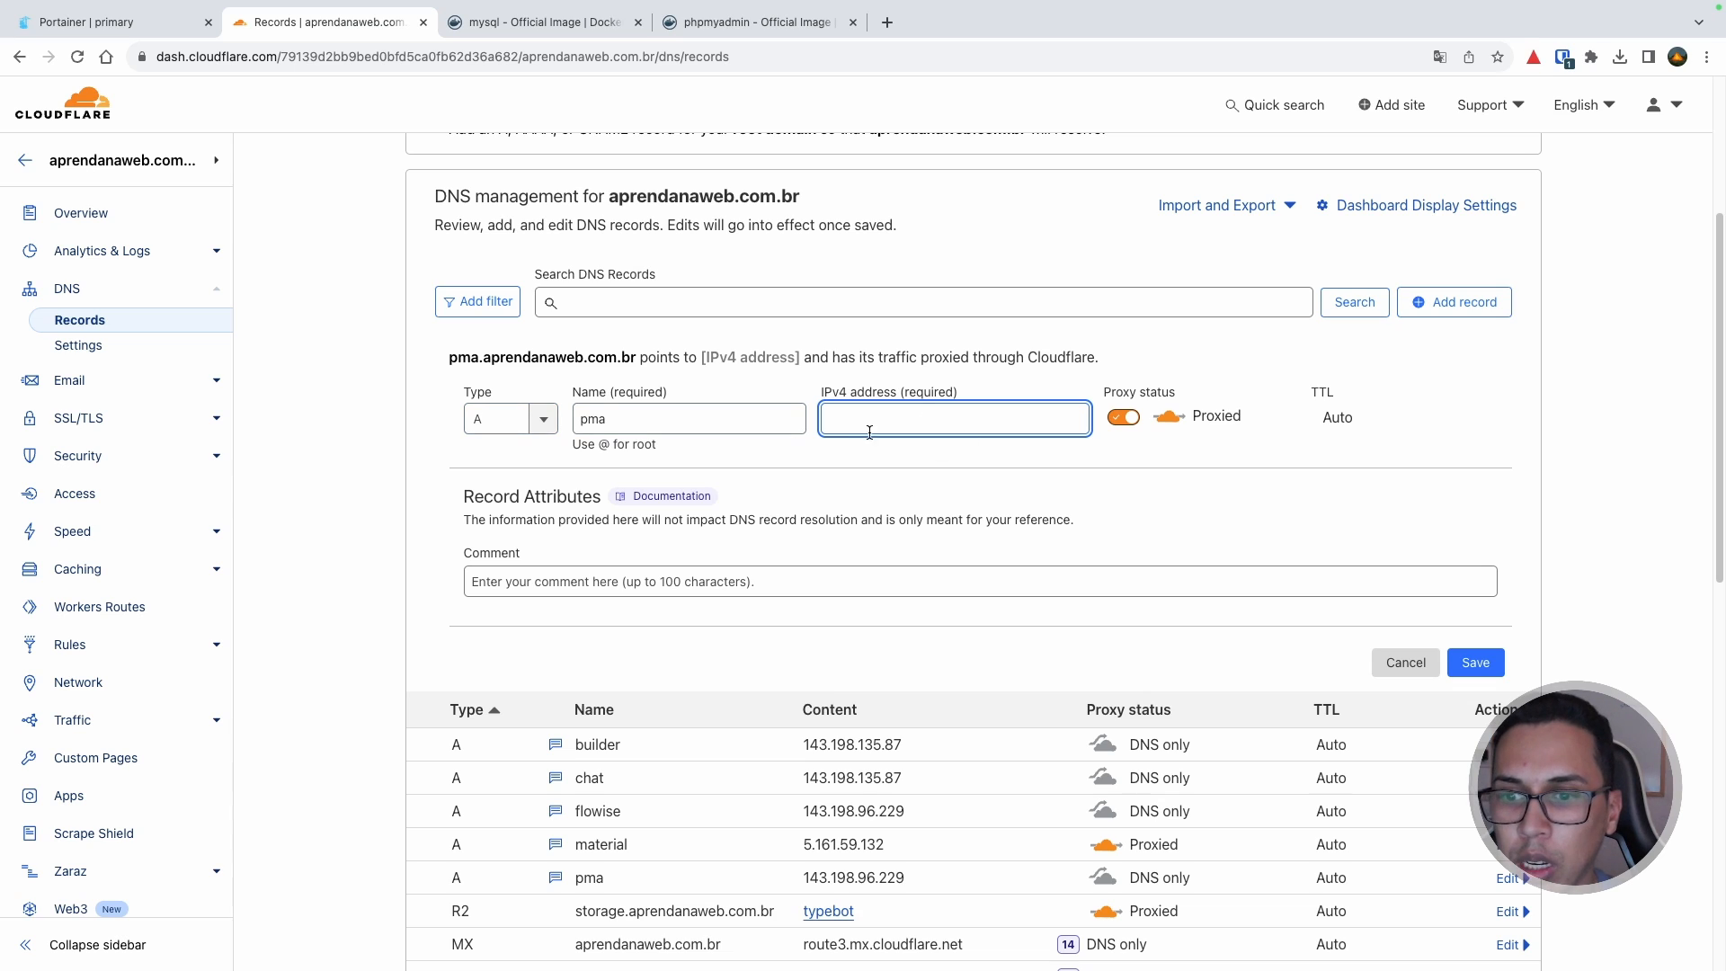
scroll(902, 504, down, 1)
scroll(988, 657, down, 1)
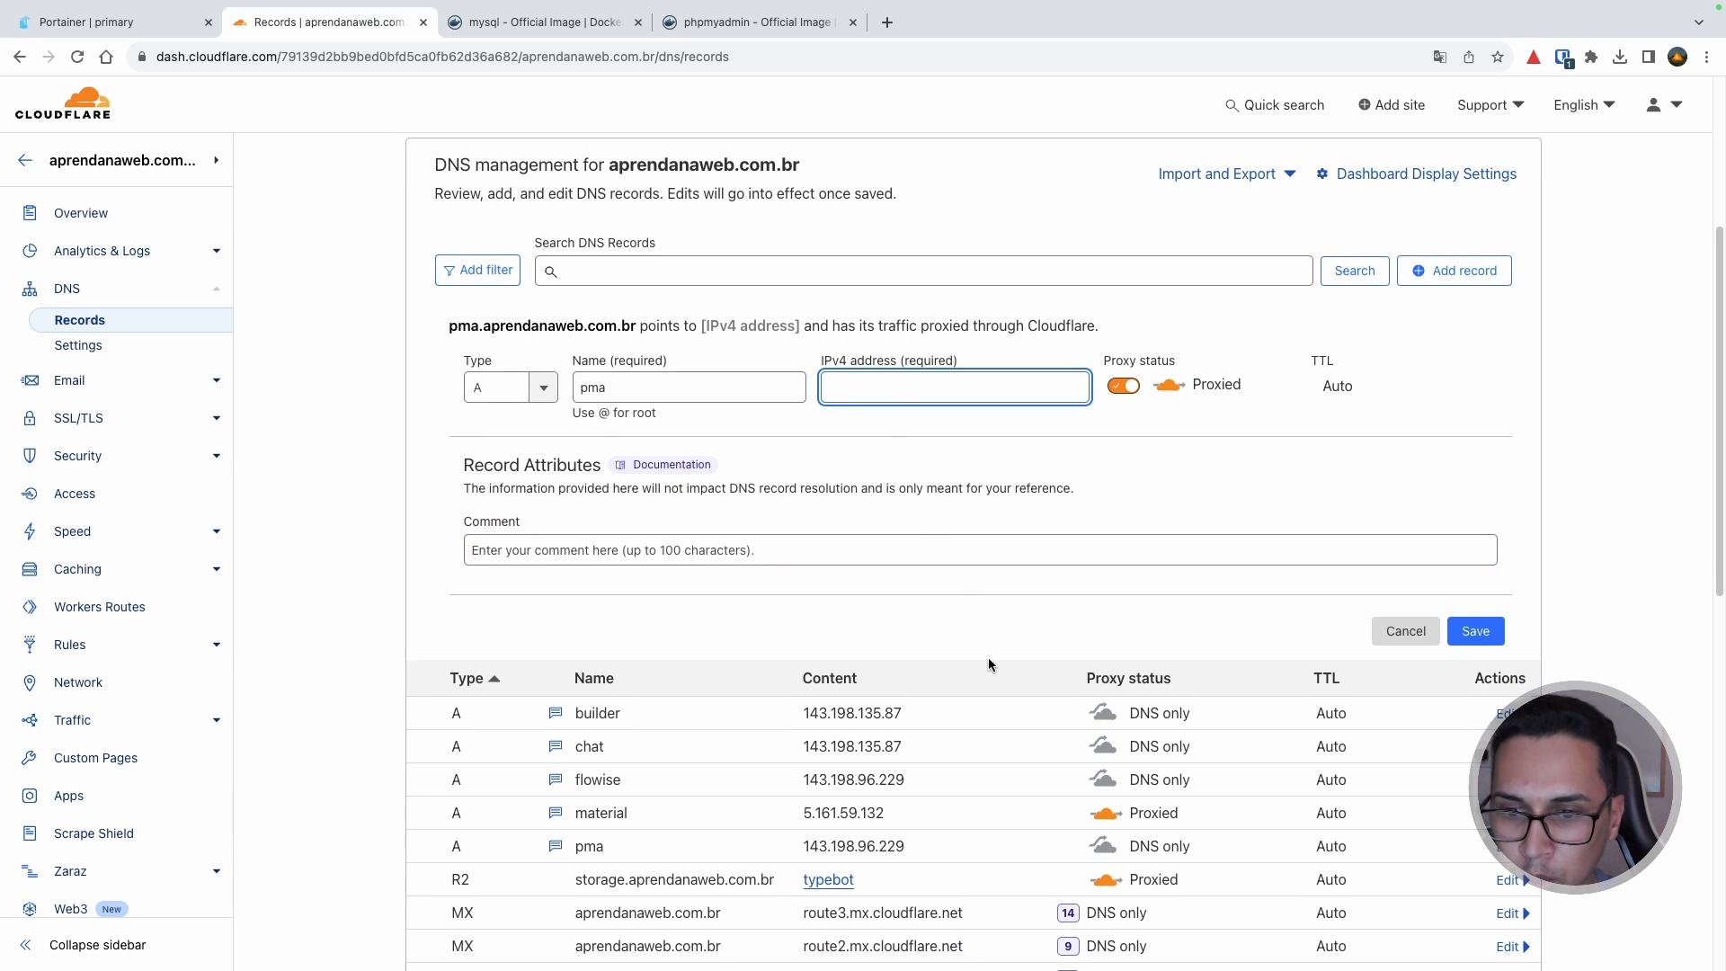
click(144, 16)
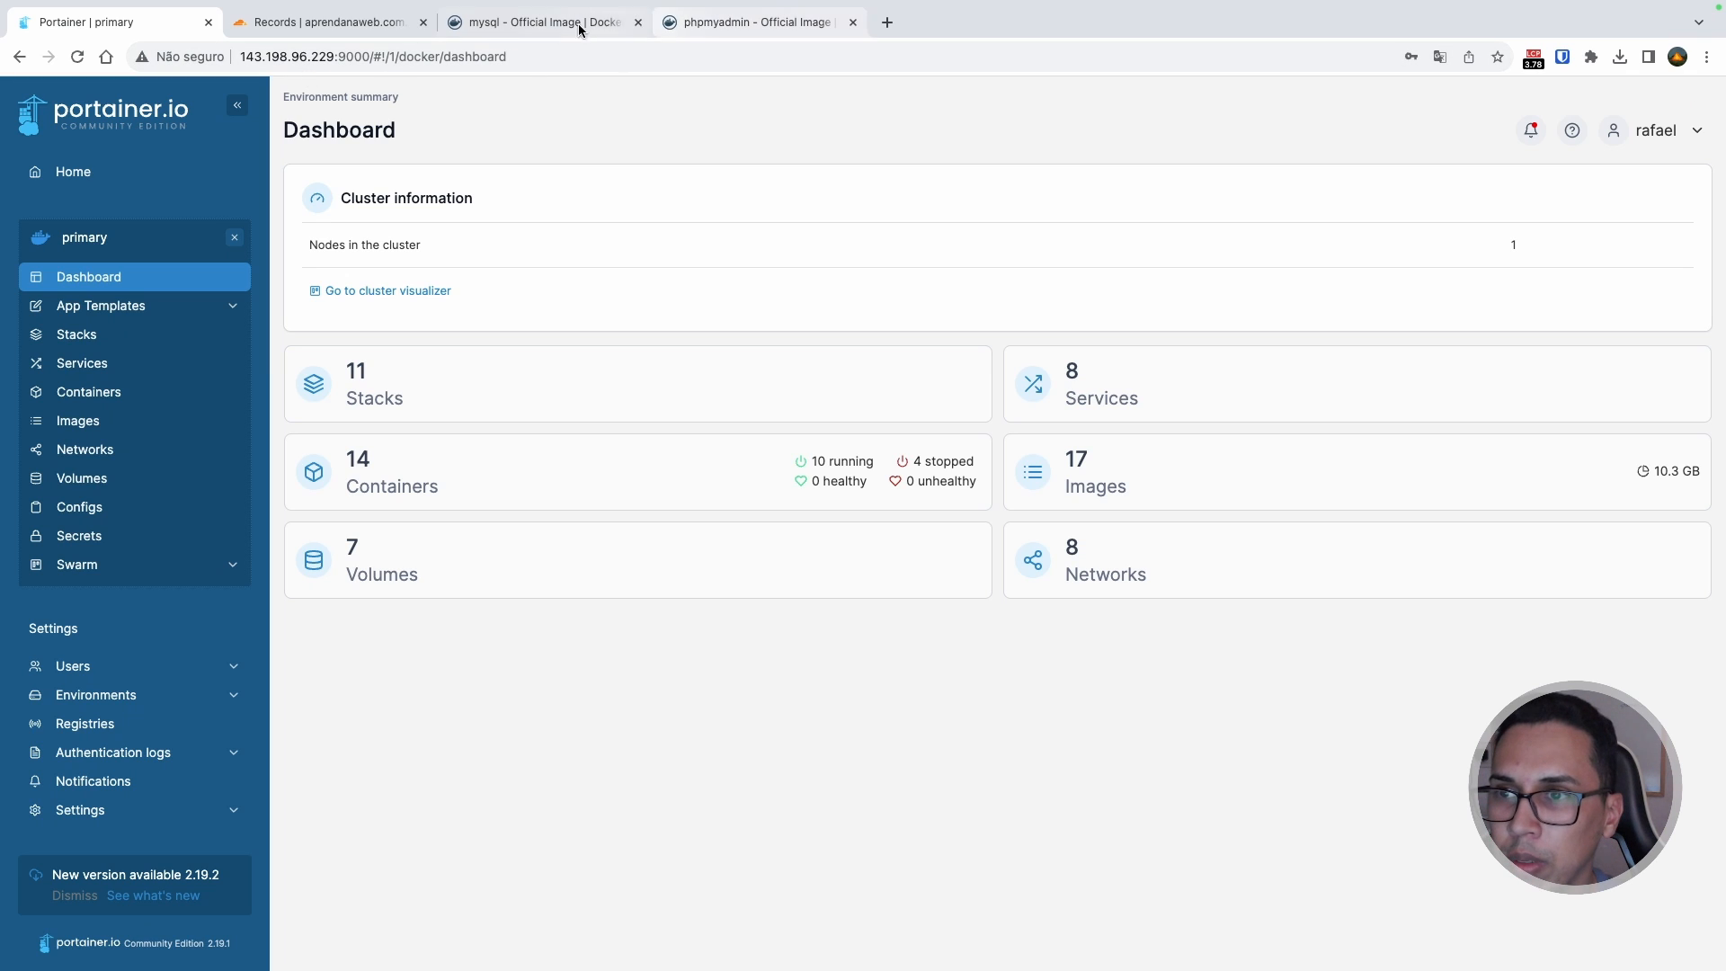
Step: Copy 143.198.96.229 from the flowise record into the pma record's IPv4 address
click(333, 22)
scroll(989, 808, down, 1)
drag(908, 756, 796, 758)
key(super+c)
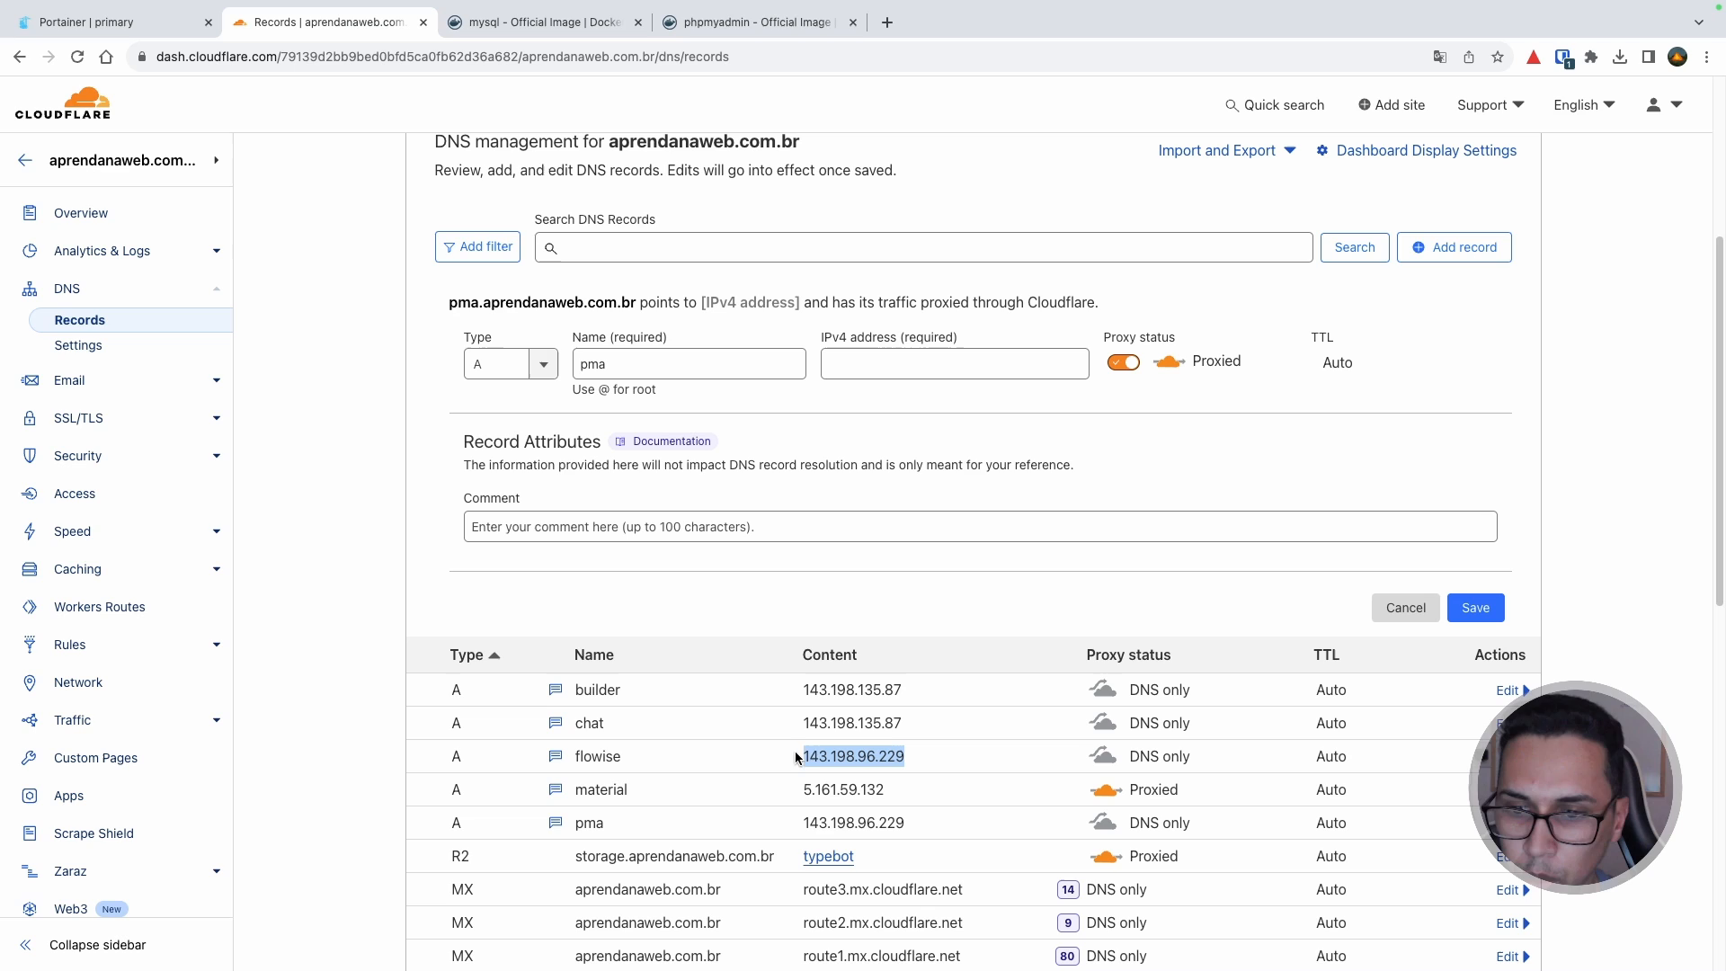
click(920, 359)
key(super+v)
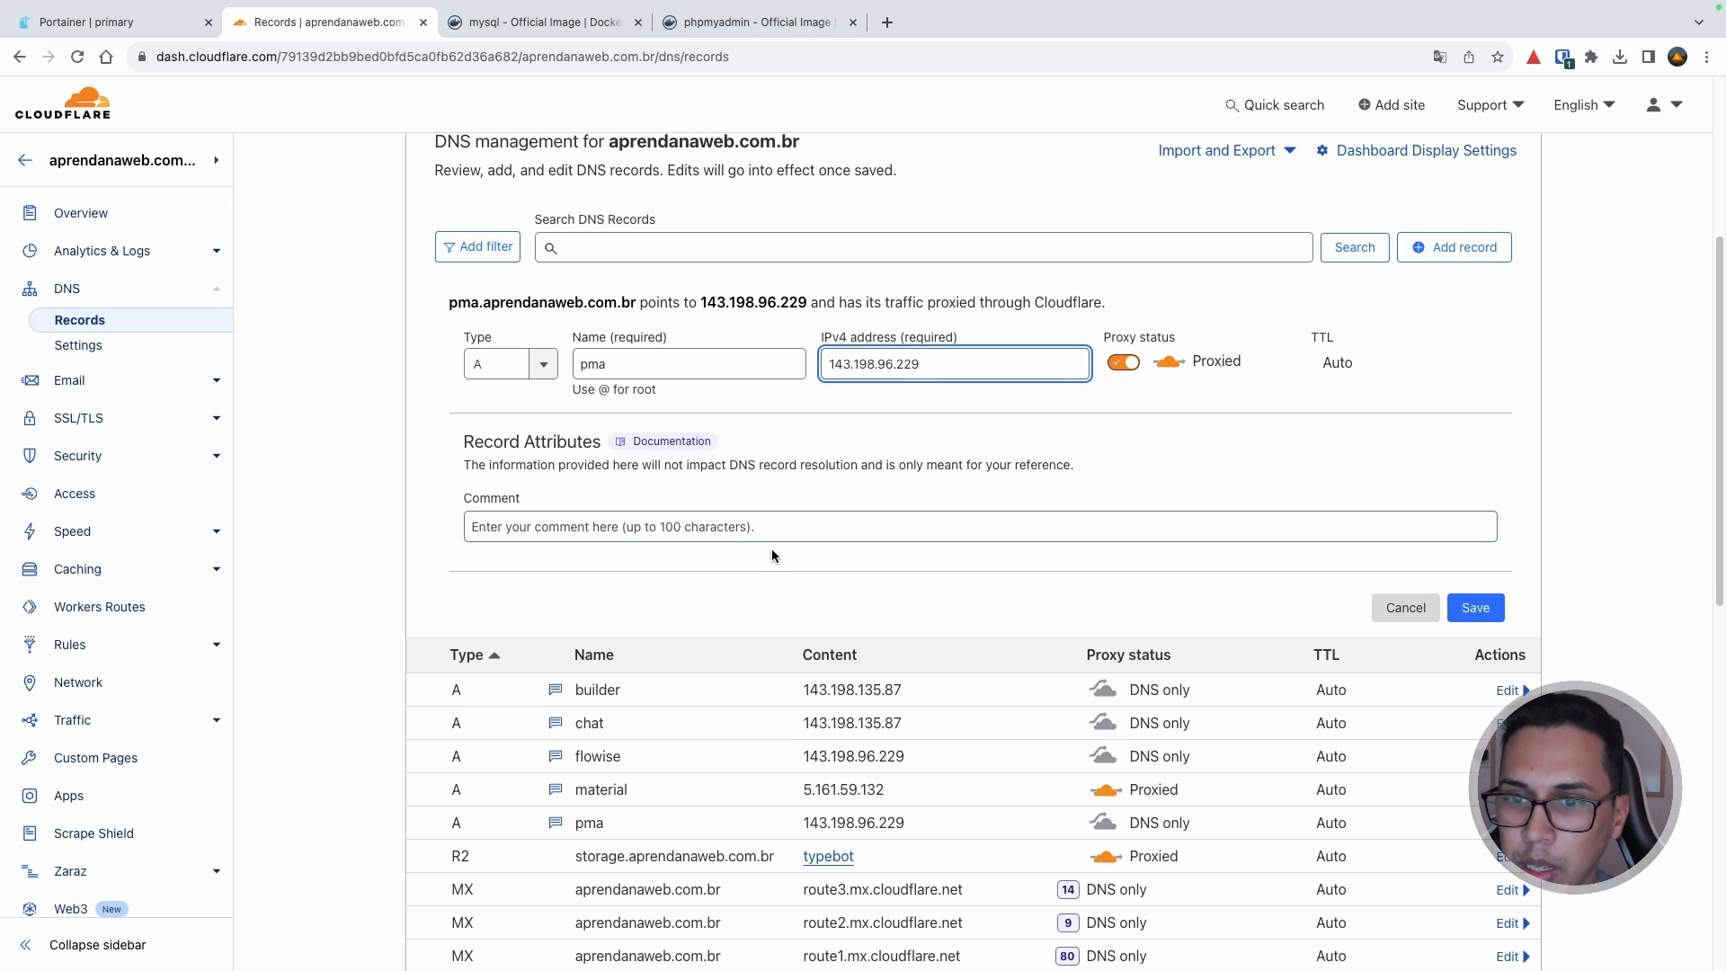
Step: Add comment 'DELETE', set the pma record's proxy status to DNS only, and save
click(889, 526)
text(DELETE)
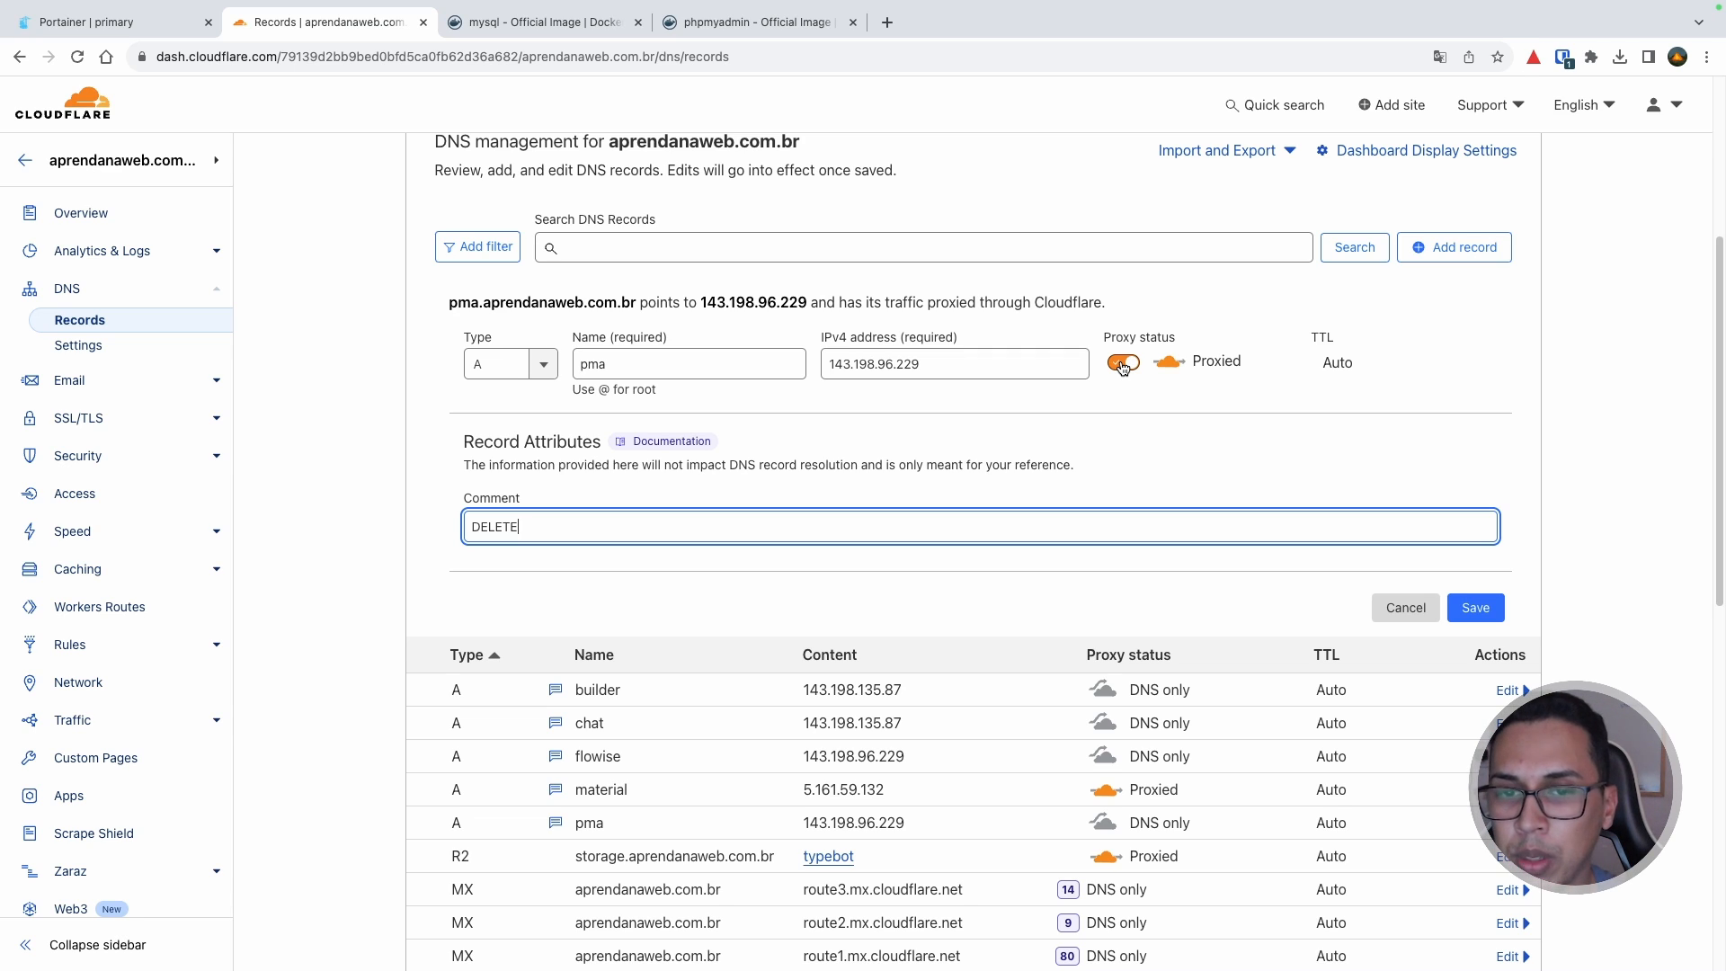
click(1122, 365)
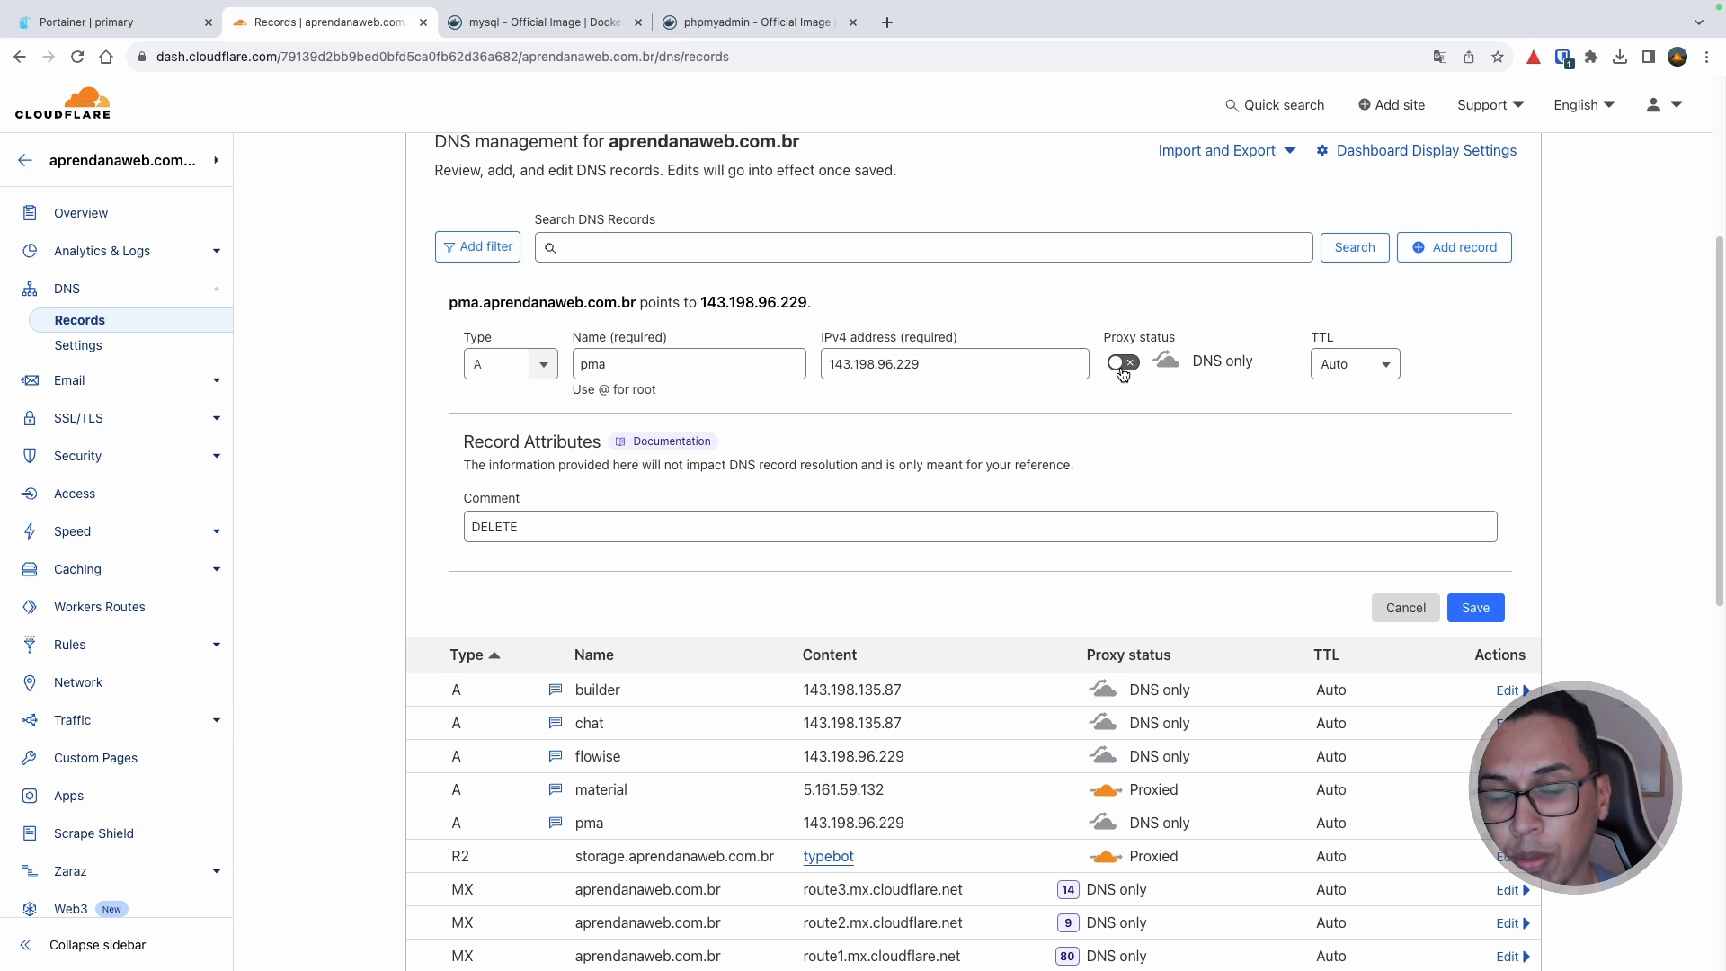
click(1483, 611)
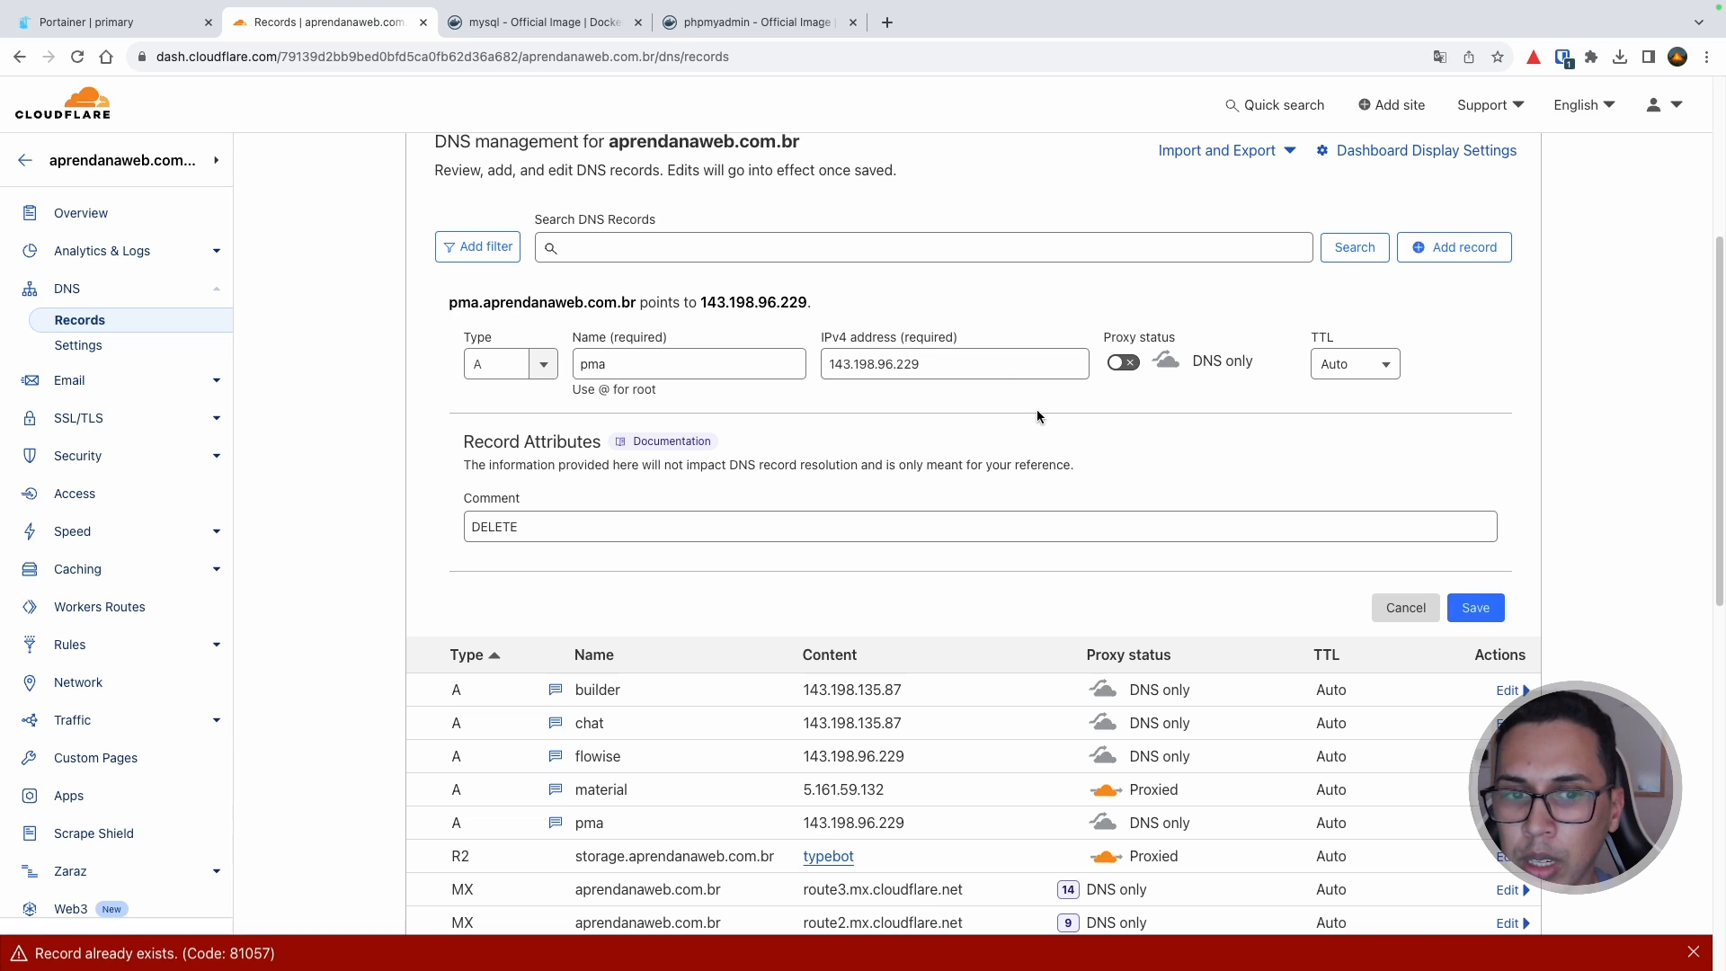
Step: Confirm the pma record points to 143.198.96.229, then return to the compose file via Portainer
scroll(999, 438, down, 2)
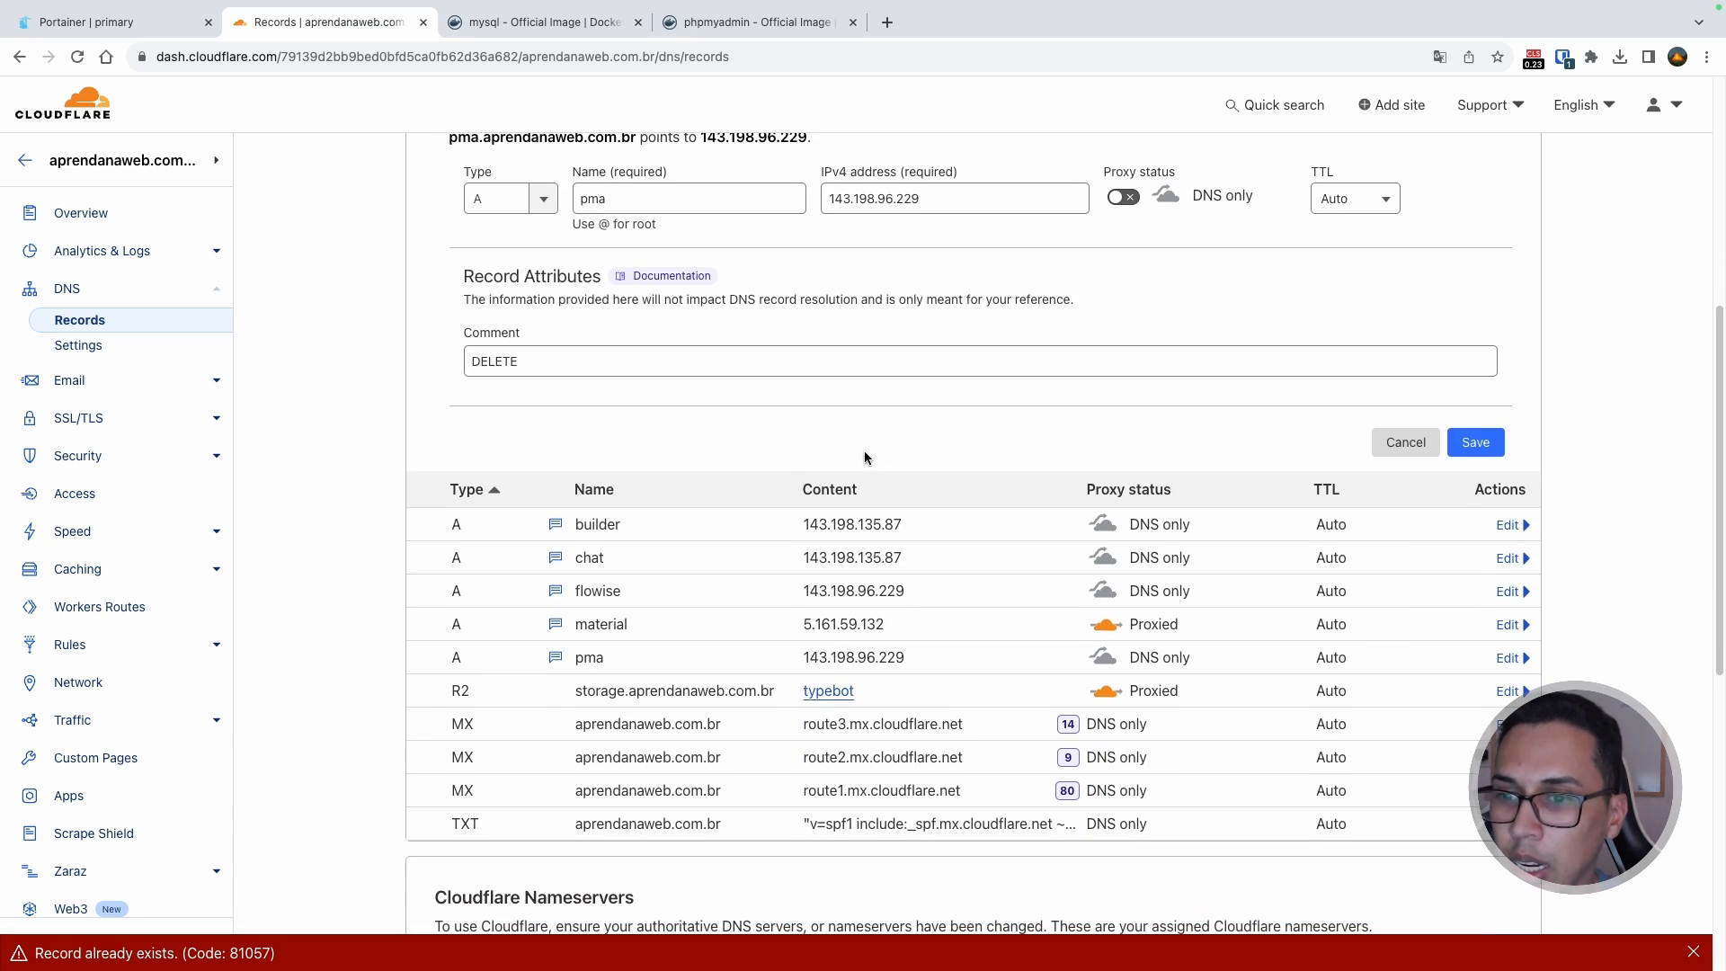
double_click(860, 658)
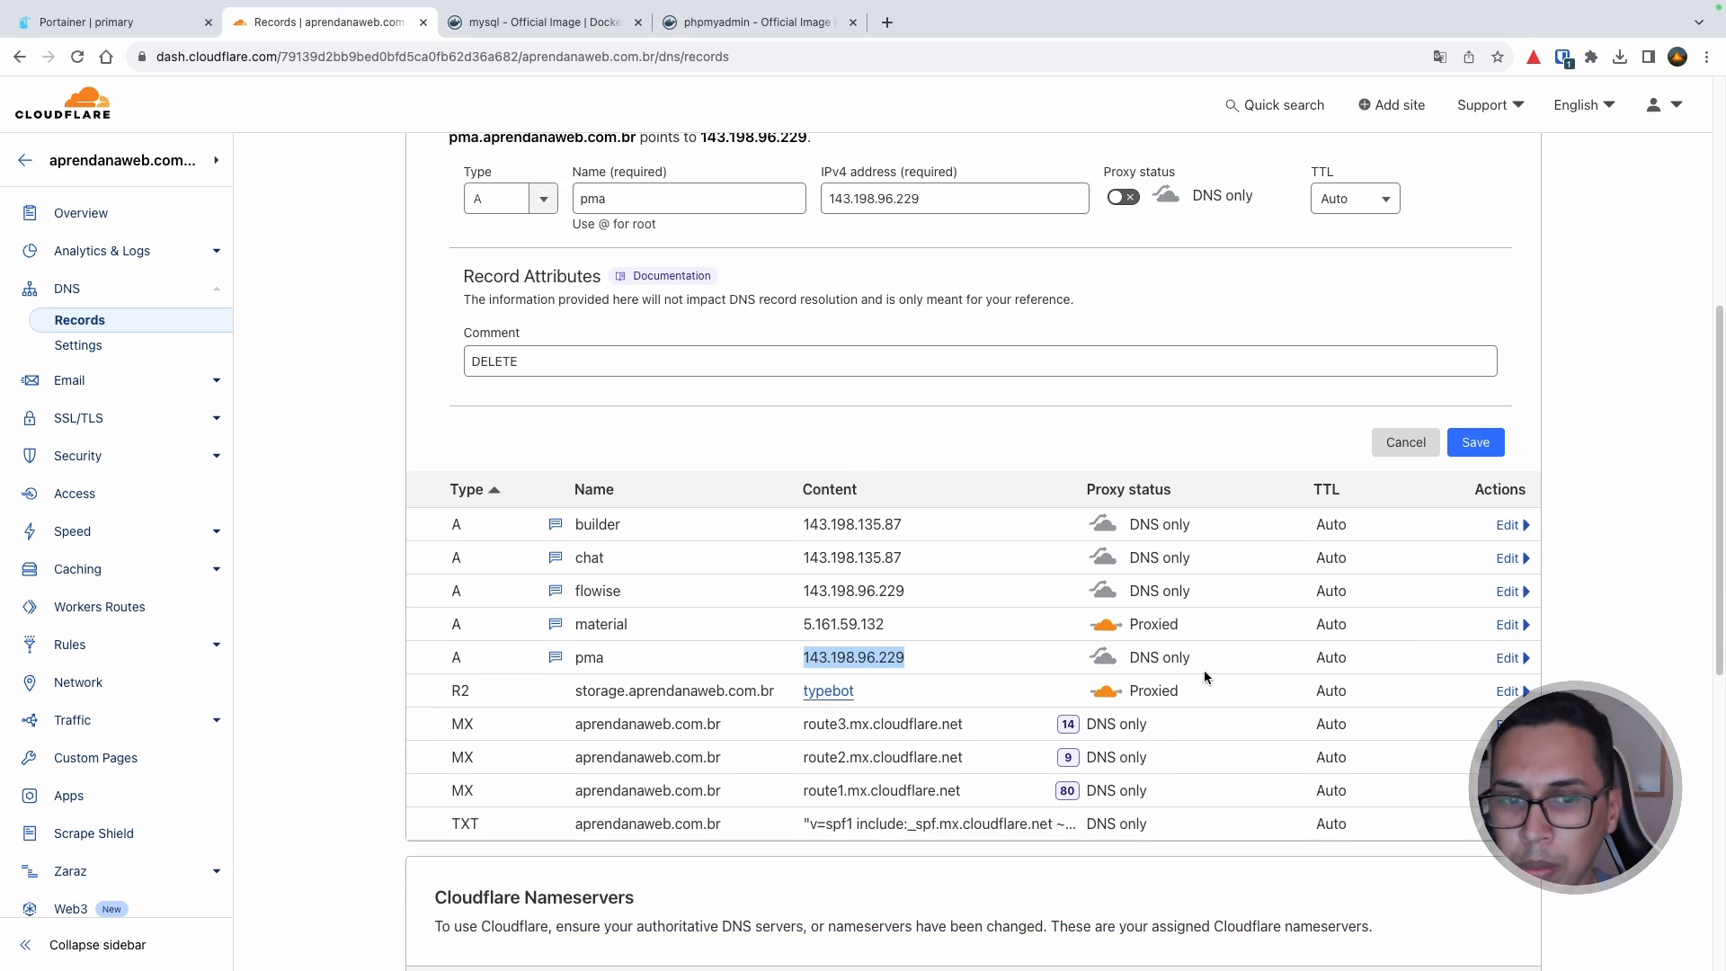
scroll(1040, 554, up, 2)
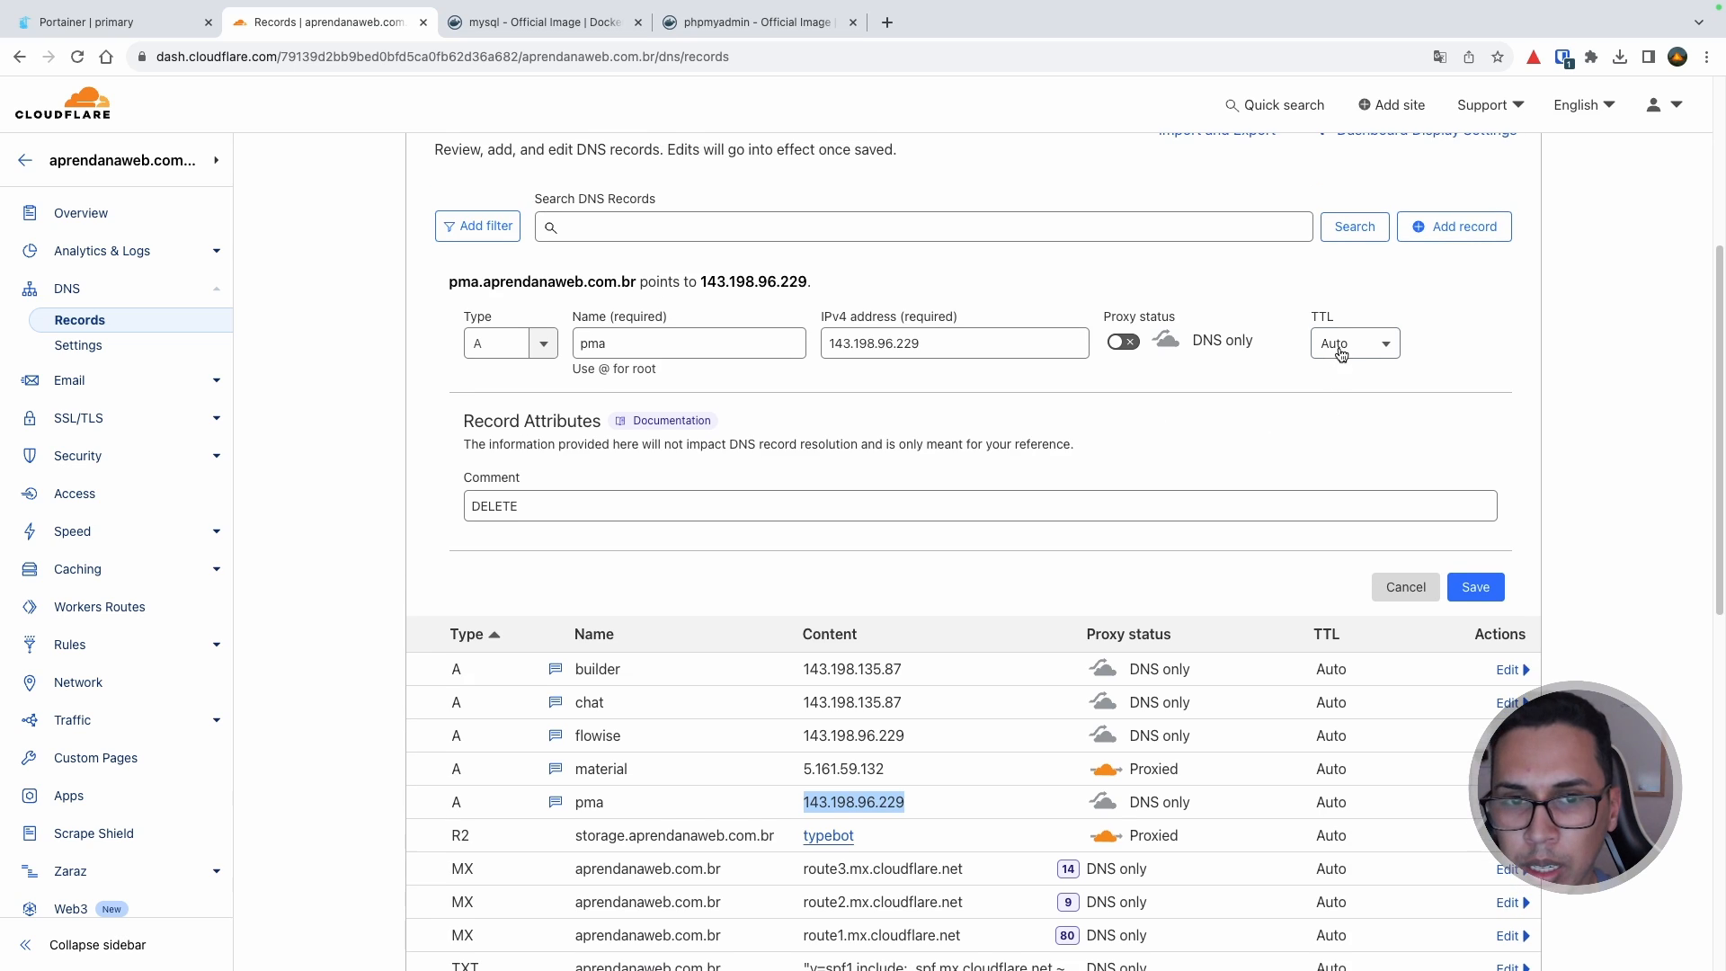
double_click(588, 767)
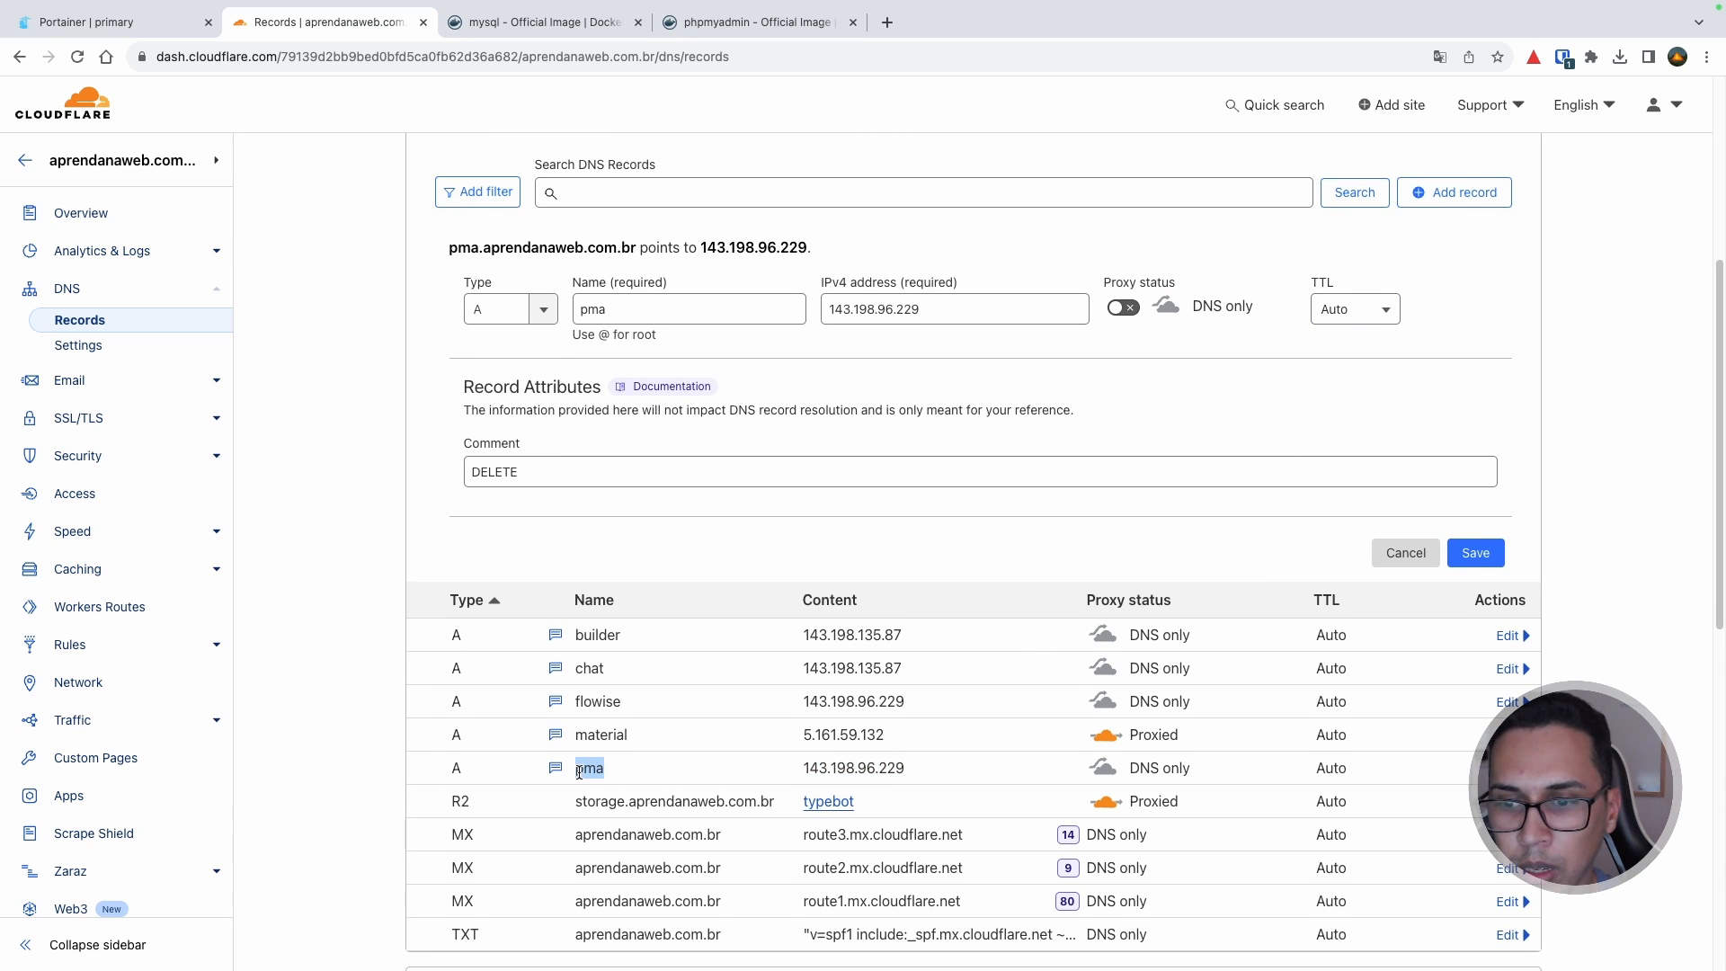
double_click(885, 770)
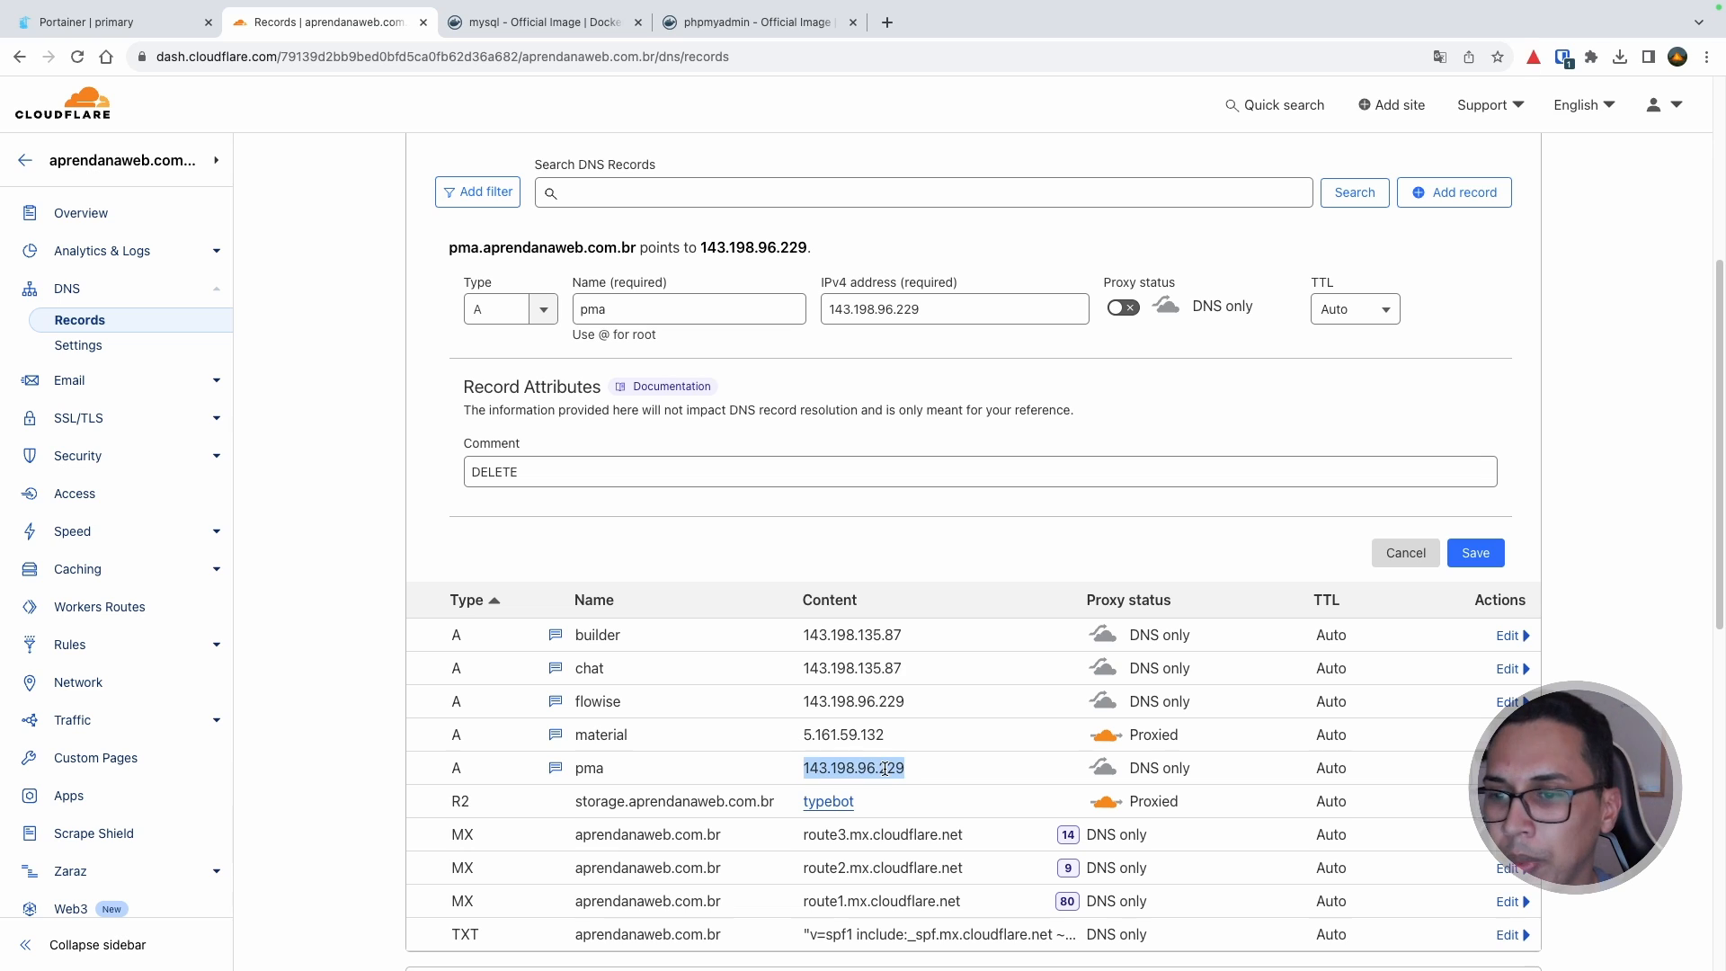
click(153, 22)
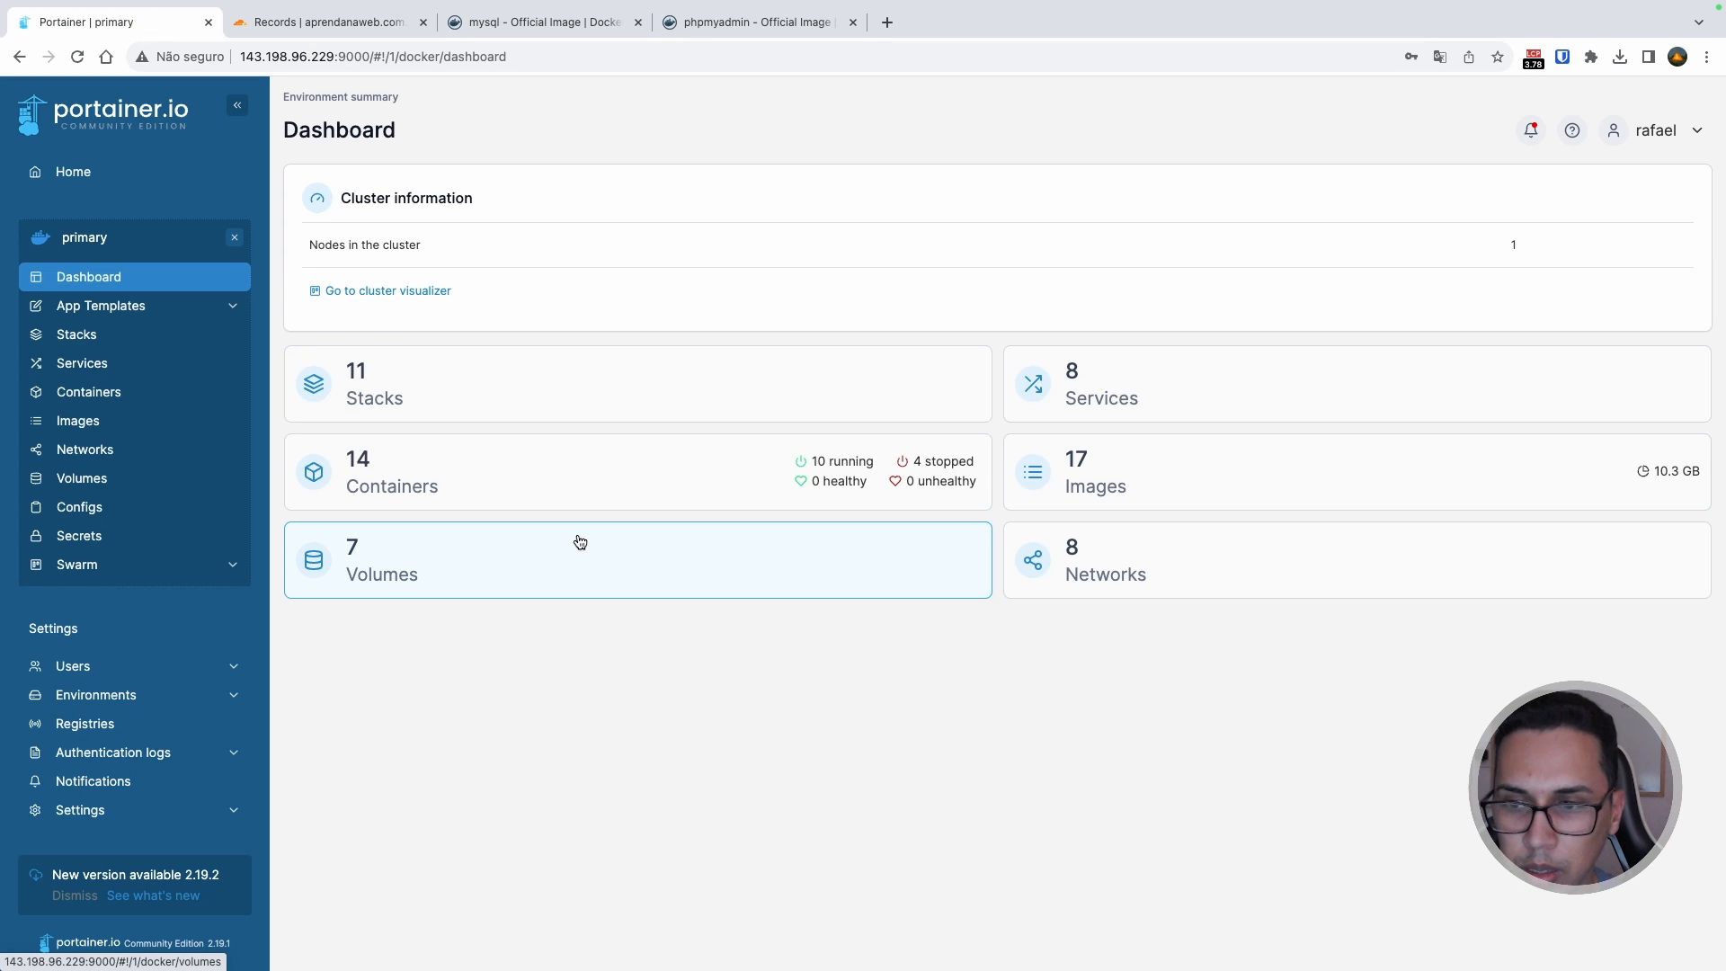
key(ctrl+Right)
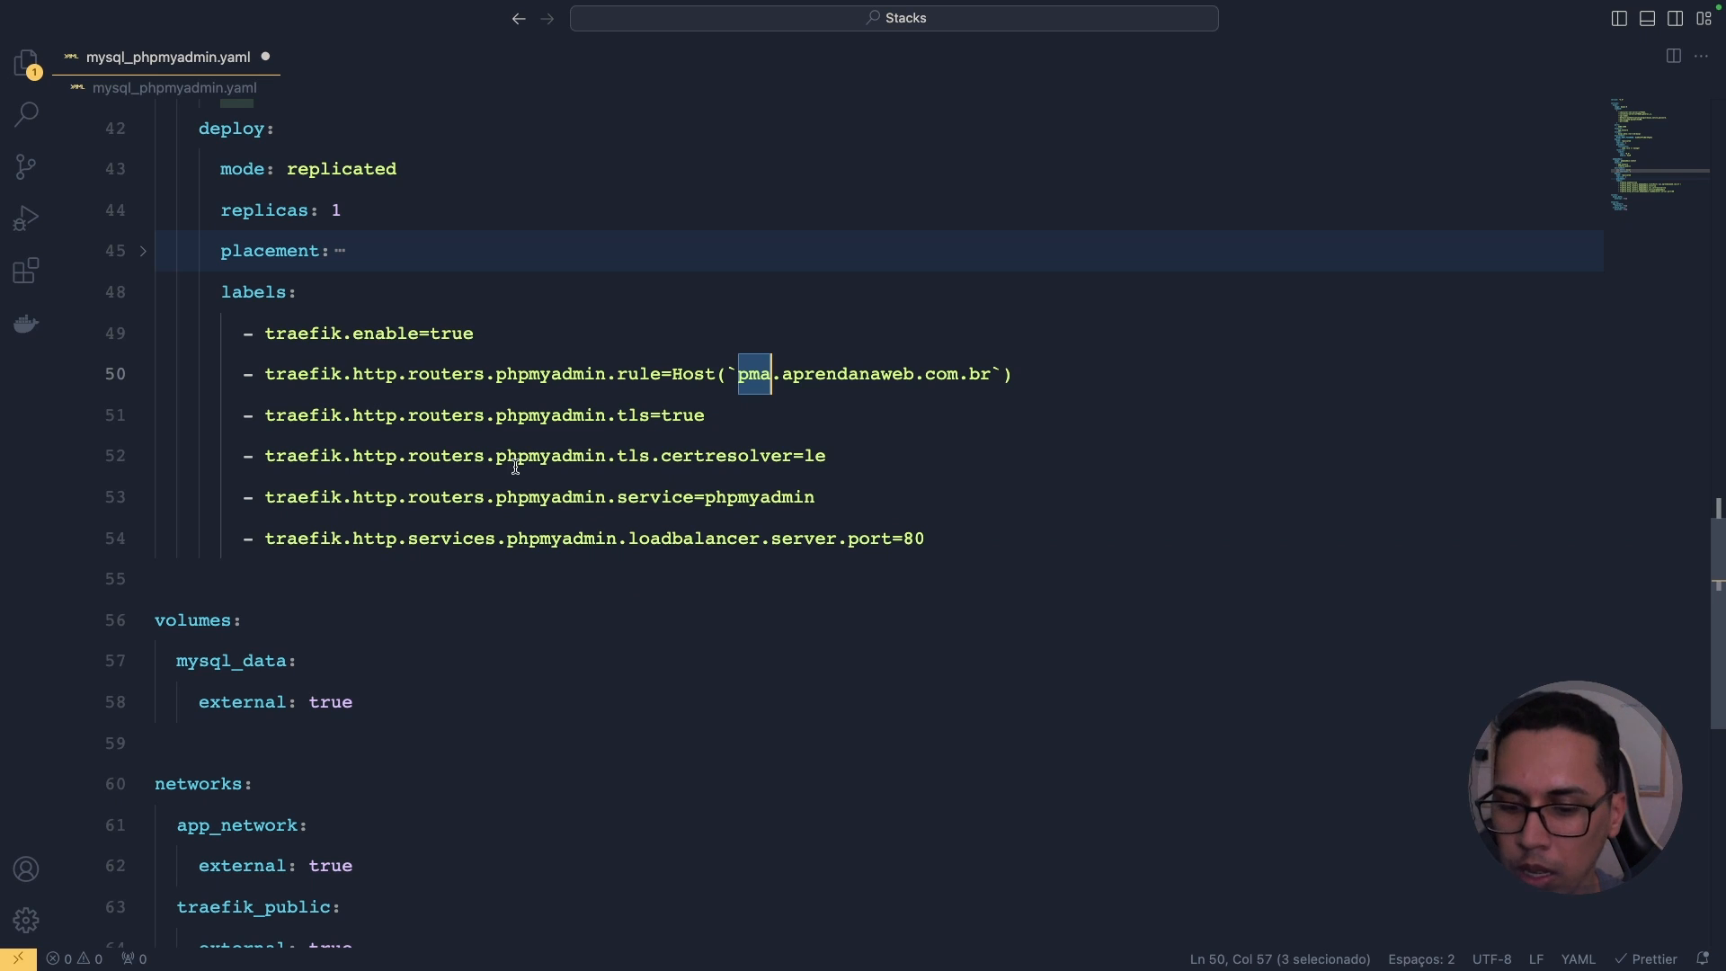
Step: Select all of mysql_phpmyadmin.yaml, save it, and switch back to Portainer in Chrome
key(super+a)
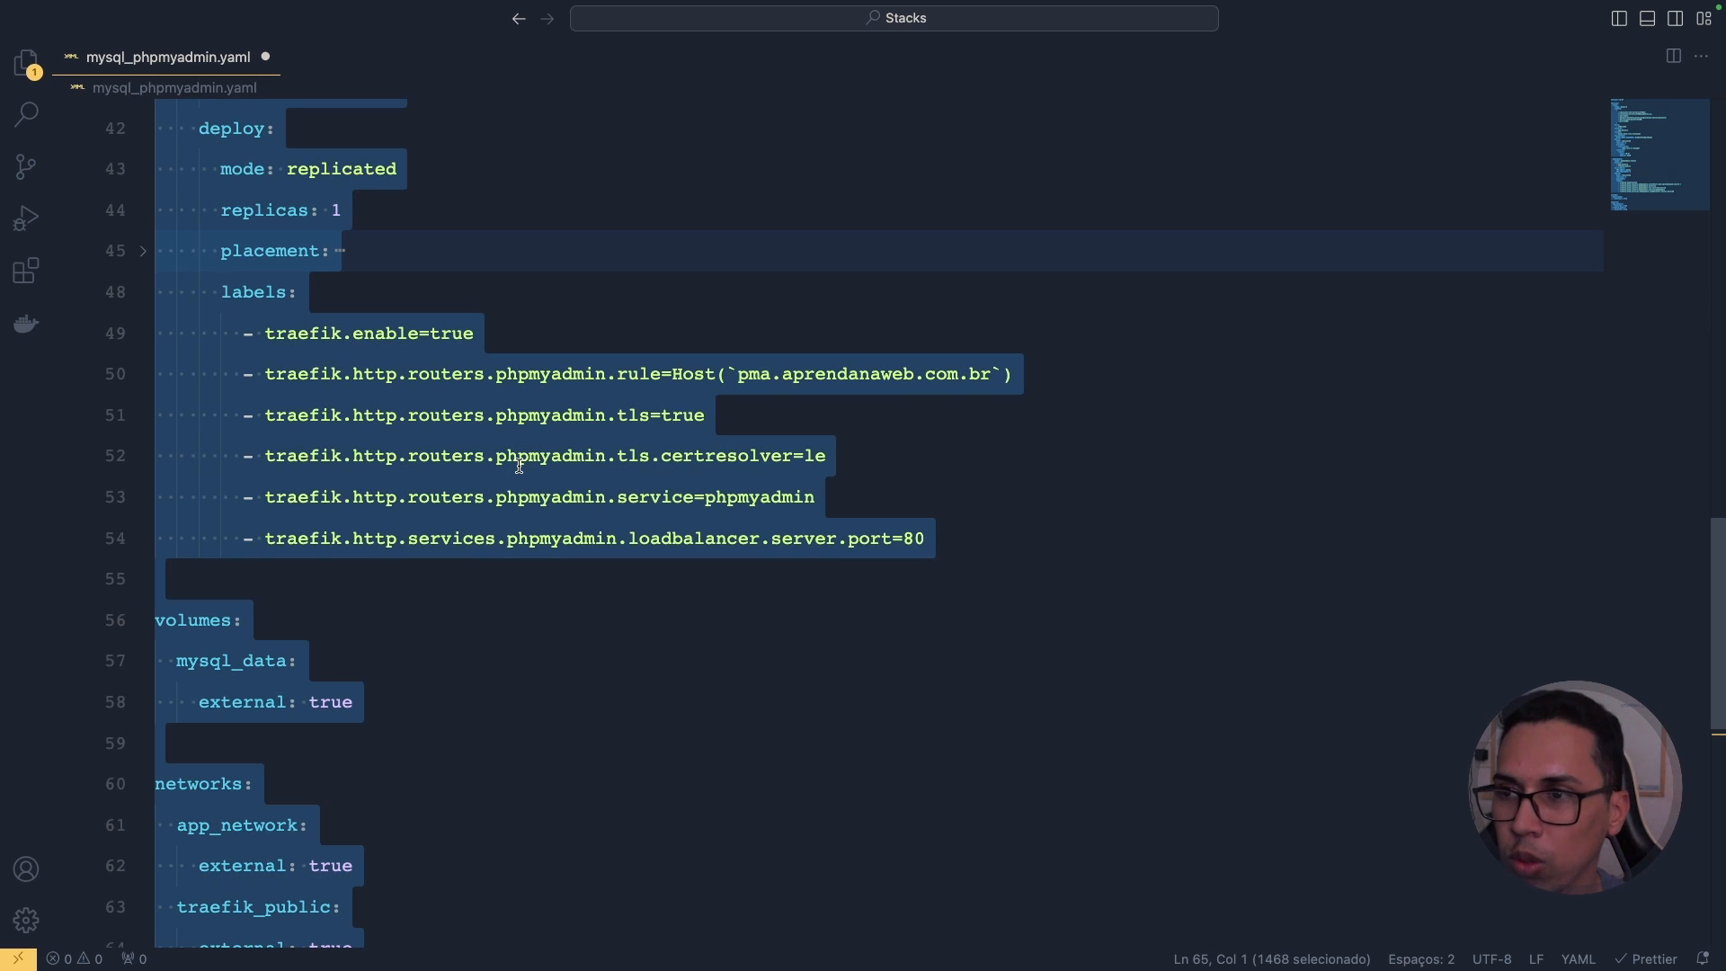
key(super+s)
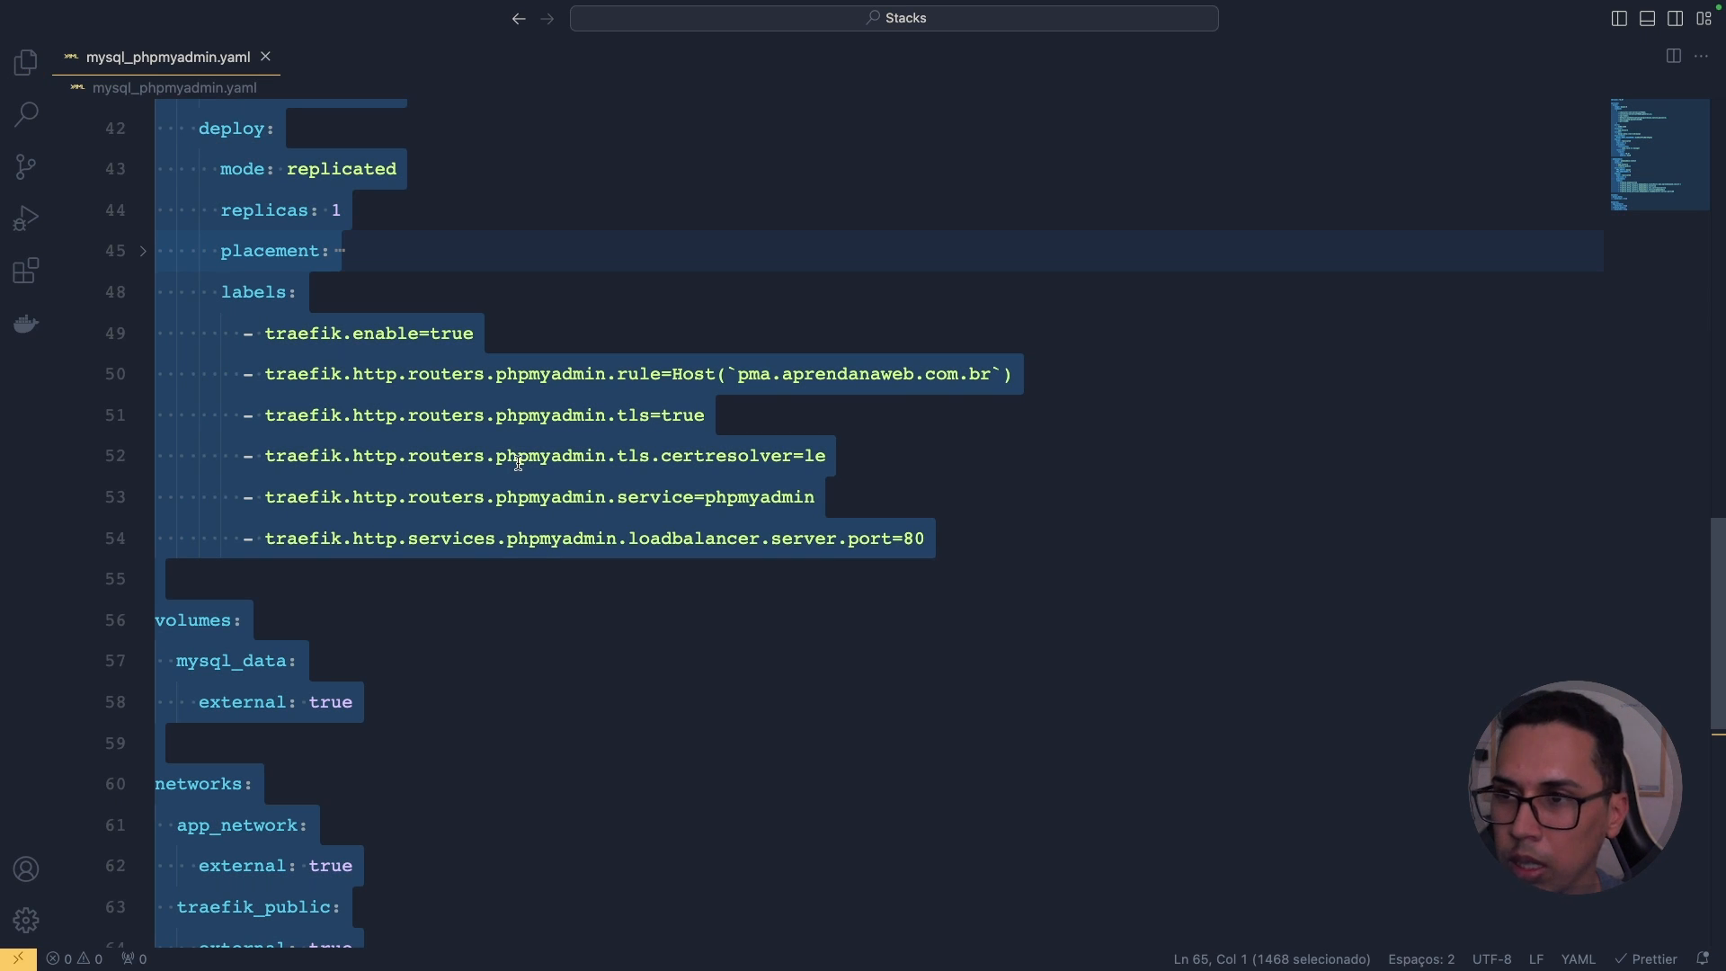
key(super+Tab)
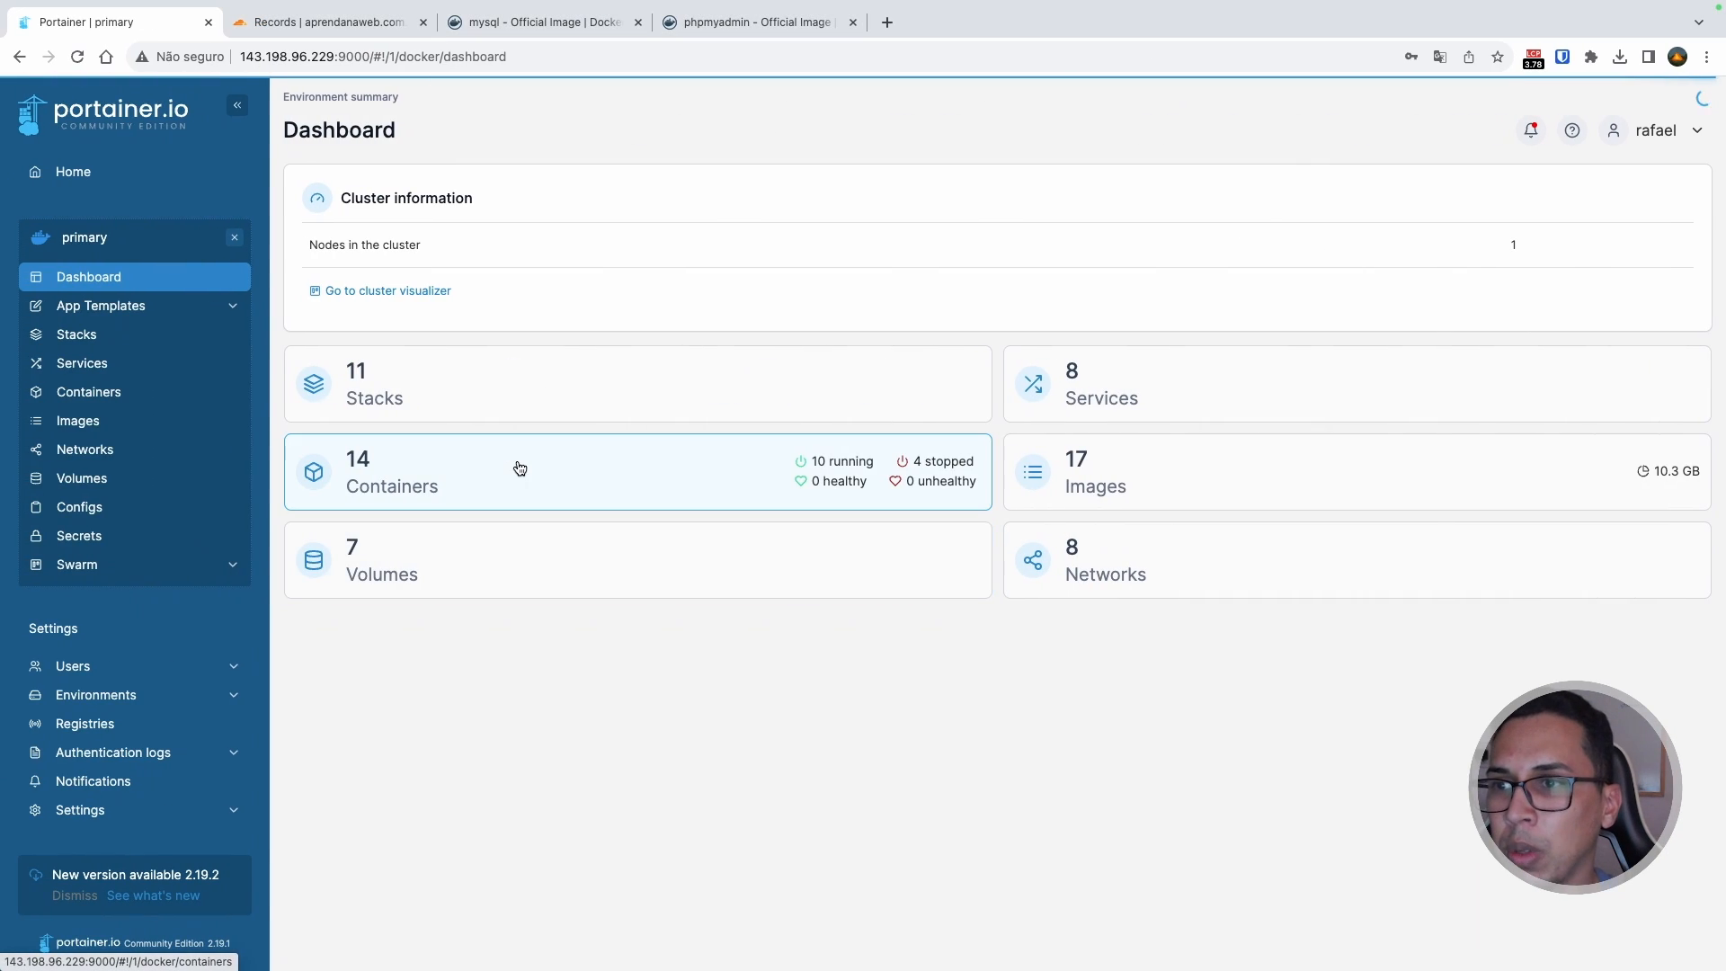
Step: Add a new stack named mysql_com_phpmyadmin and paste the copied compose into its Web editor
click(137, 338)
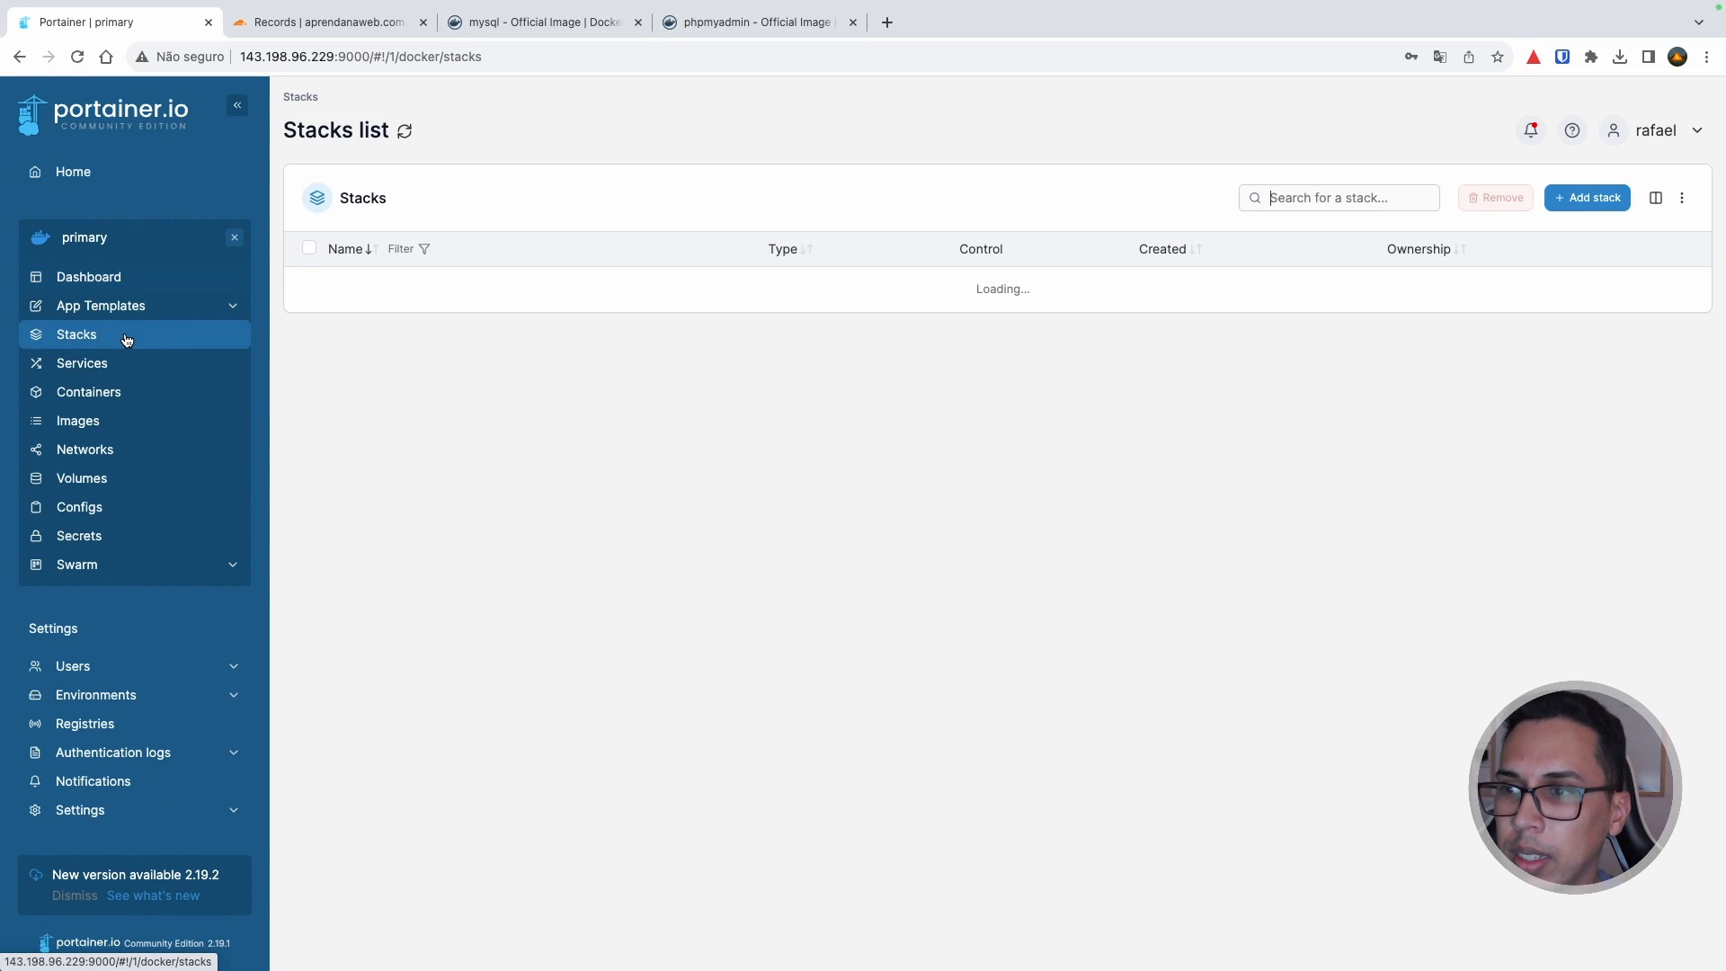
click(1595, 198)
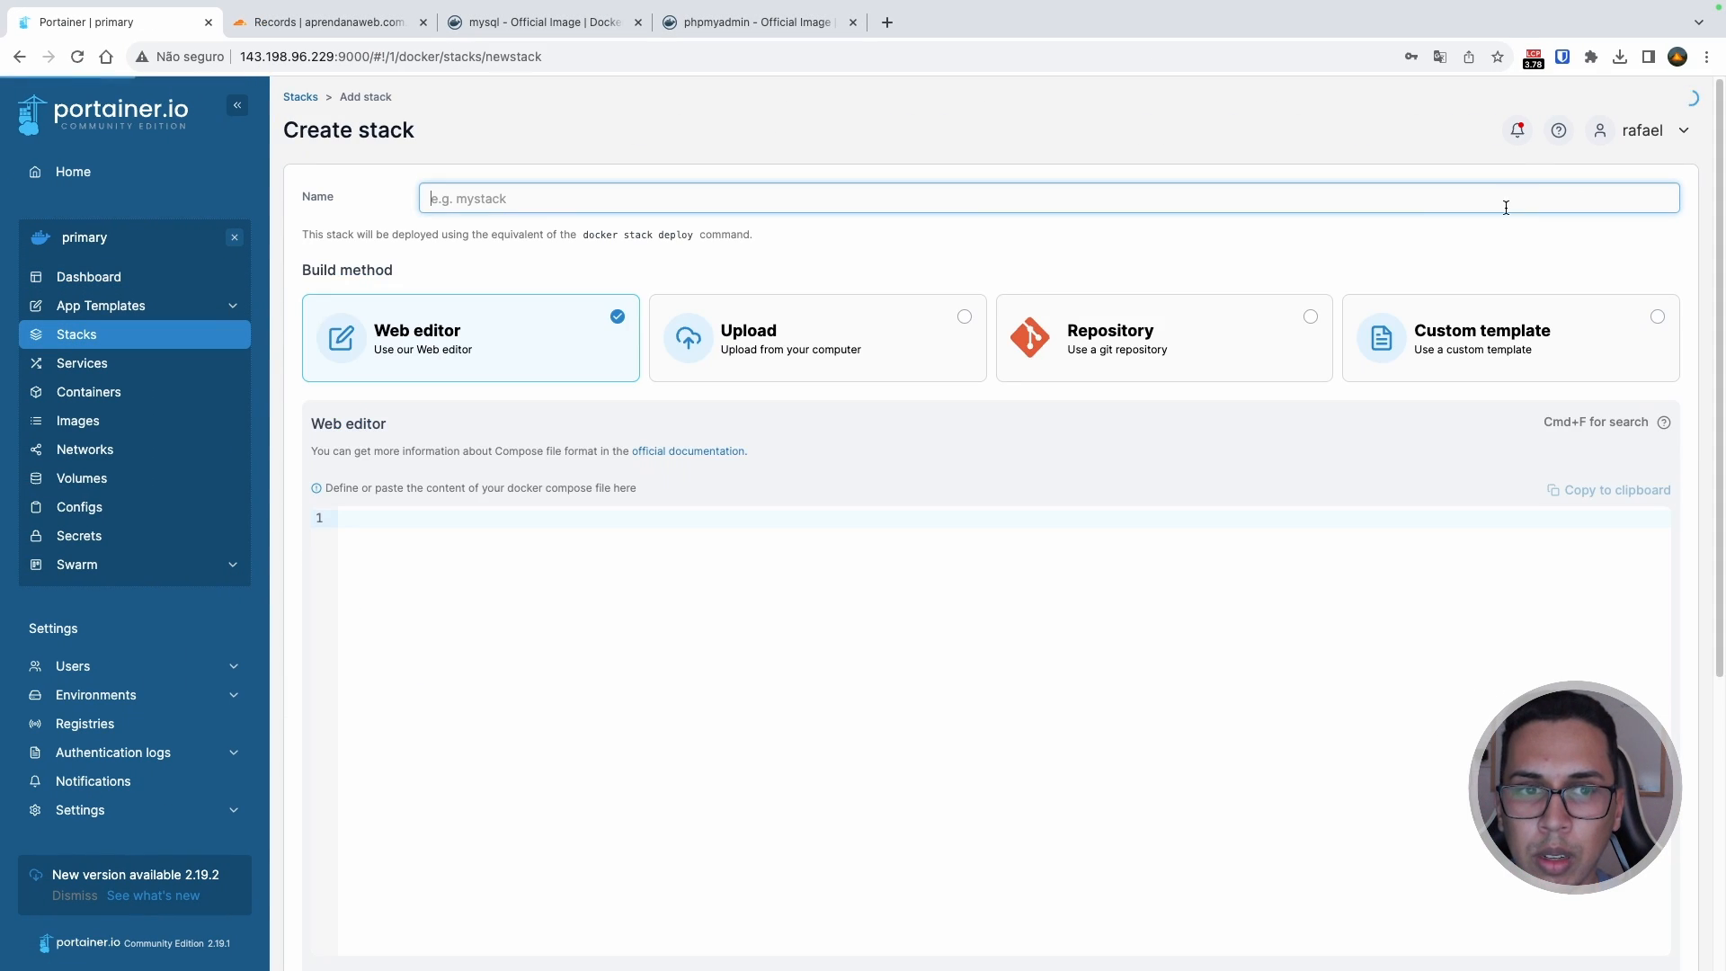
text(m)
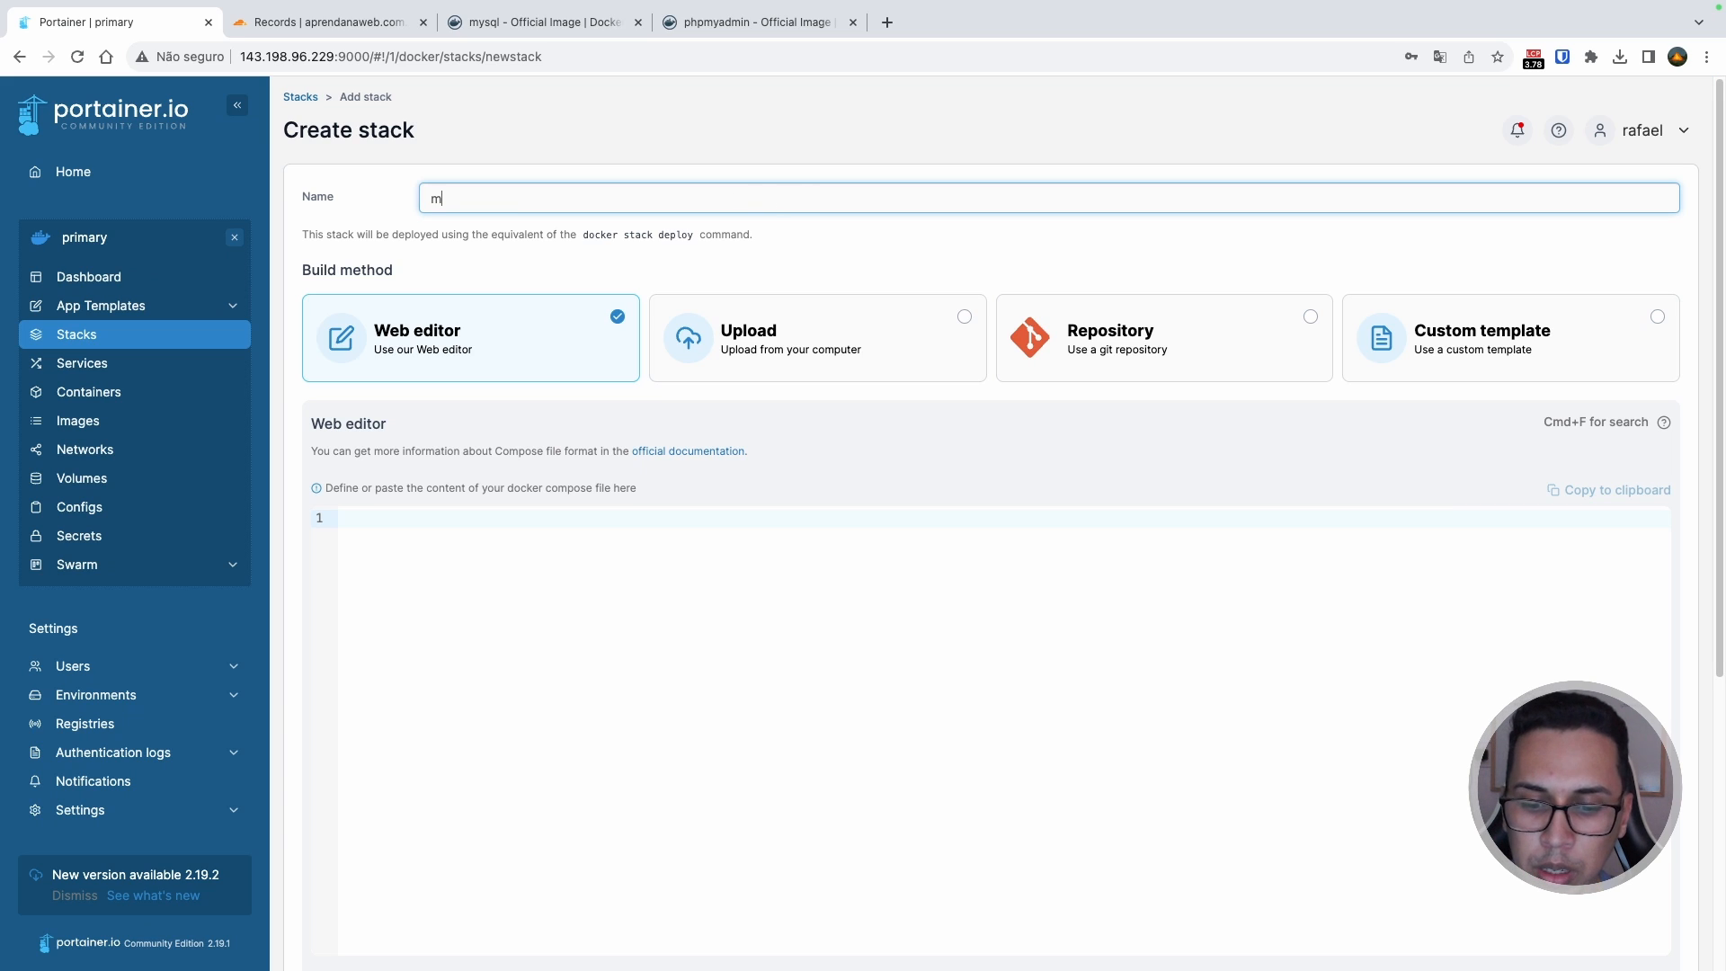
text(ysql_com)
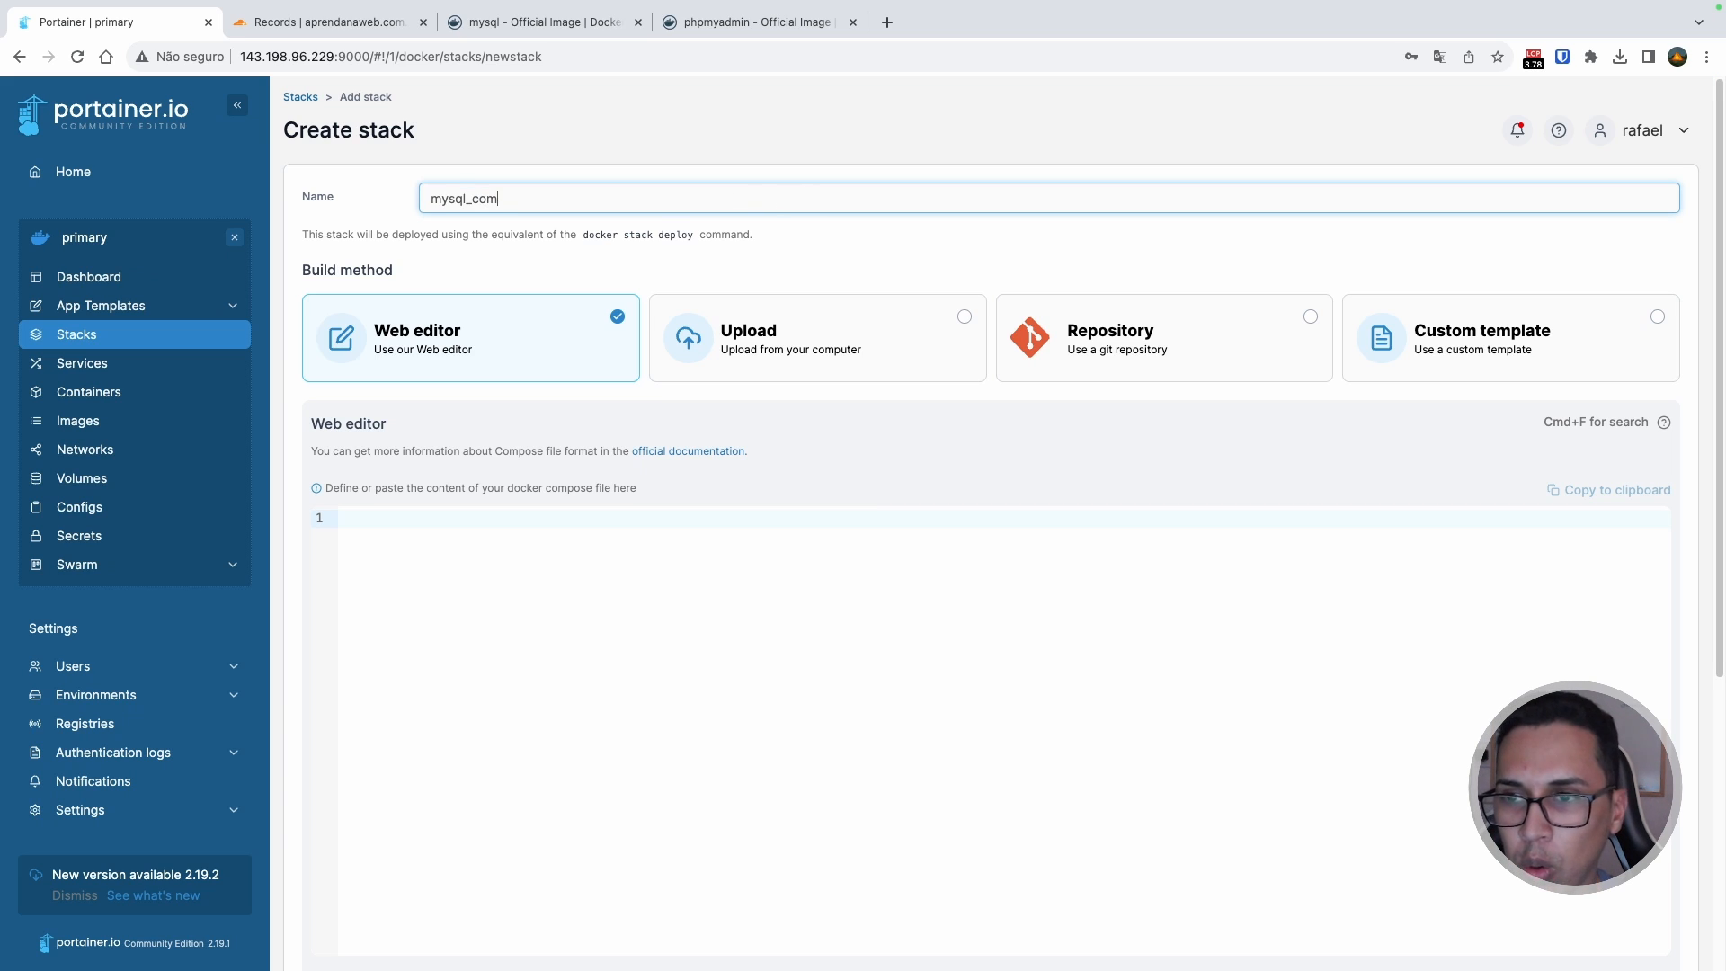
text(_phpmyad)
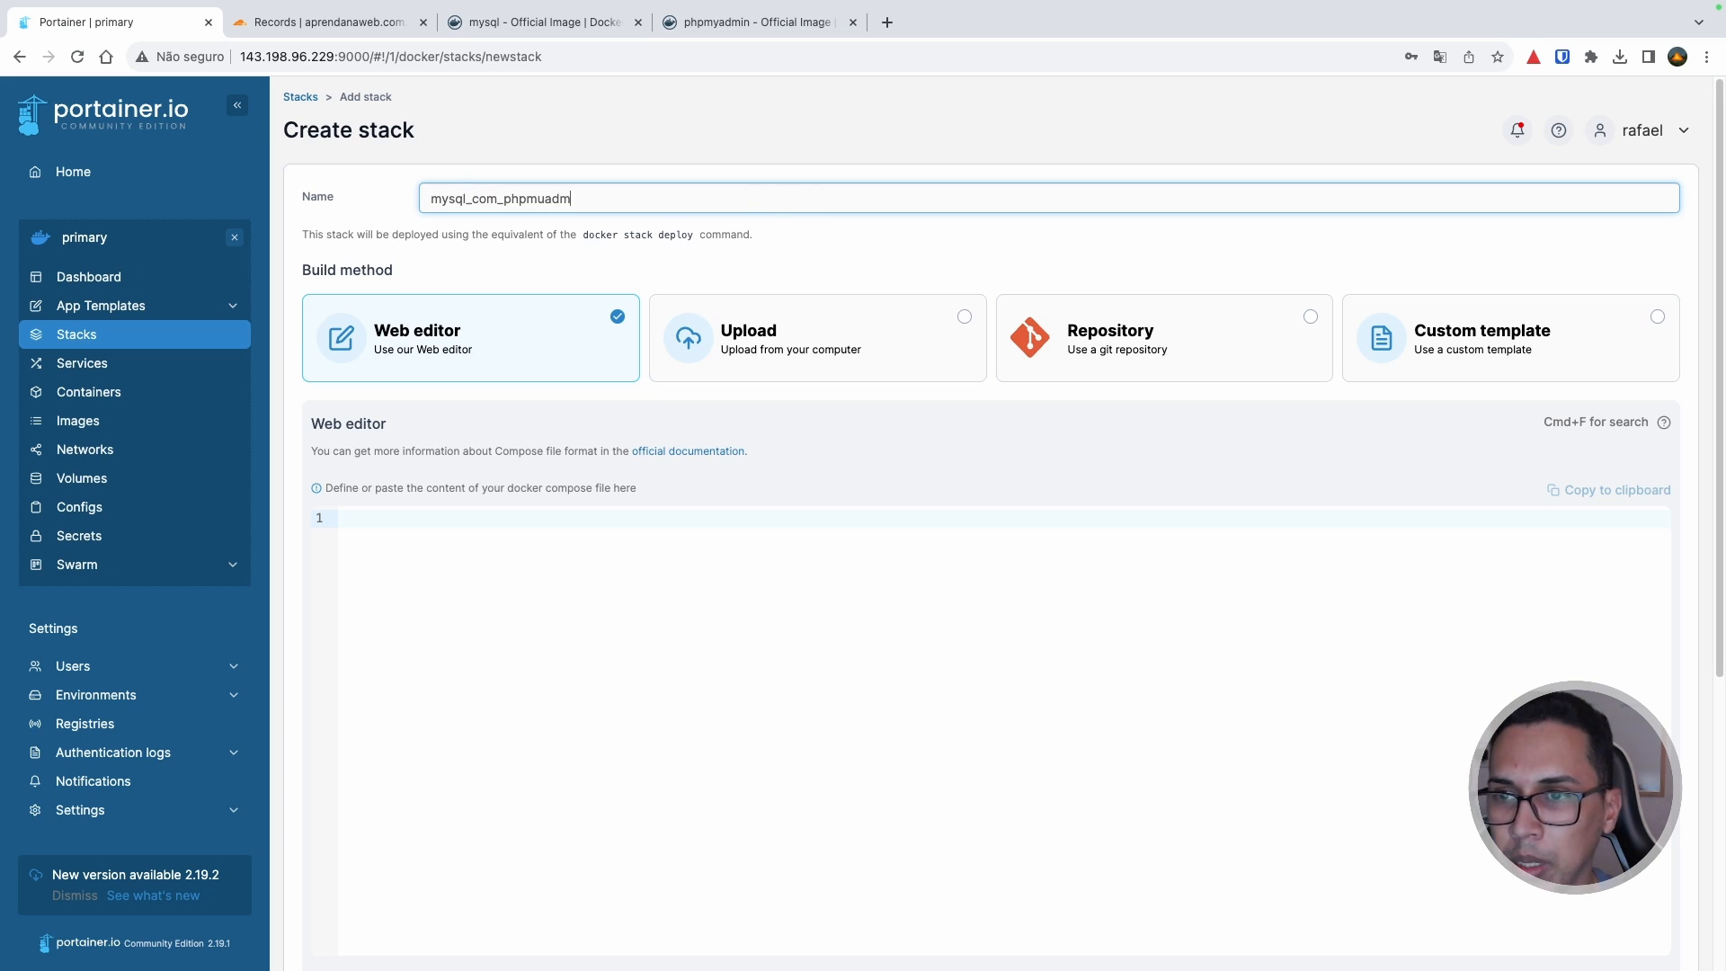
text(min)
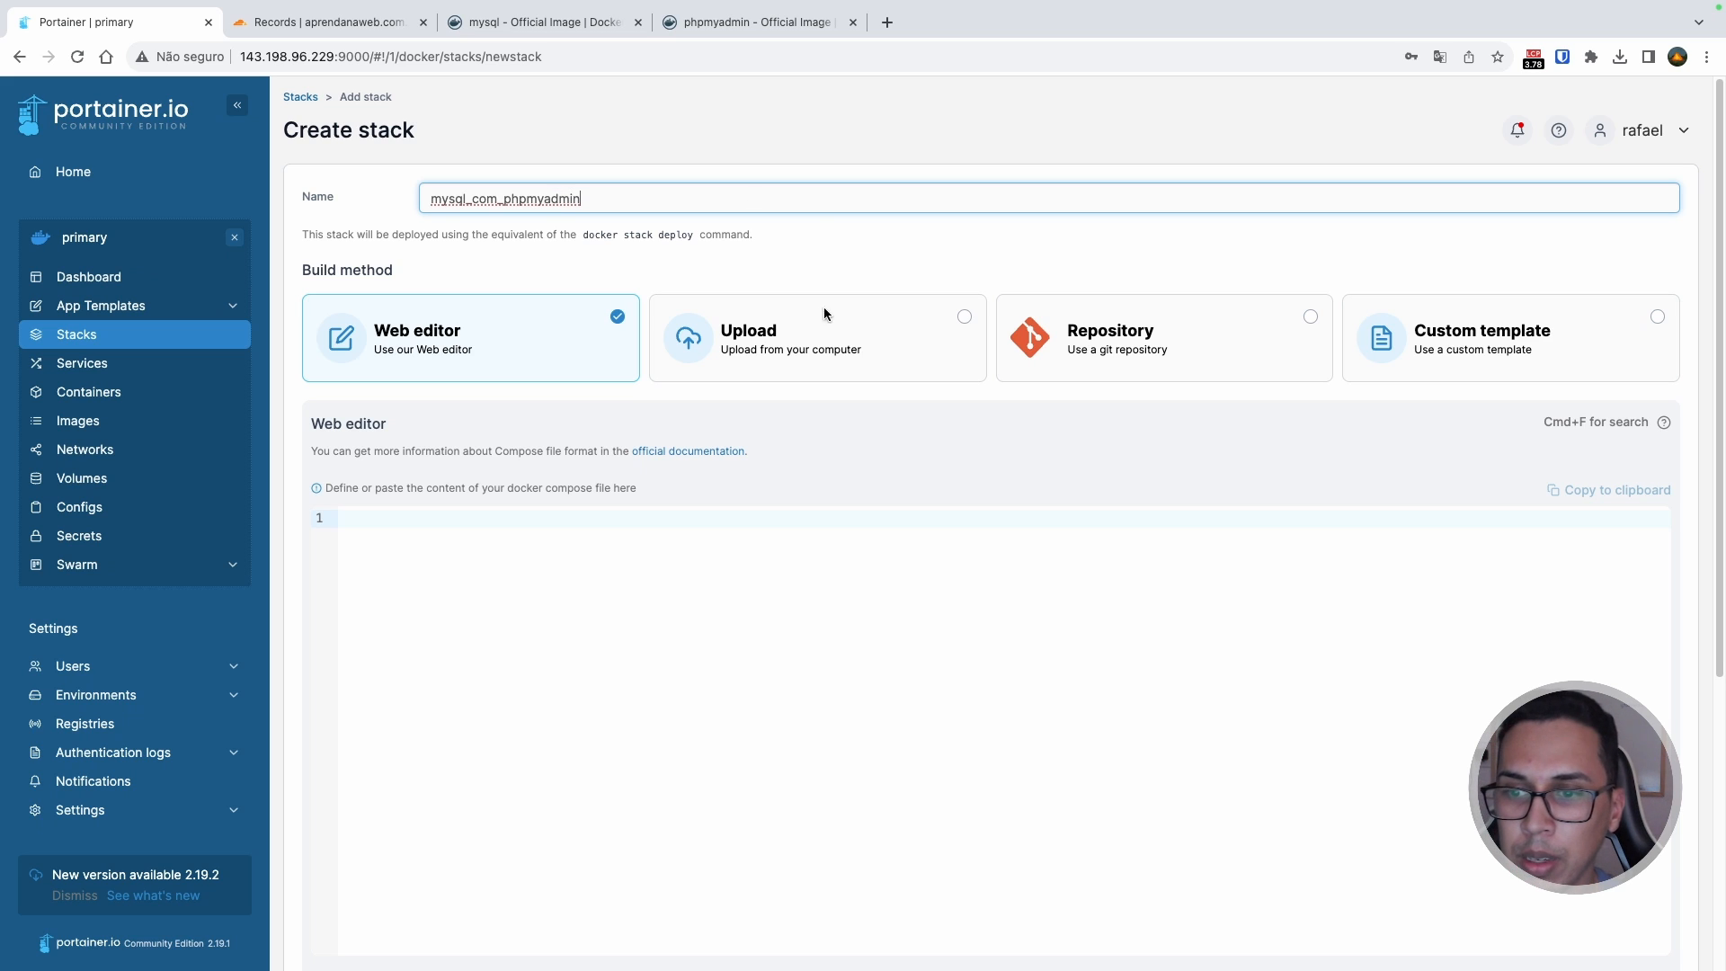
click(758, 537)
scroll(872, 430, down, 1)
scroll(832, 423, down, 1)
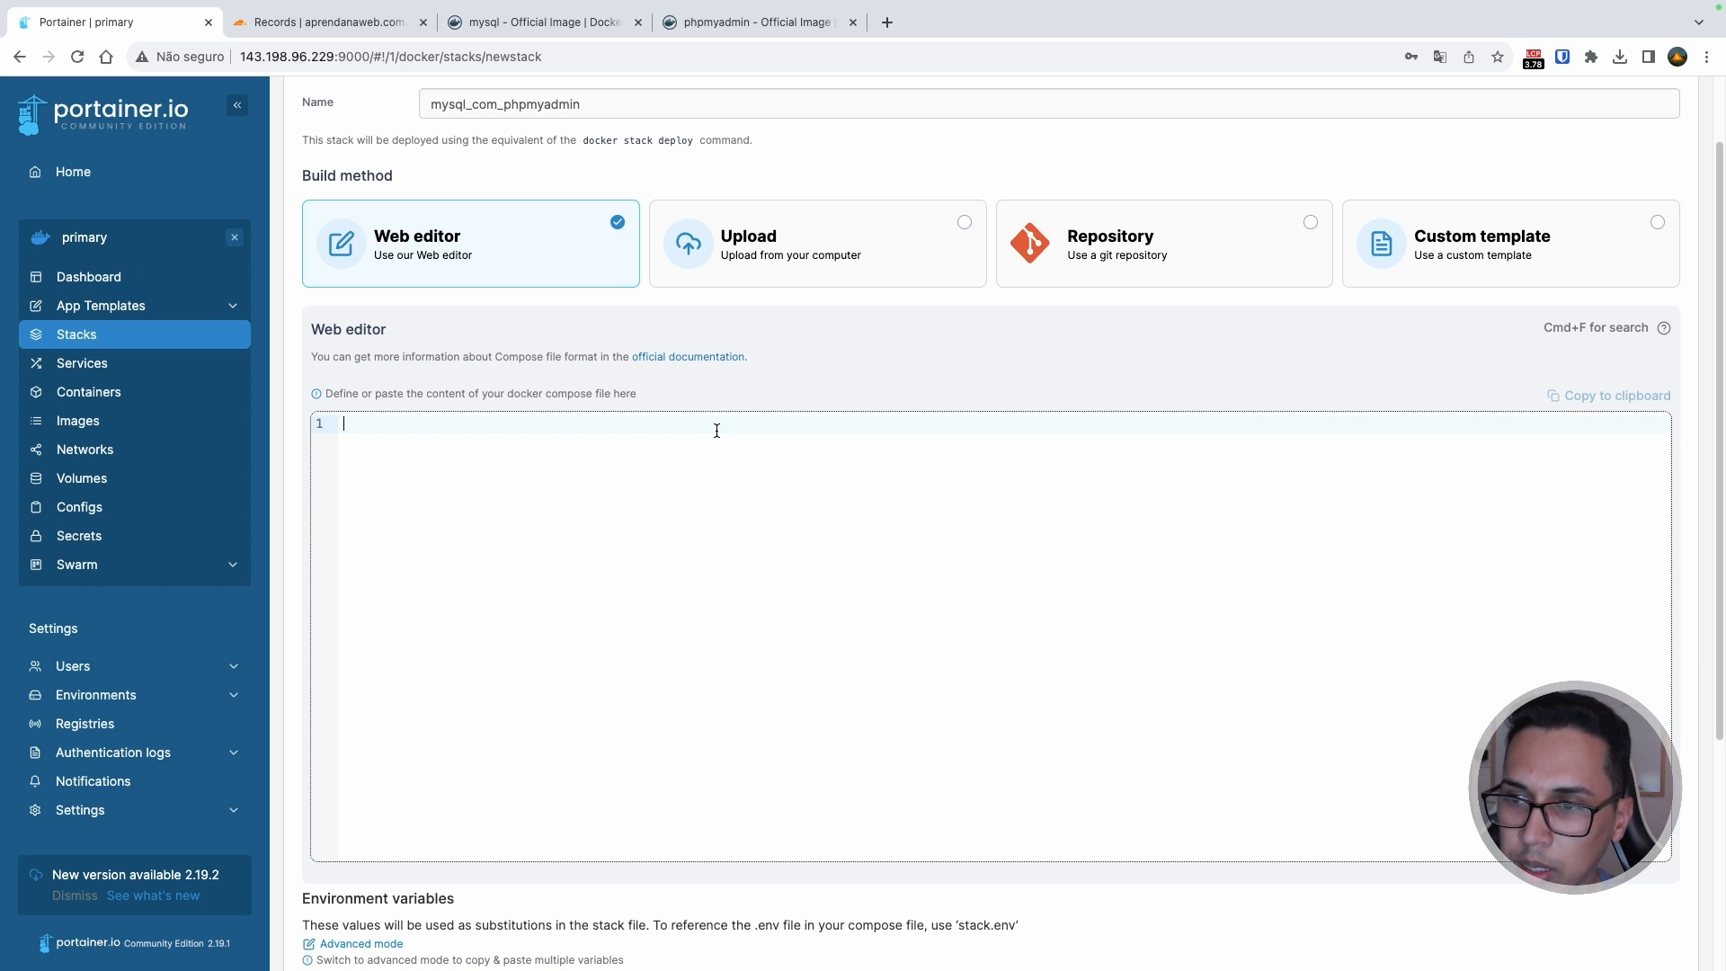
key(super+v)
Step: Turn off access control and deploy the mysql_com_phpmyadmin stack
scroll(691, 523, up, 5)
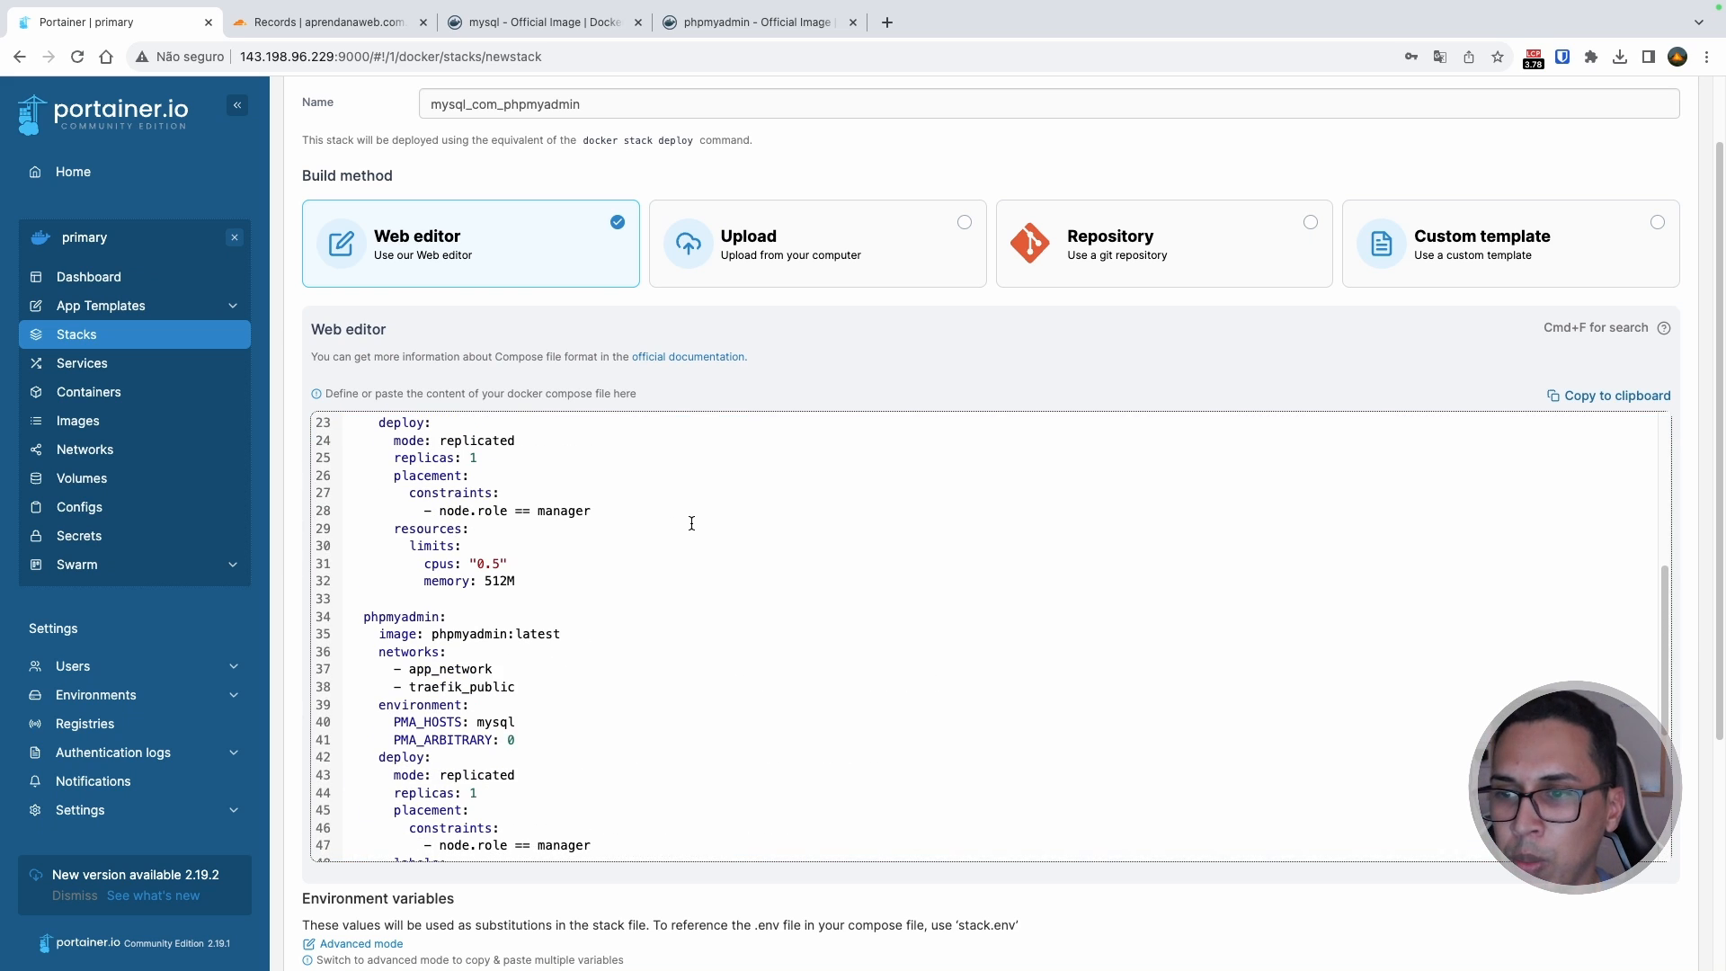
scroll(691, 523, up, 6)
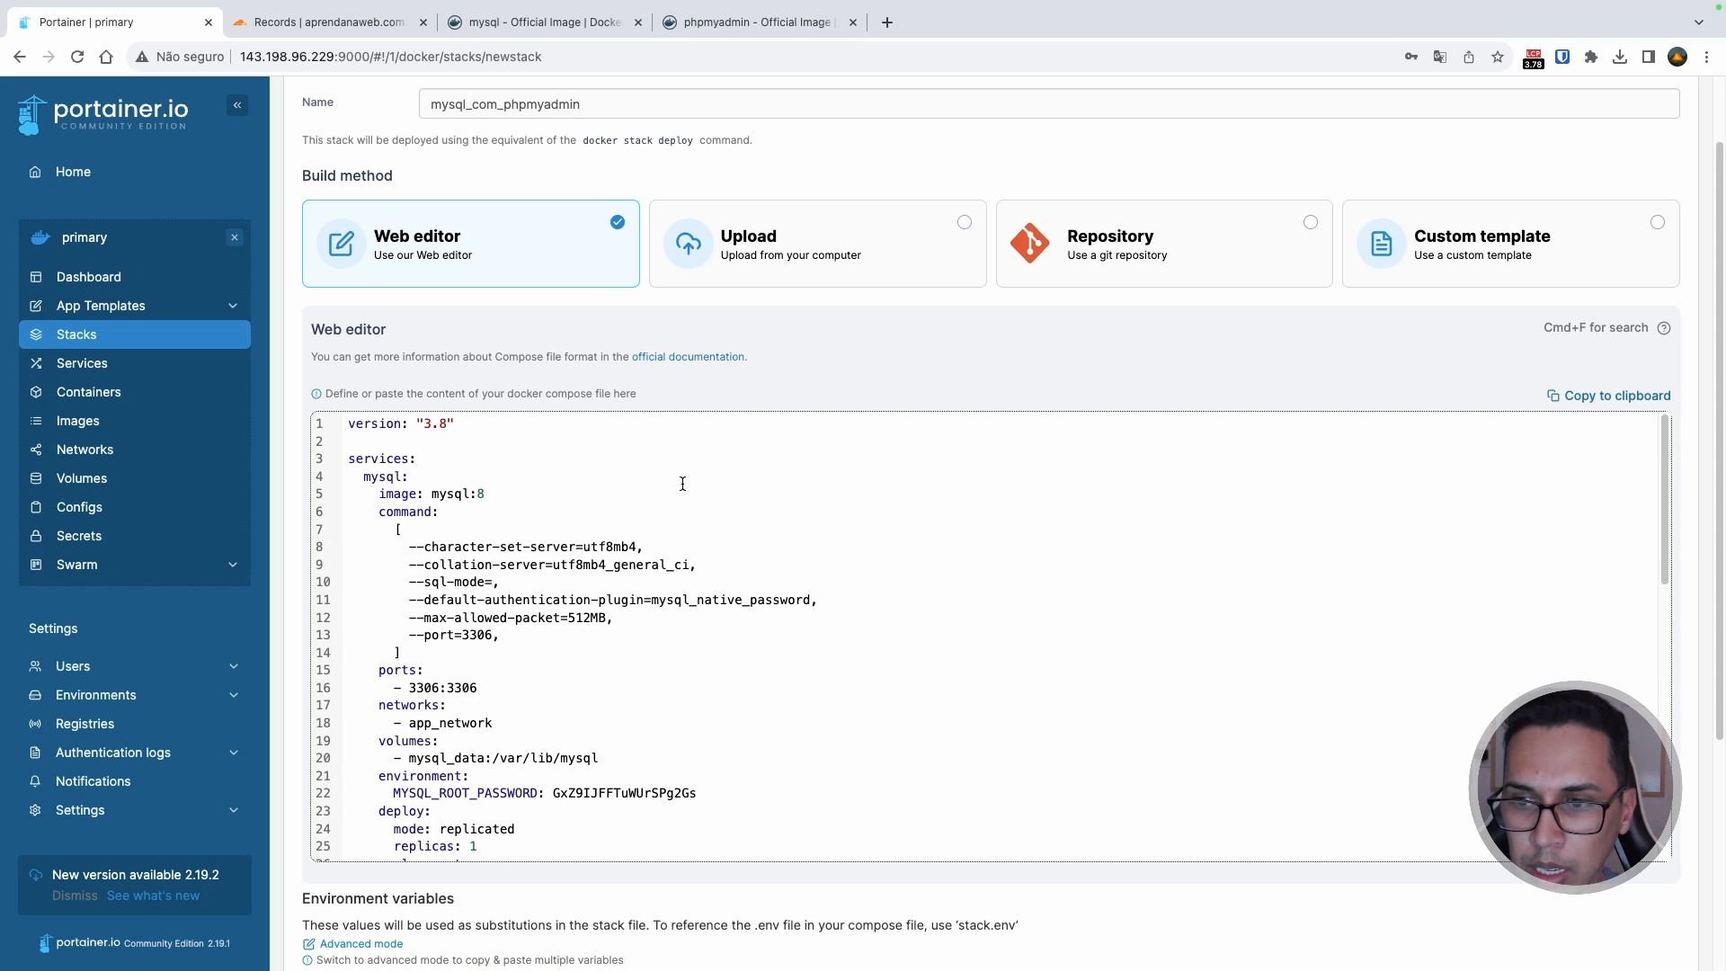
scroll(551, 477, down, 4)
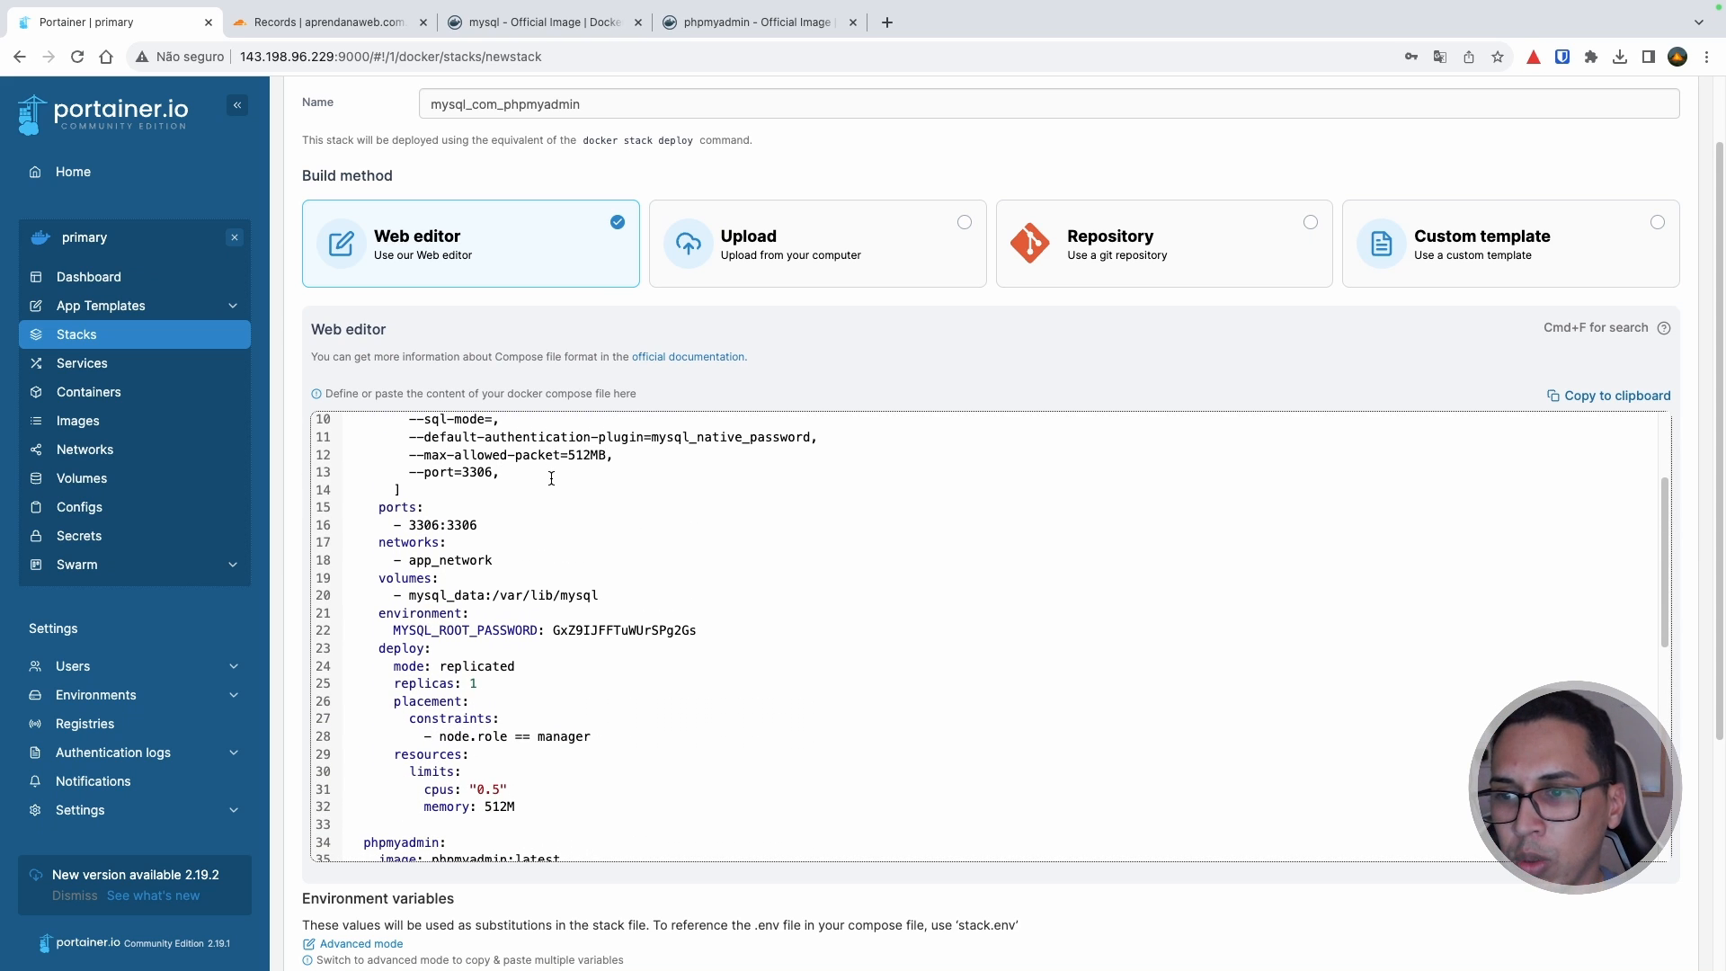
scroll(551, 478, down, 8)
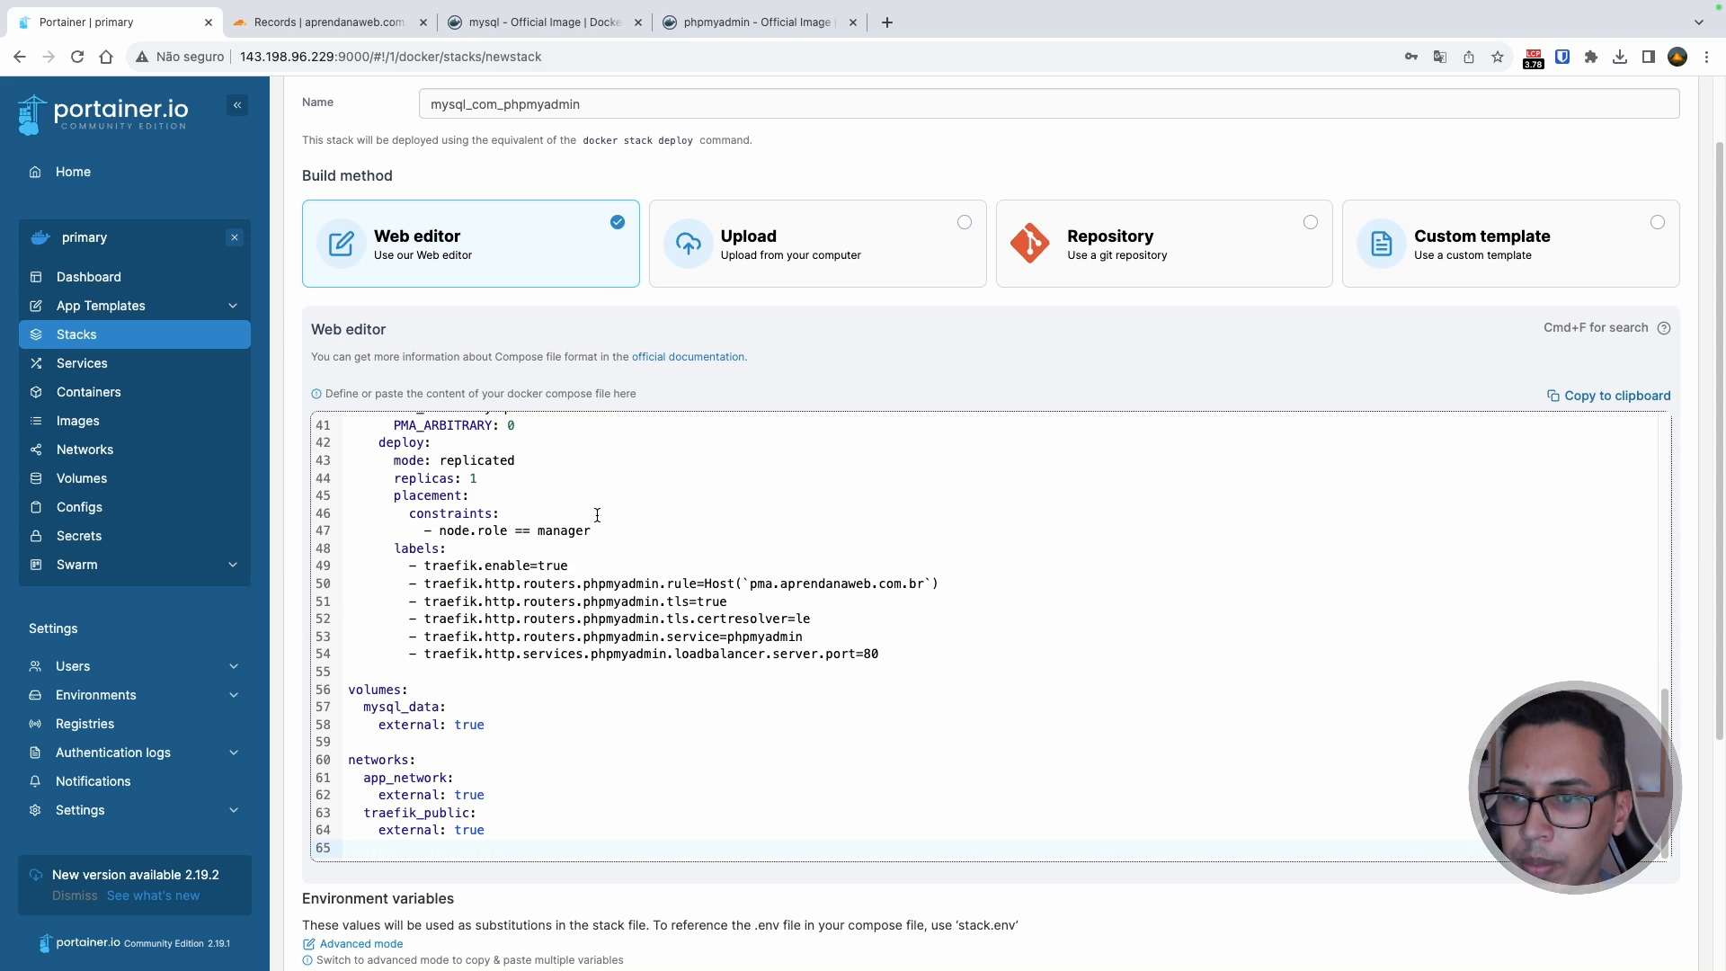
scroll(779, 594, down, 3)
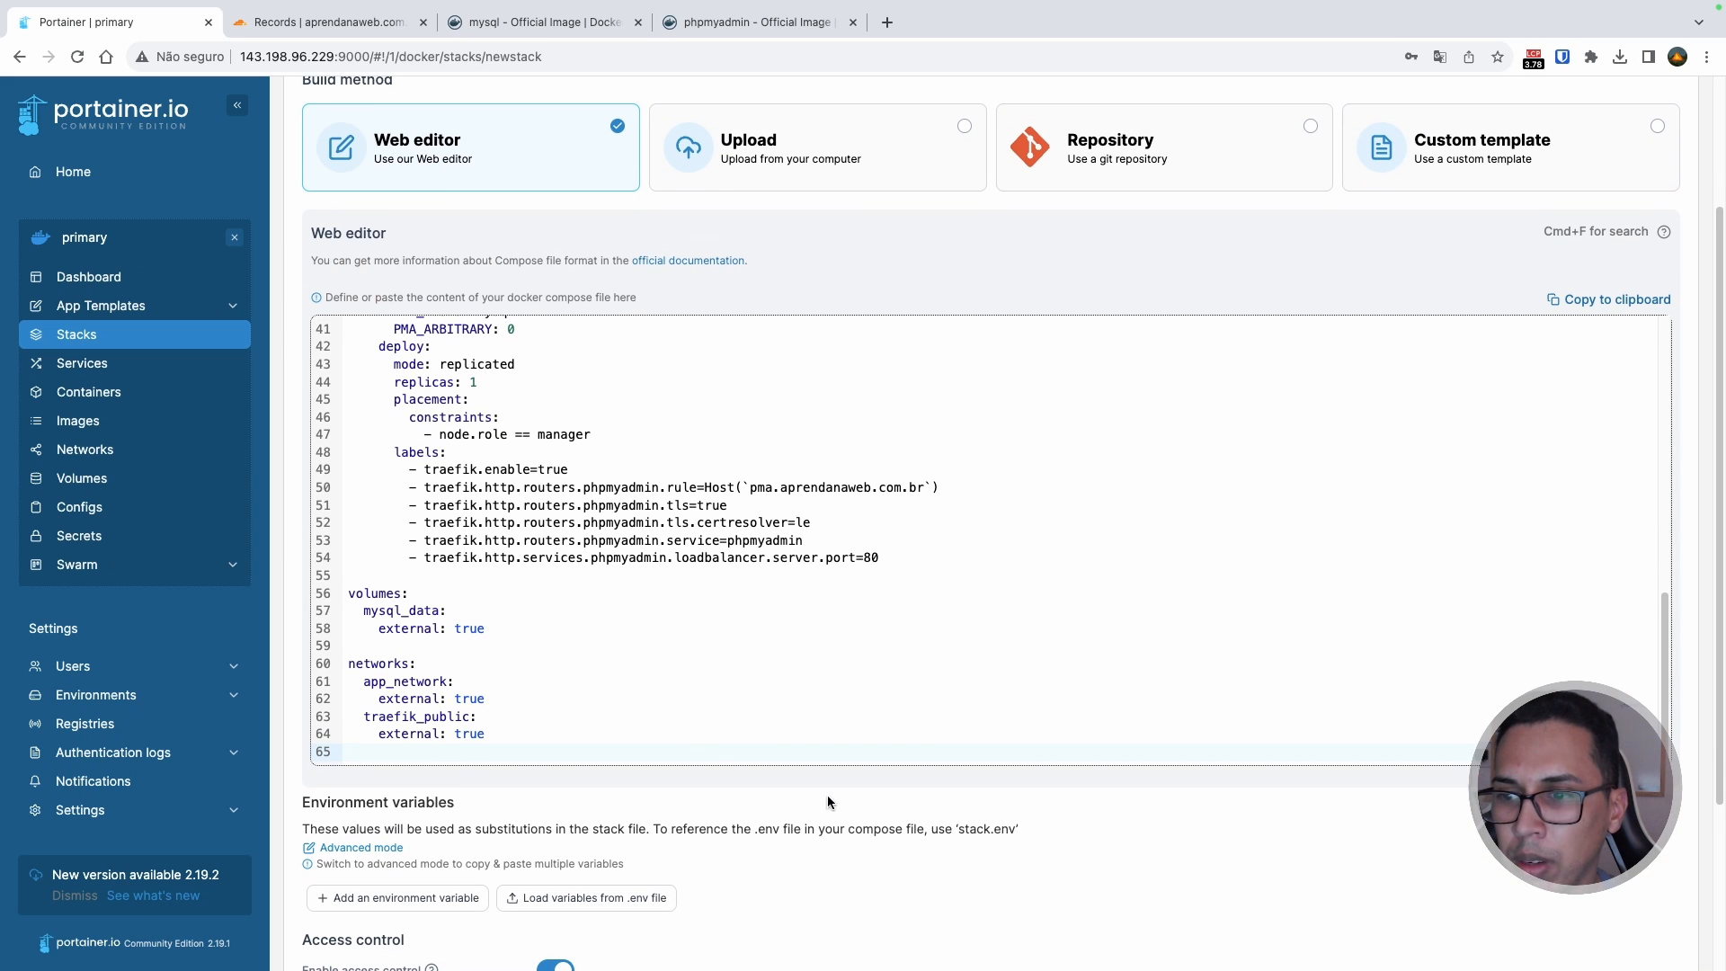
scroll(811, 721, down, 2)
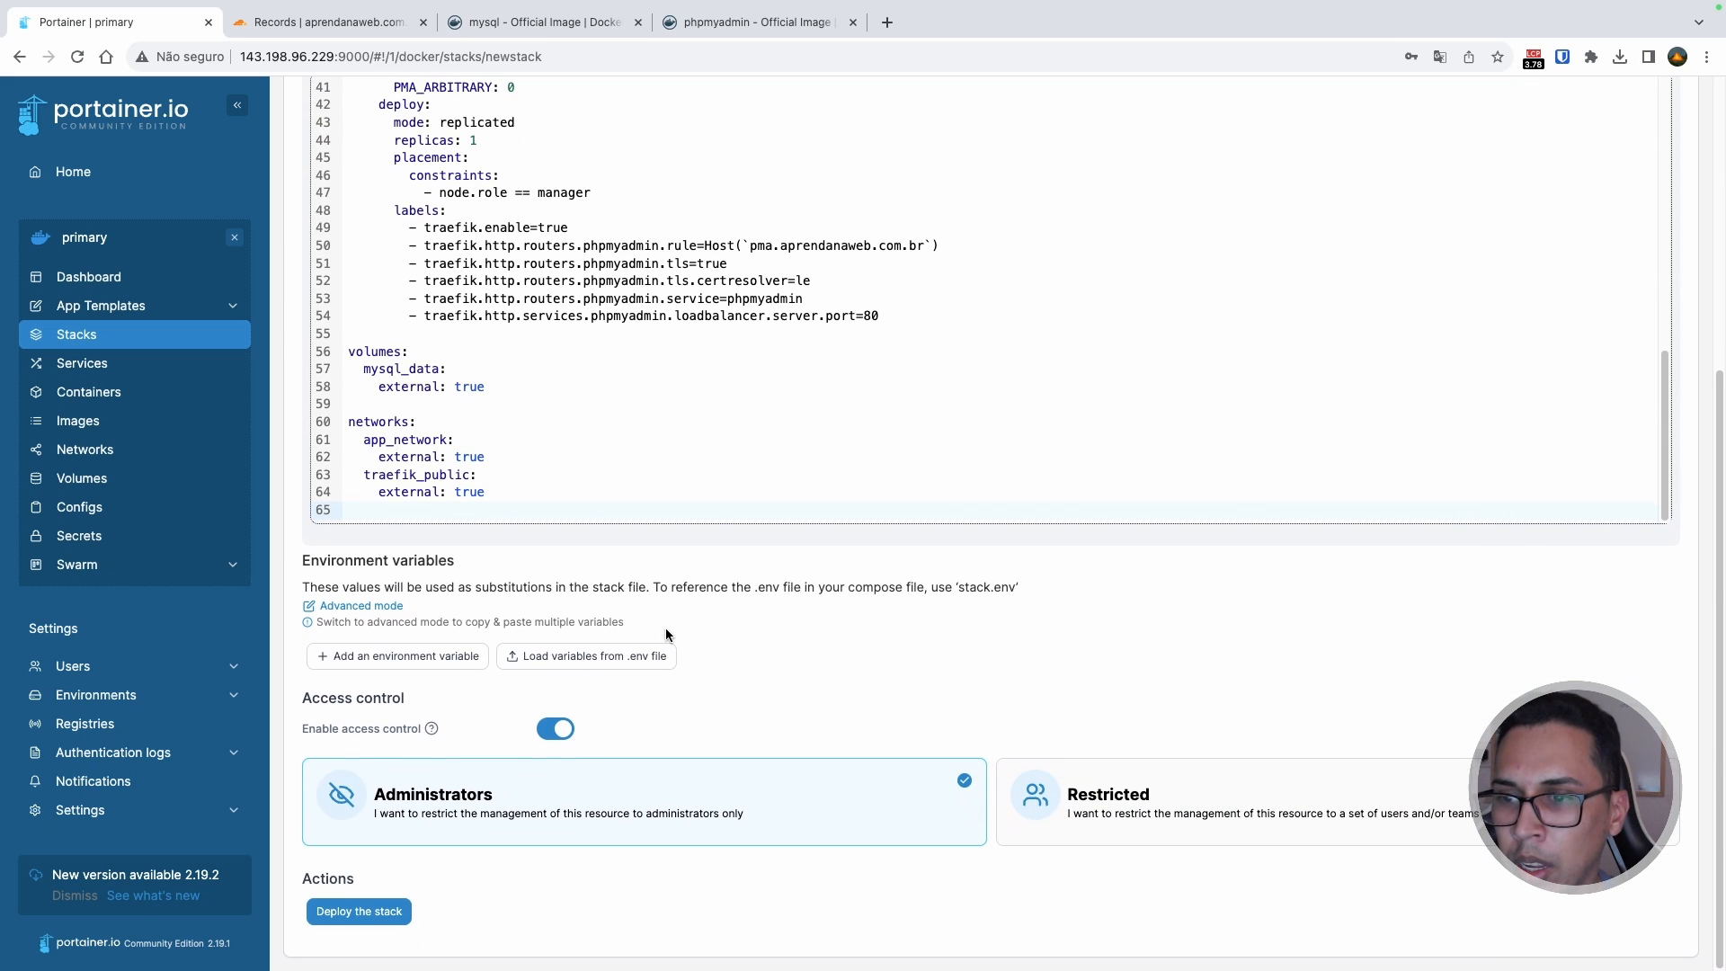
click(559, 729)
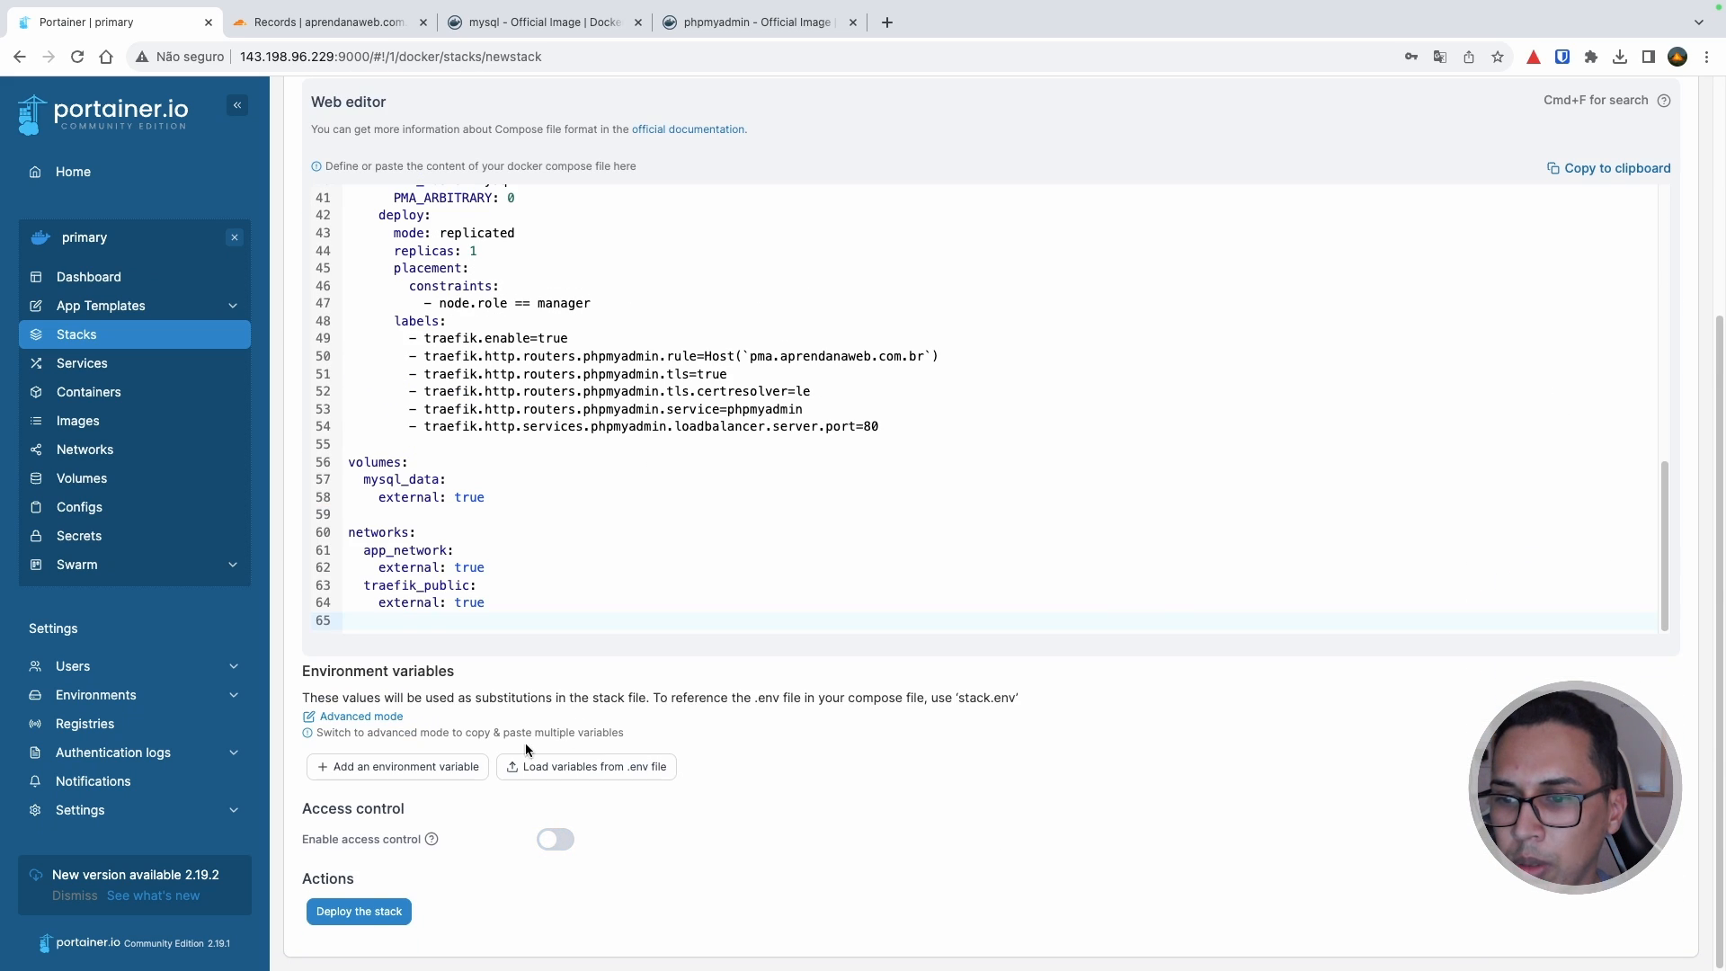
click(376, 913)
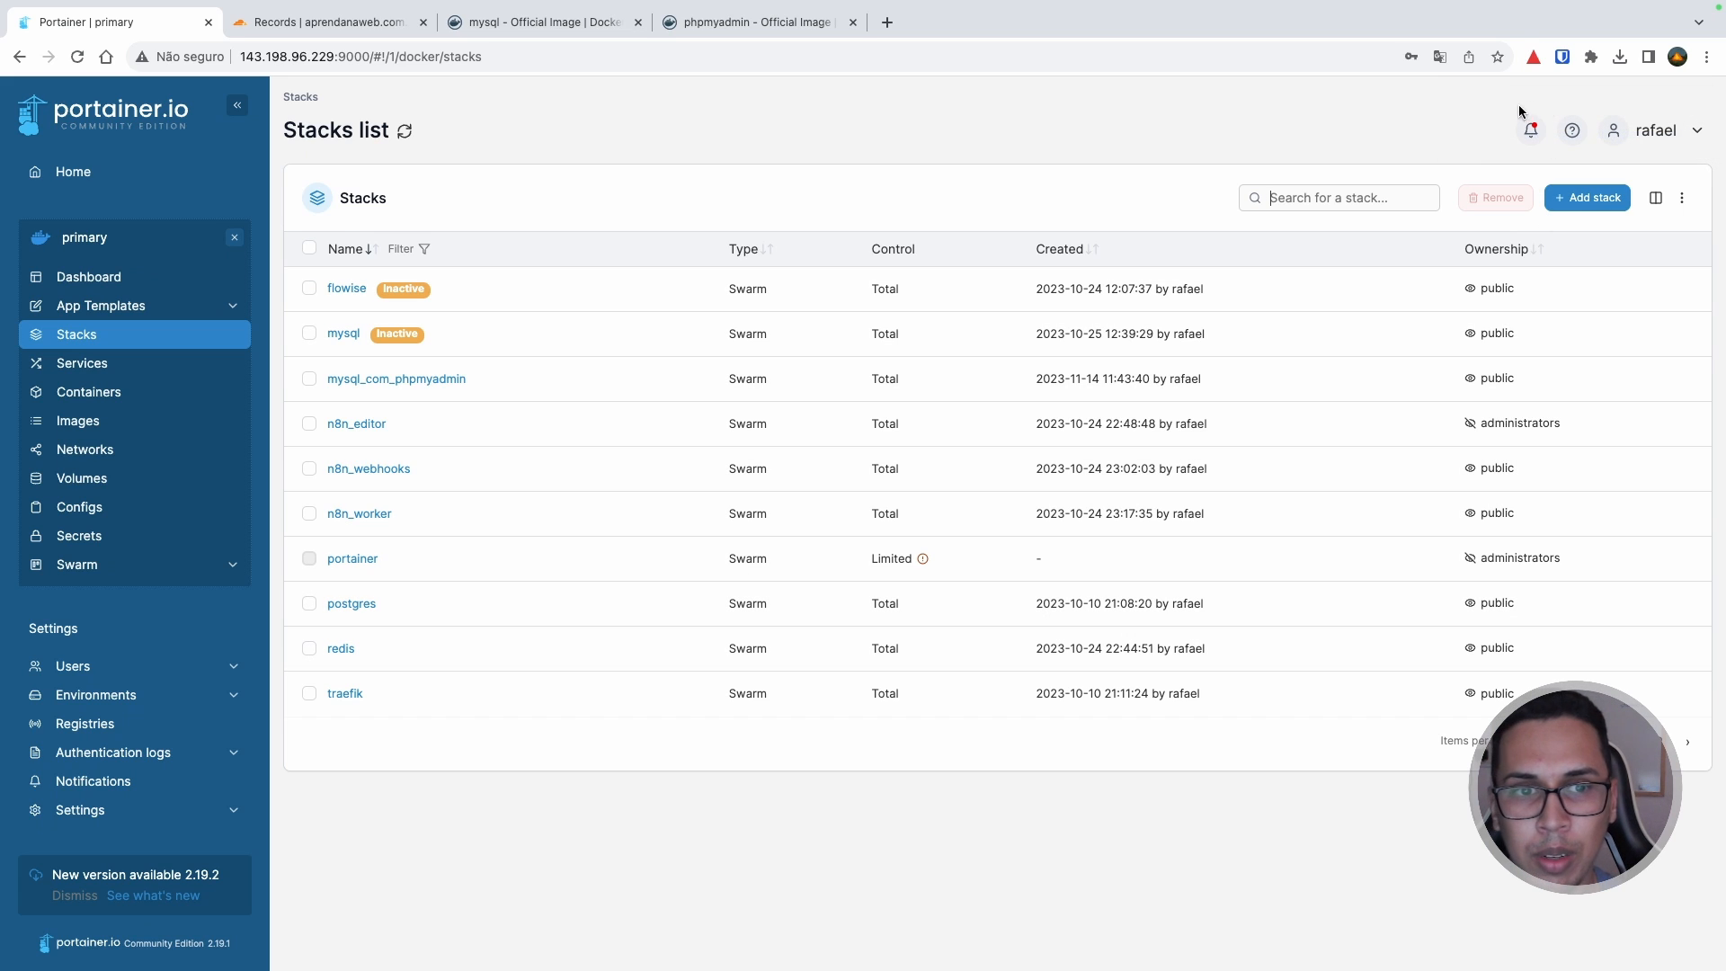
Step: Open the mysql_com_phpmyadmin stack details and expand the mysql and phpmyadmin service tasks
click(448, 380)
scroll(536, 433, down, 1)
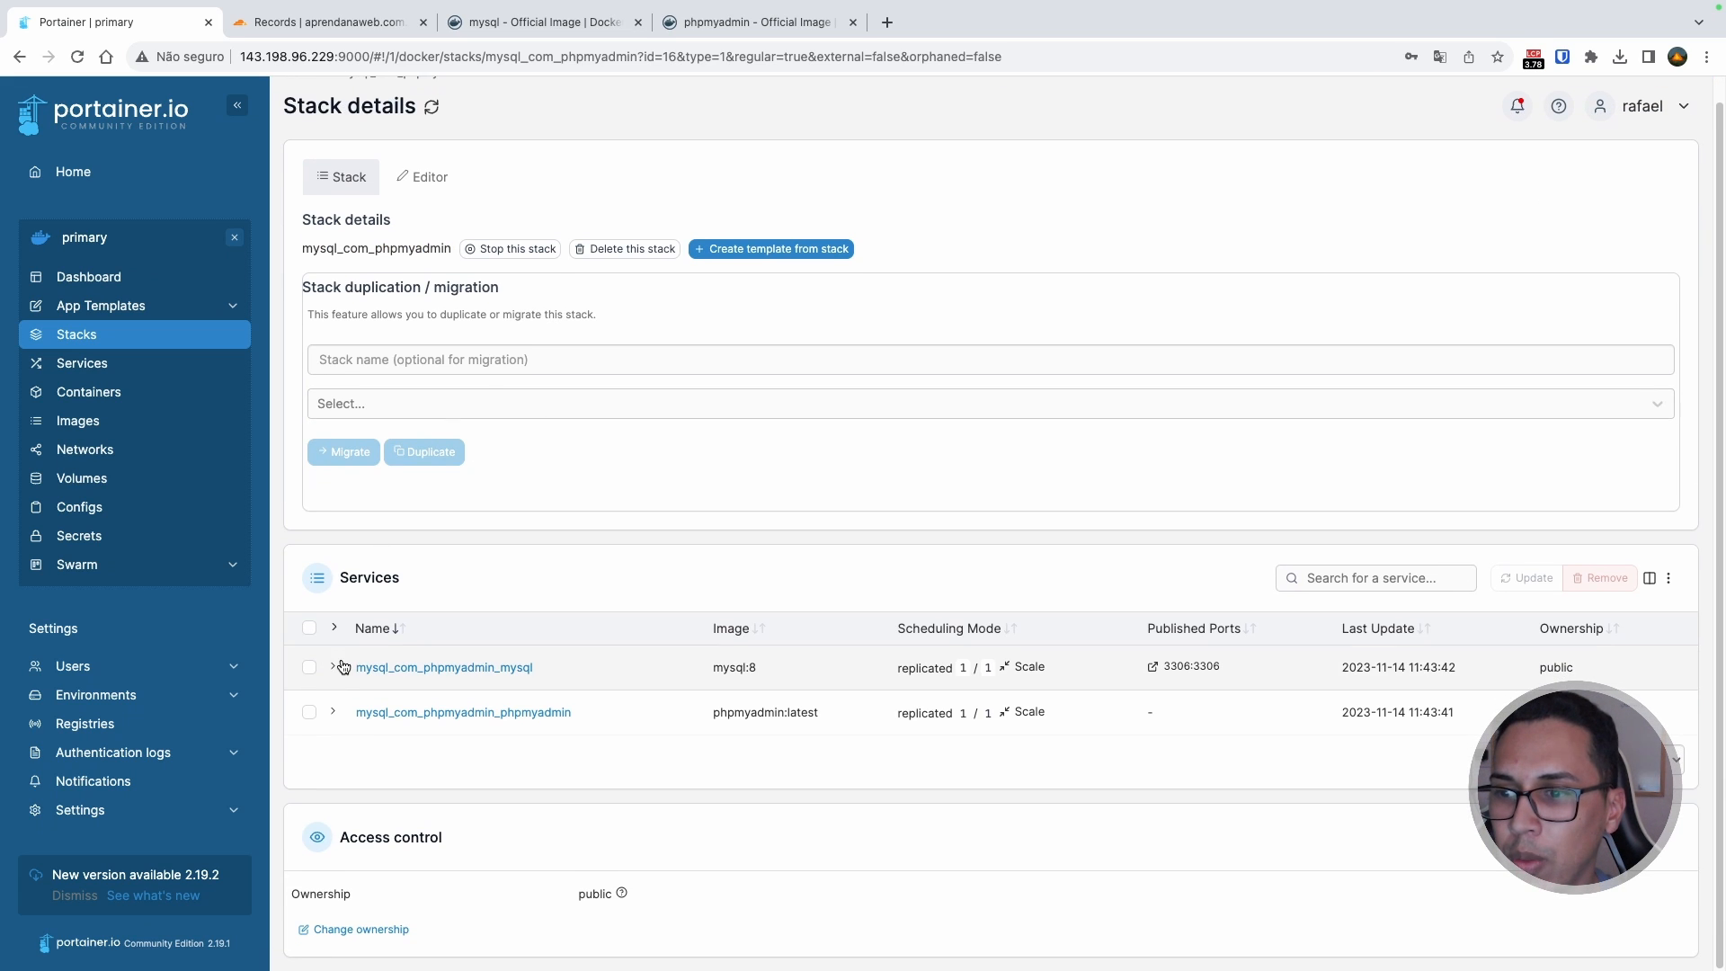
click(334, 666)
scroll(413, 647, down, 1)
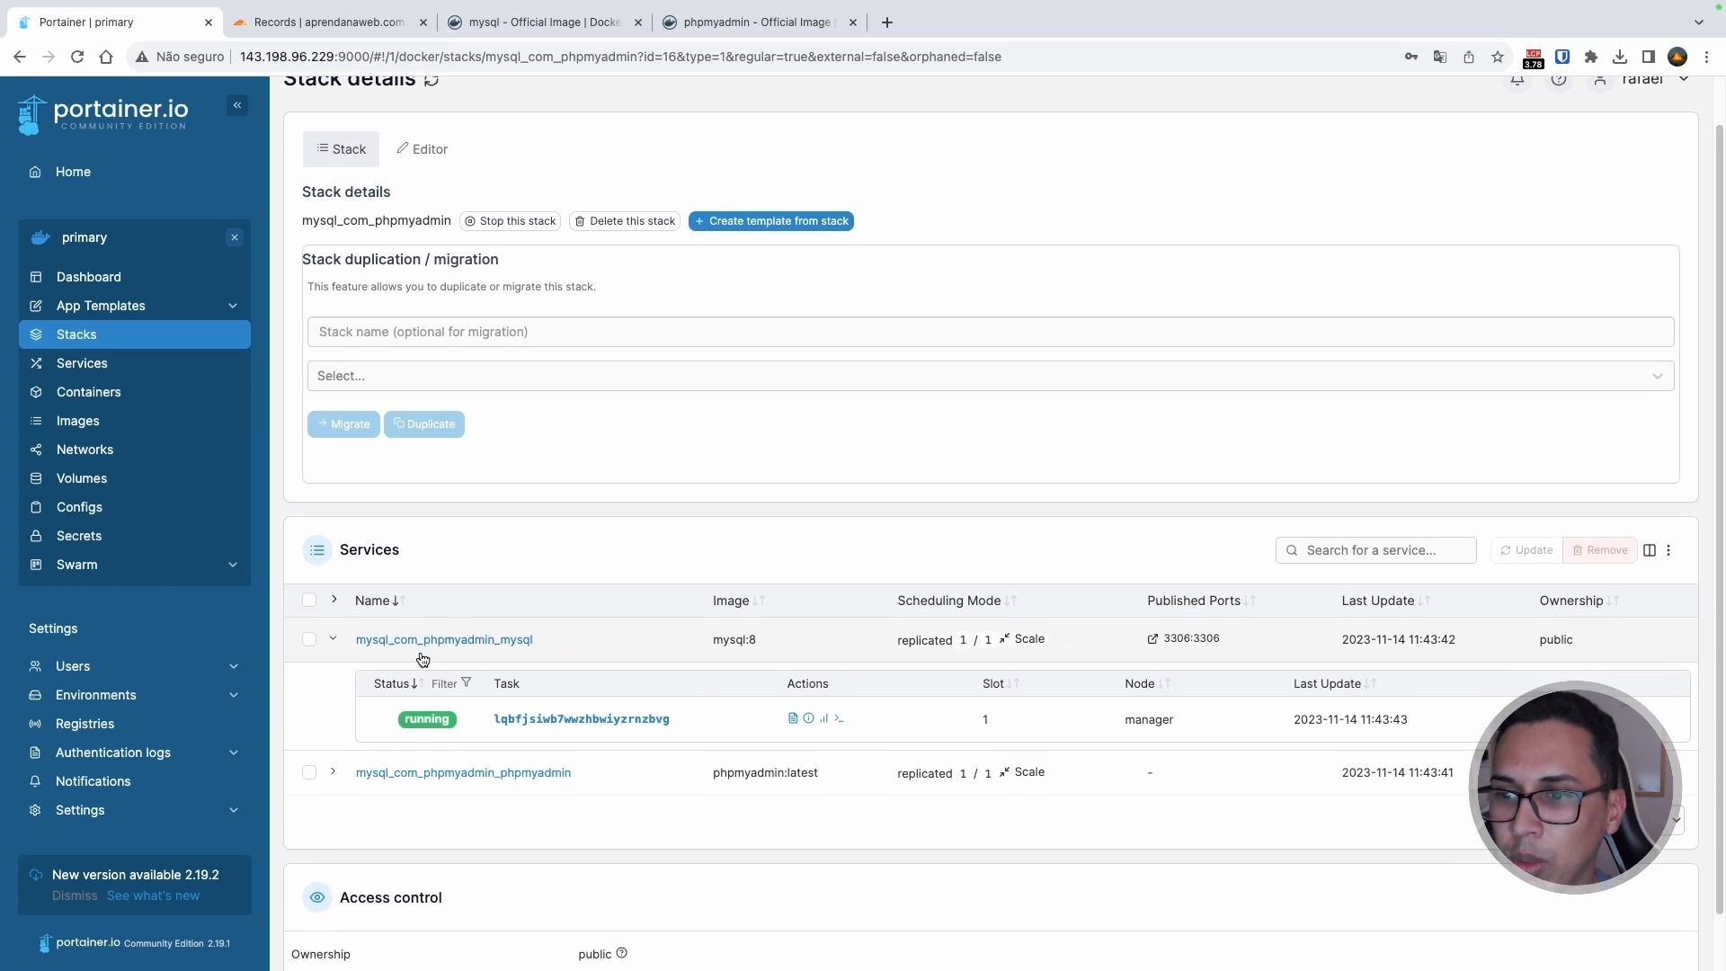
click(333, 775)
scroll(377, 737, down, 1)
scroll(432, 701, down, 2)
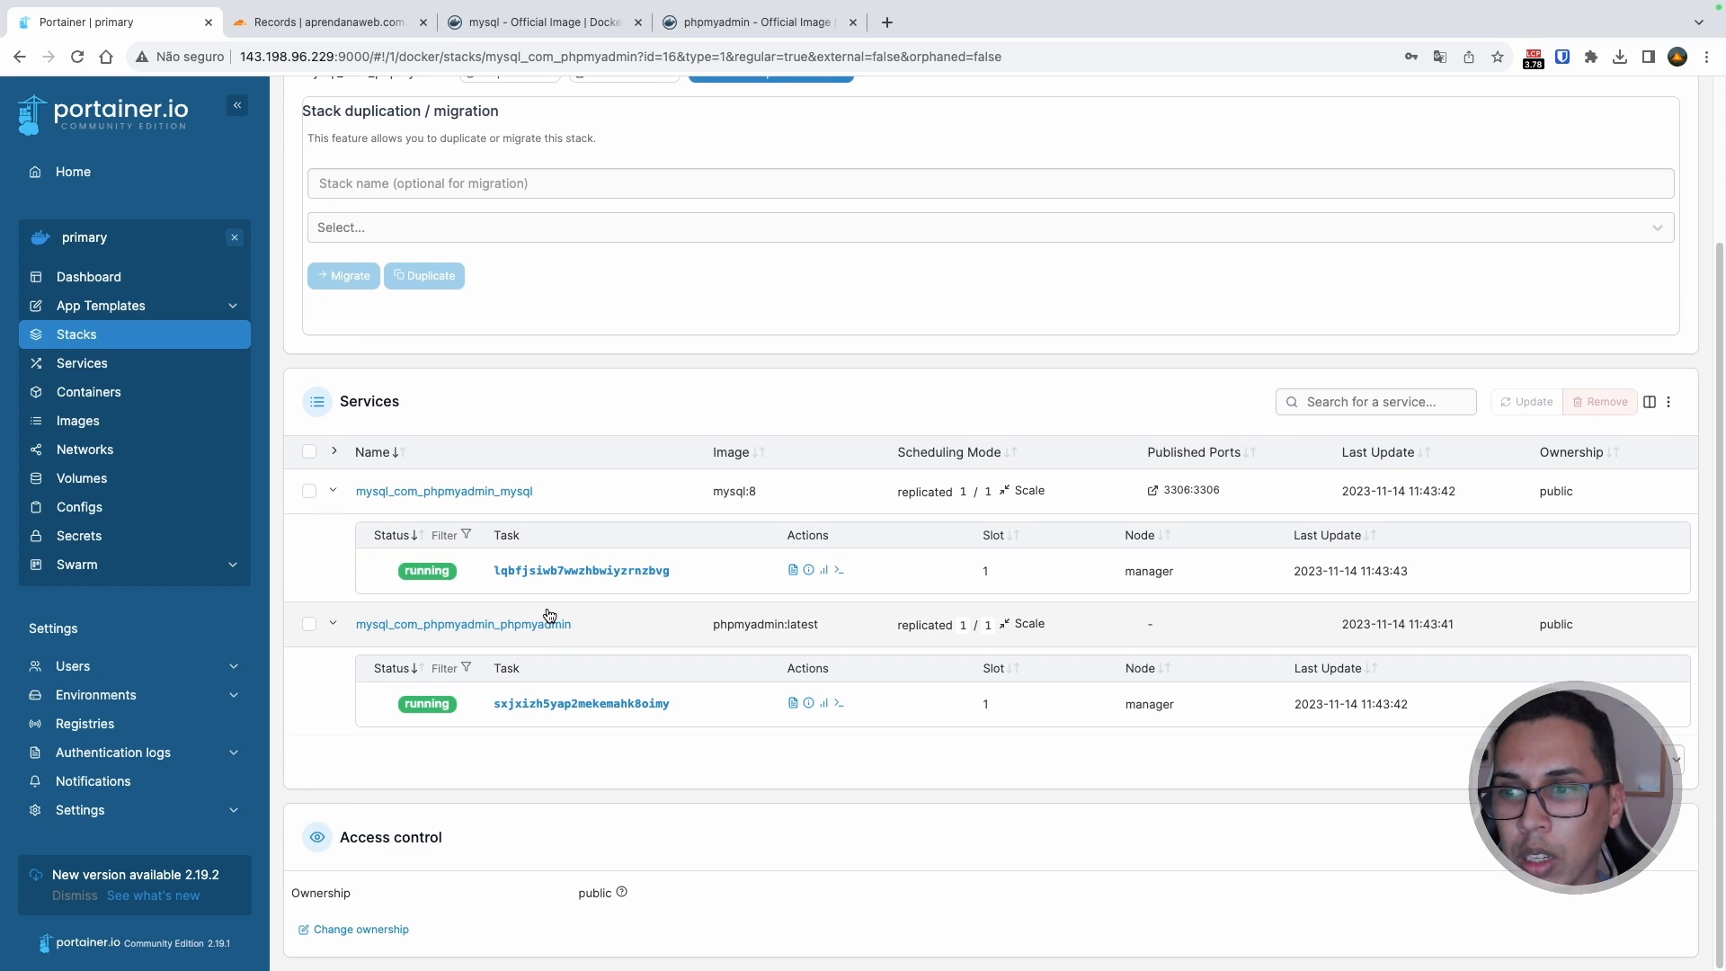
Step: Force-update both services, then reload the page to confirm each runs 1/1
click(309, 451)
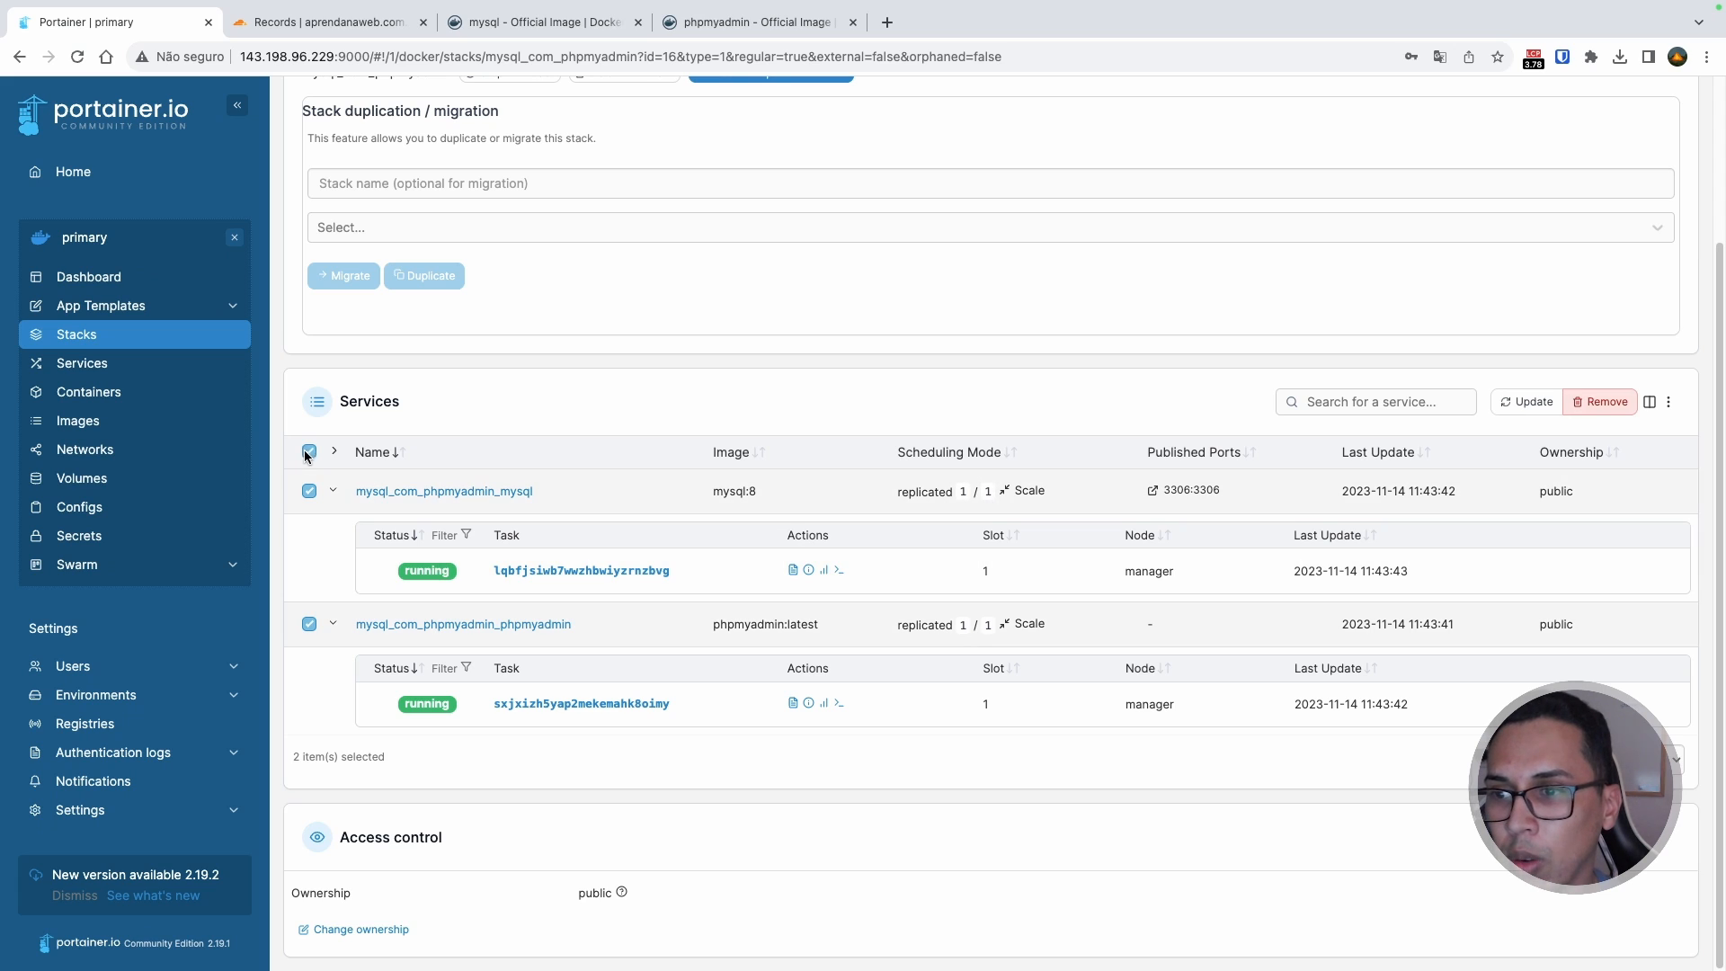
click(1527, 402)
click(949, 618)
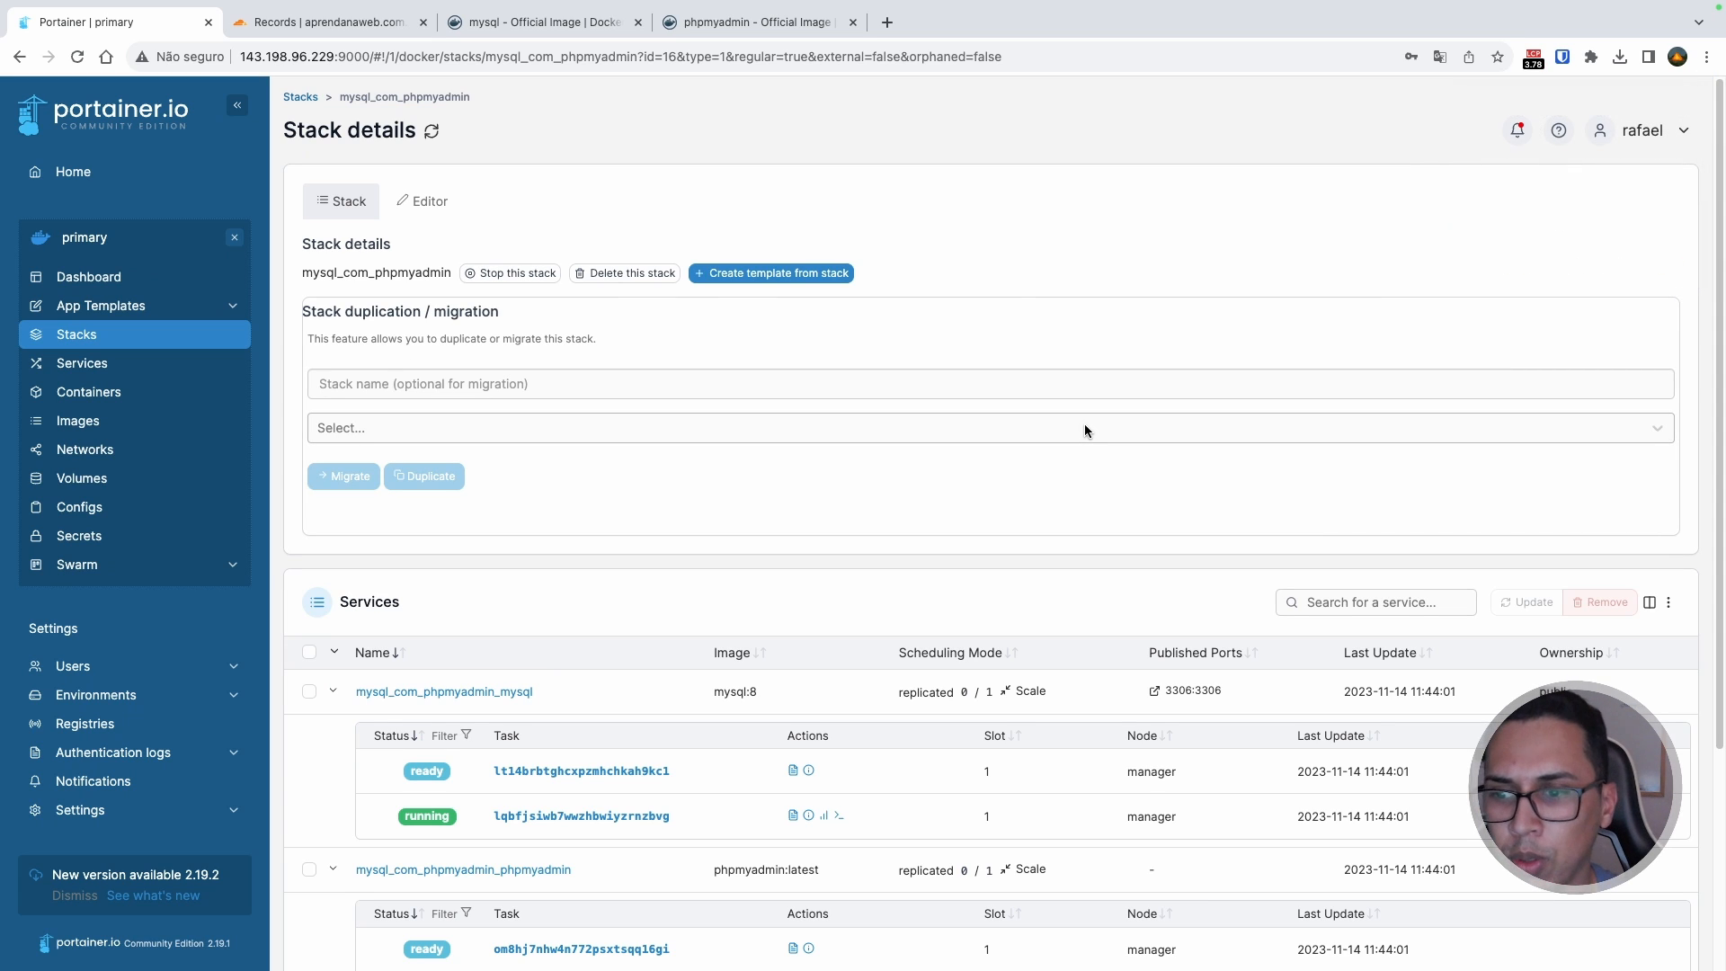
scroll(461, 659, down, 2)
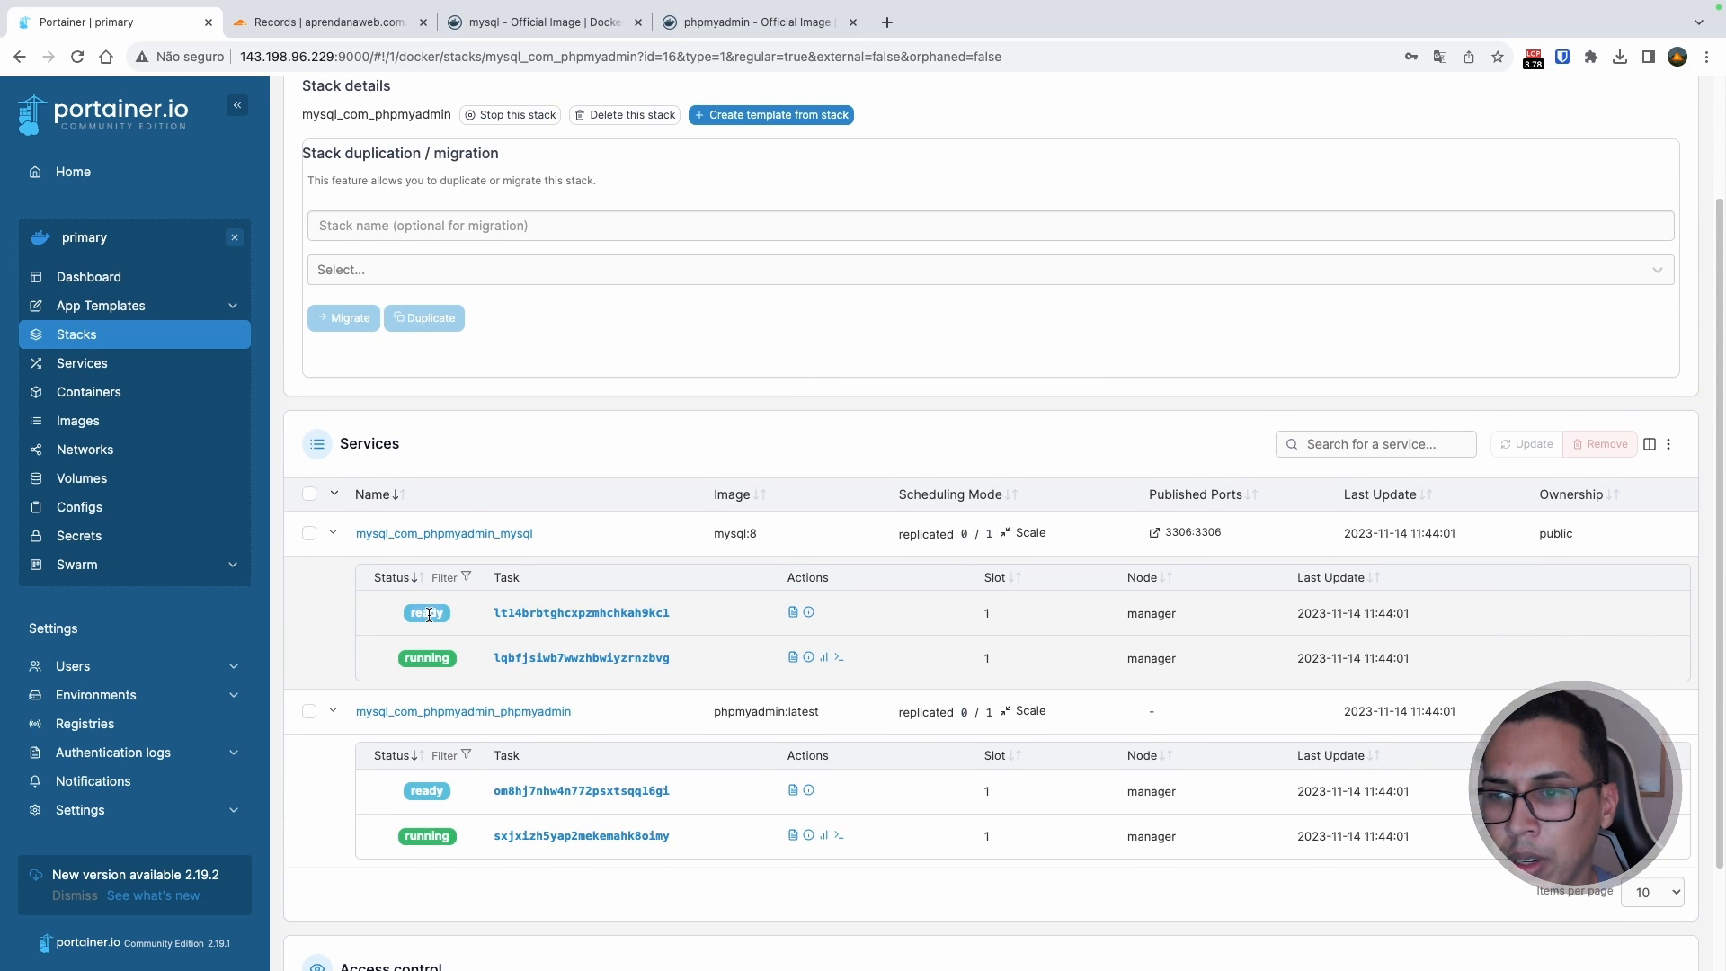
click(79, 57)
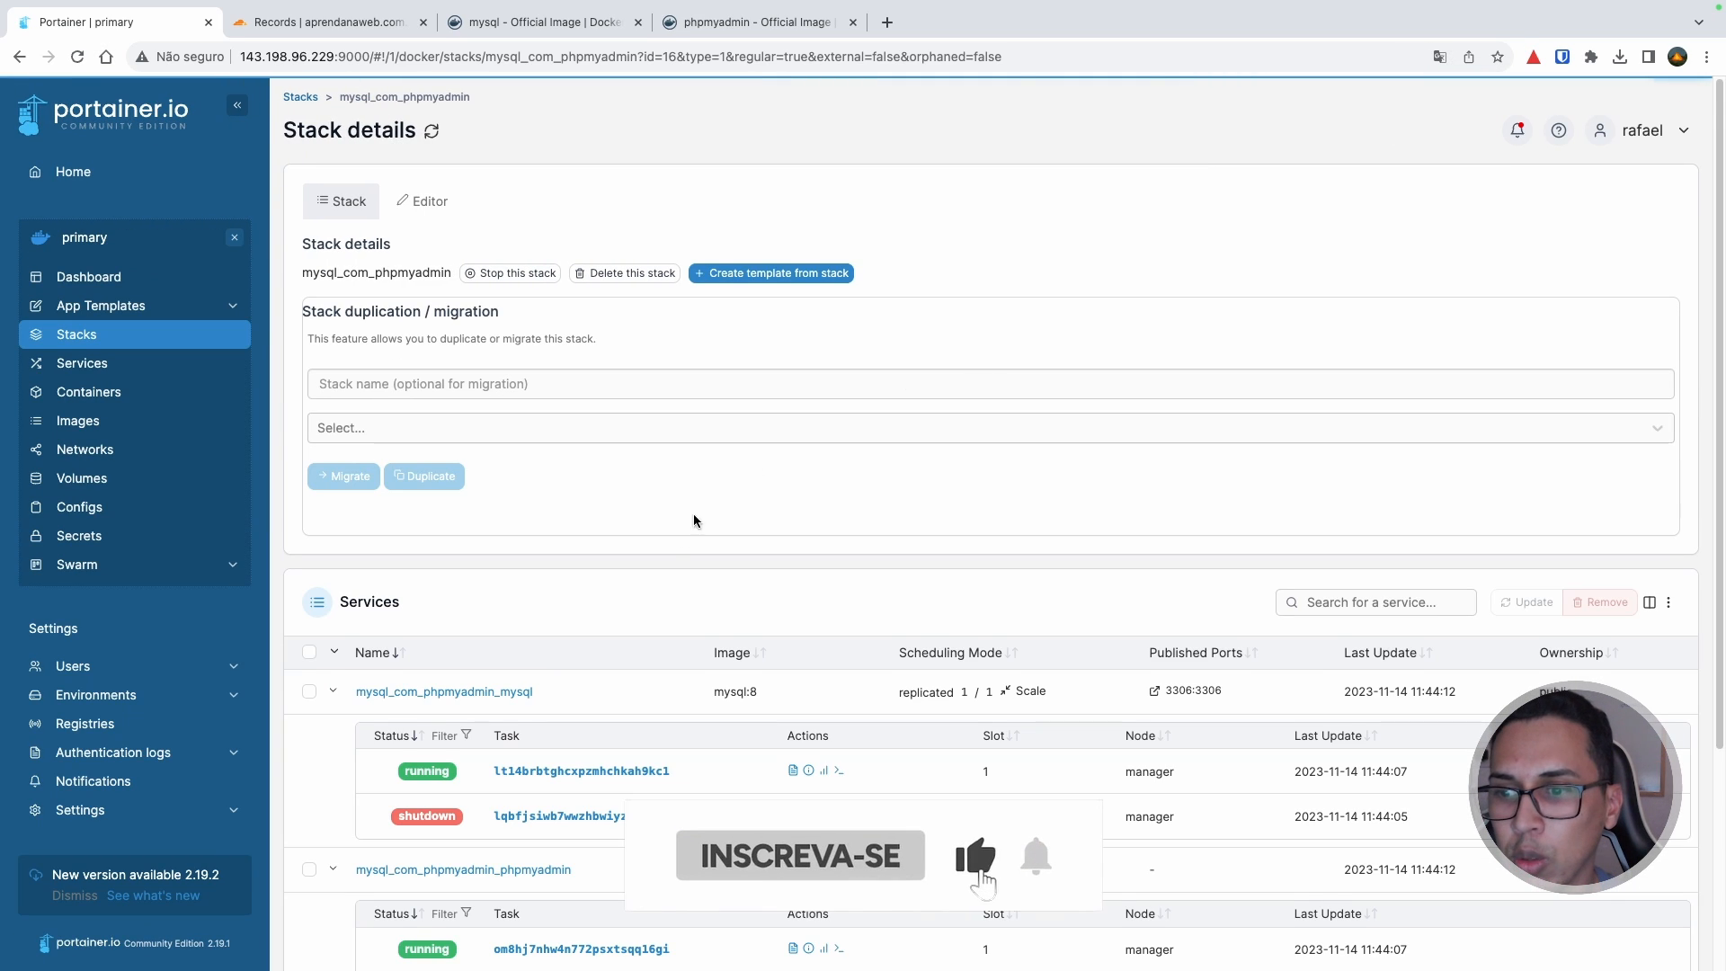
scroll(692, 519, down, 2)
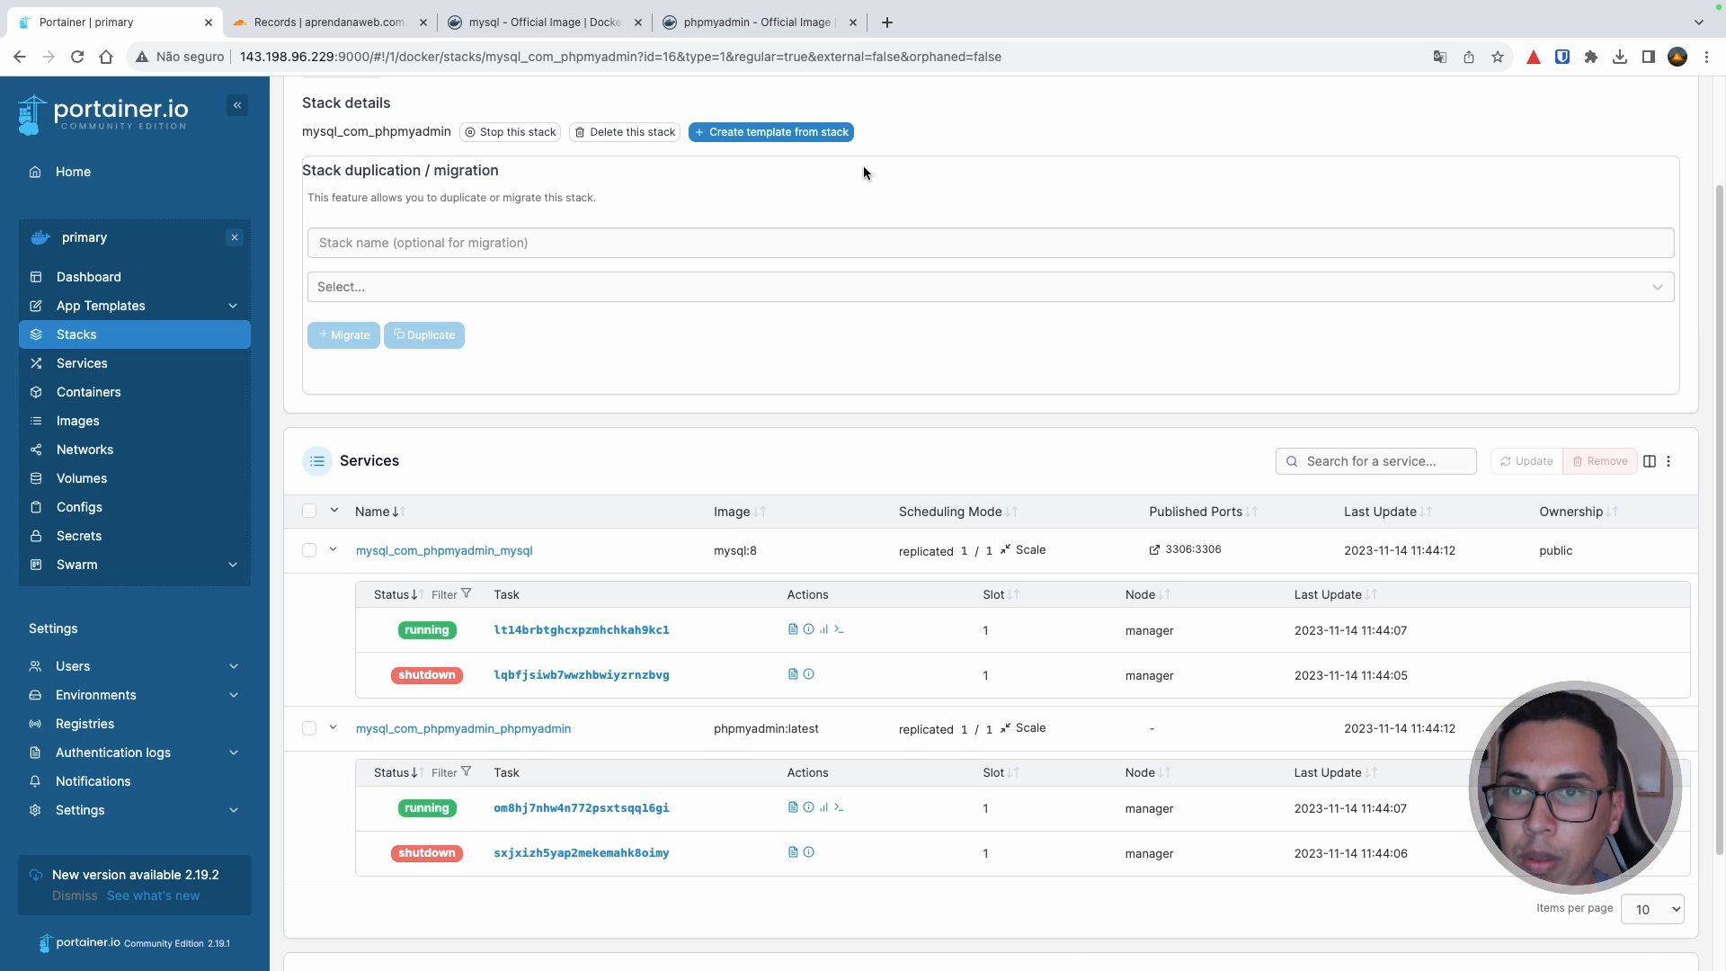
Step: Open pma.aprendanaweb.com.br in a new tab and enter root as the login username
click(887, 22)
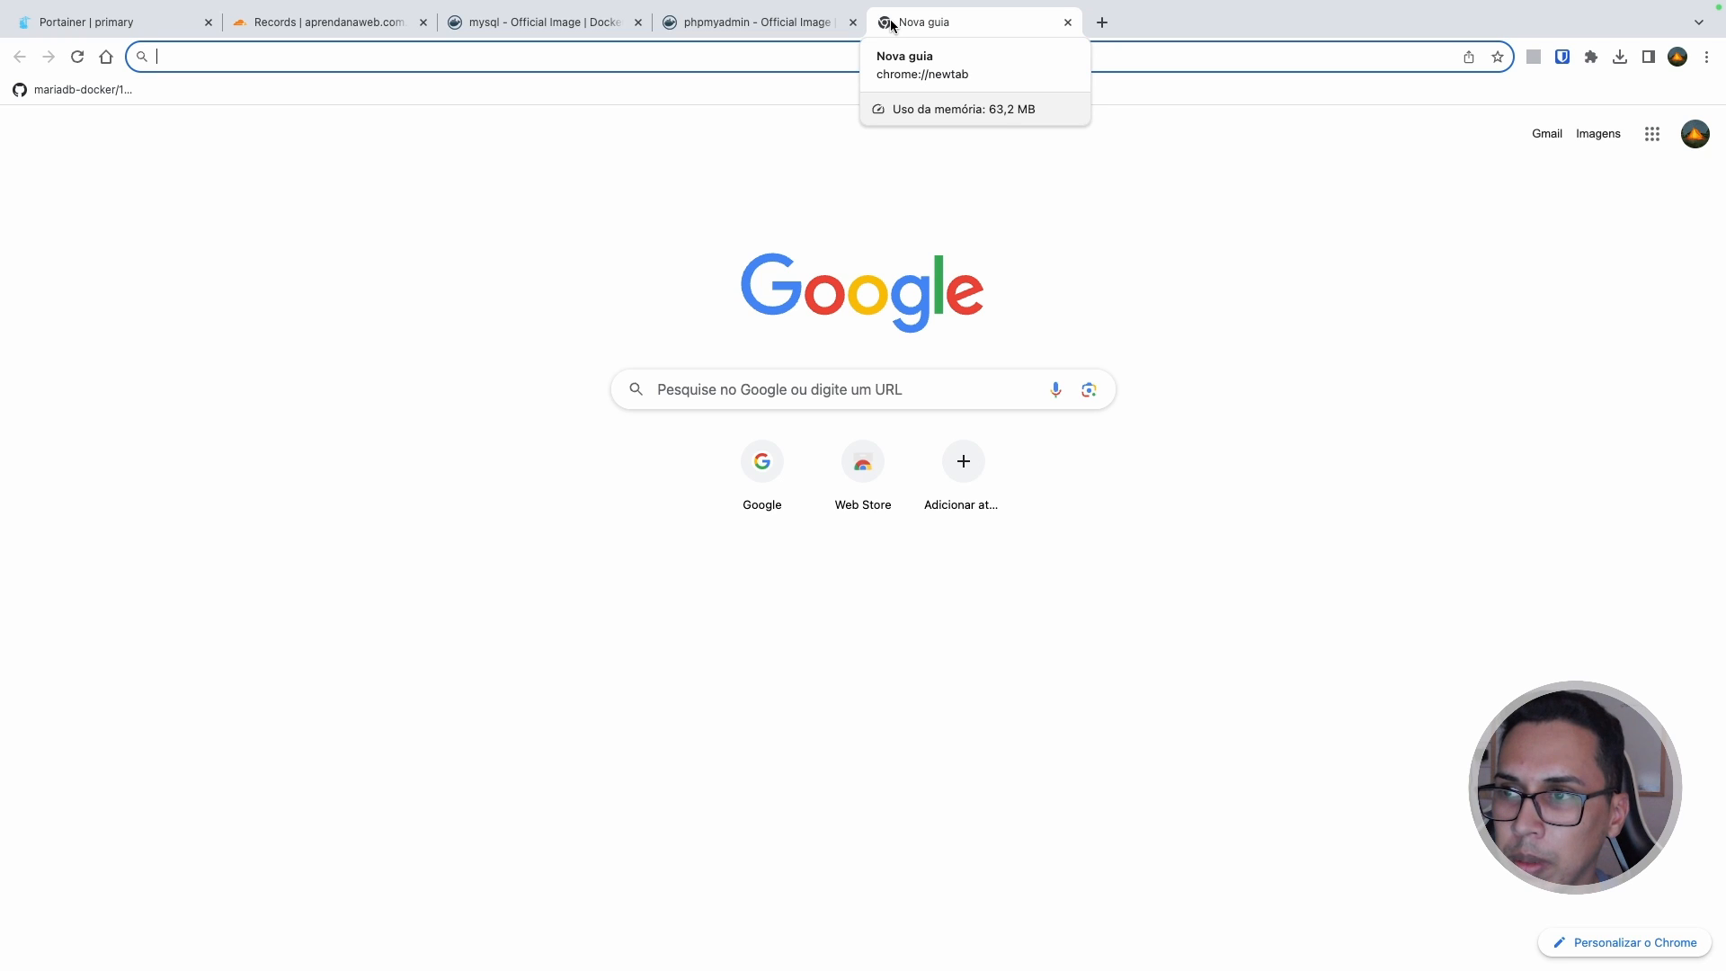
text(pma.aprendanaweb.com.br)
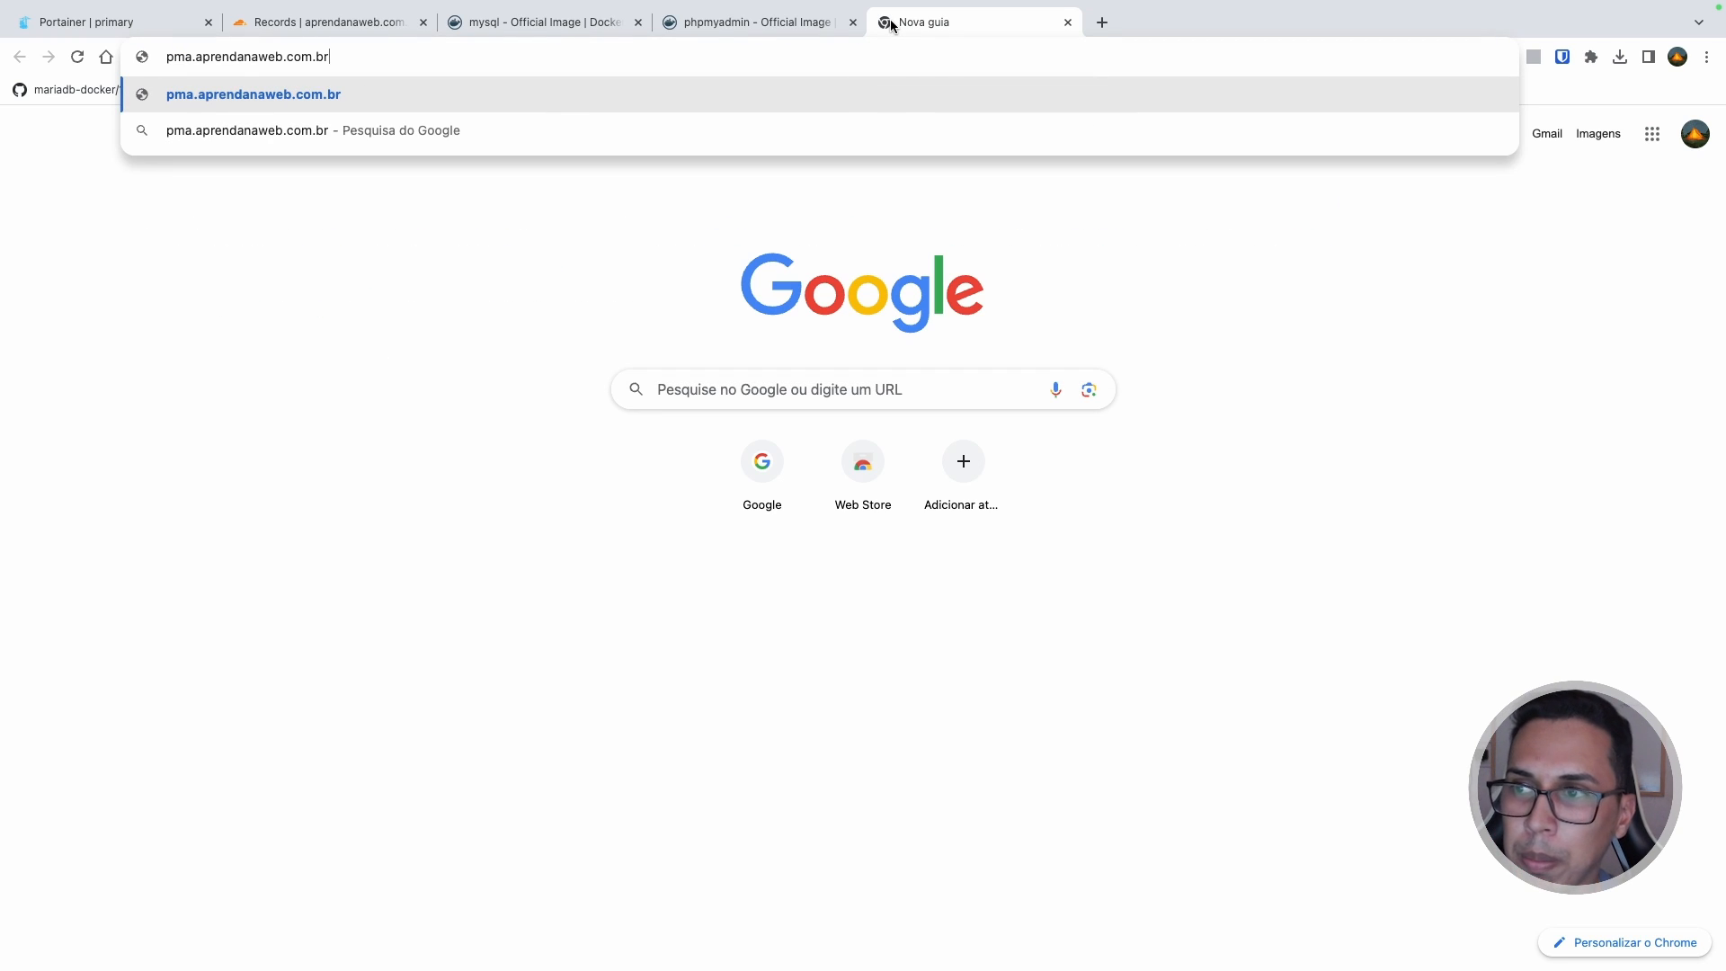
key(Return)
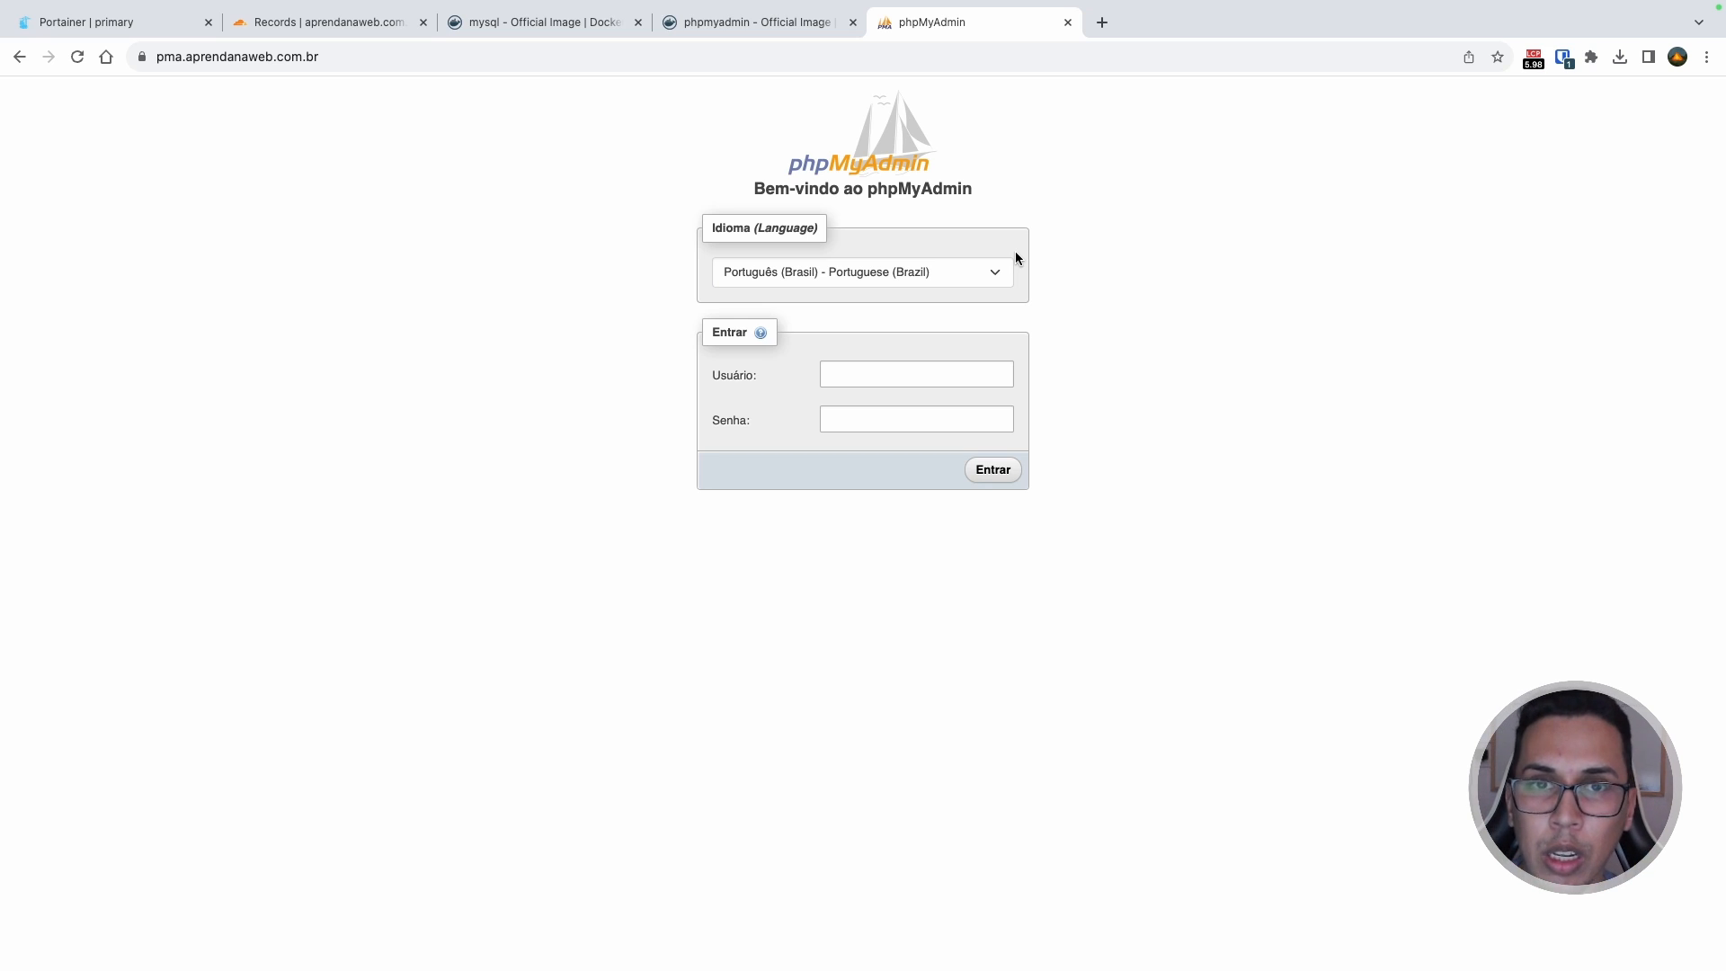
click(916, 376)
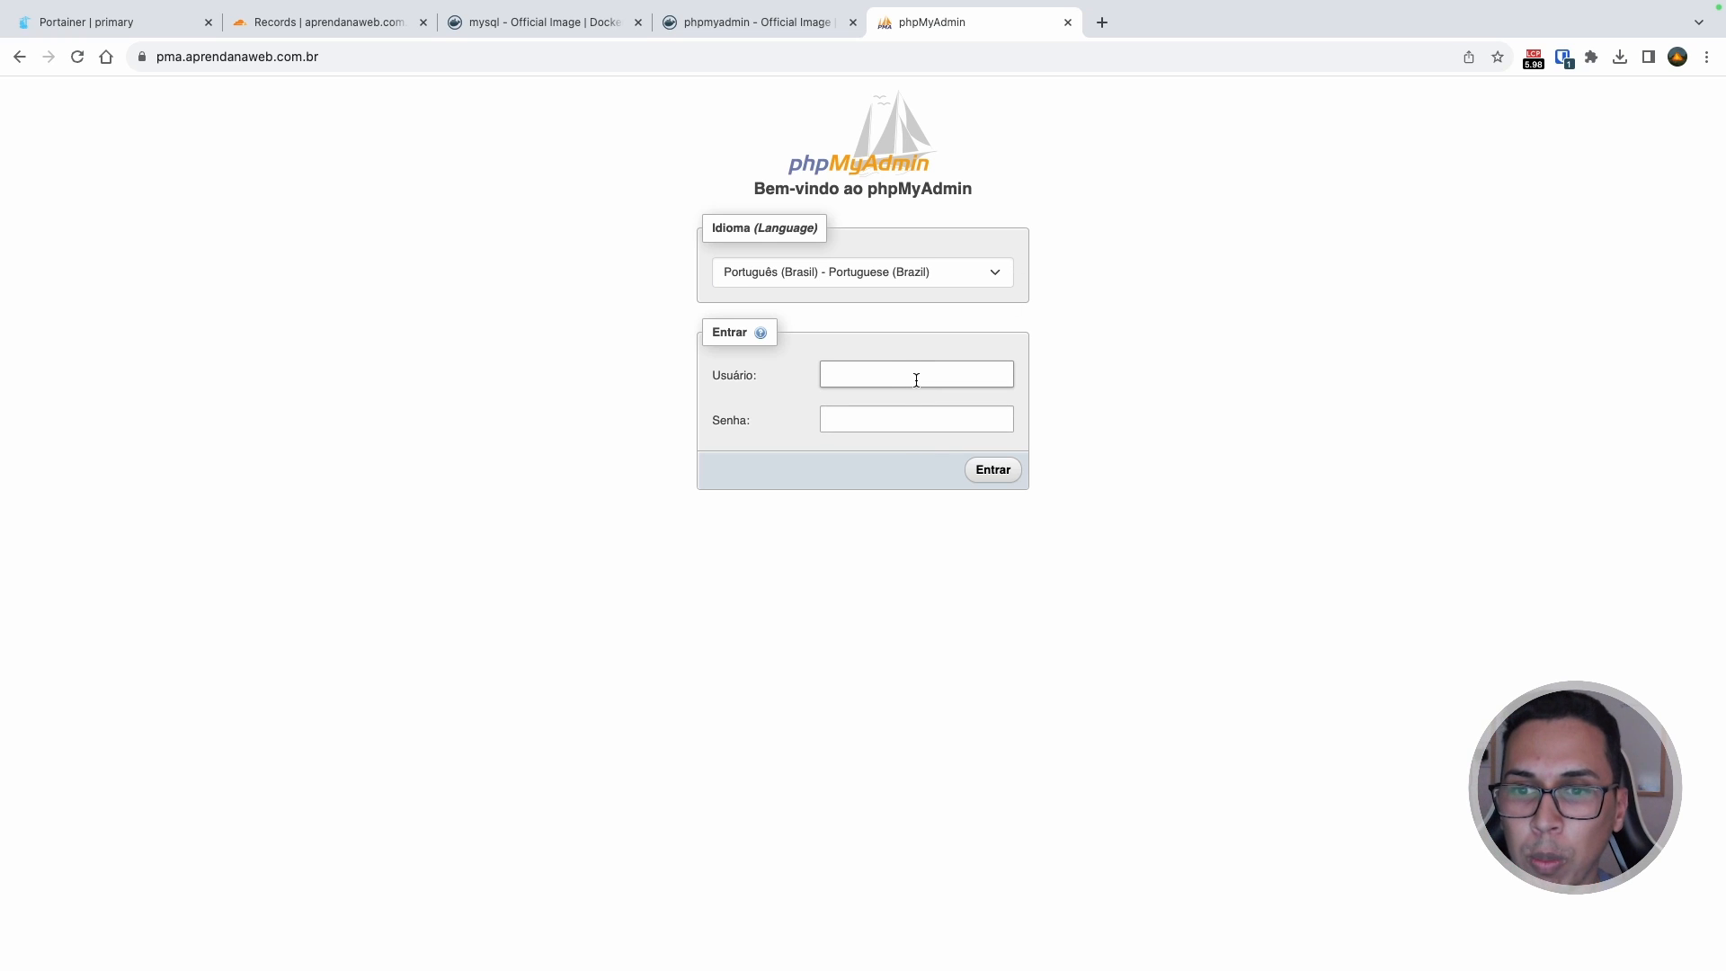
text(root)
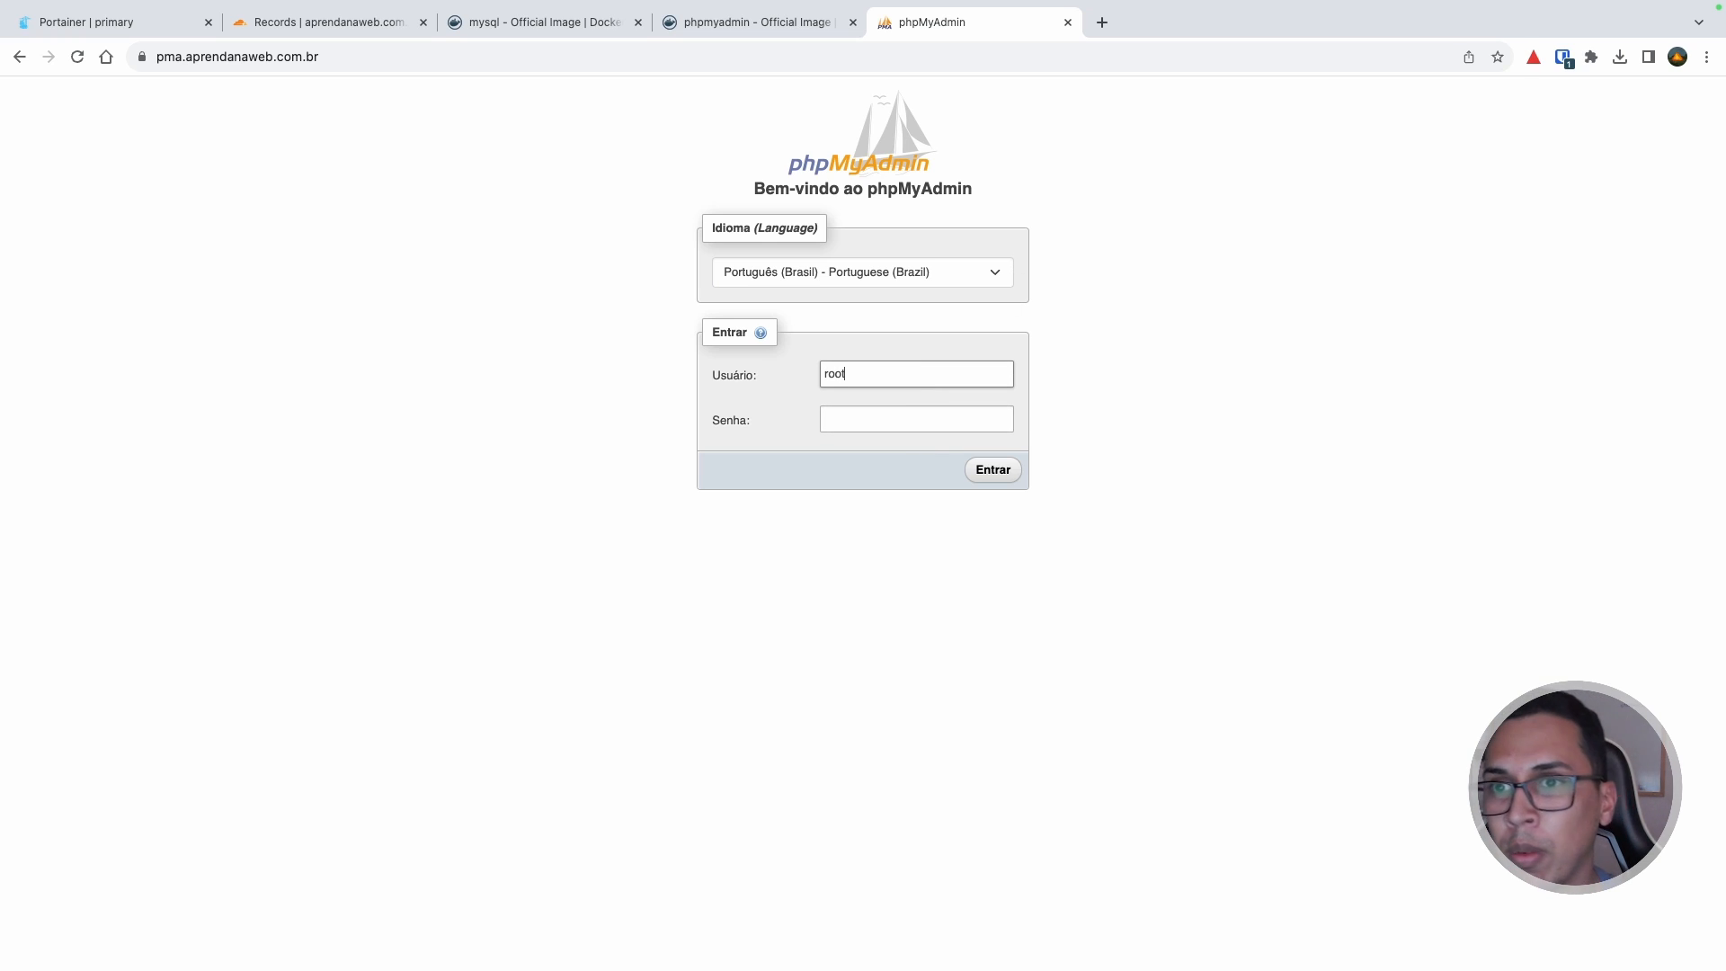
Step: Copy the MYSQL_ROOT_PASSWORD value from the stack's Editor and return to the phpMyAdmin tab
click(120, 22)
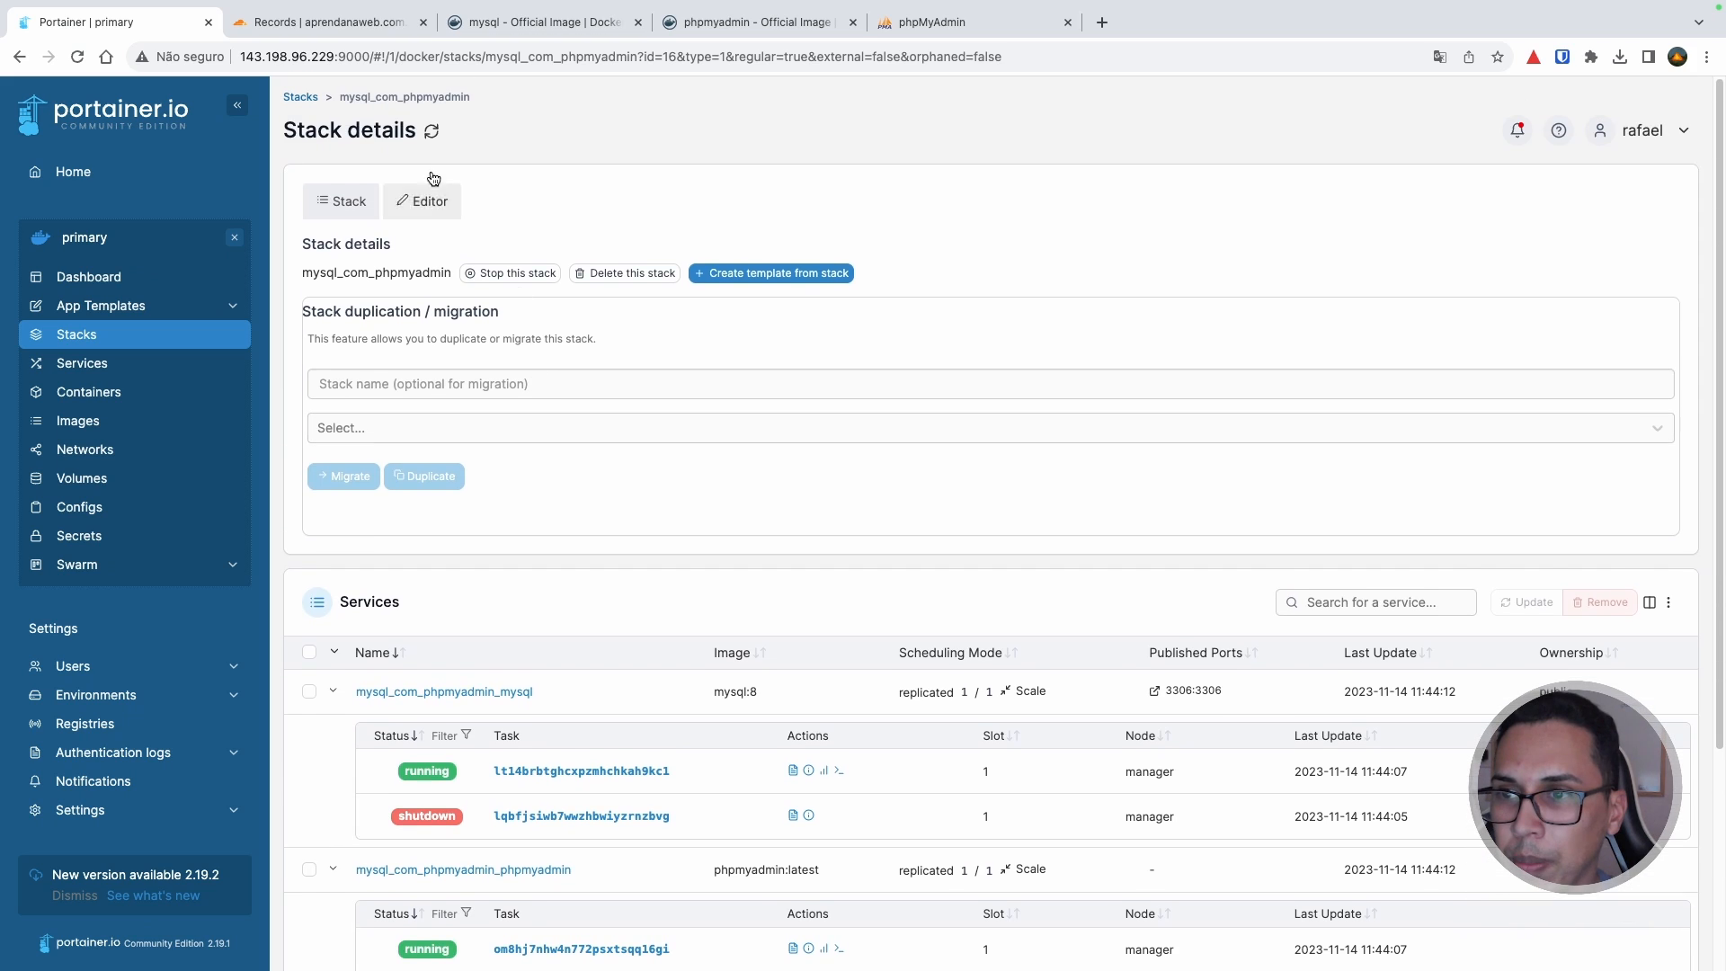
click(423, 200)
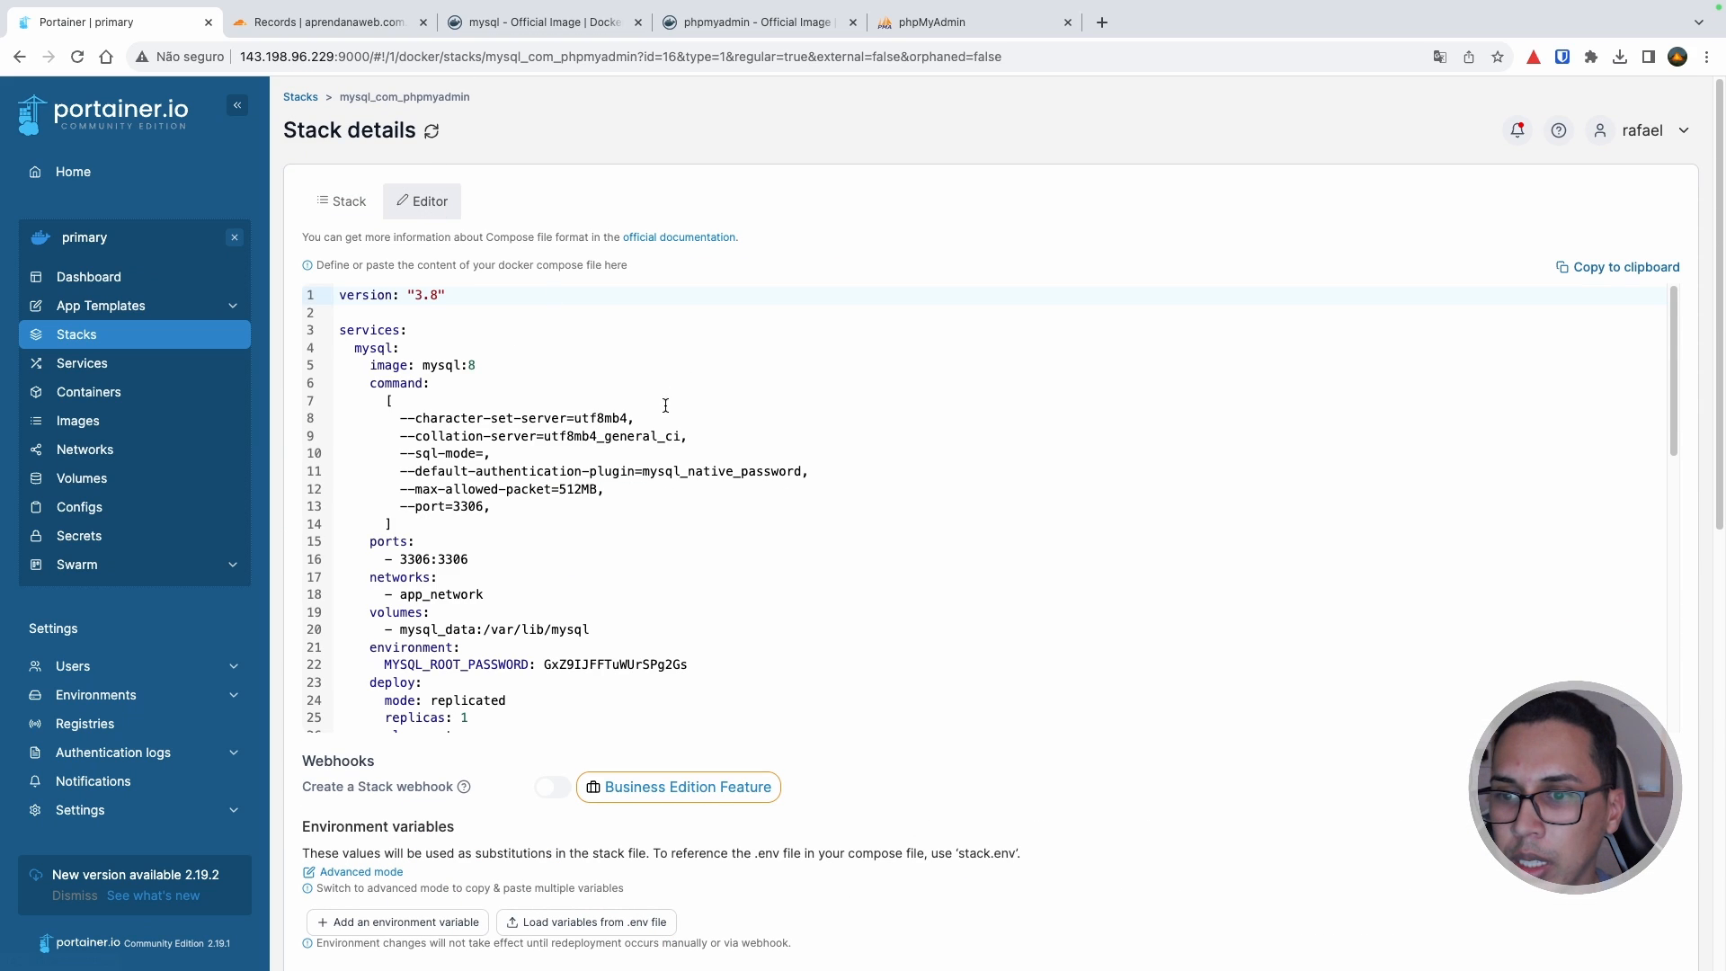
scroll(665, 405, down, 5)
double_click(630, 498)
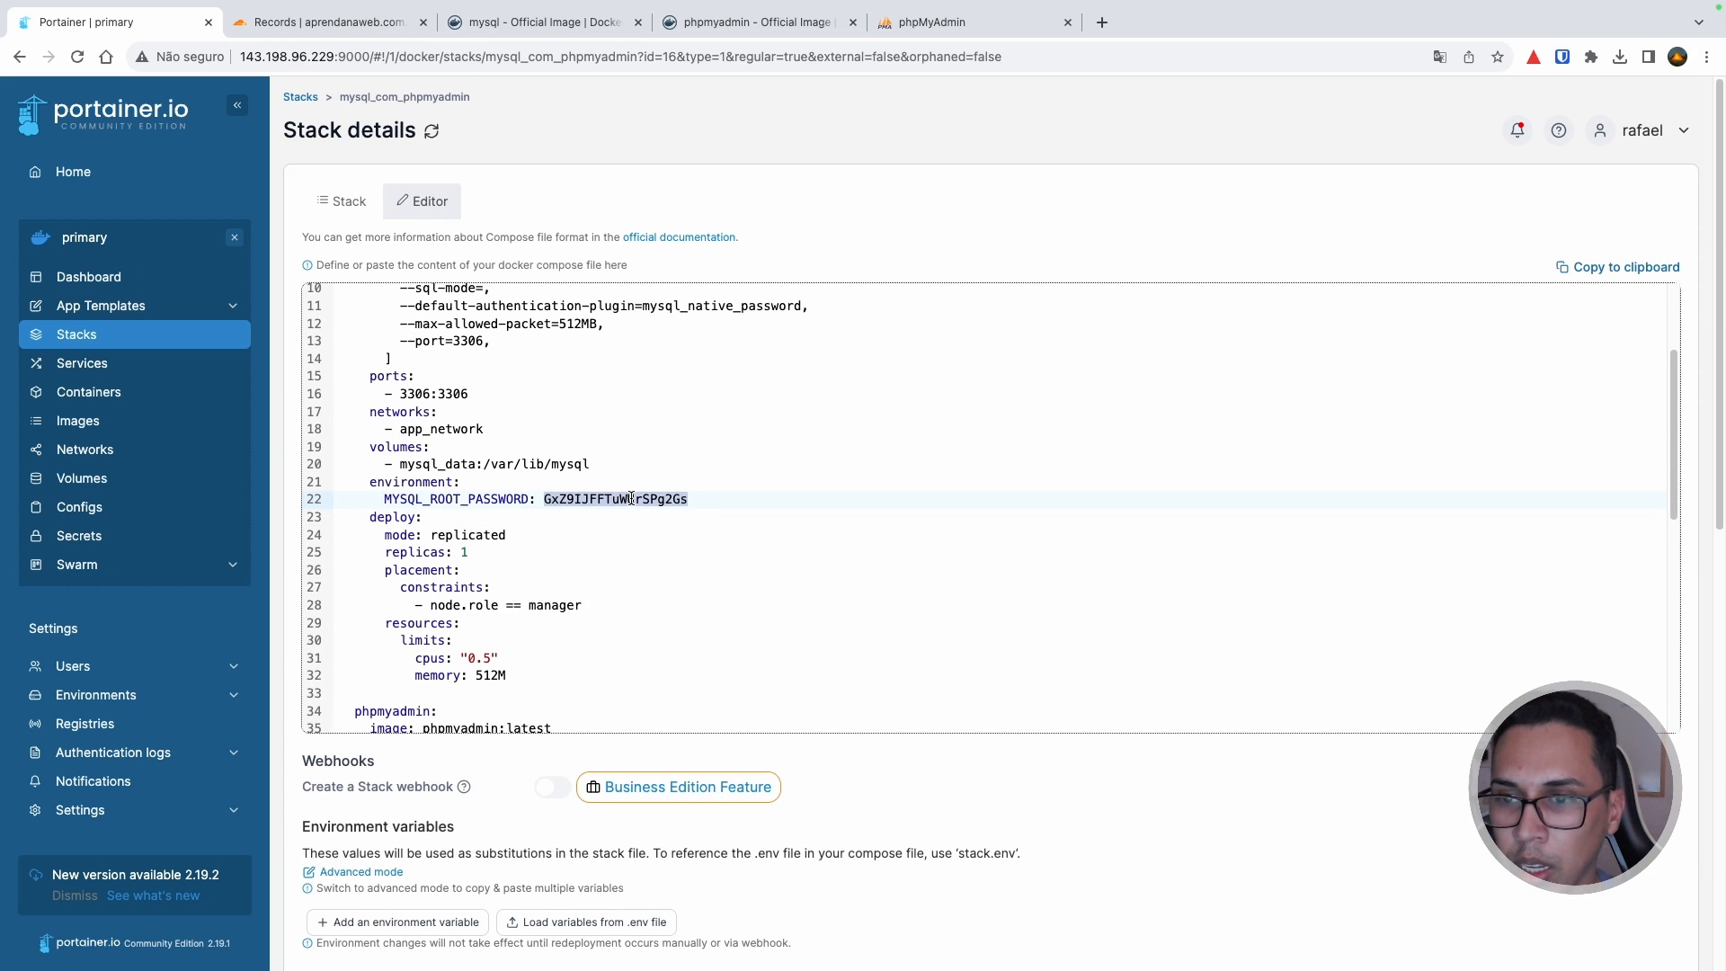
click(962, 23)
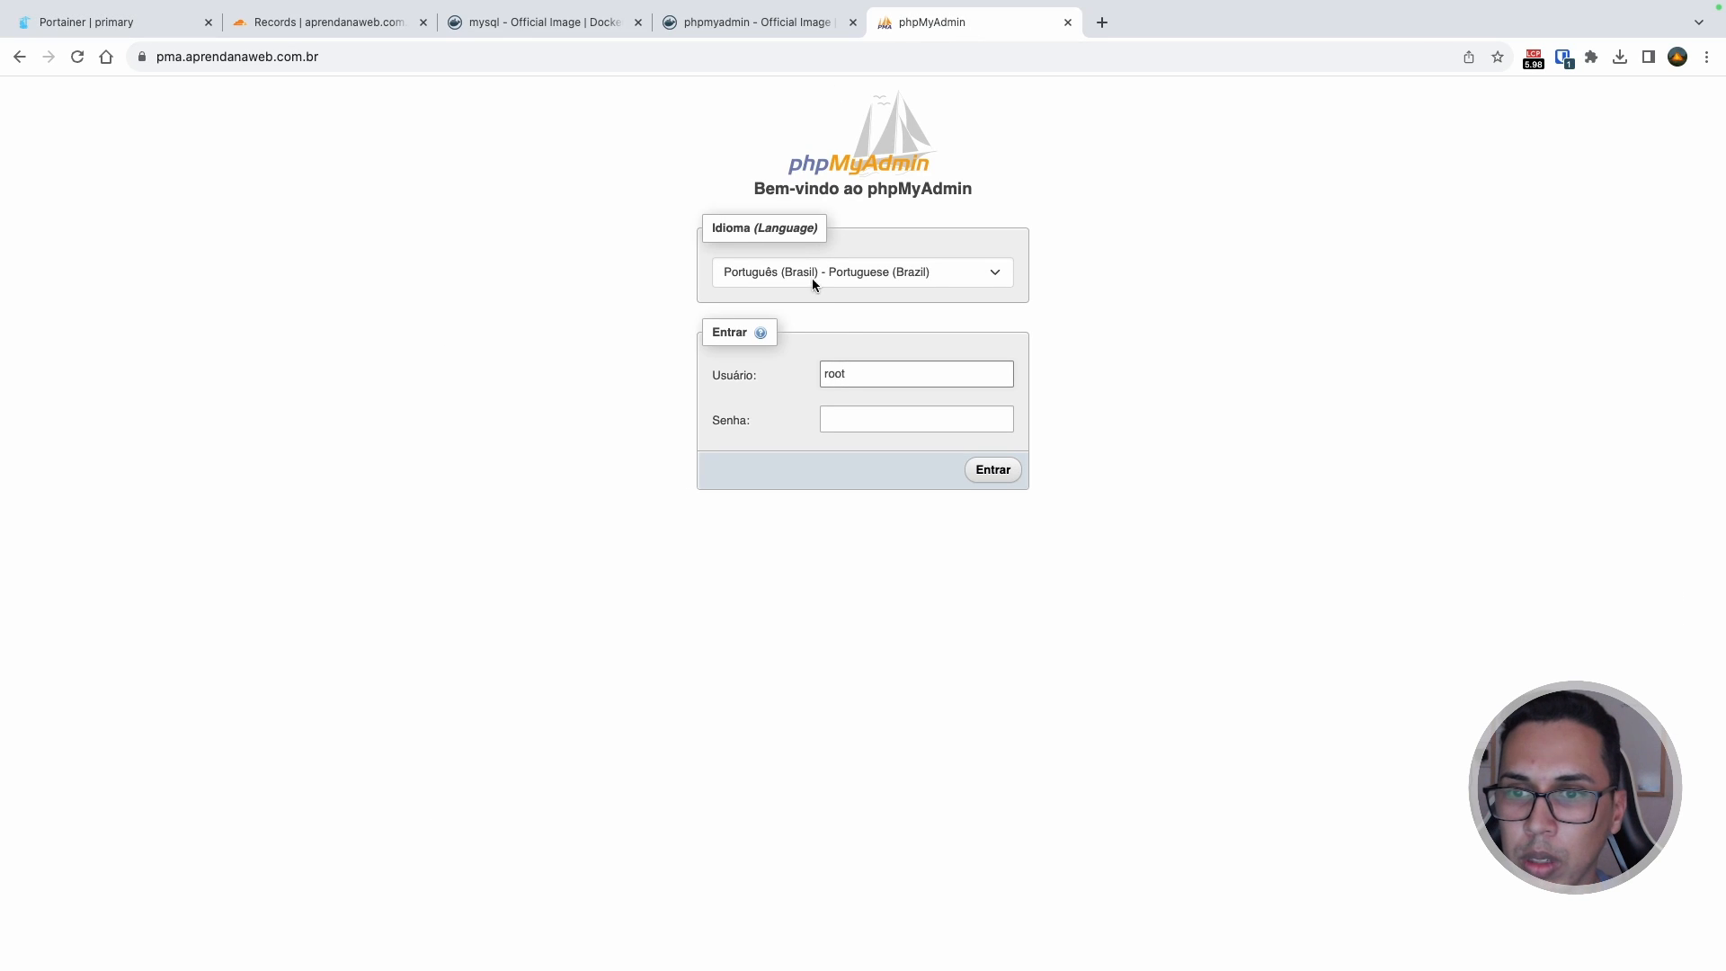
Step: Log in as root with the pasted password, declining Chrome's and Bitwarden's save-password offers
click(870, 426)
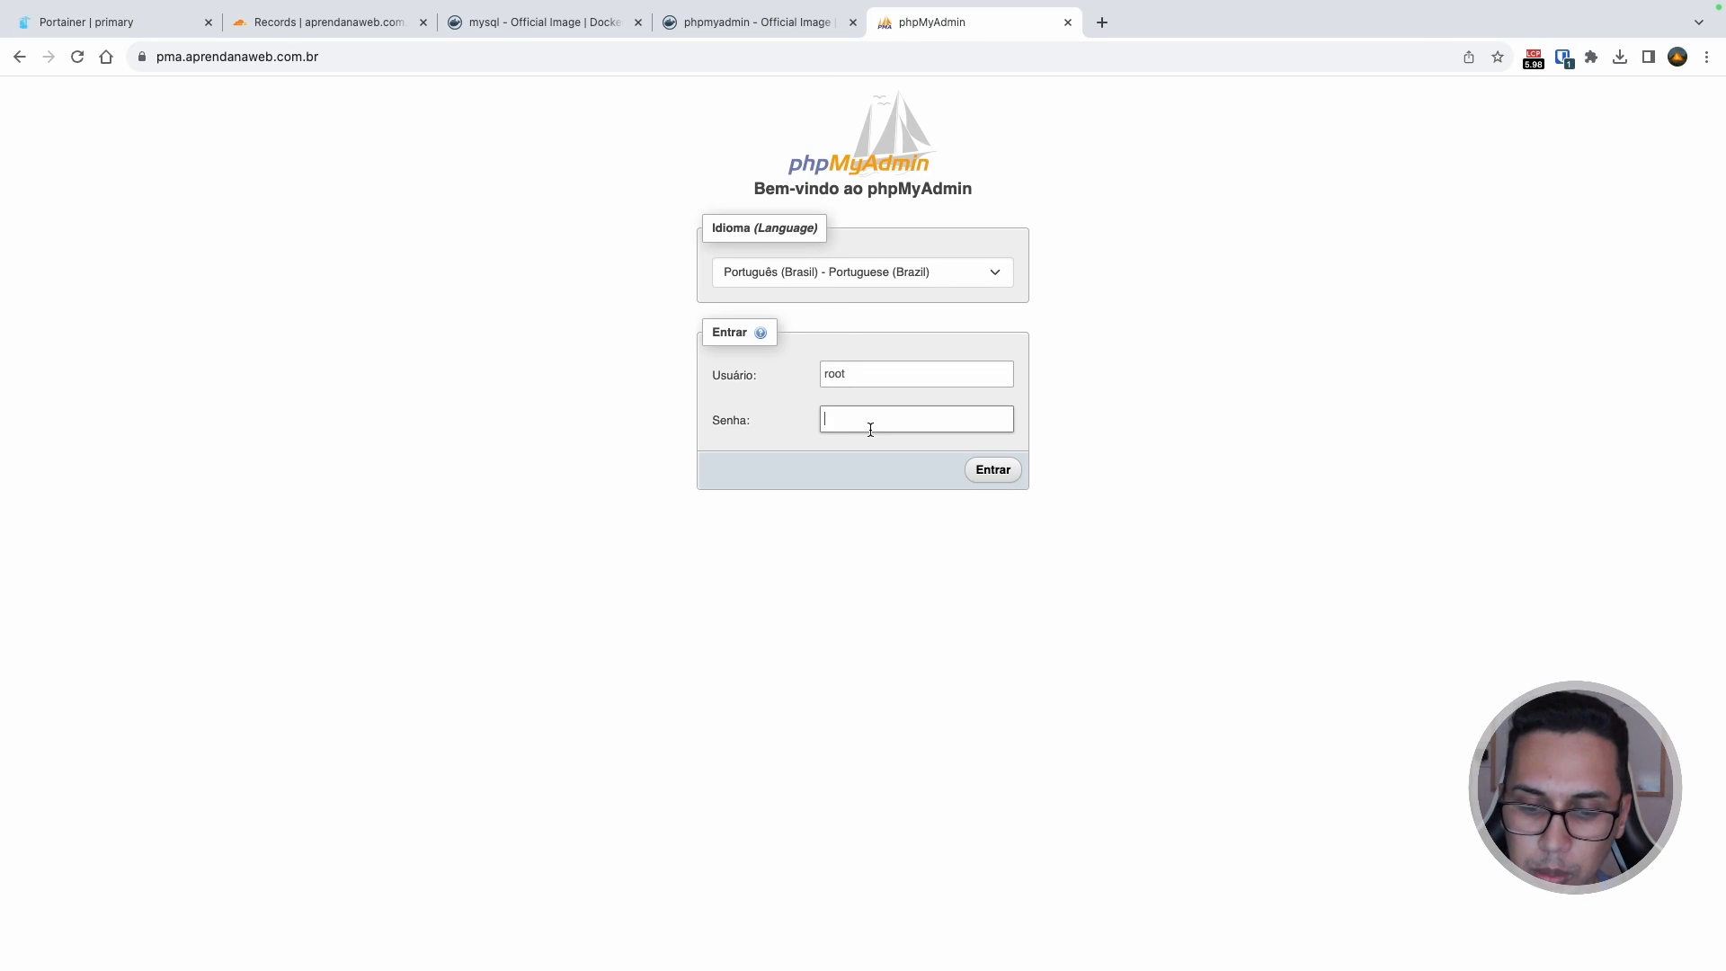
key(super+v)
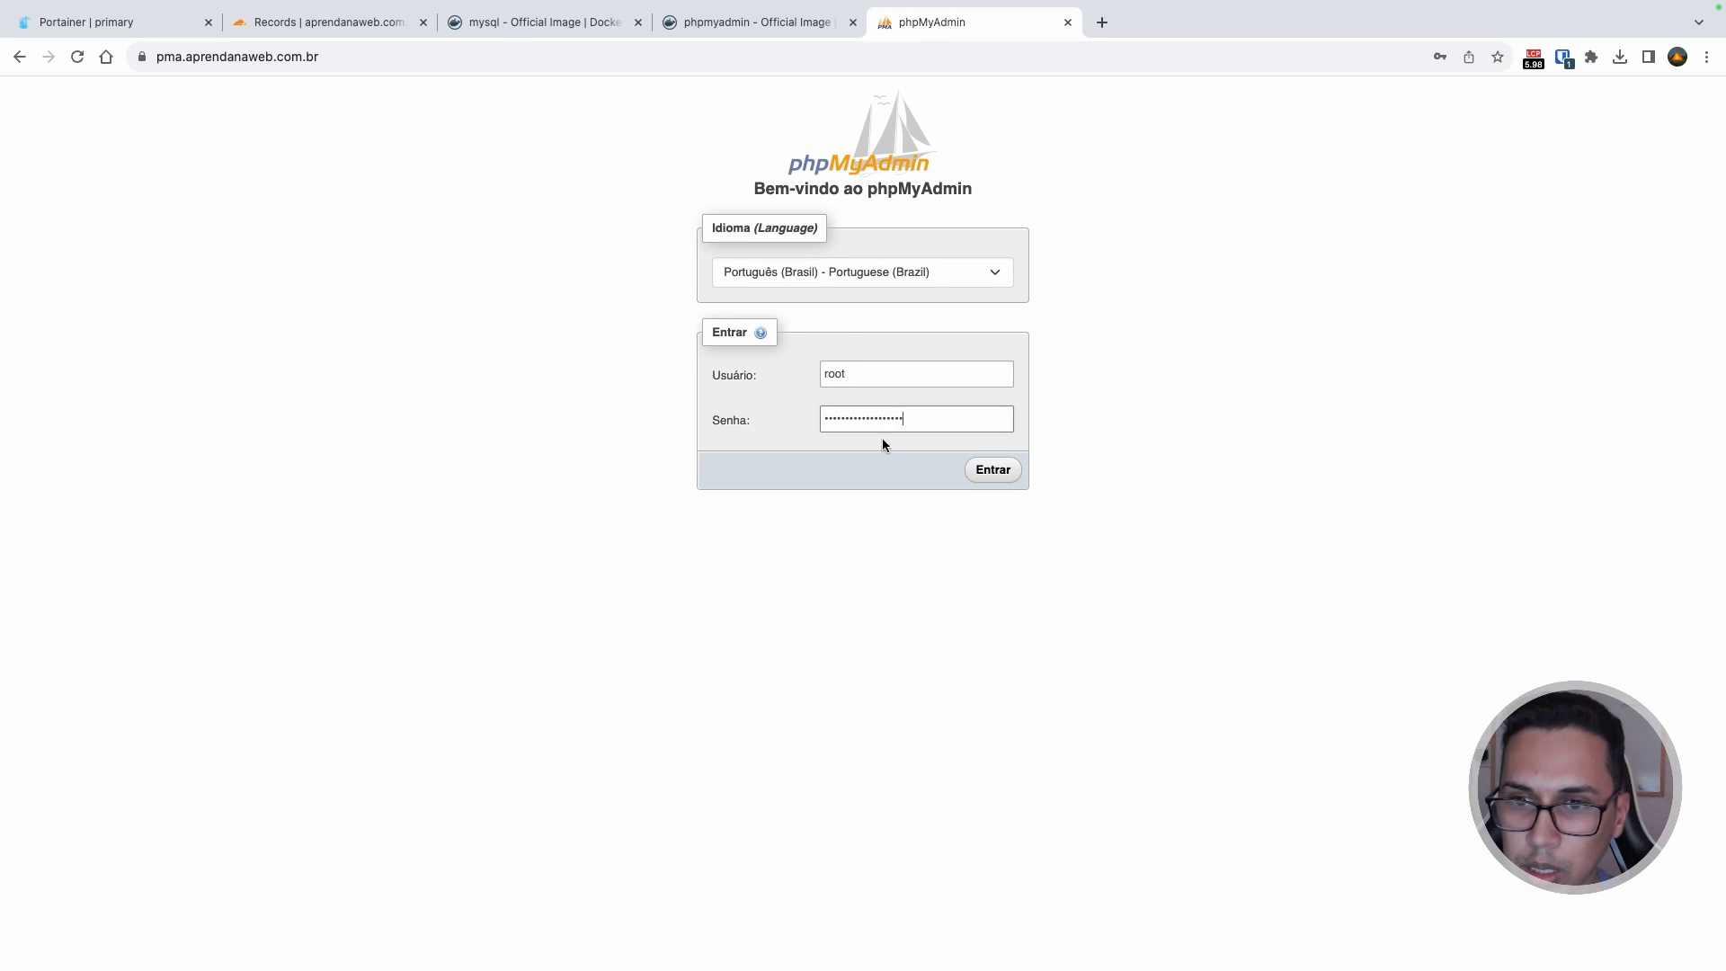
click(992, 469)
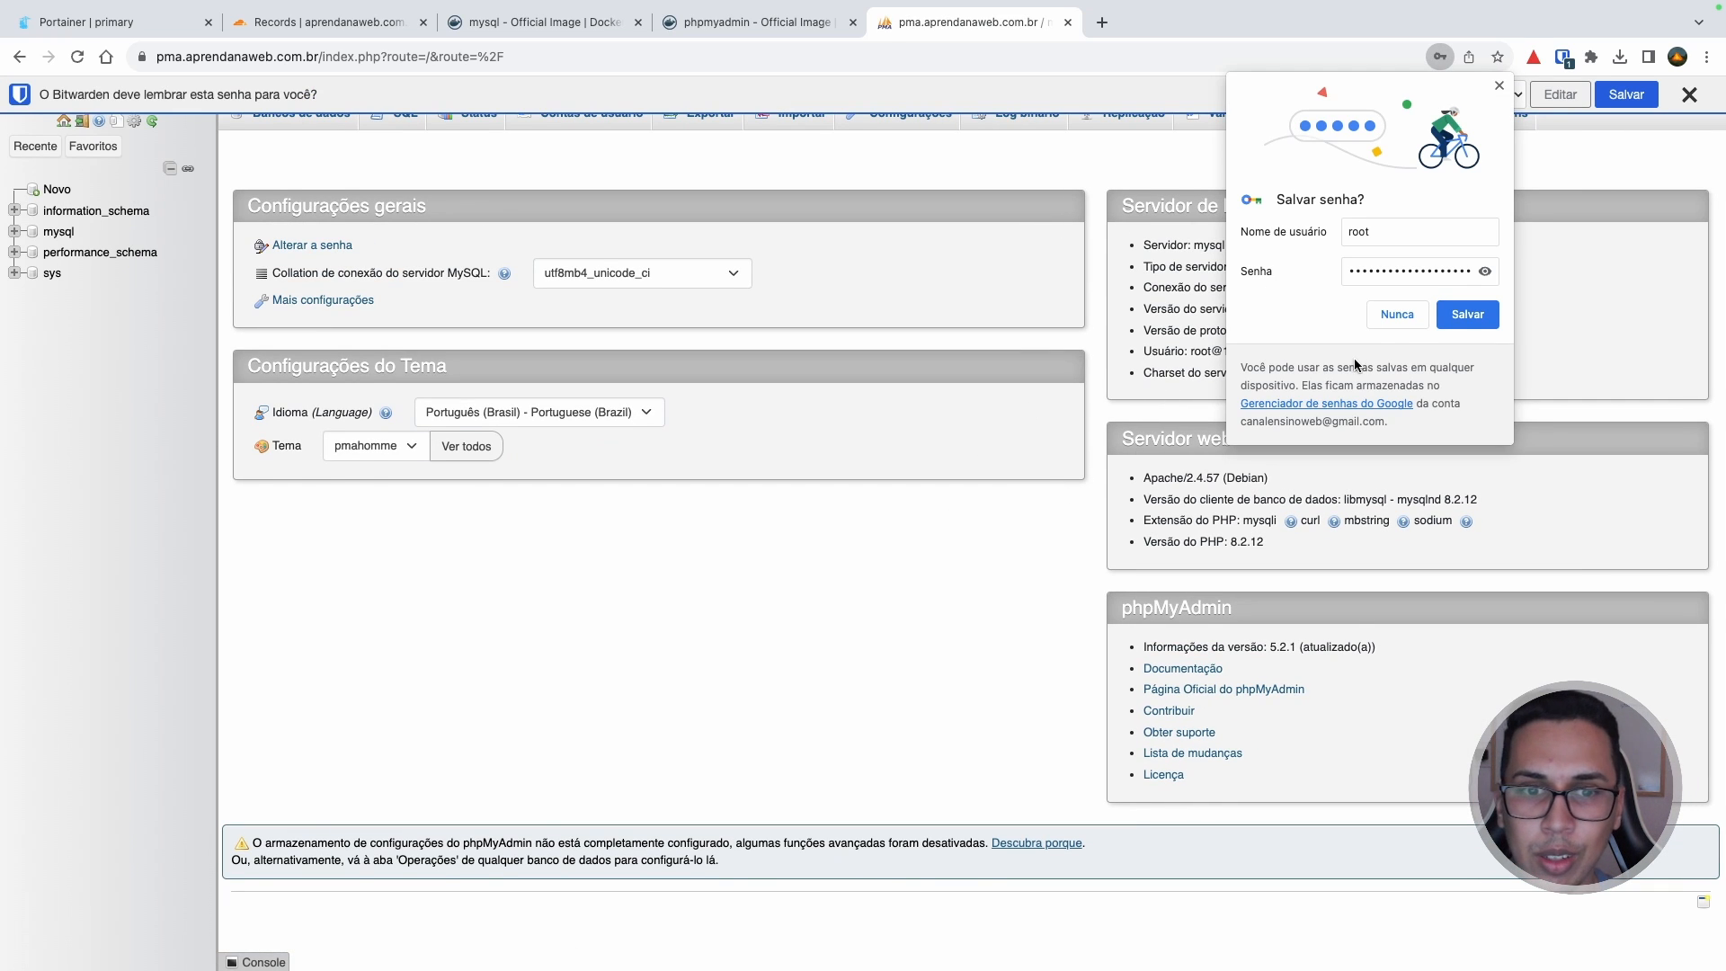
click(1395, 313)
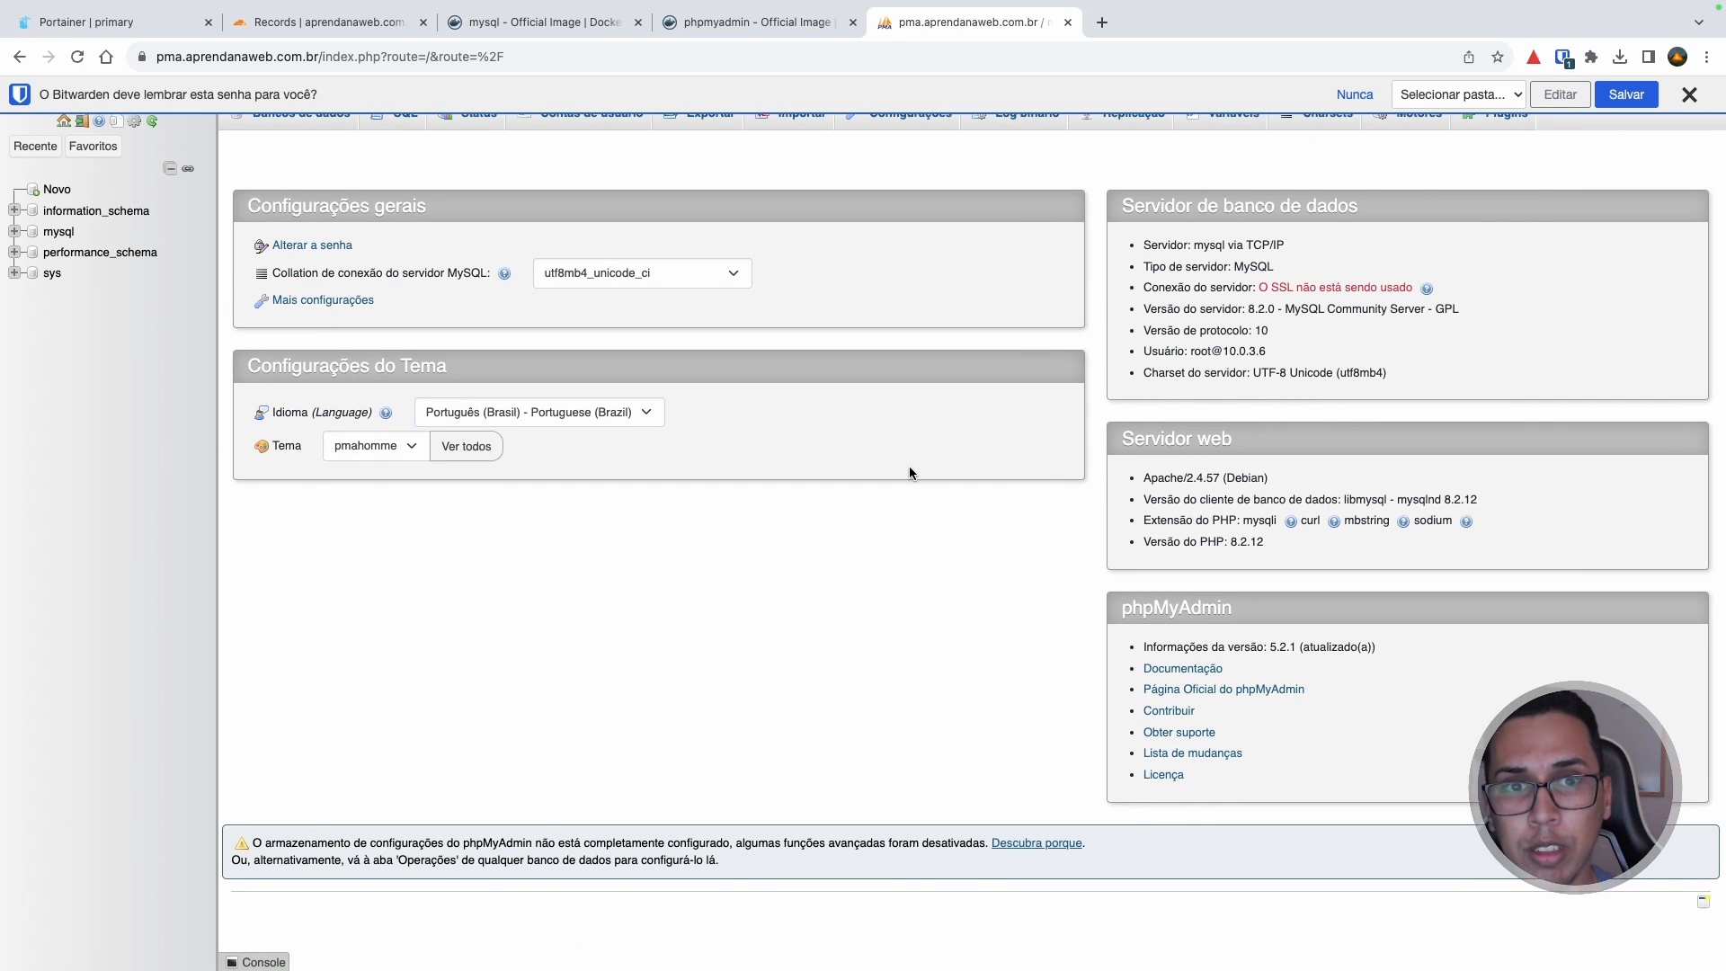
click(1689, 94)
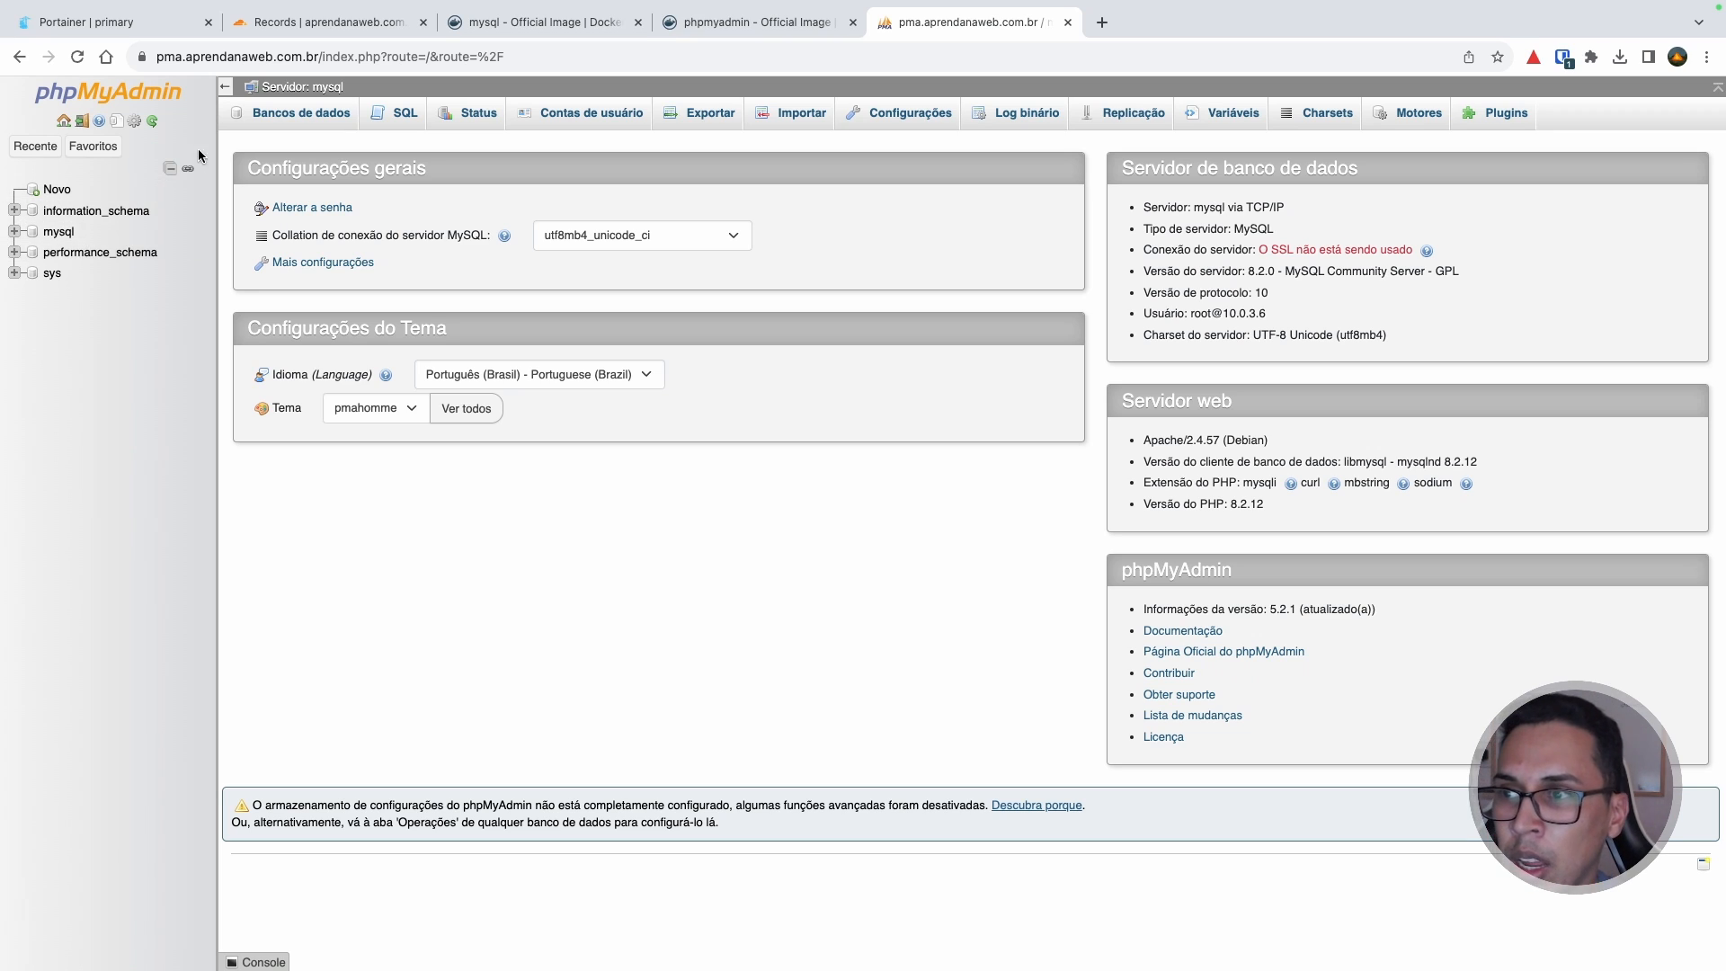
Step: Log out of phpMyAdmin and select the root username on the login page
click(84, 124)
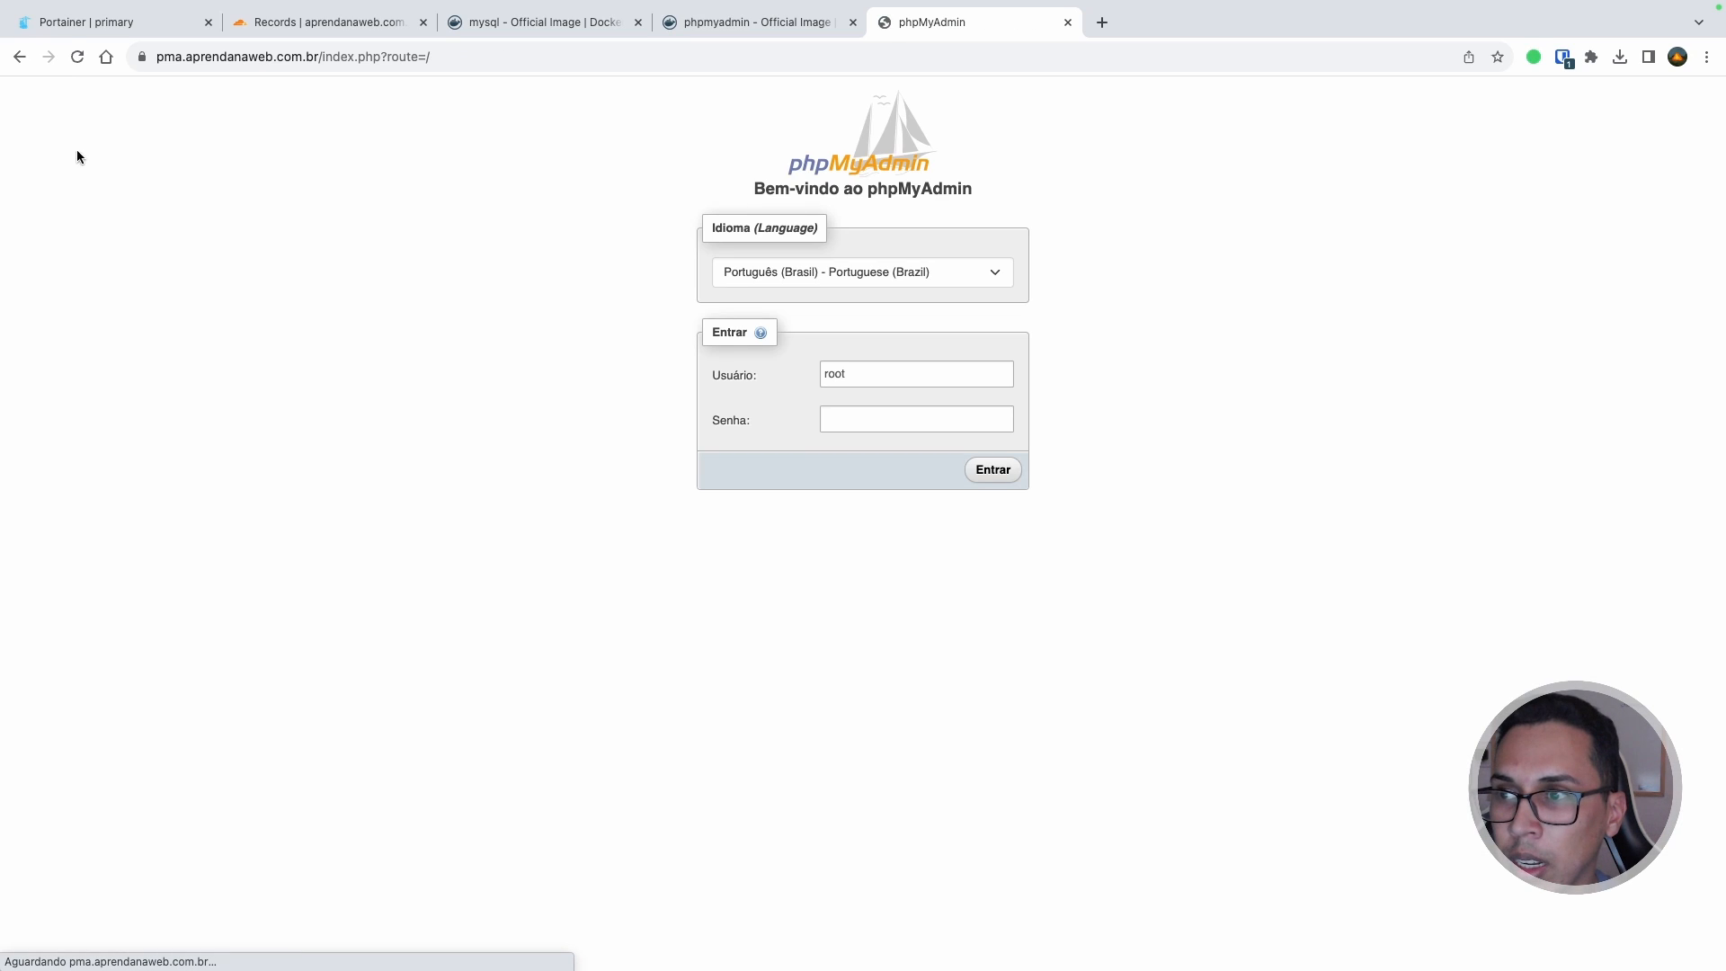
drag(878, 378, 785, 382)
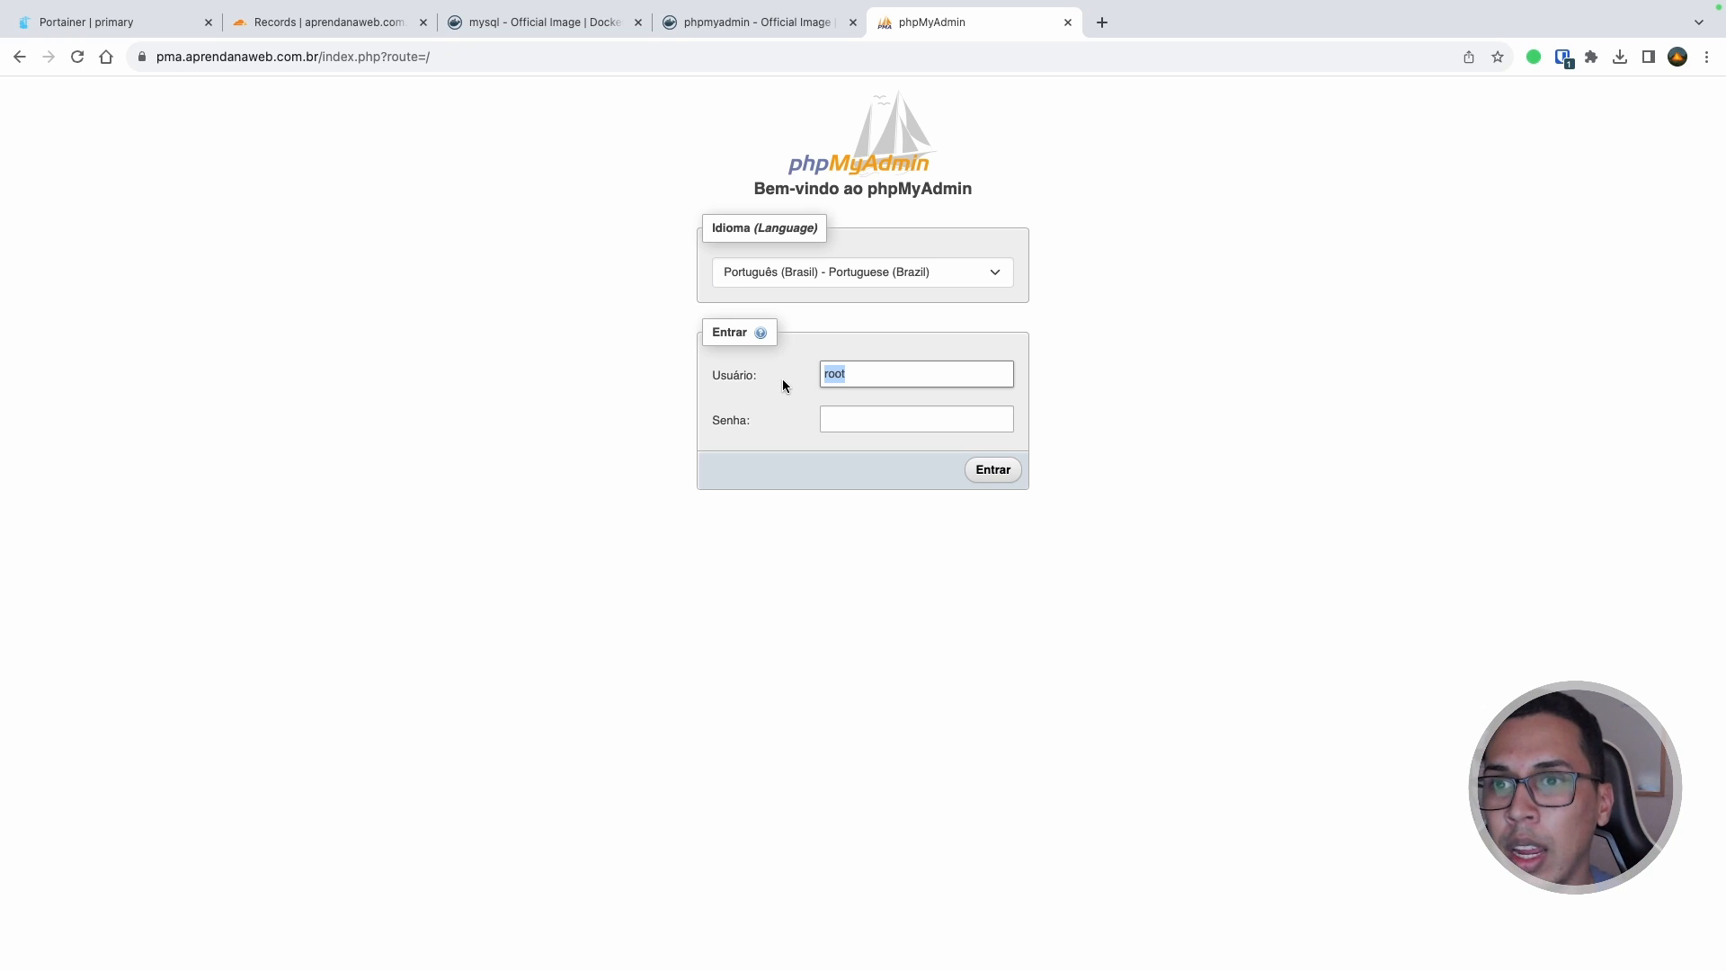
Step: In the stack's compose editor, change PMA_ARBITRARY on line 41 from 0 to 1
click(108, 22)
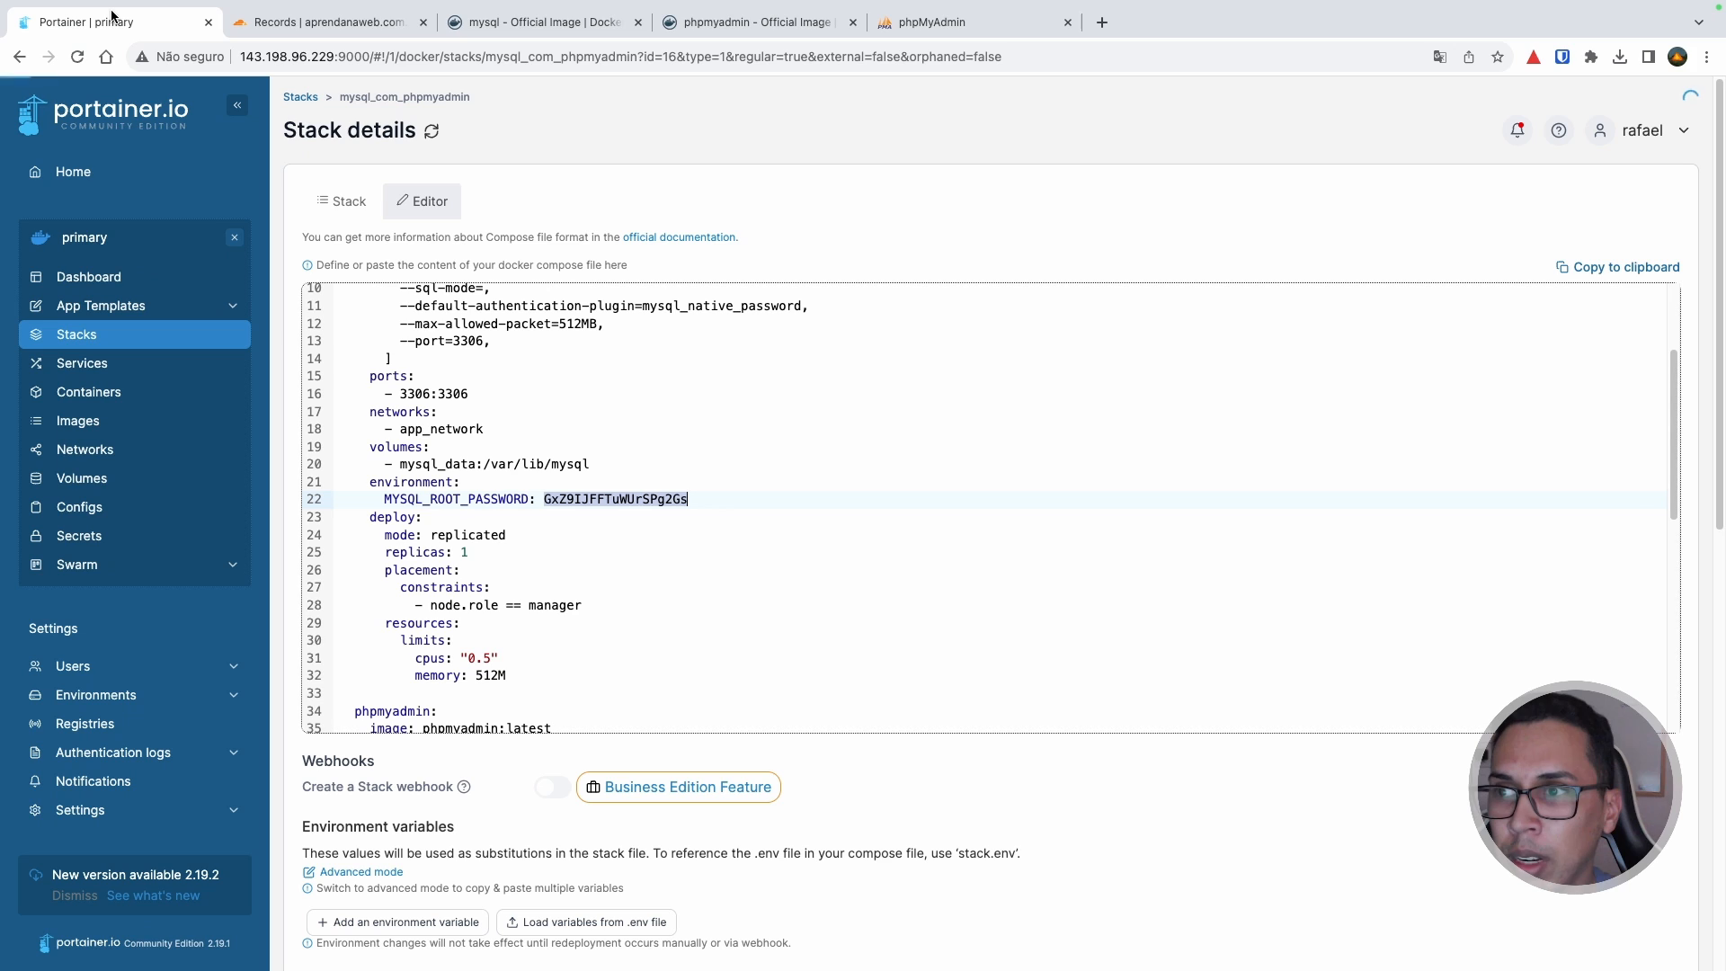
scroll(807, 778, down, 6)
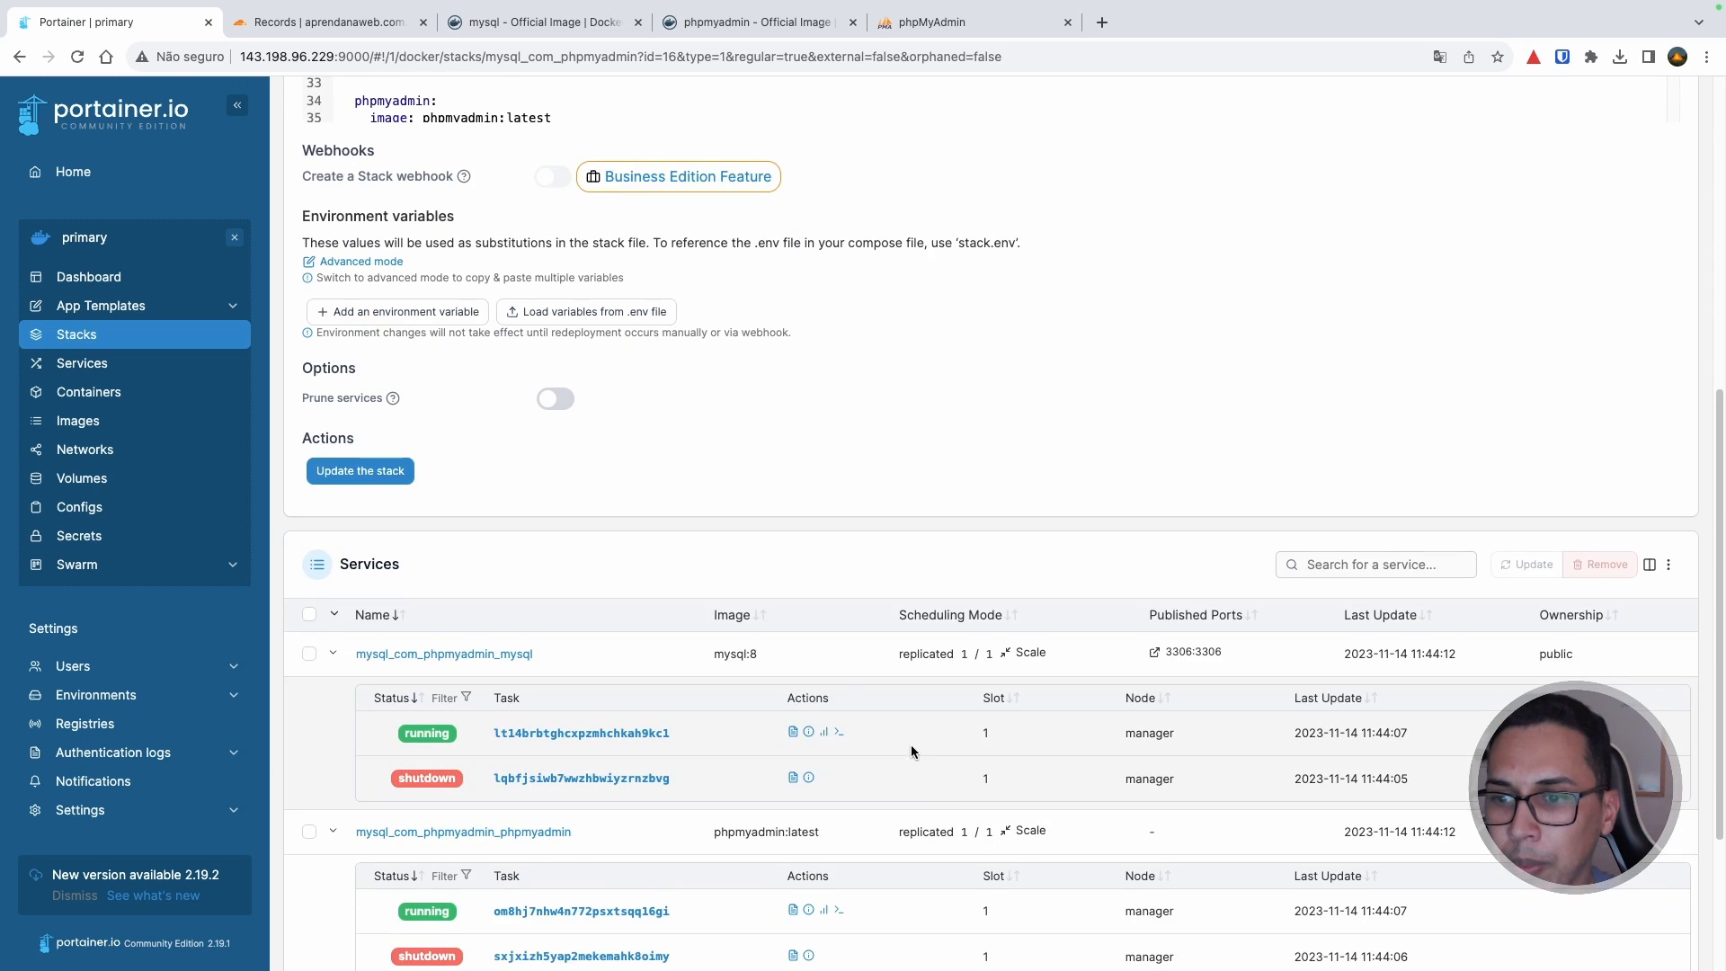
scroll(681, 523, up, 4)
scroll(563, 291, up, 3)
scroll(562, 290, down, 6)
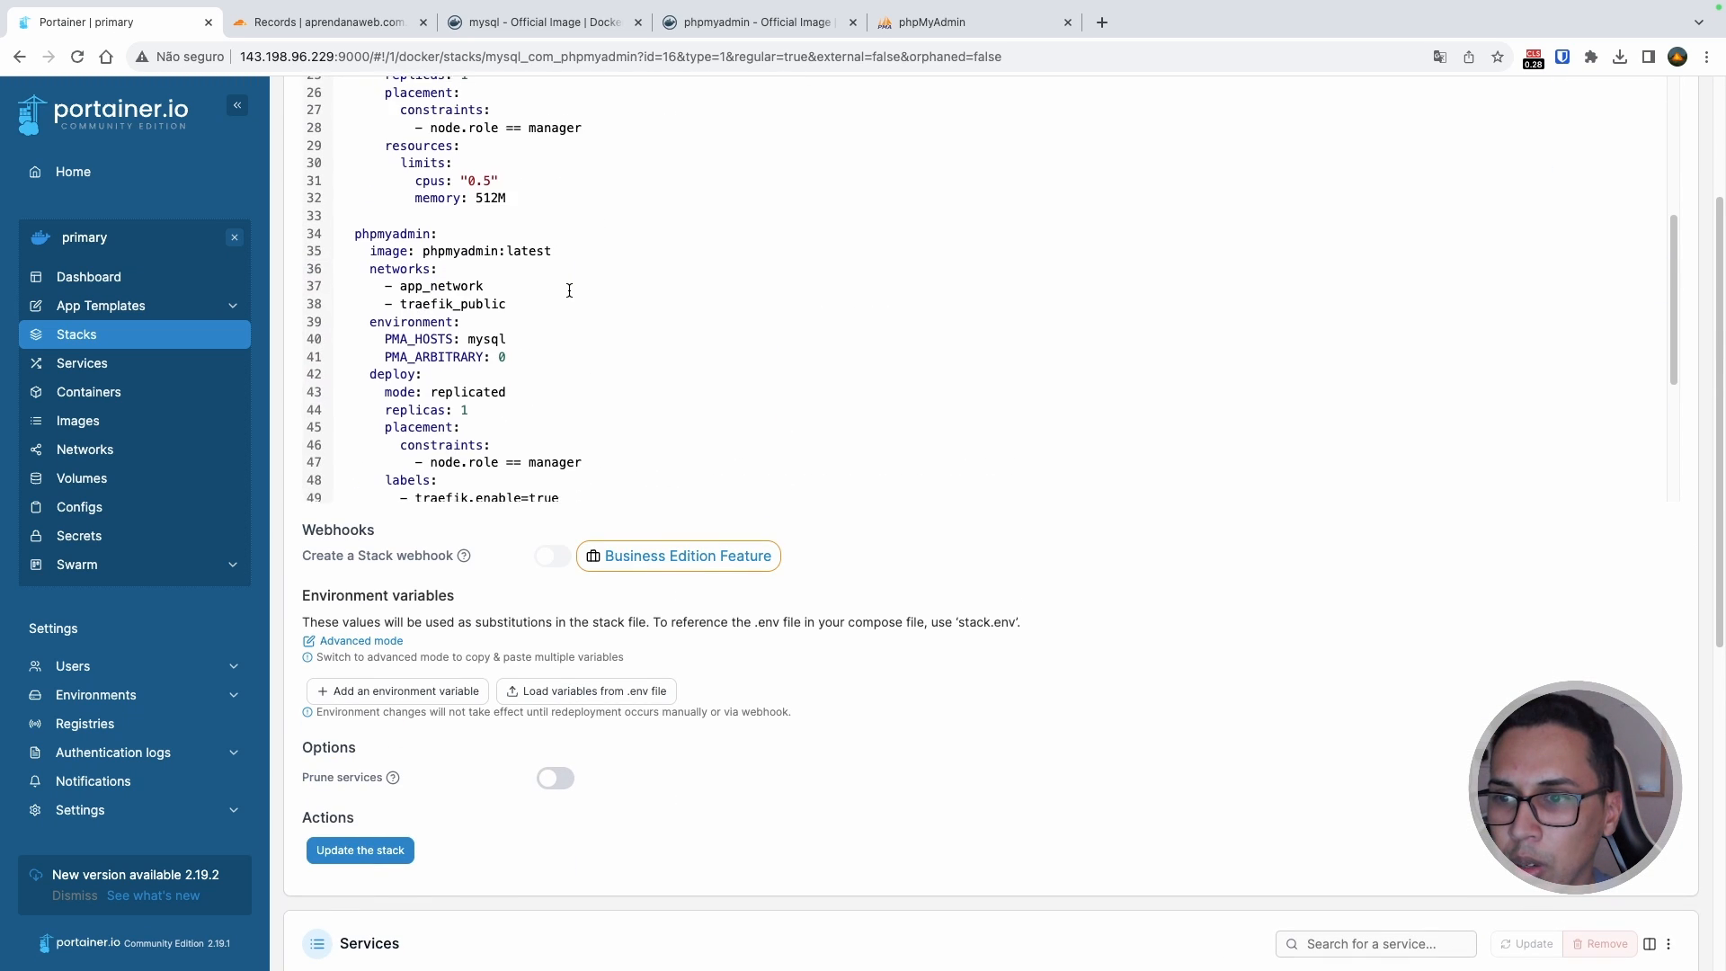
scroll(882, 526, up, 10)
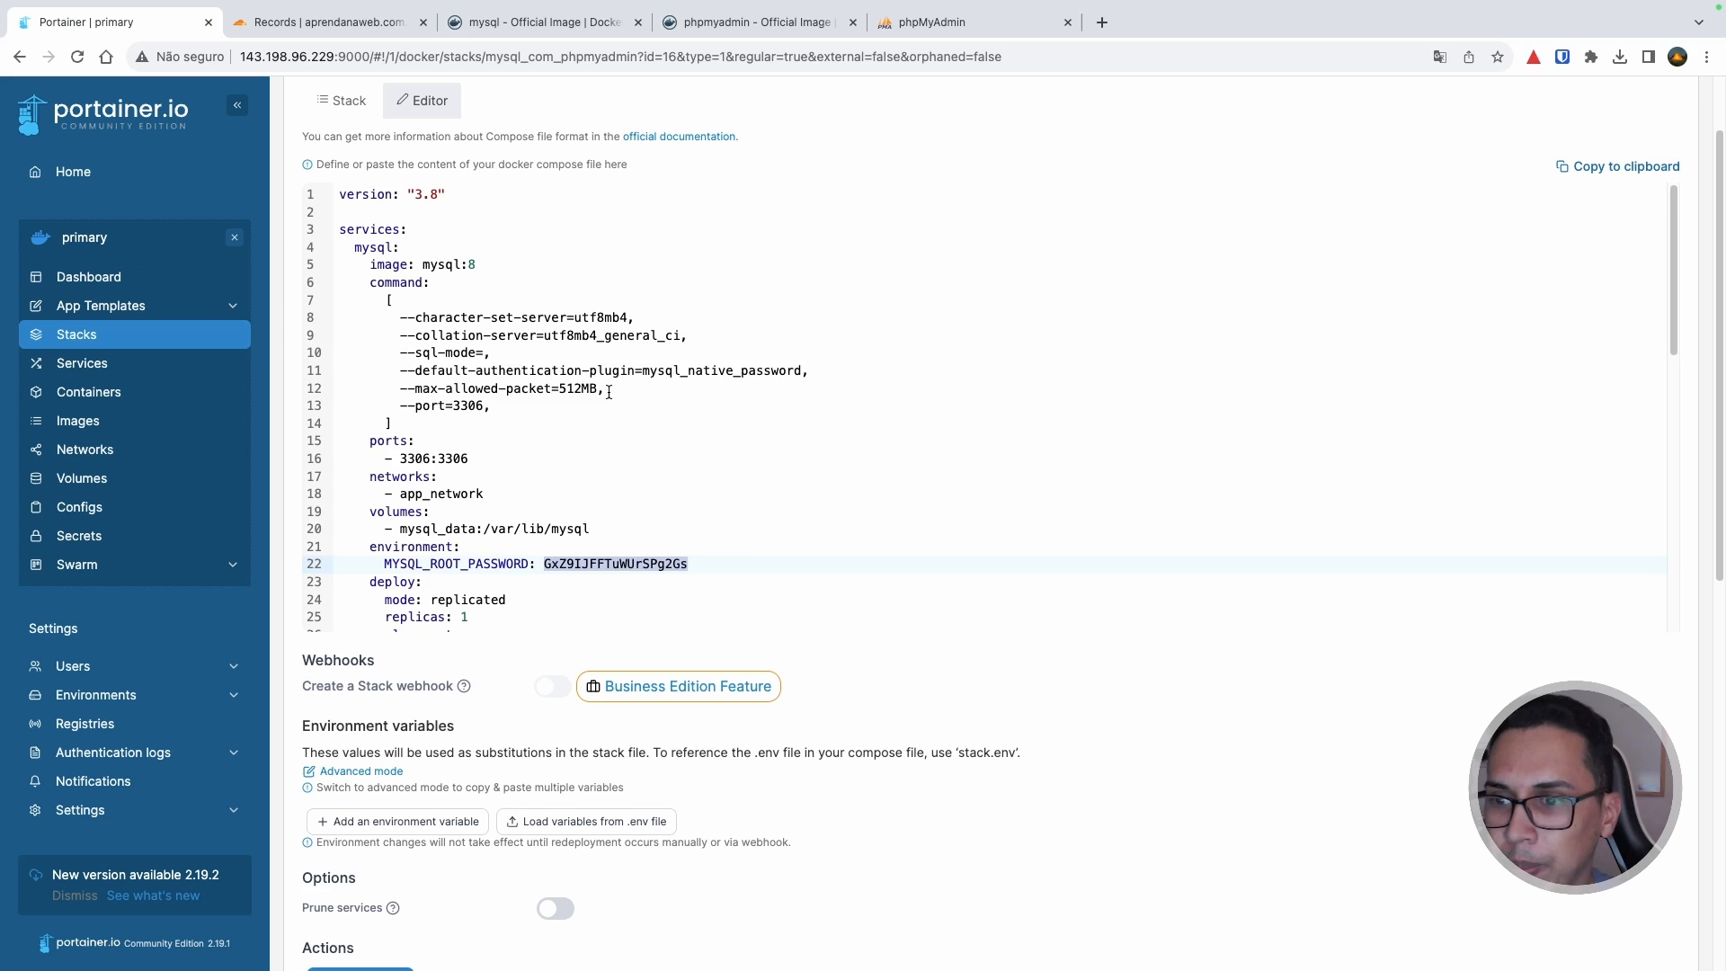
scroll(593, 396, down, 6)
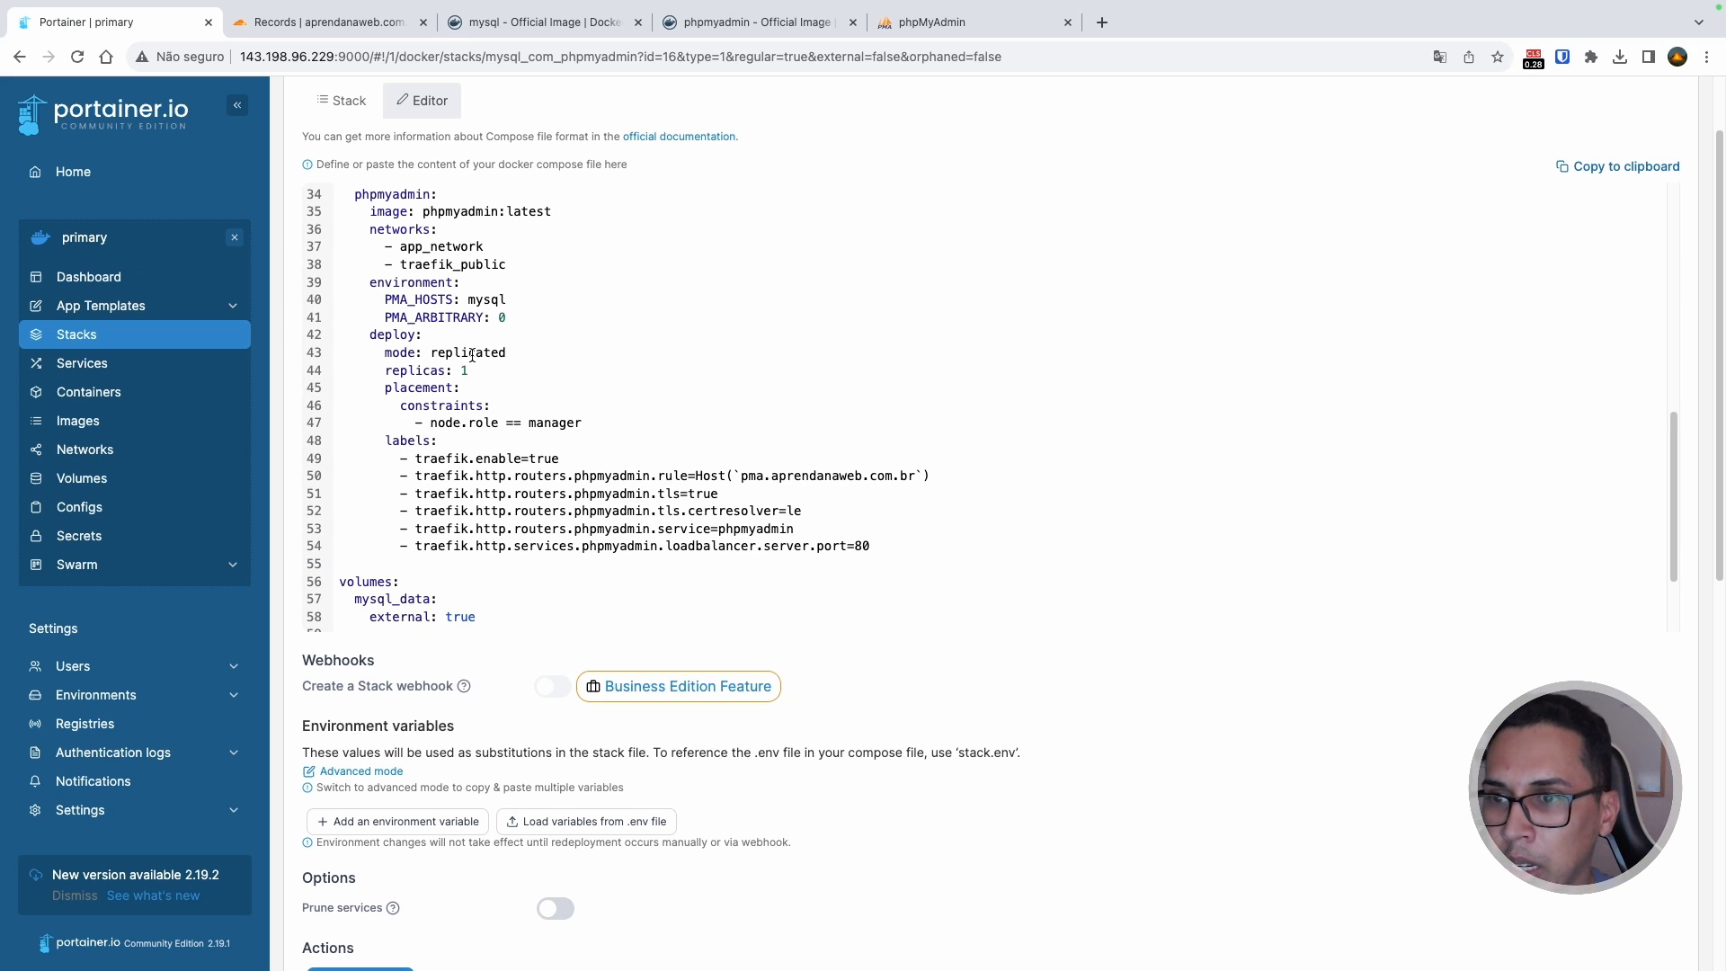
double_click(445, 316)
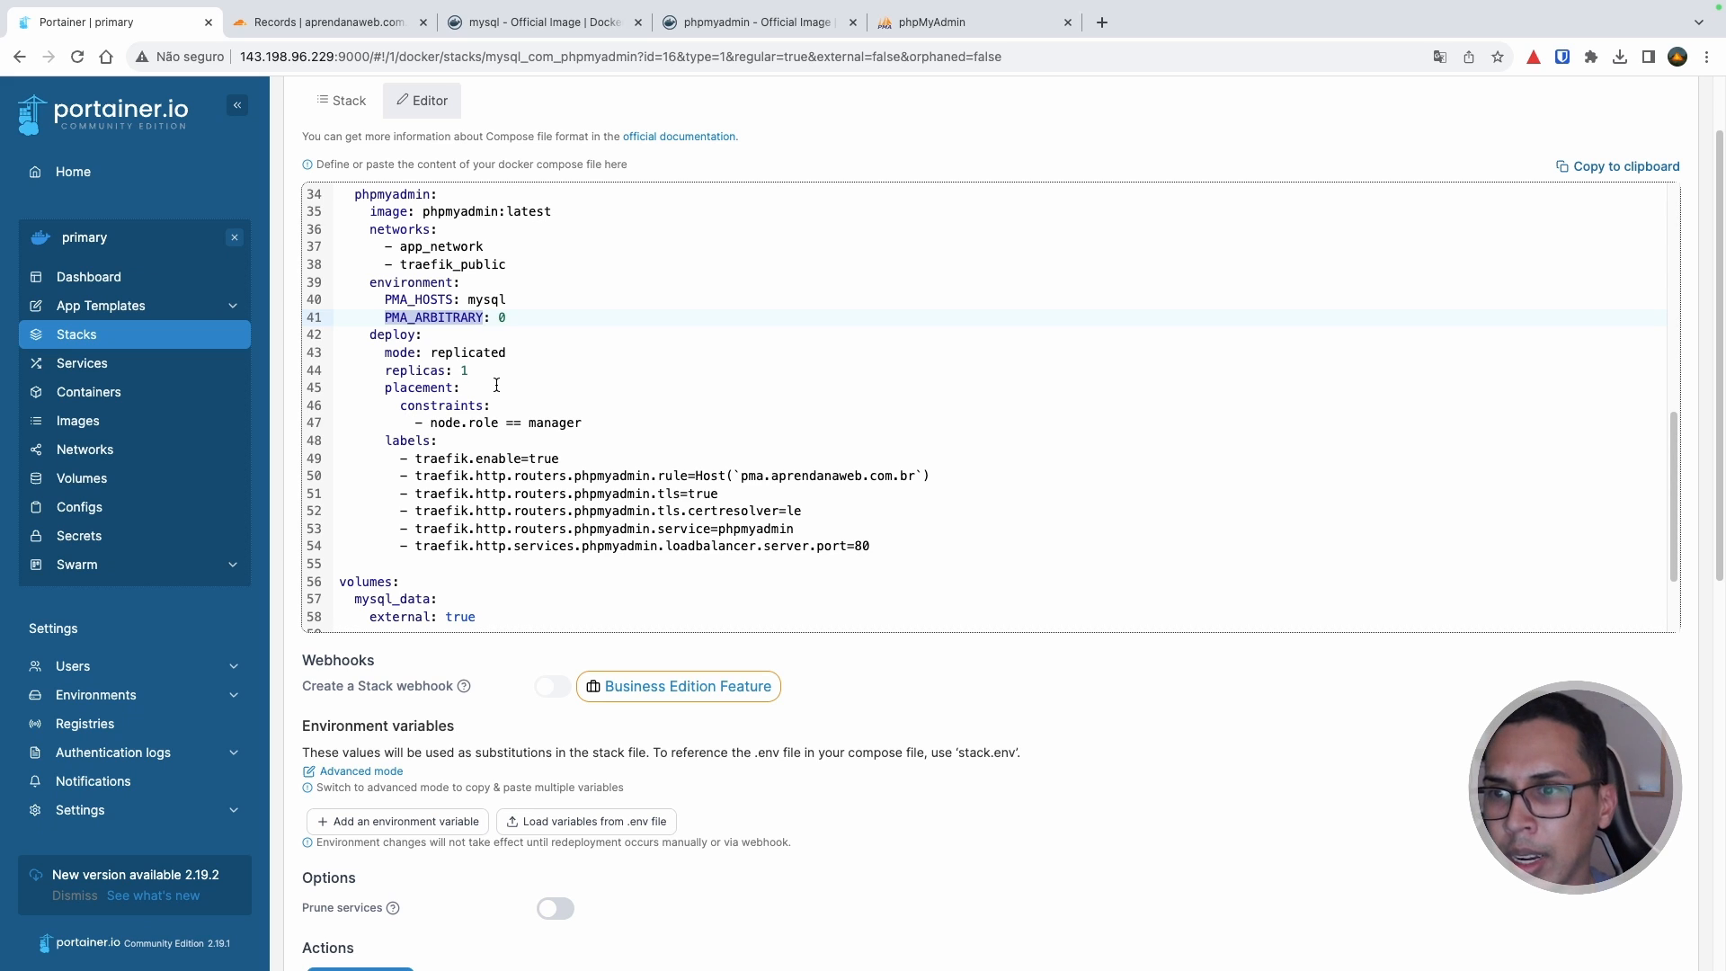
double_click(504, 317)
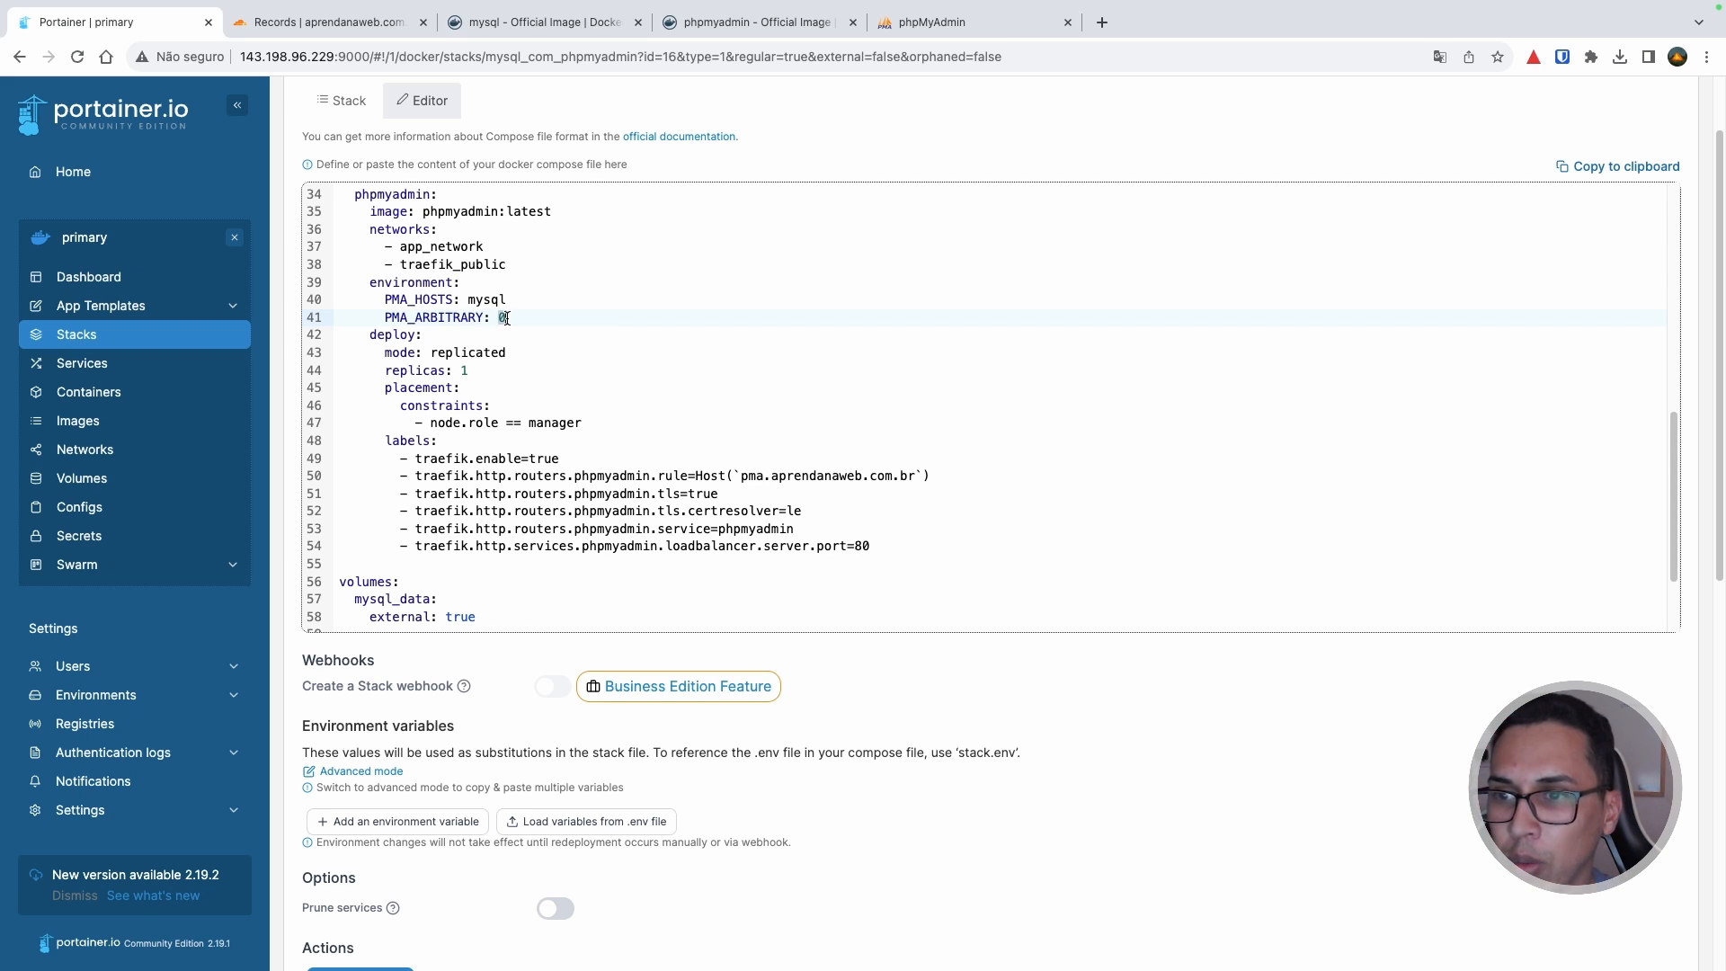
text(1)
scroll(960, 774, down, 3)
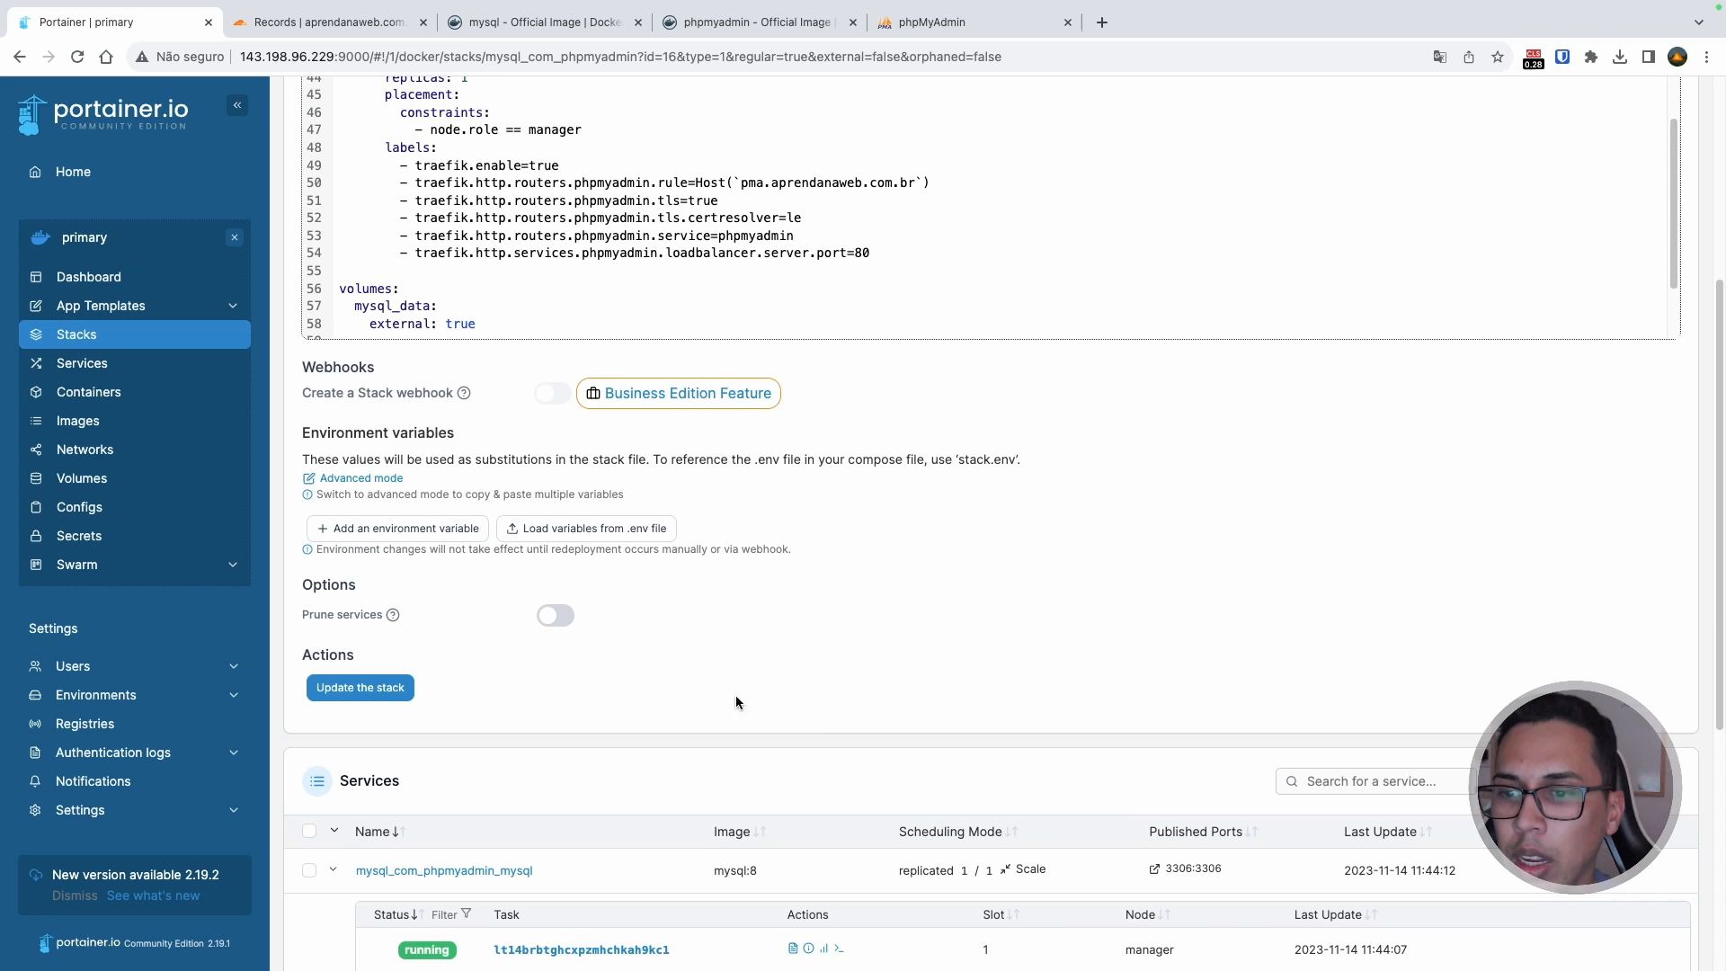
Step: Update the stack with Re-pull image and redeploy enabled, reload details, then return to phpMyAdmin
click(391, 699)
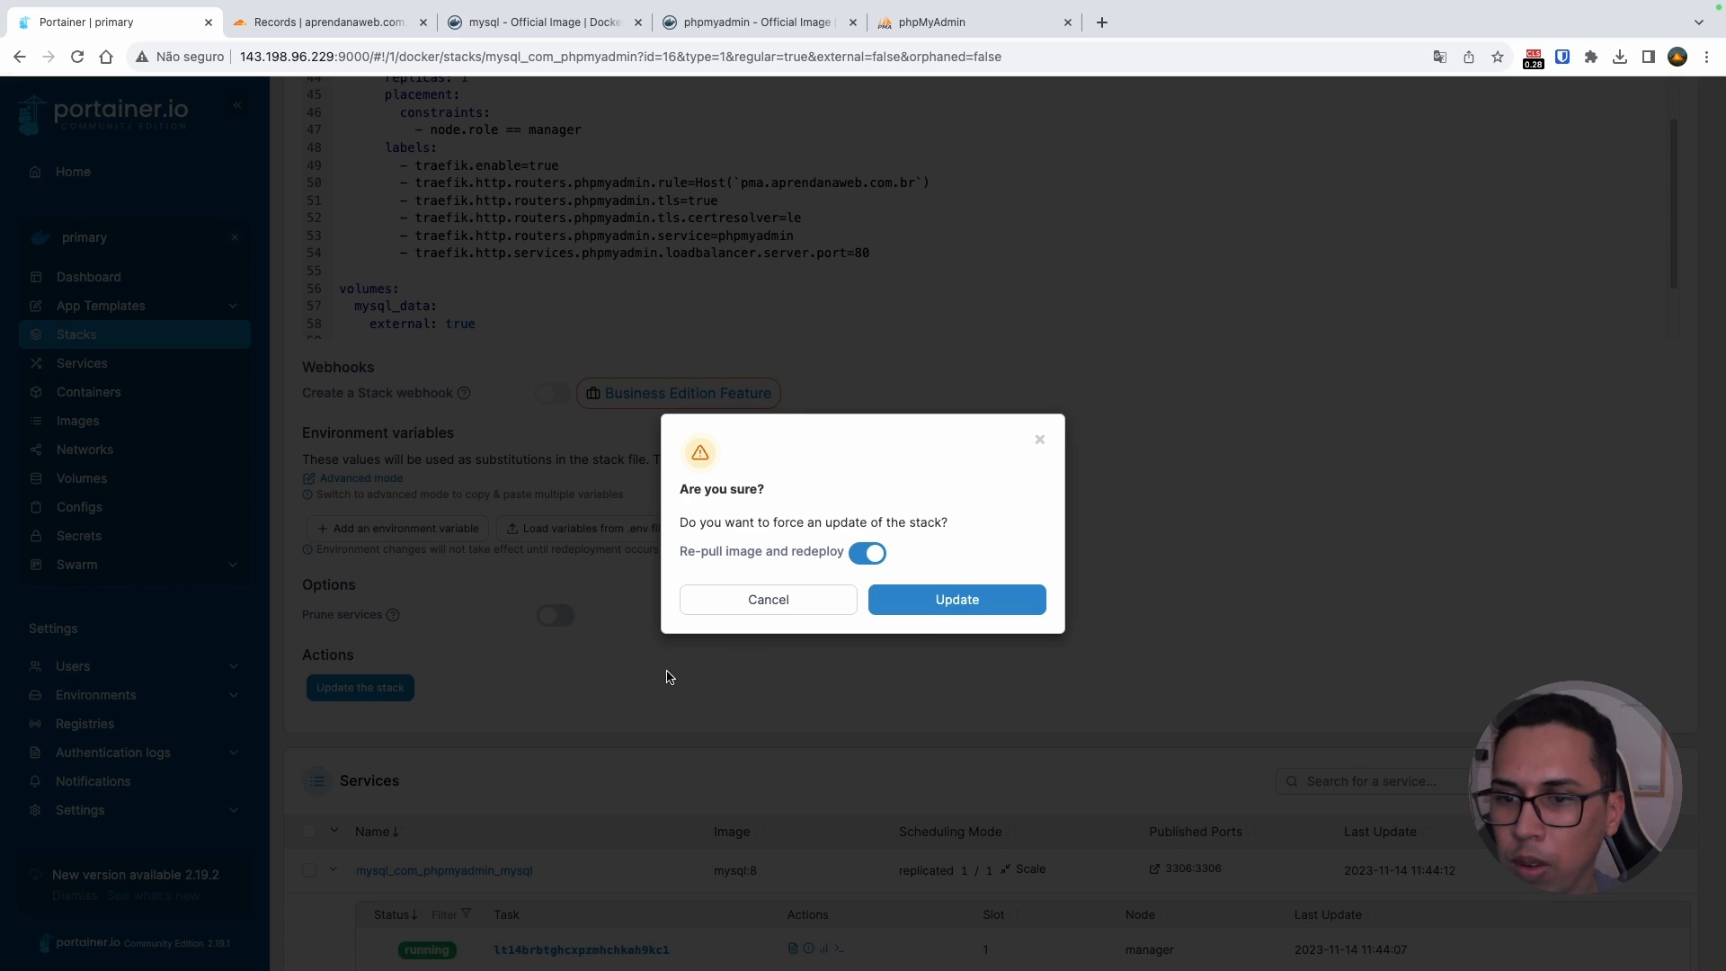
click(923, 601)
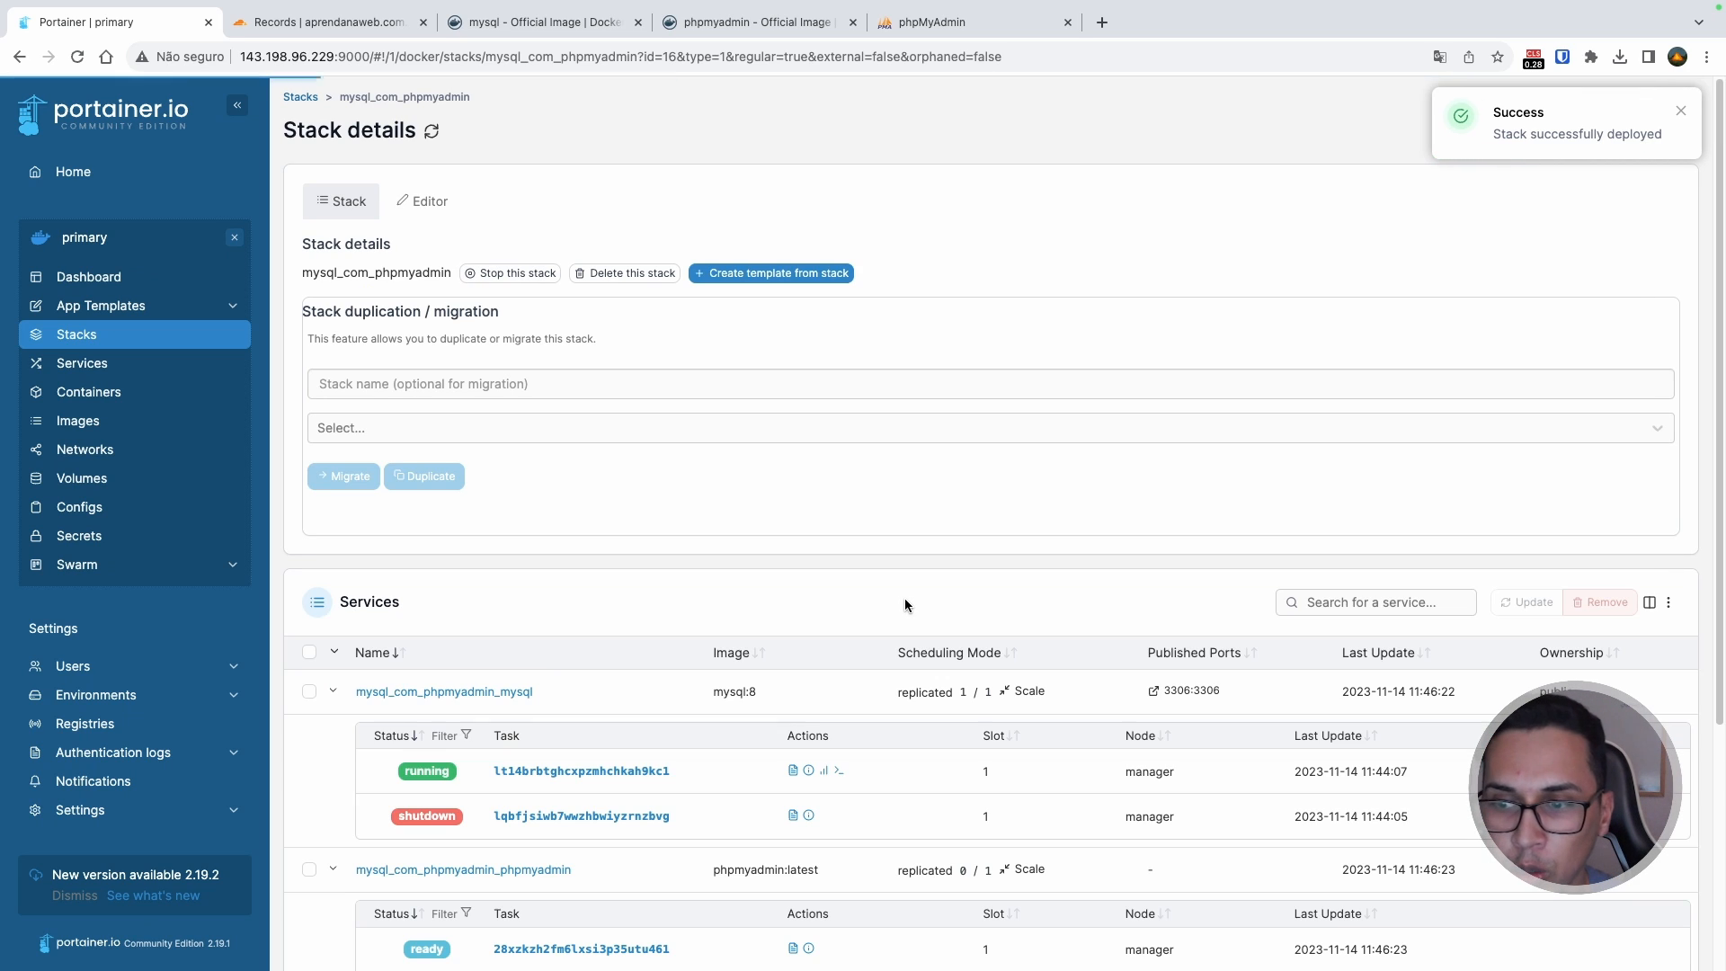
scroll(663, 670, down, 4)
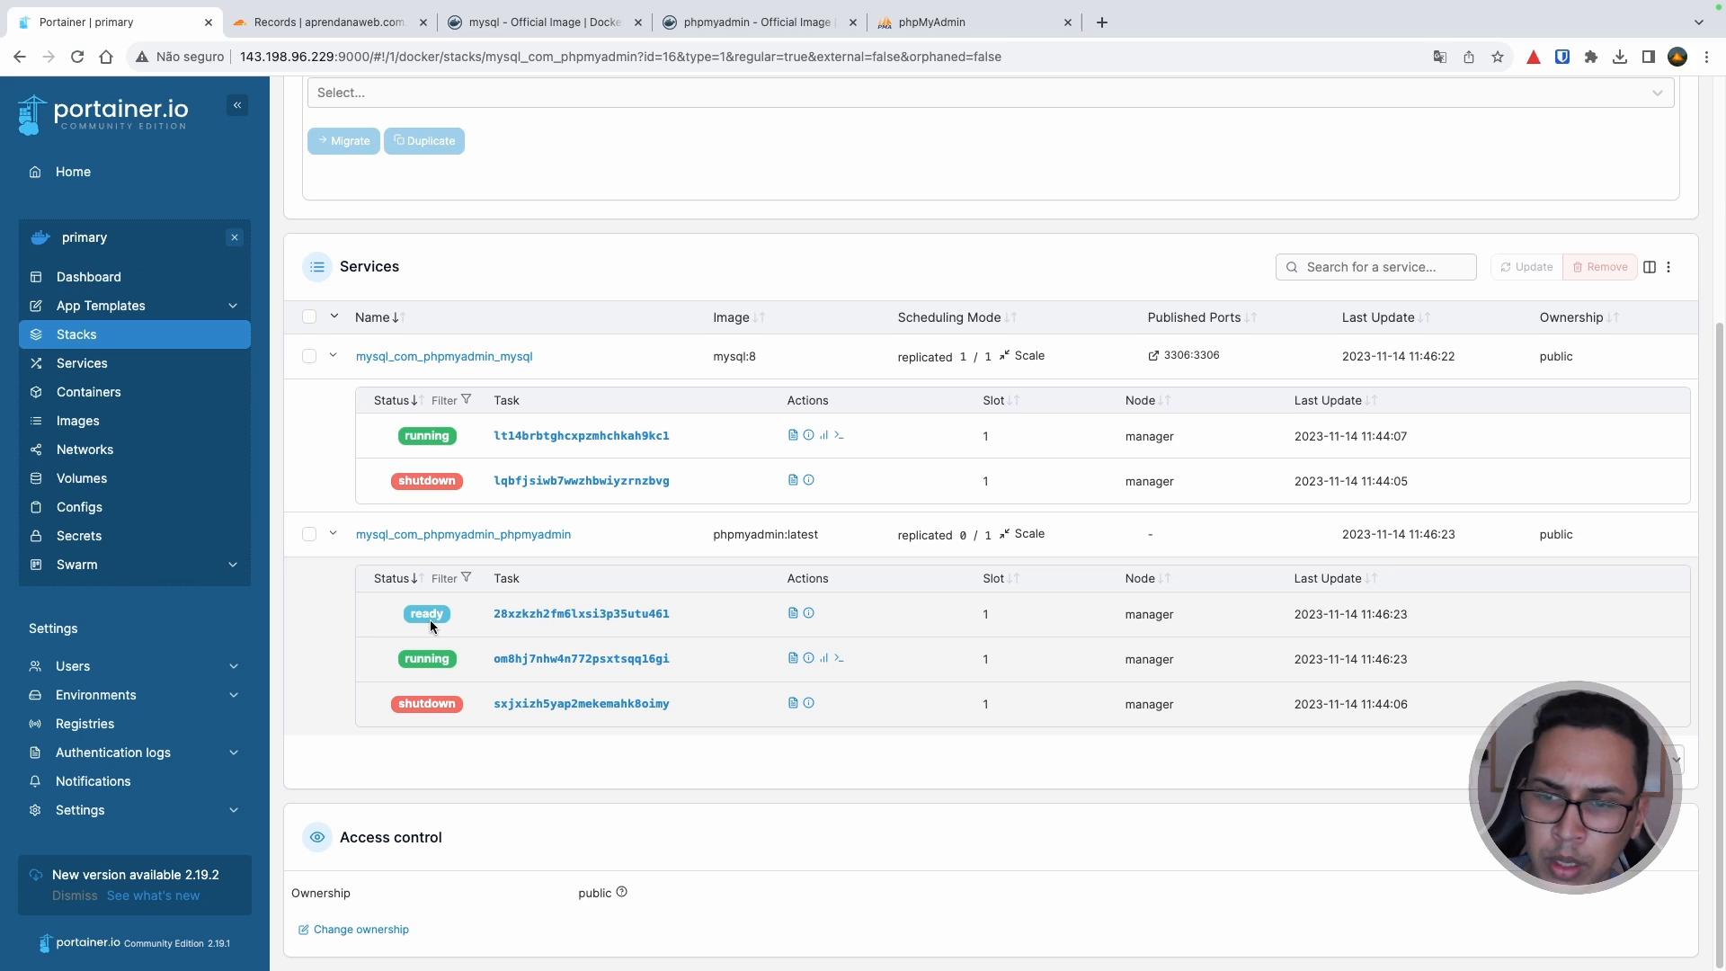
click(78, 57)
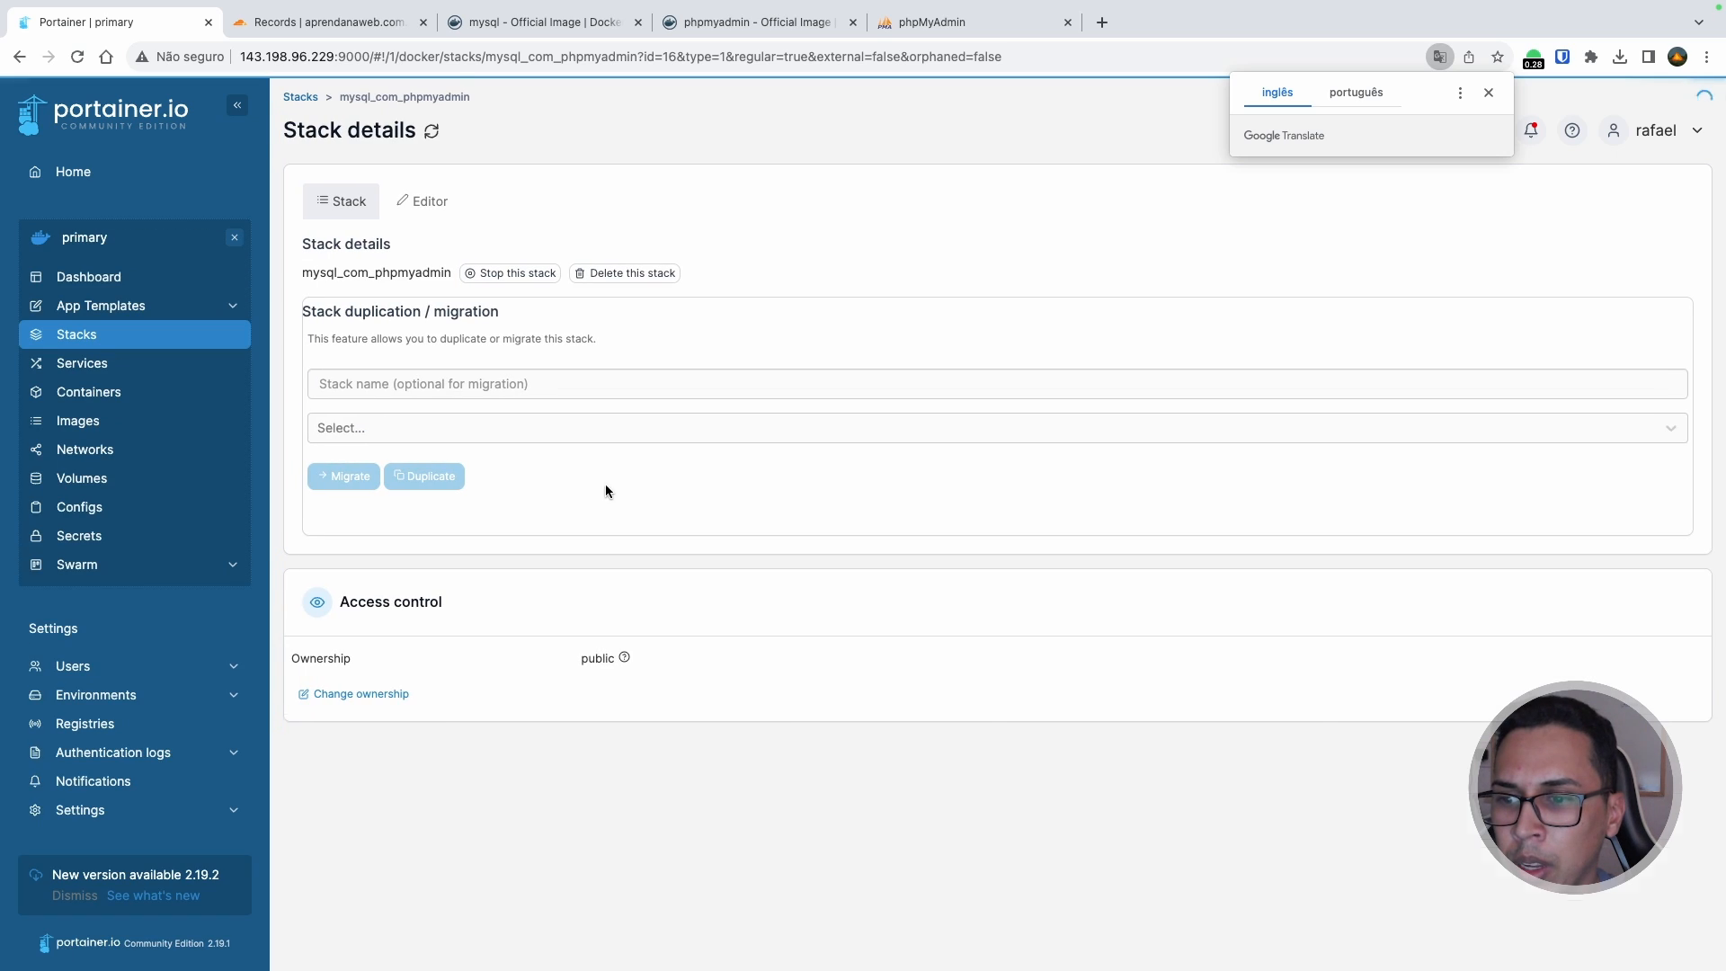
click(946, 33)
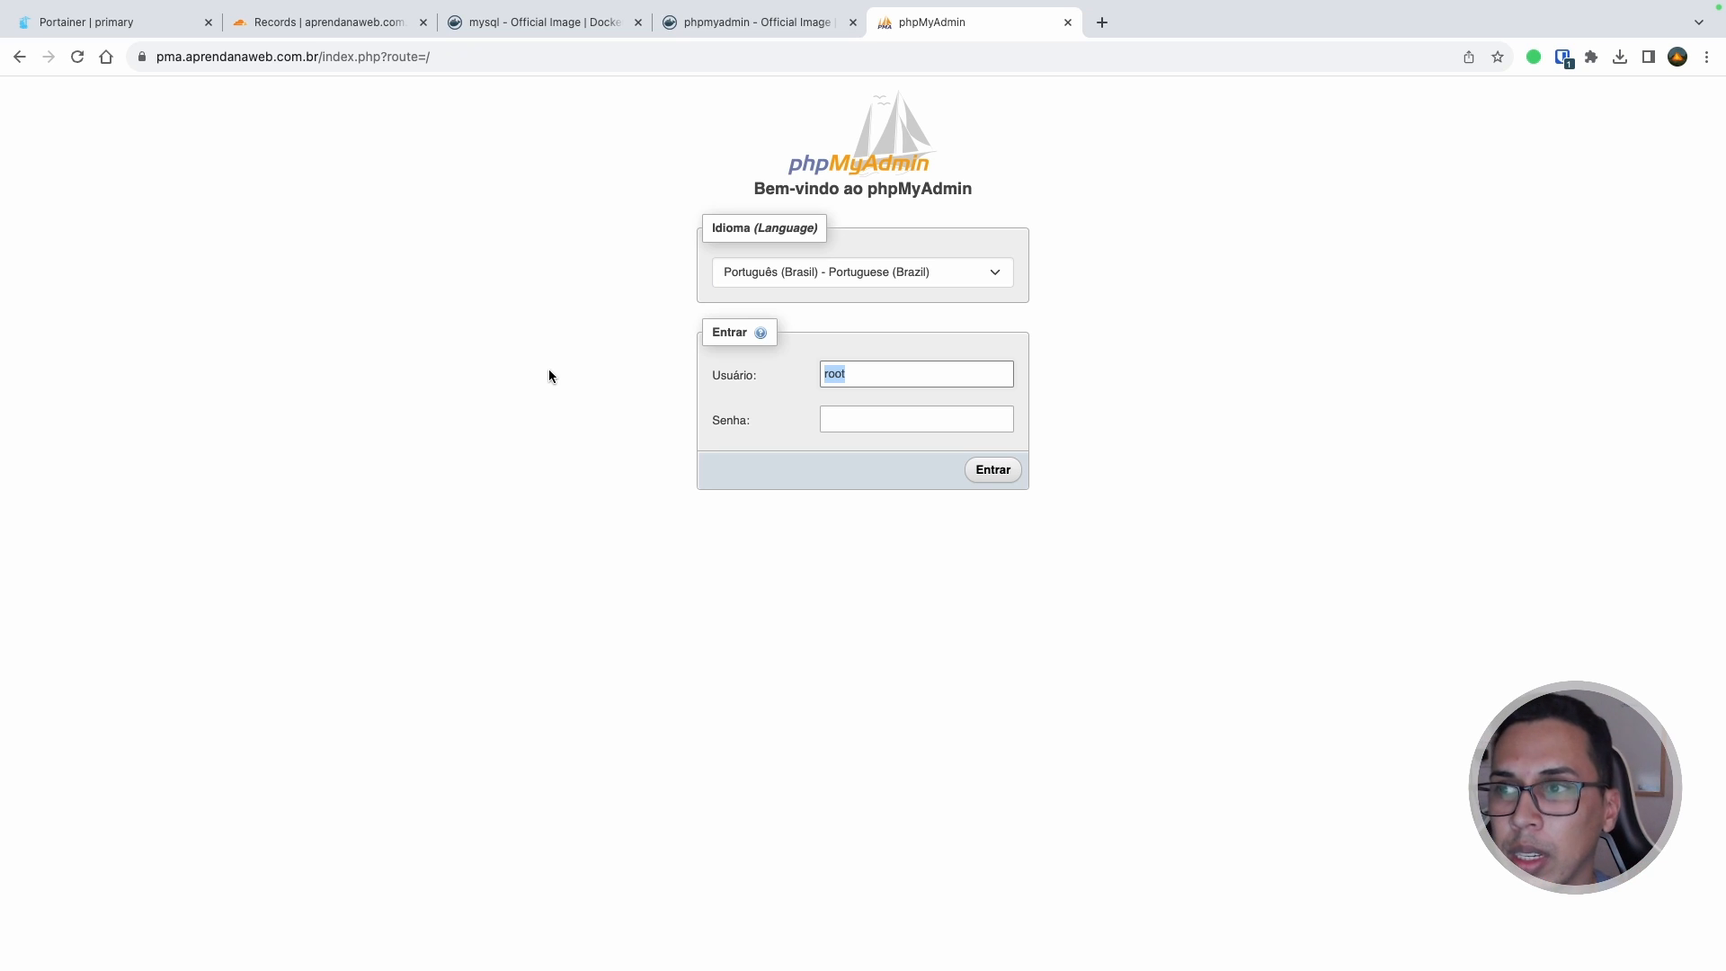
Step: Reload phpMyAdmin's login page and try the new Servidor, Usuário and Senha fields
click(76, 58)
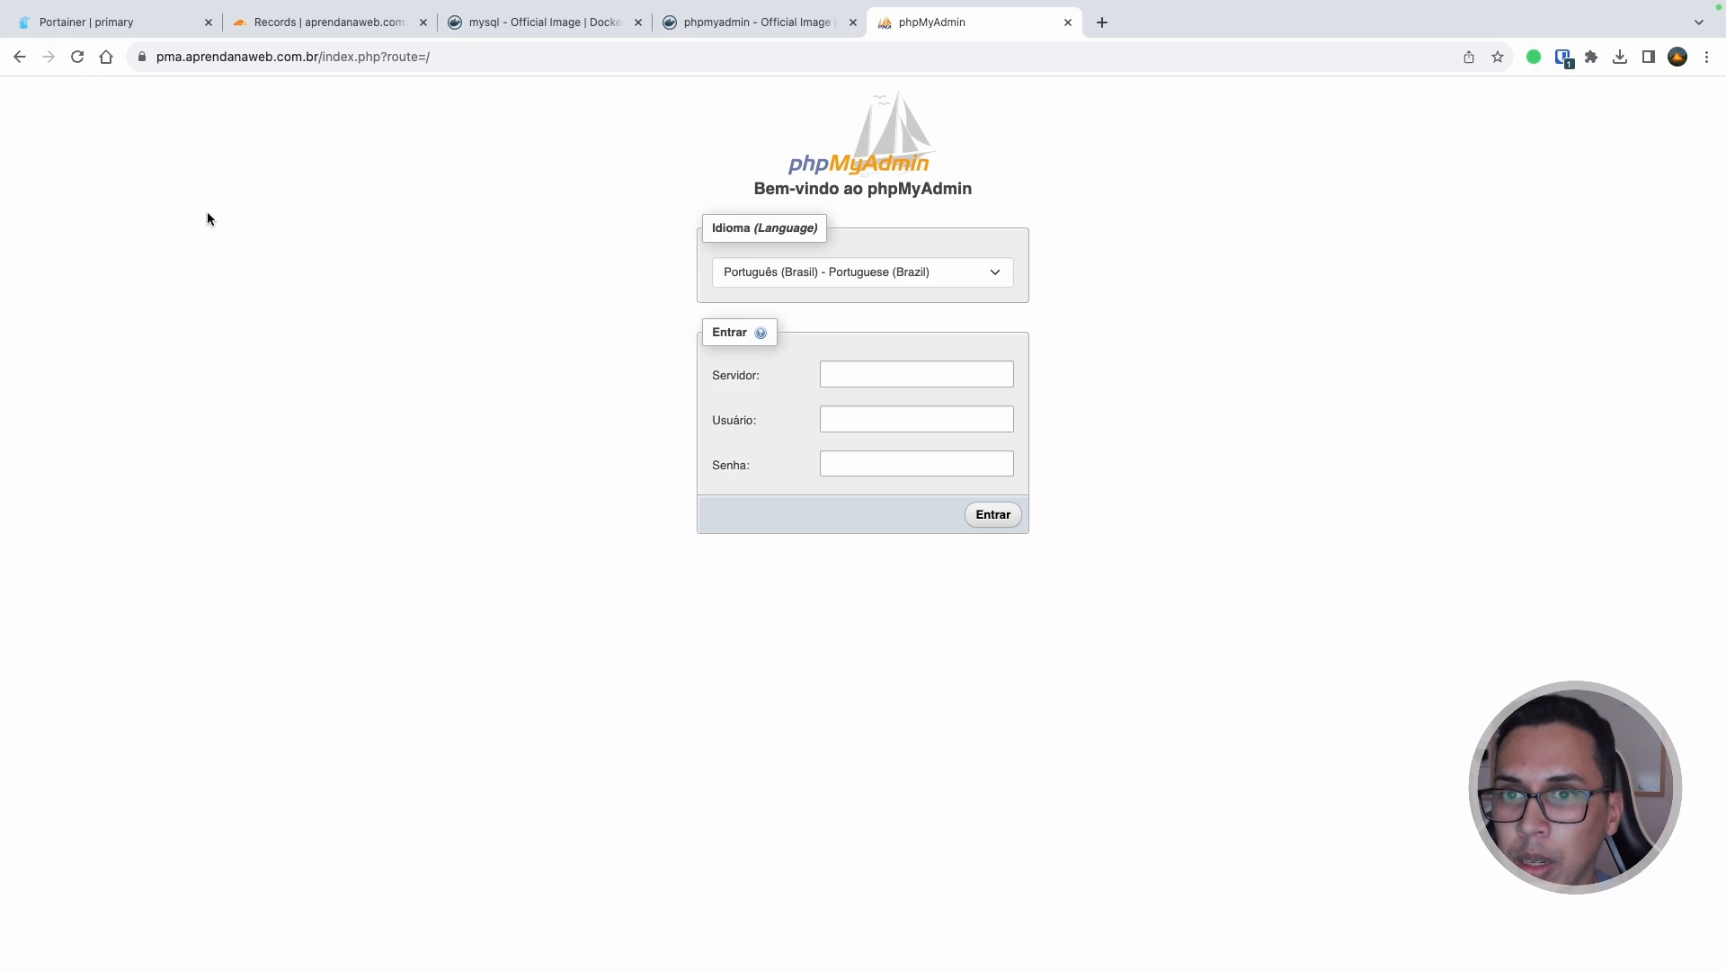
click(887, 375)
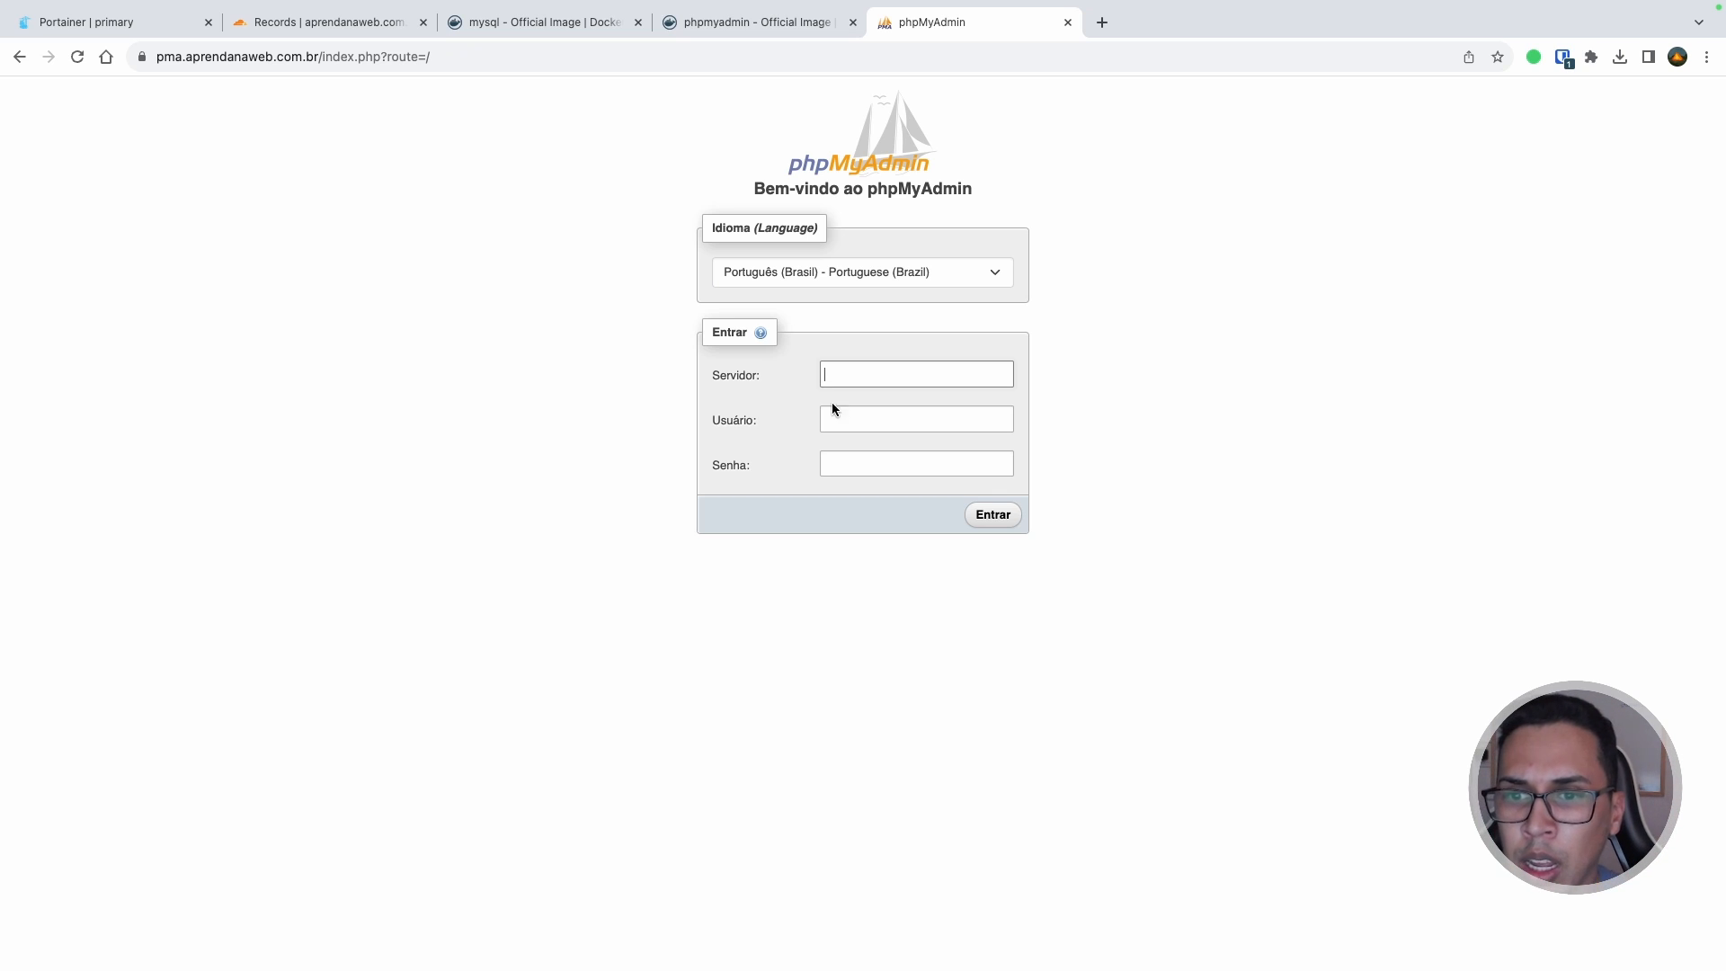
click(847, 420)
click(861, 466)
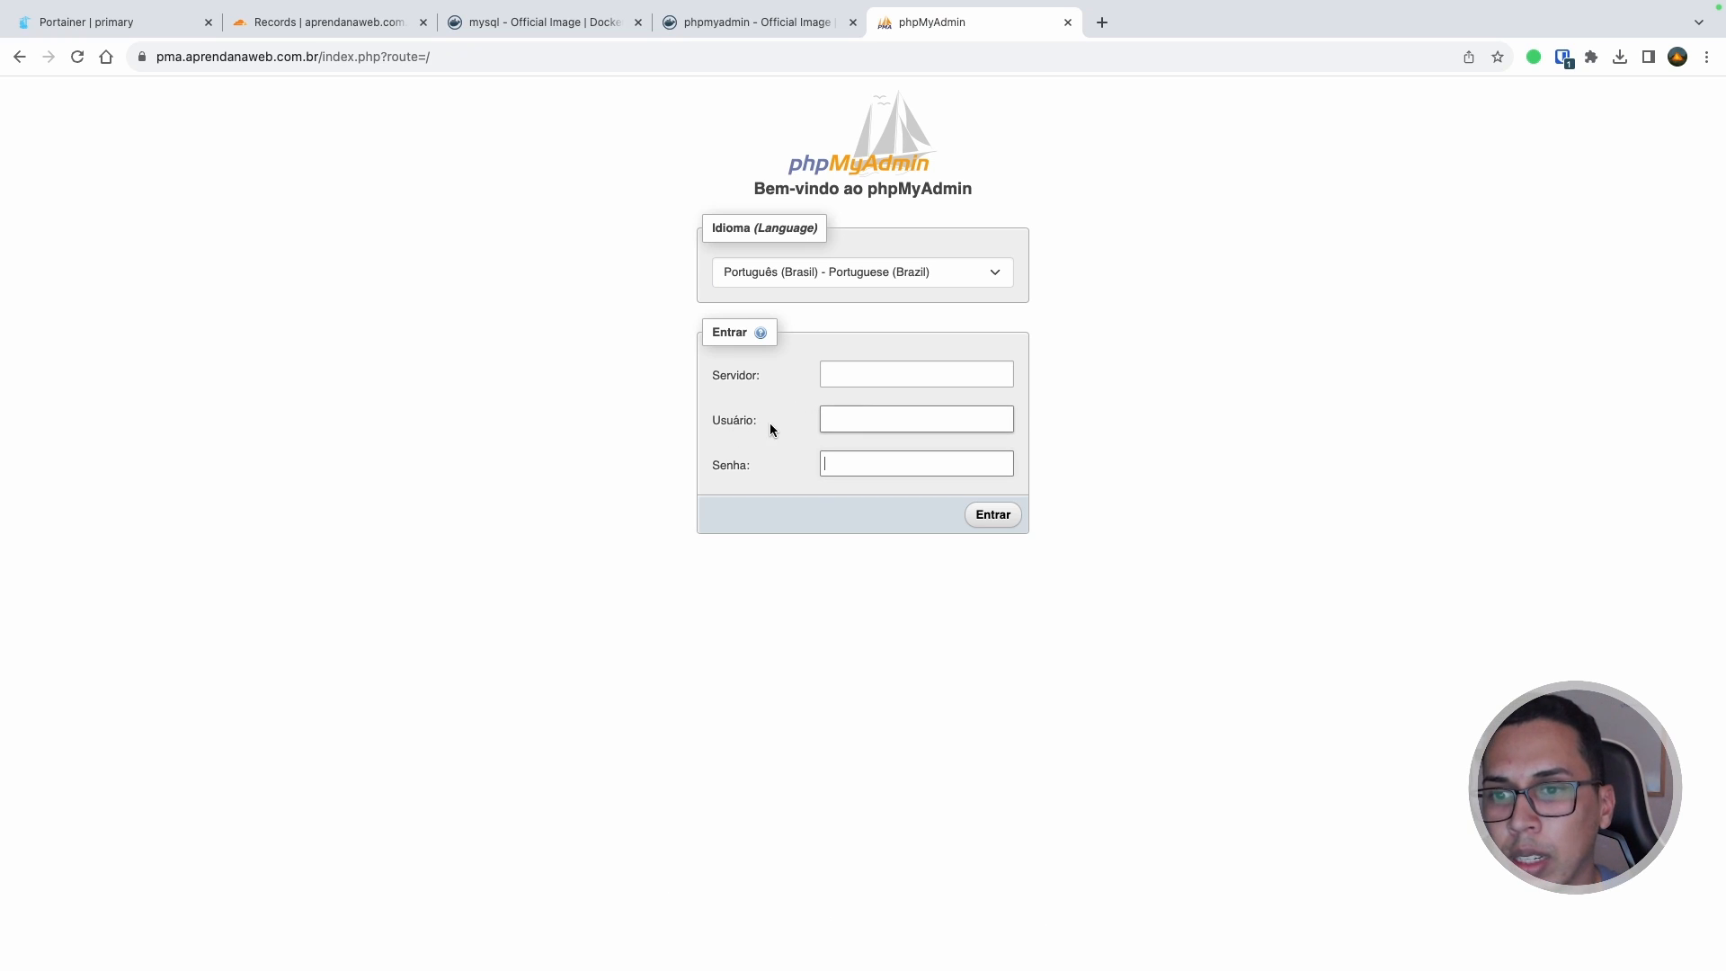
click(891, 367)
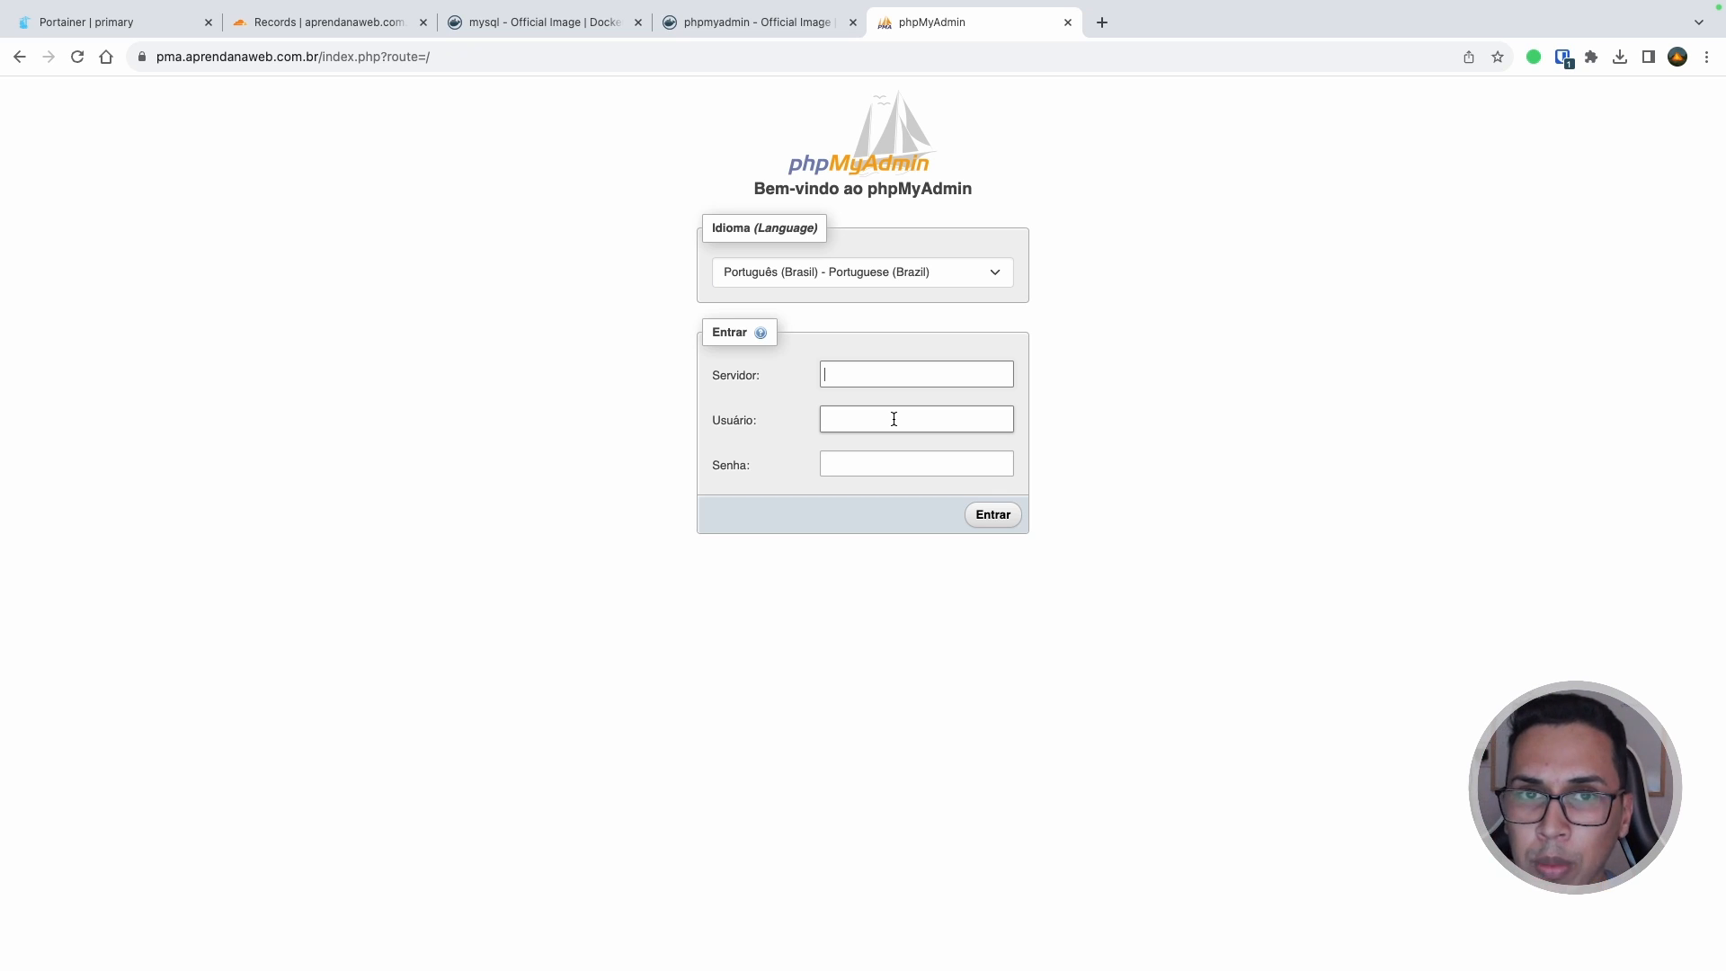
Step: Open the mysql_com_phpmyadmin stack's compose file in Portainer's Editor
click(86, 21)
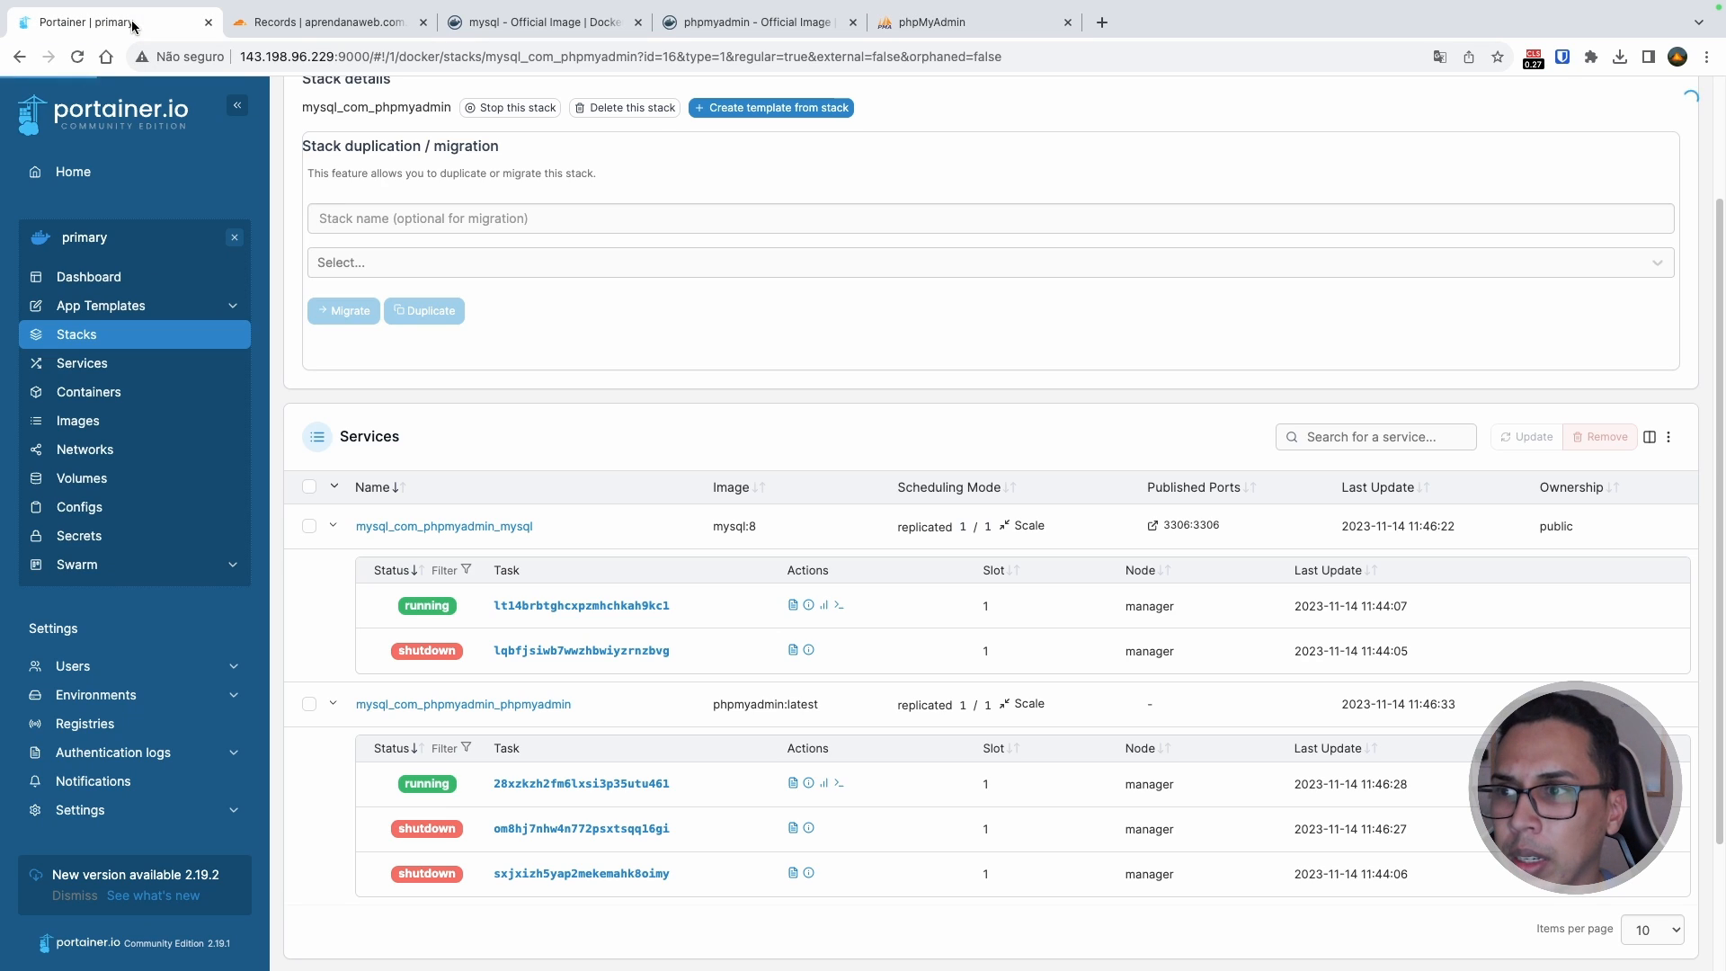
scroll(514, 293, up, 3)
click(422, 198)
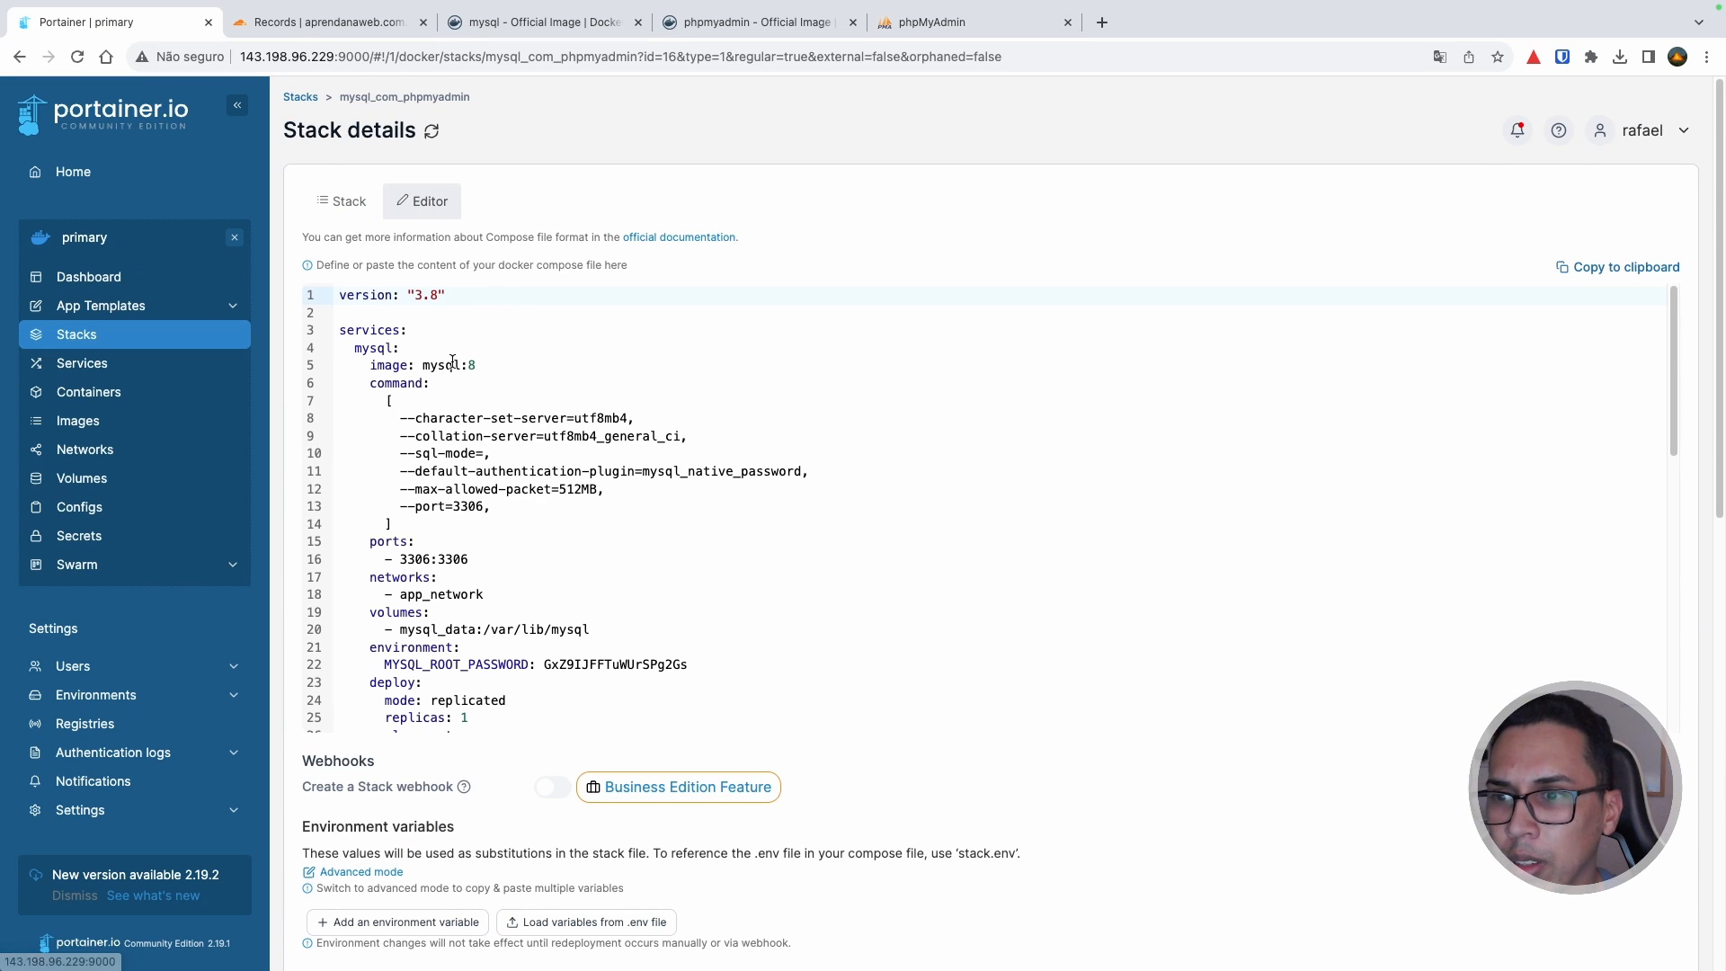
Step: Select the mysql service name on line 4 and phpmyadmin on line 34 of the compose file
double_click(364, 349)
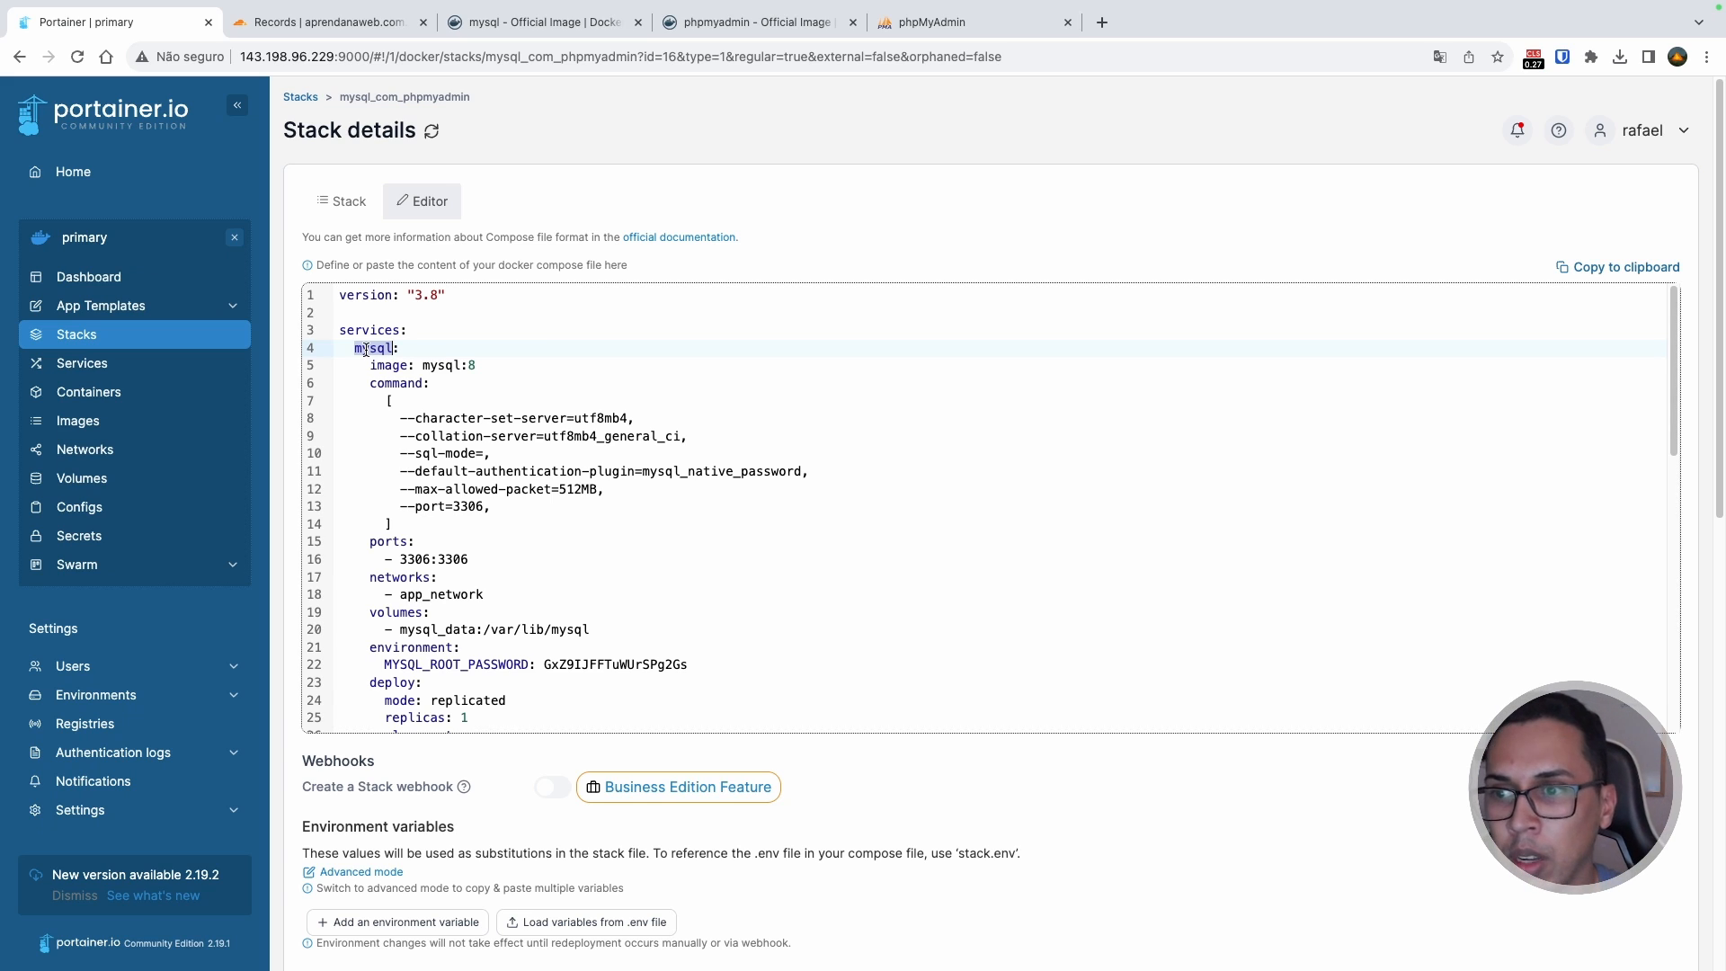
click(366, 348)
double_click(370, 349)
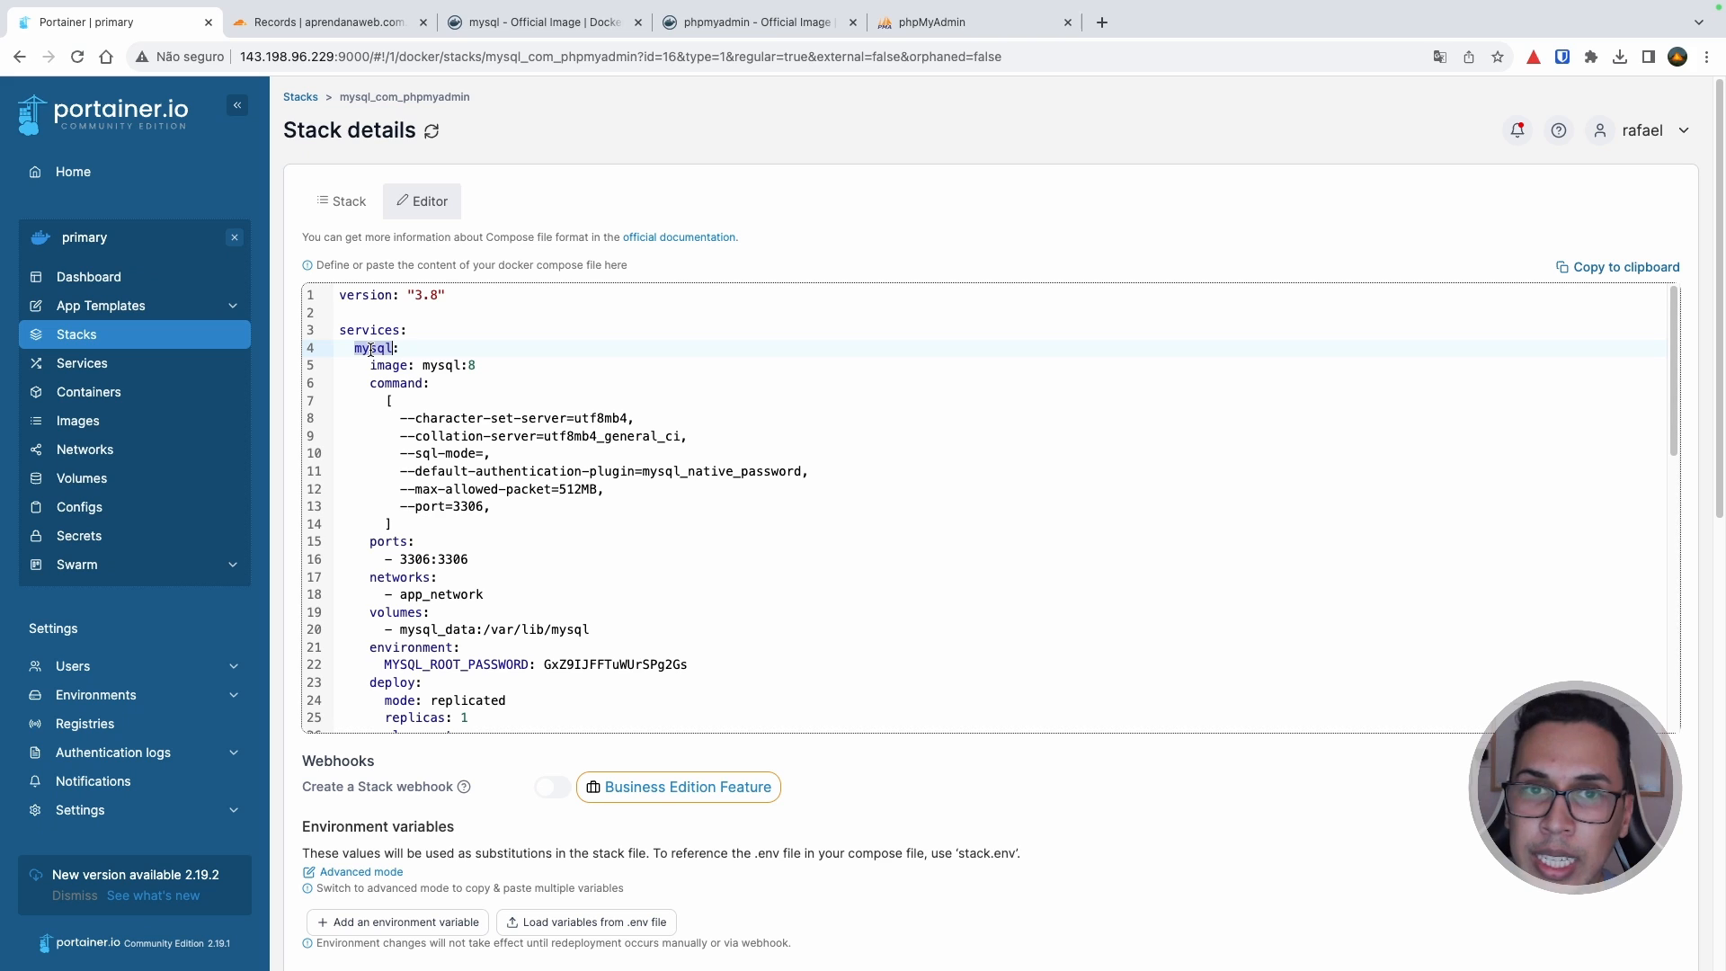
scroll(370, 350, down, 6)
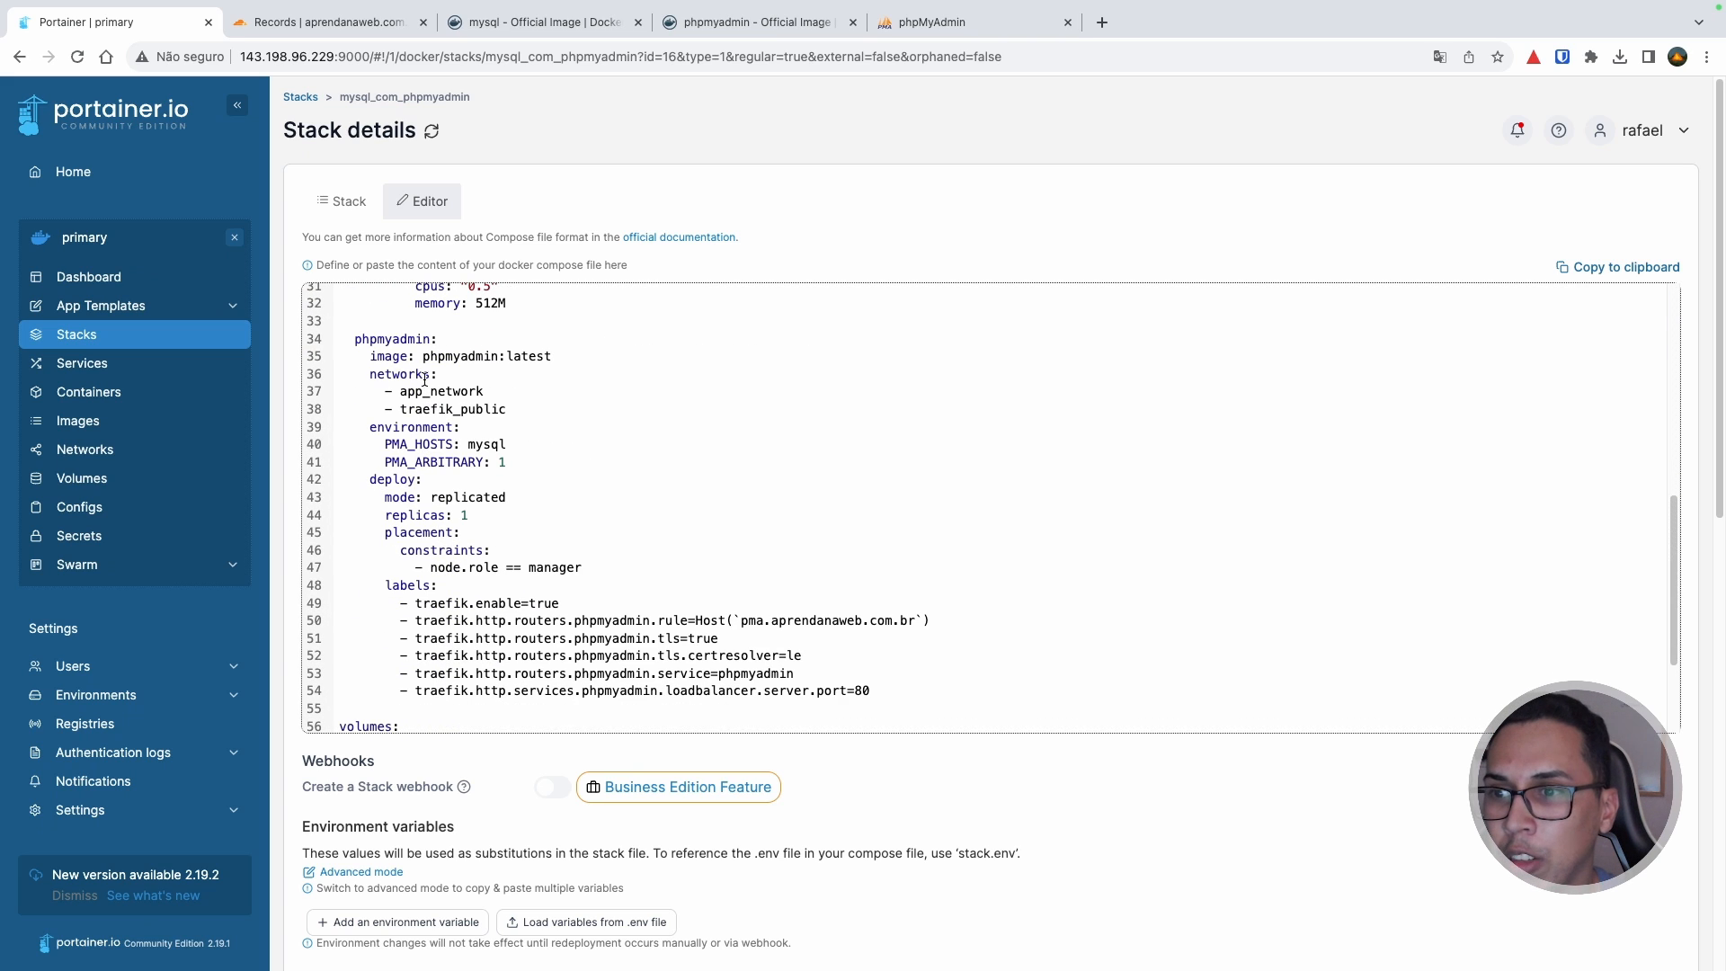
double_click(396, 337)
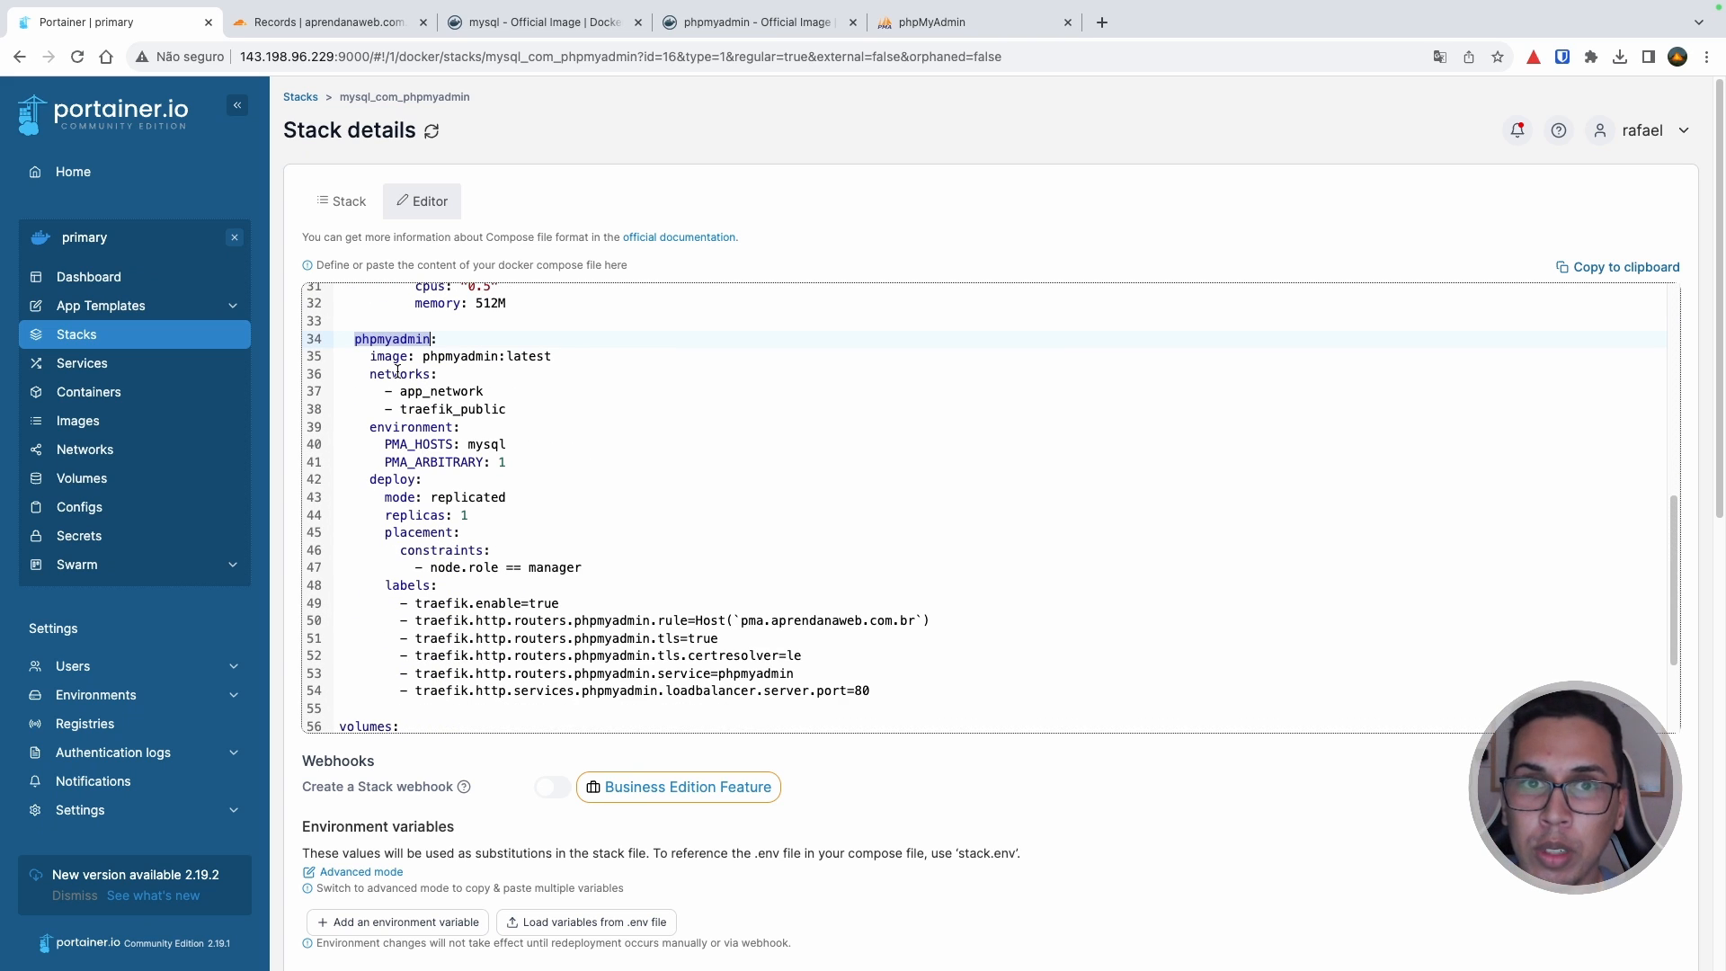
scroll(396, 370, up, 6)
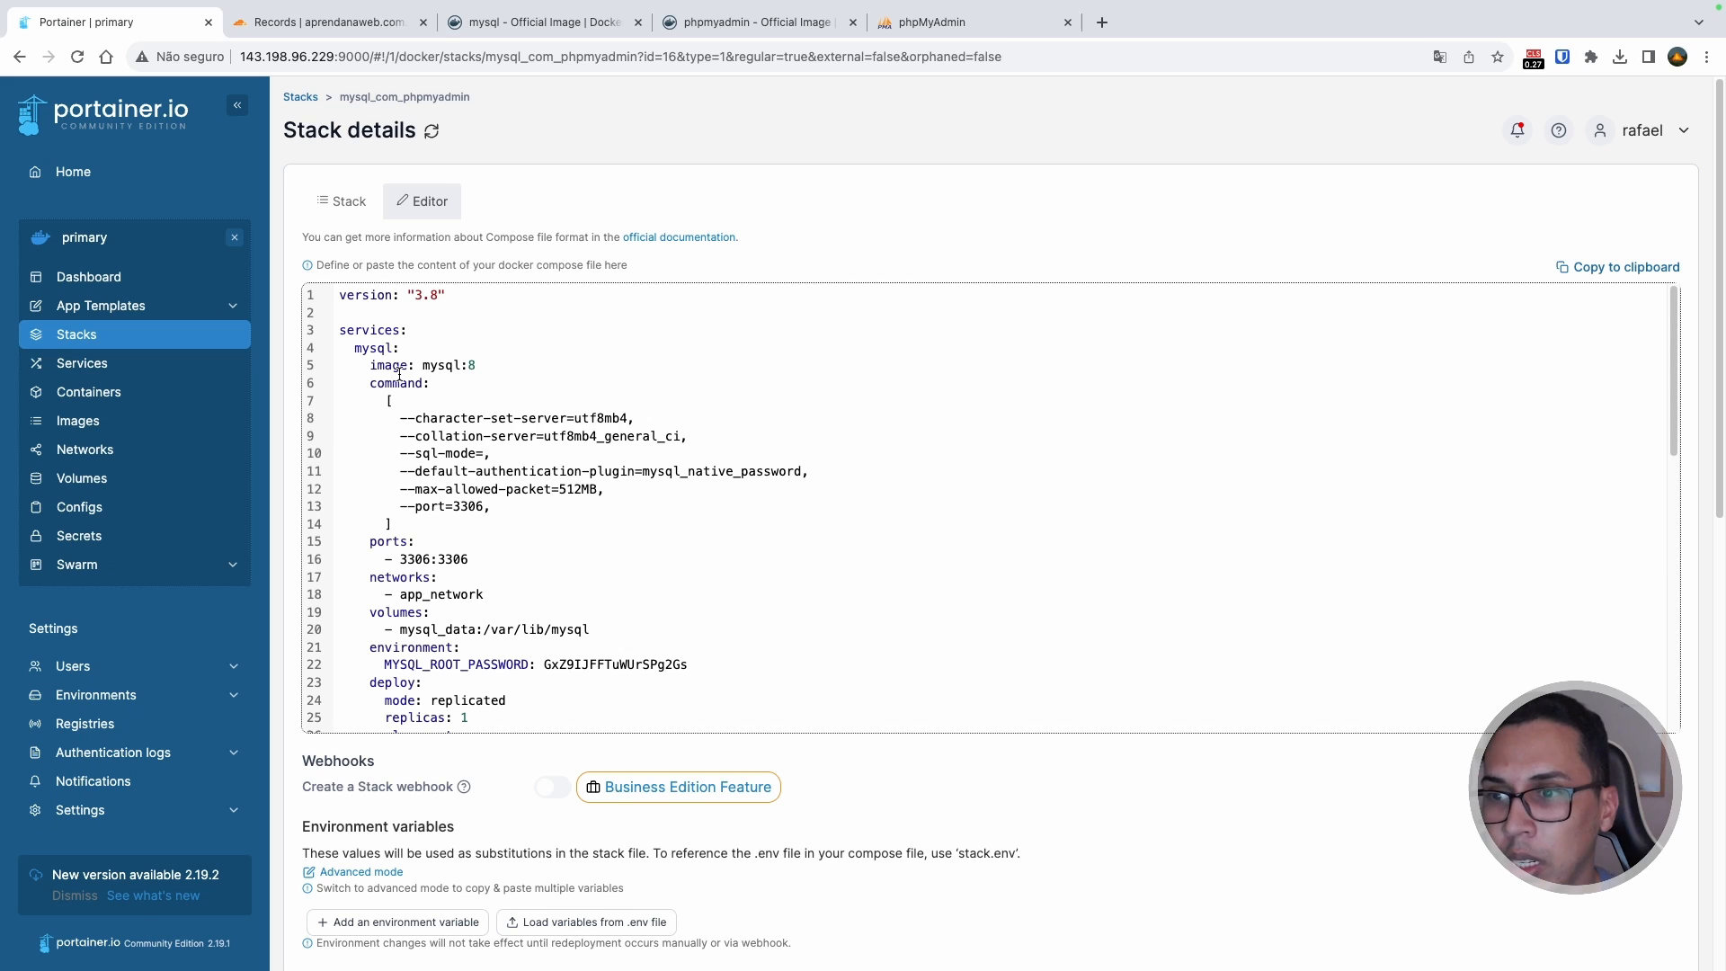
double_click(370, 347)
key(ctrl+c)
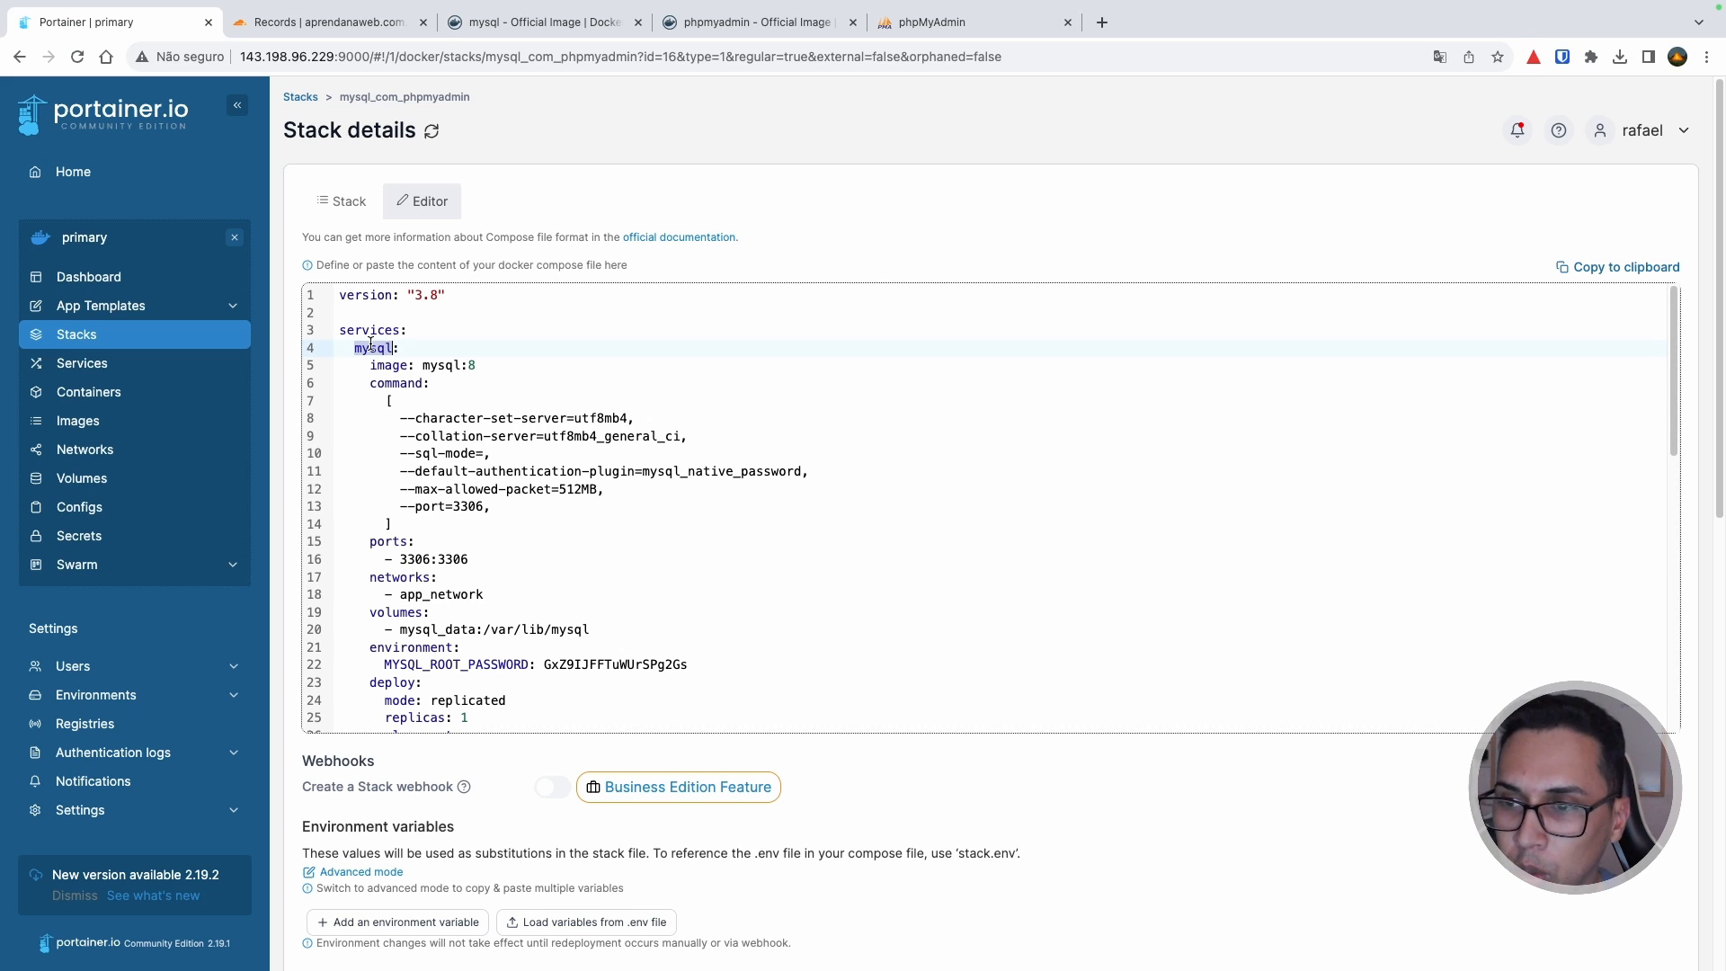
click(952, 22)
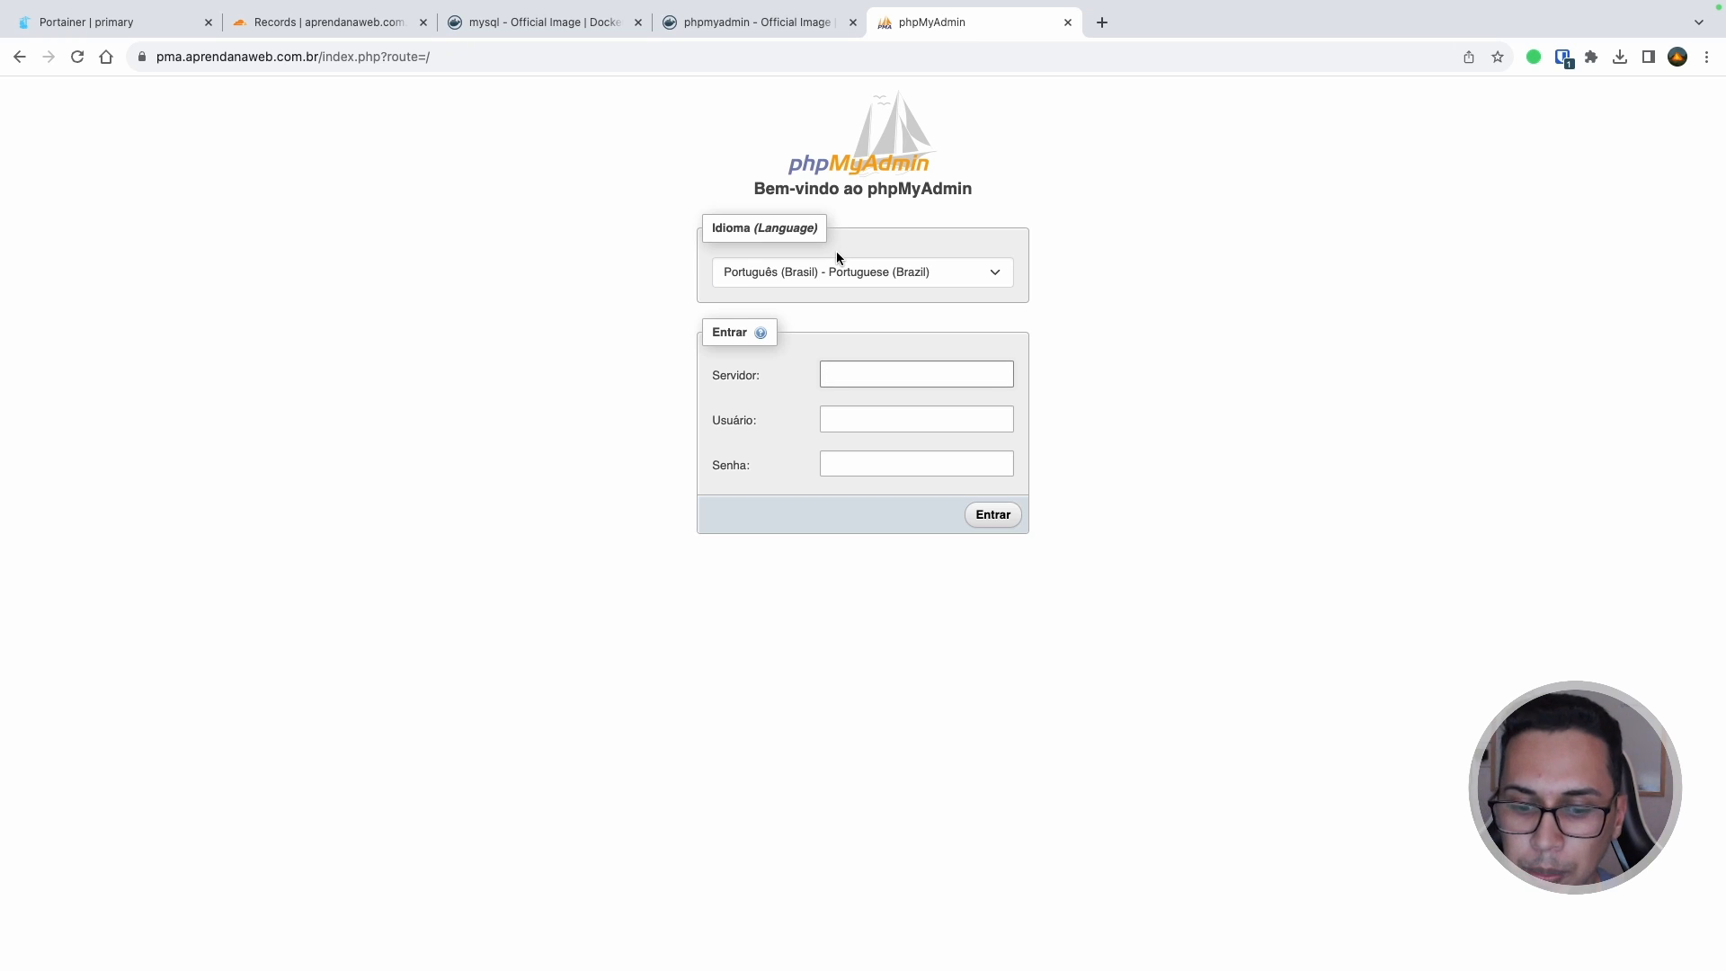
Step: Enter mysql as the server and root as the username on phpMyAdmin's login form
key(ctrl+v)
click(861, 421)
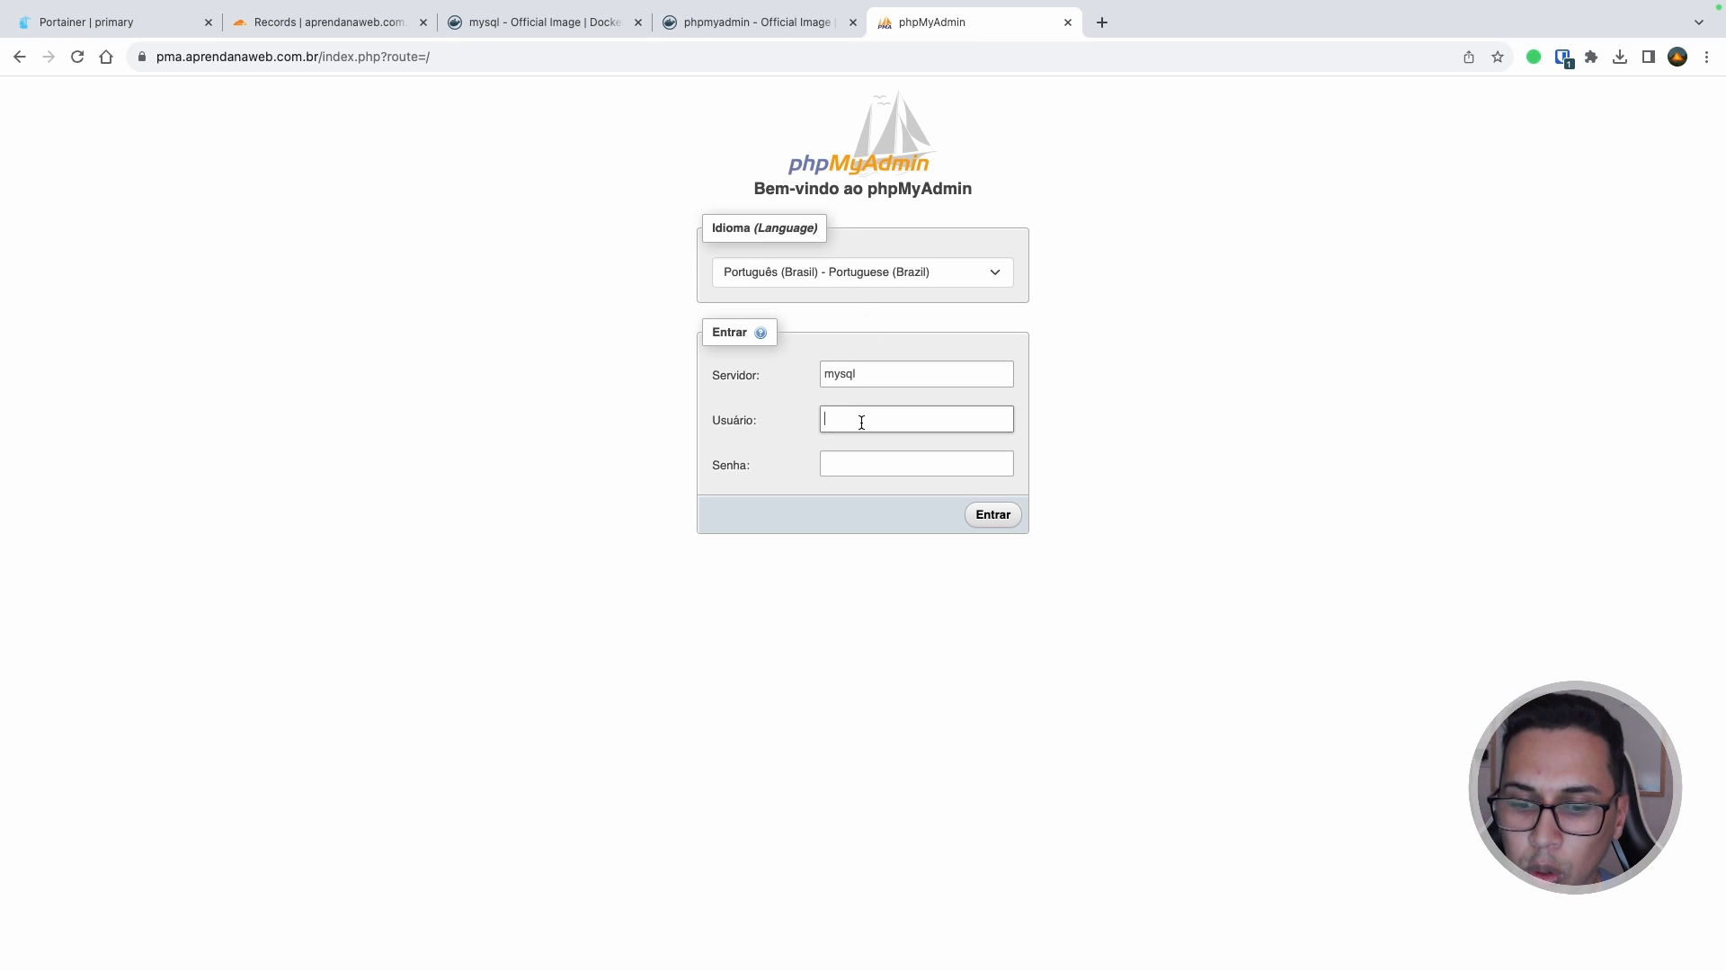
text(root)
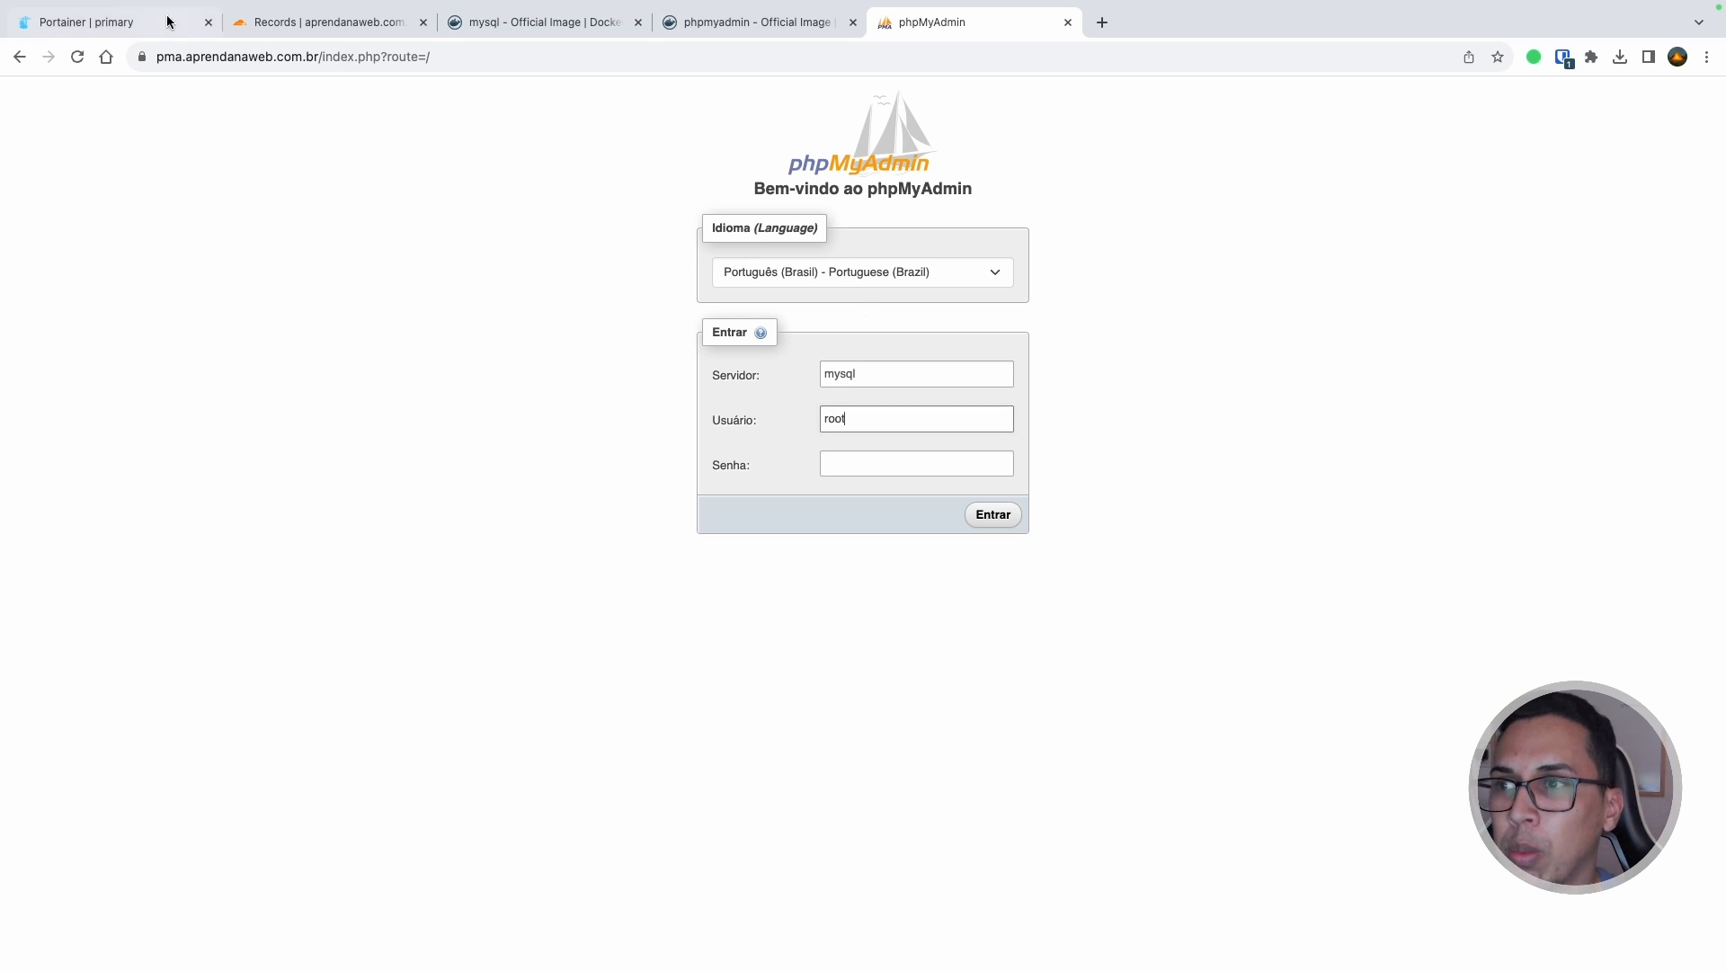
Step: Paste the MYSQL_ROOT_PASSWORD value from the stack's compose file as the password and log in
click(167, 20)
scroll(629, 557, down, 1)
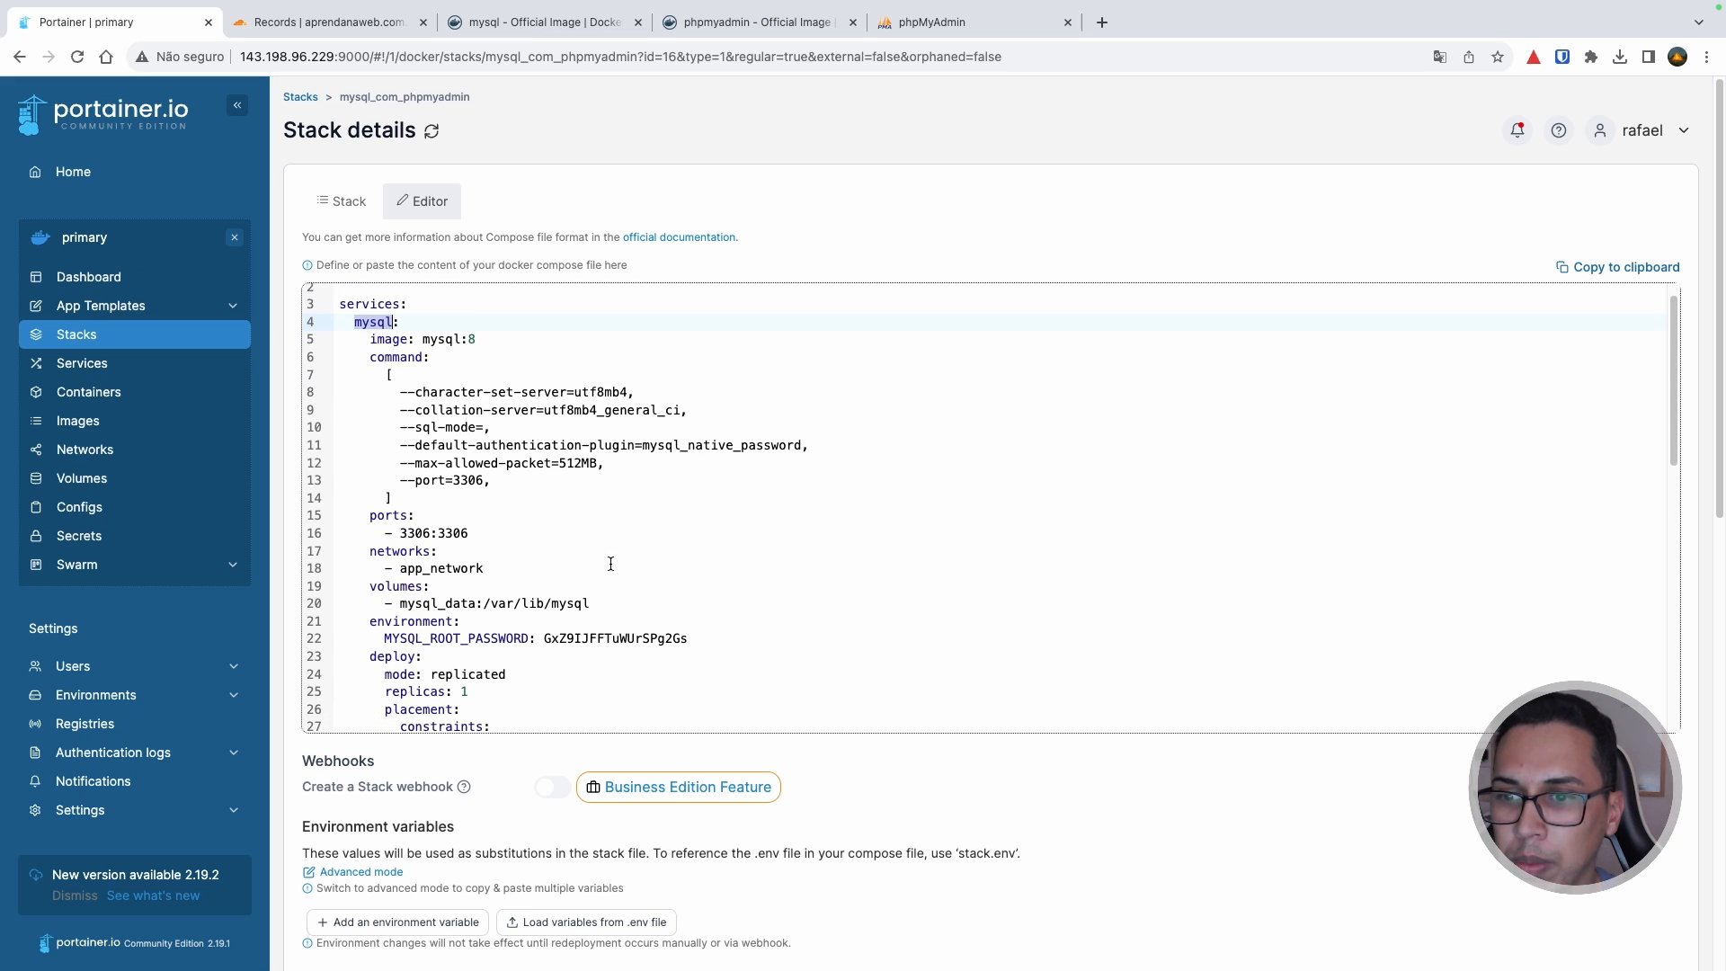
double_click(601, 637)
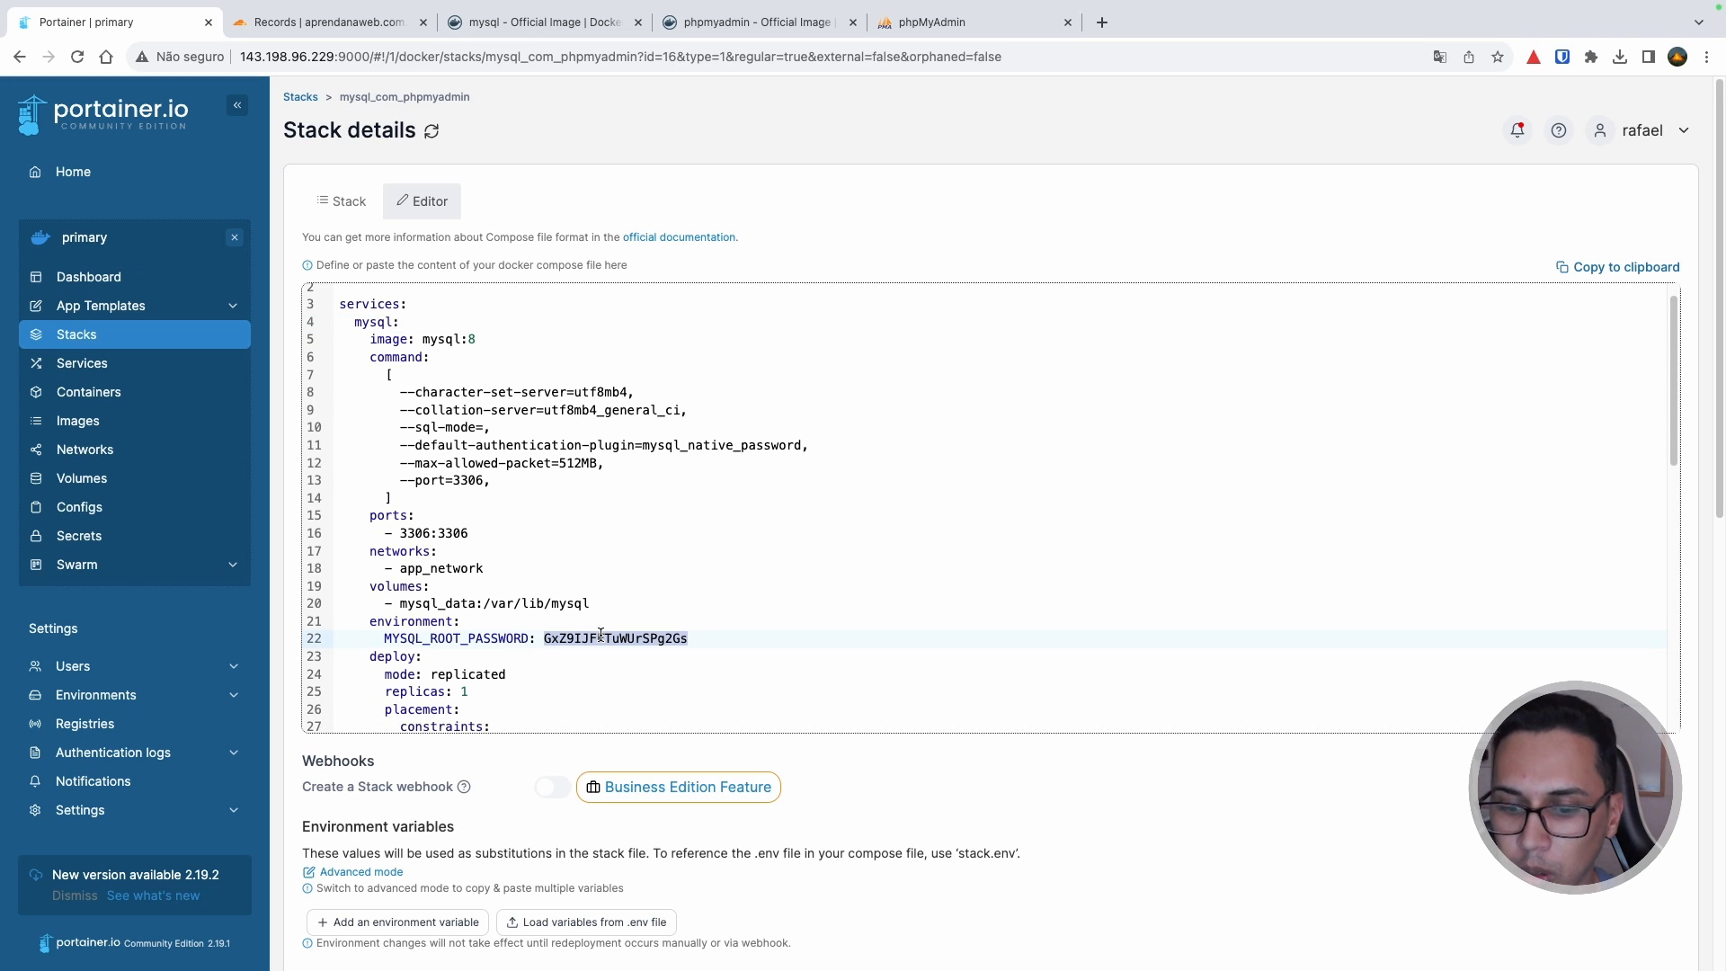
click(952, 20)
click(905, 464)
key(super+v)
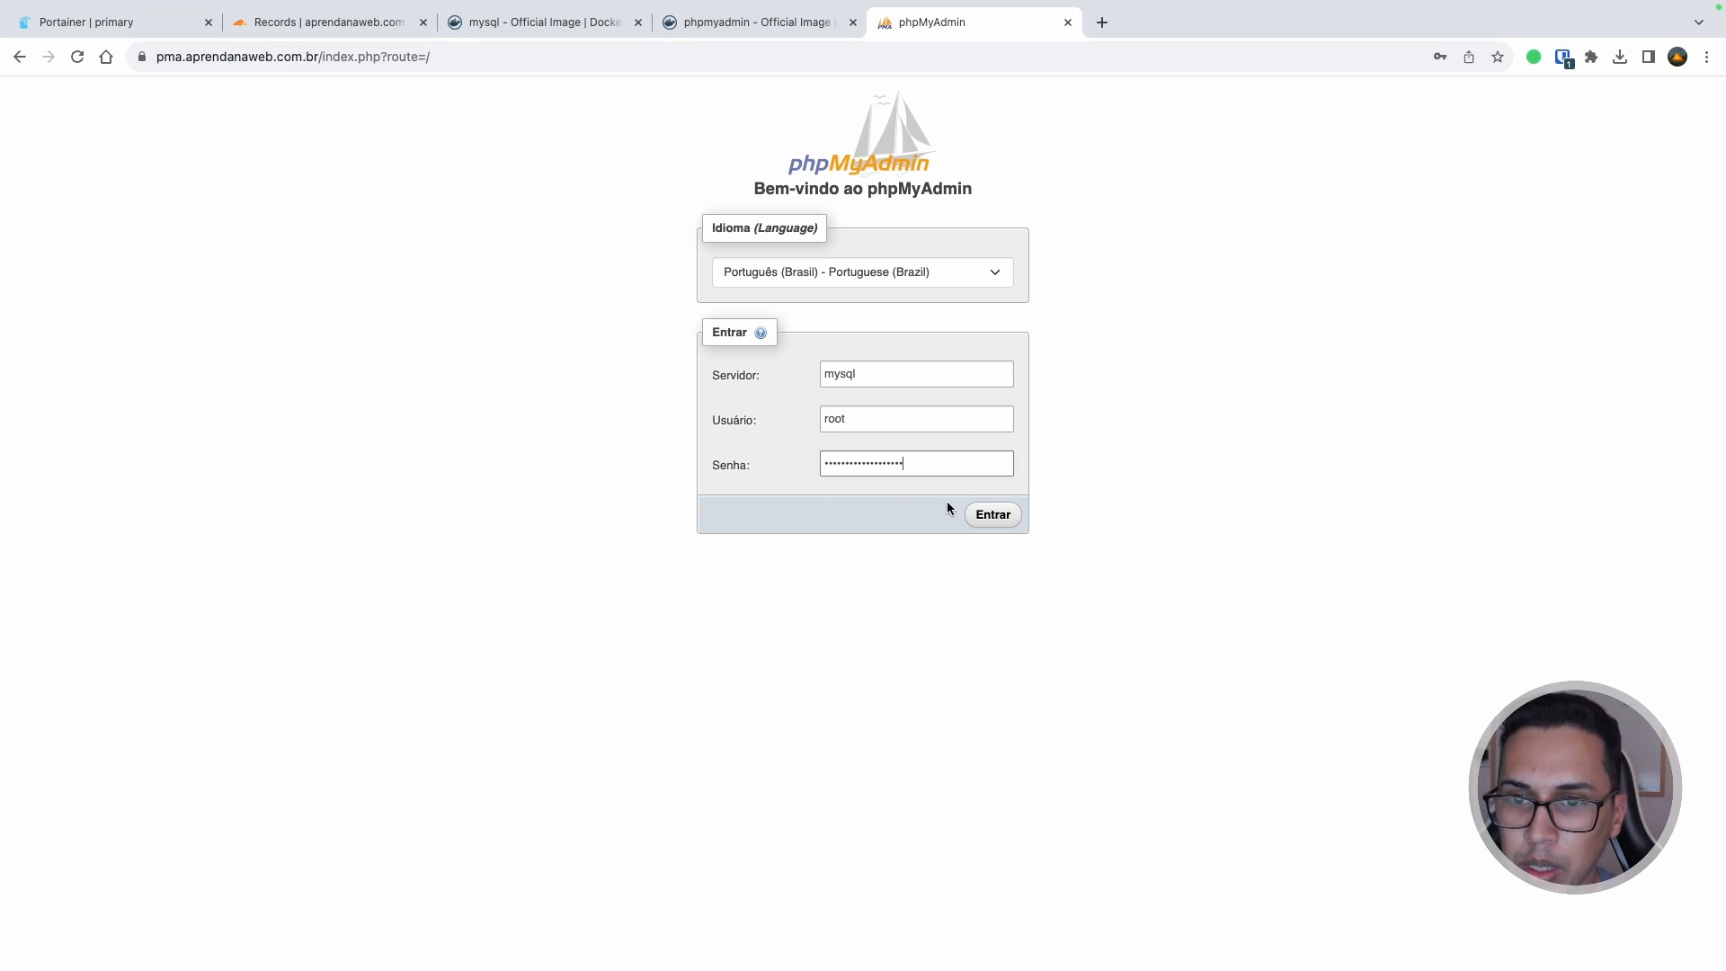
click(997, 525)
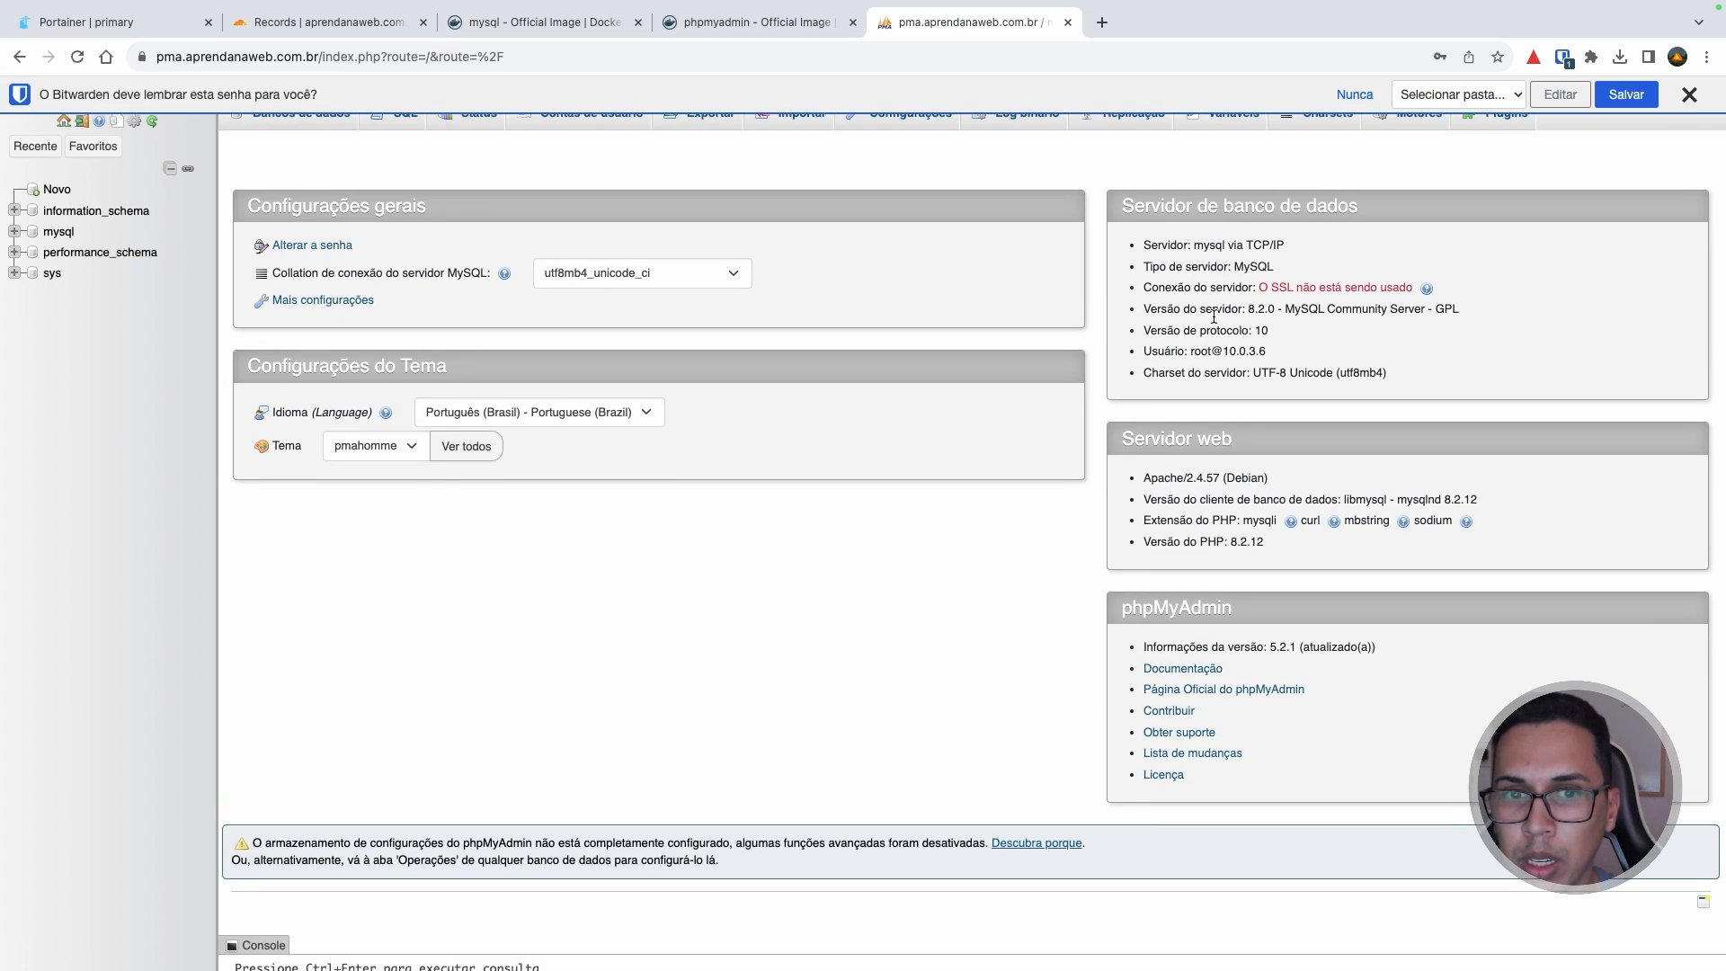
click(1687, 94)
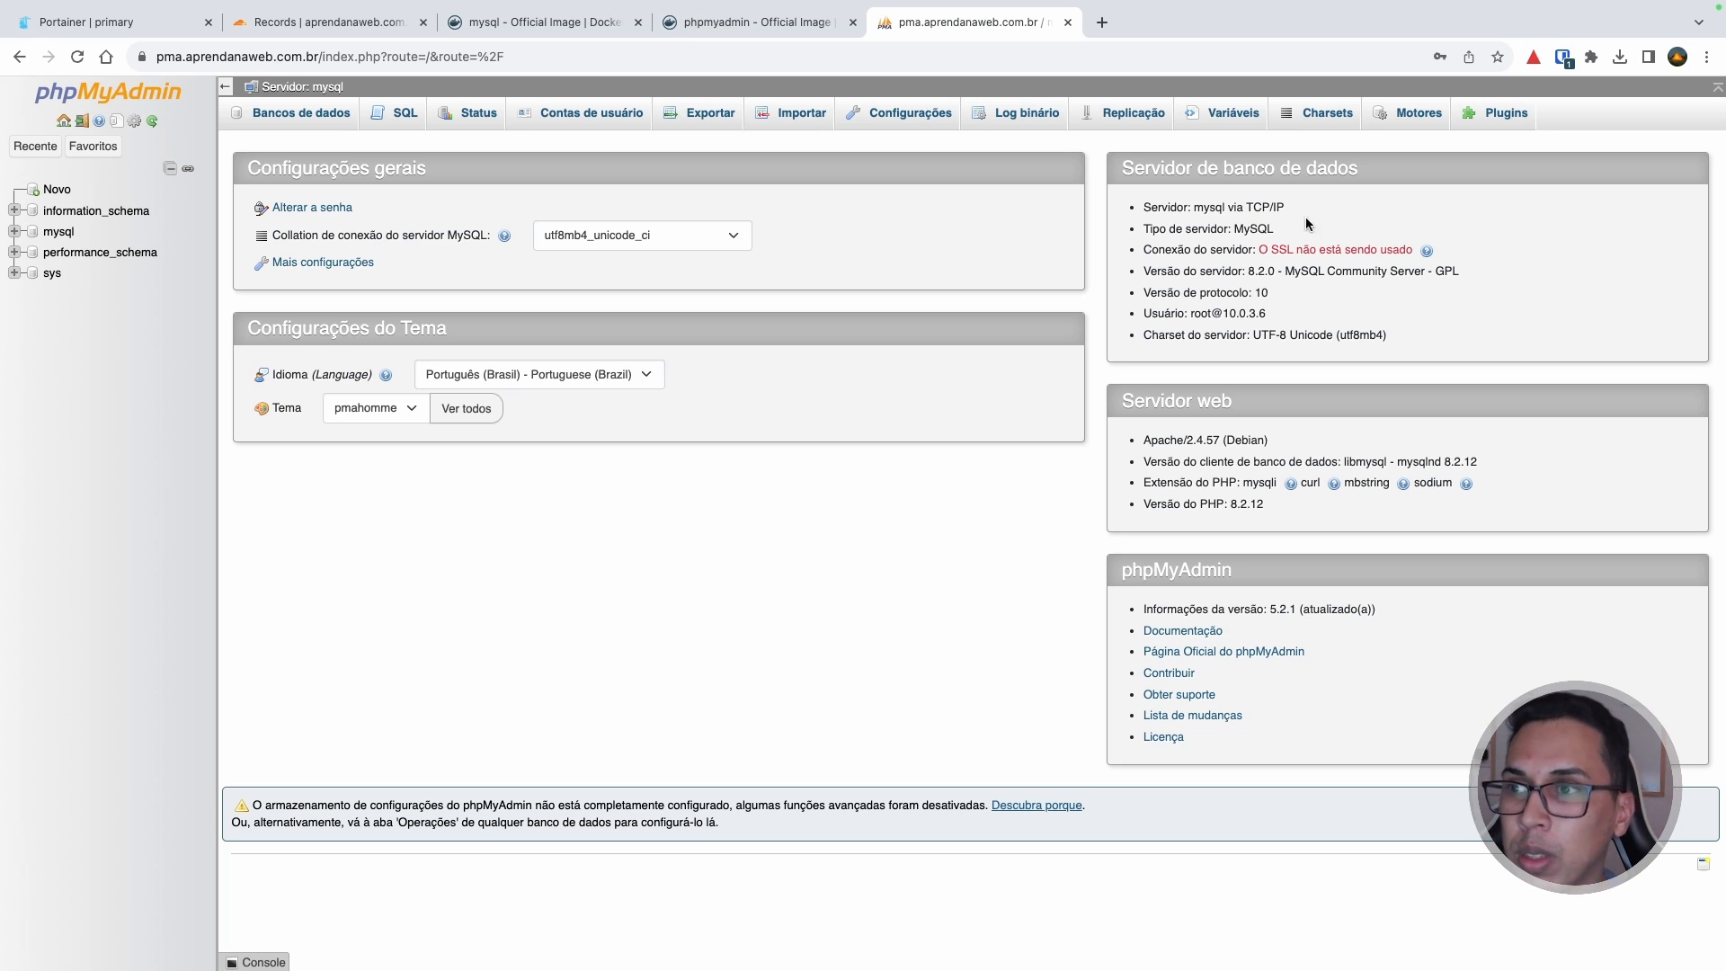
click(134, 21)
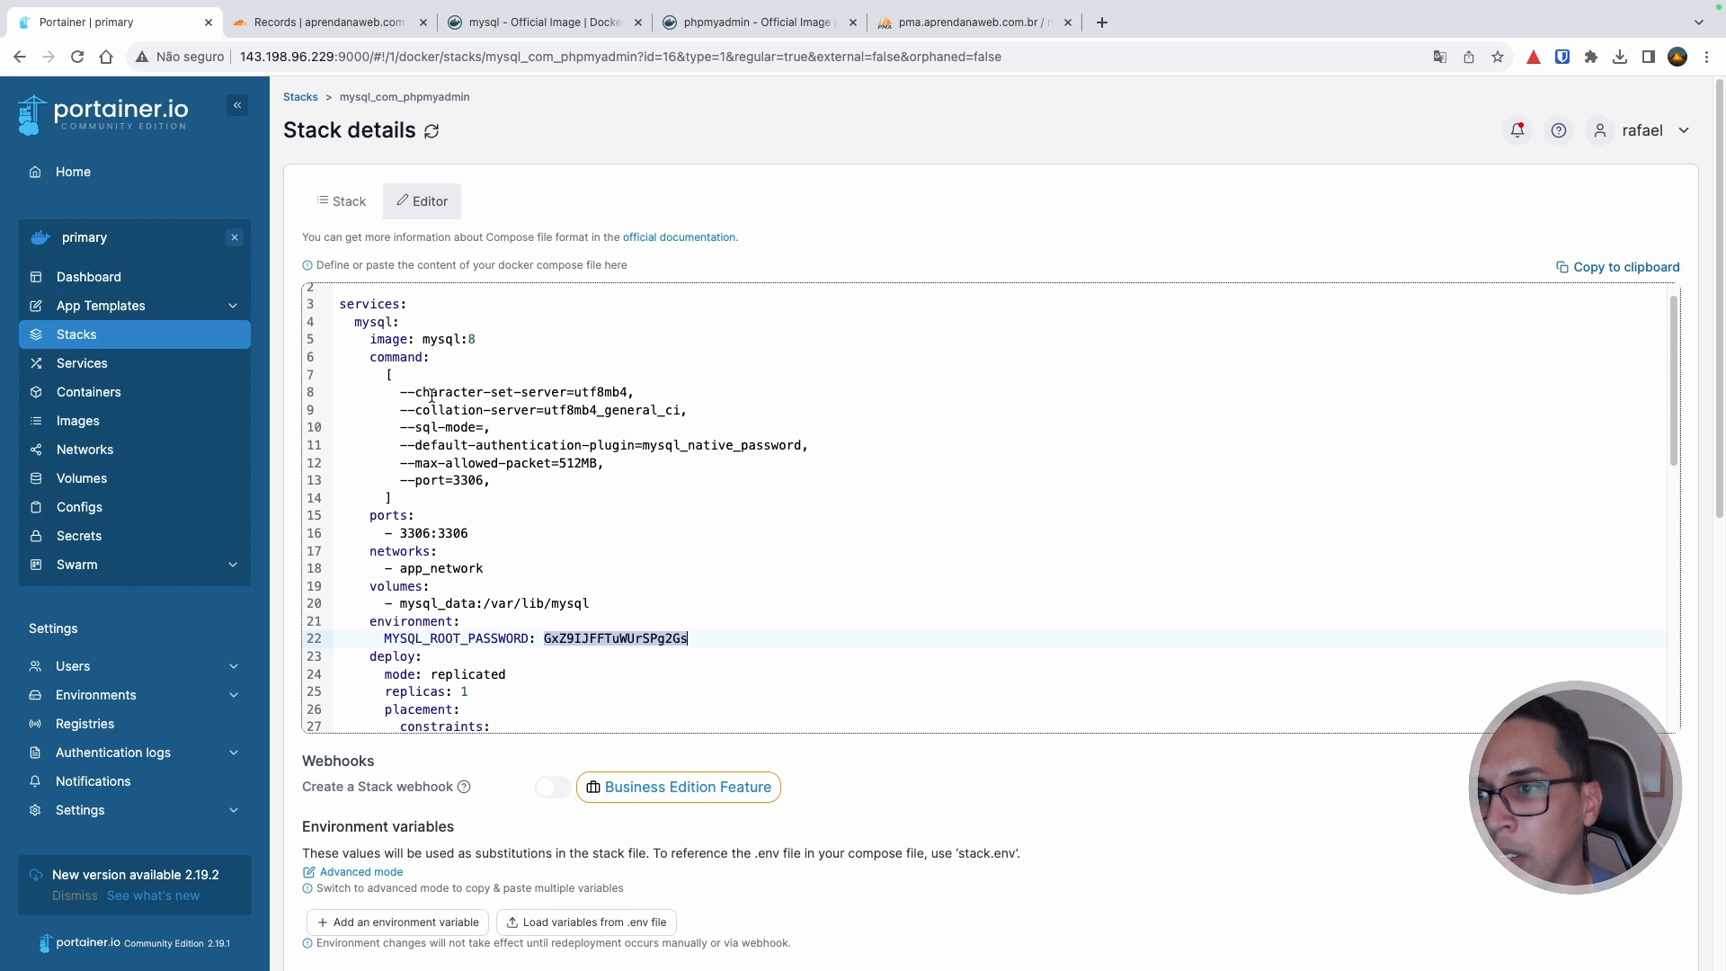
double_click(385, 322)
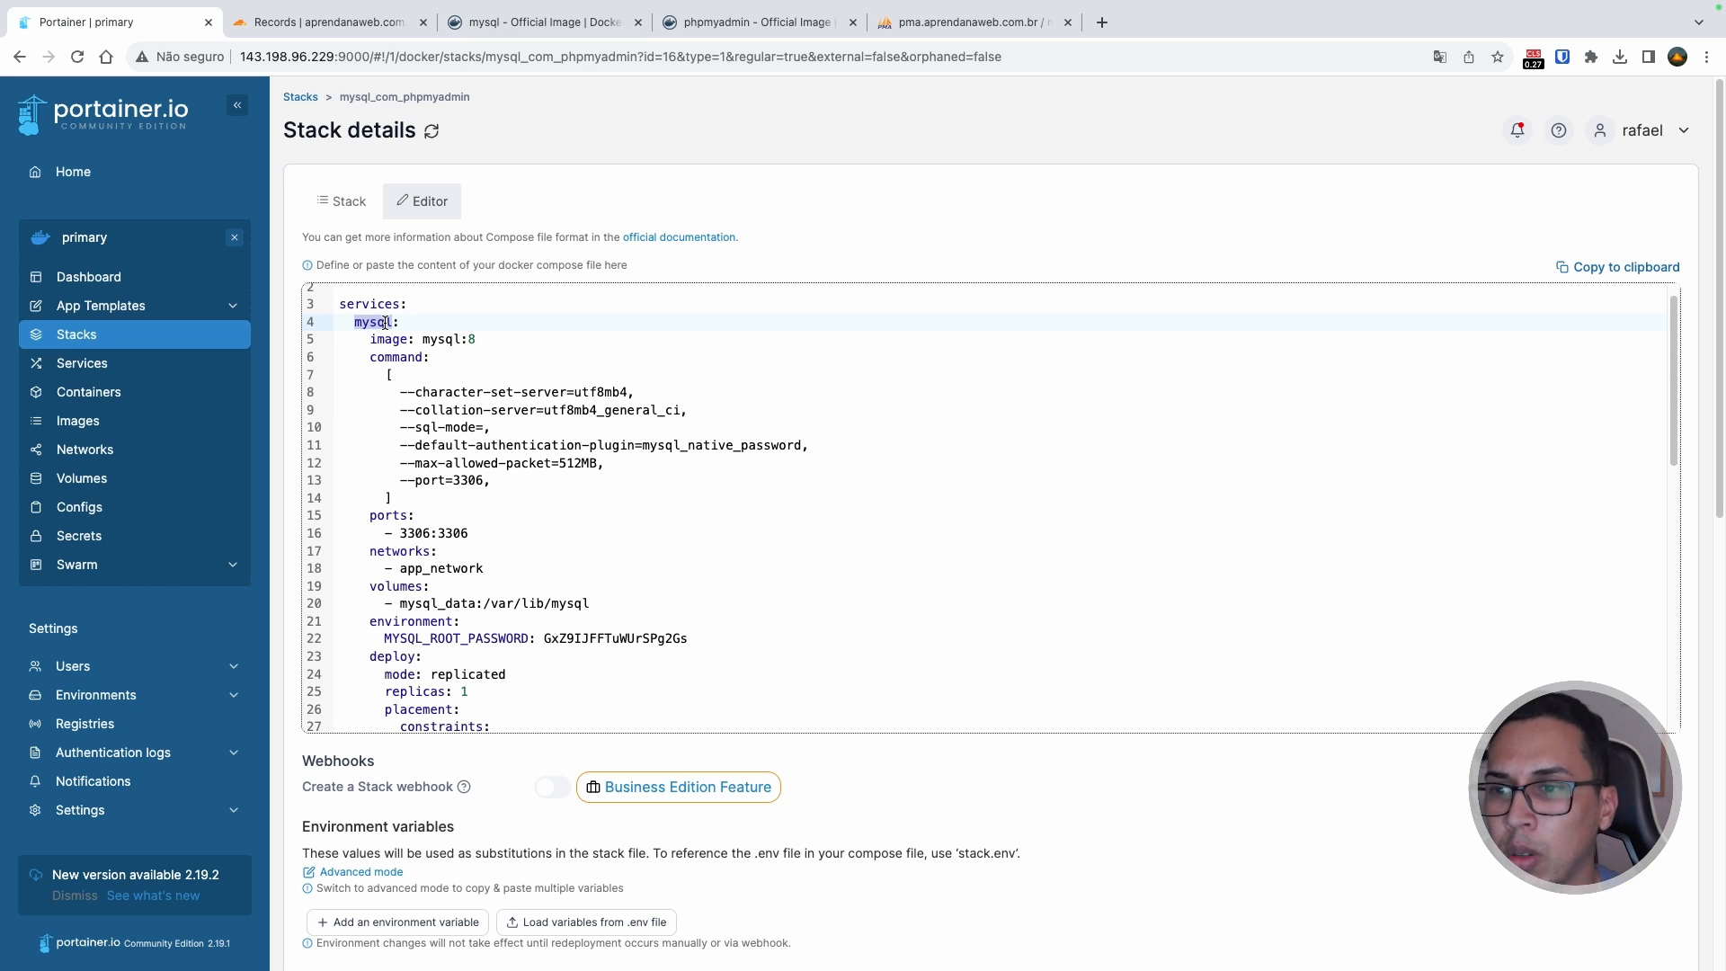
double_click(458, 533)
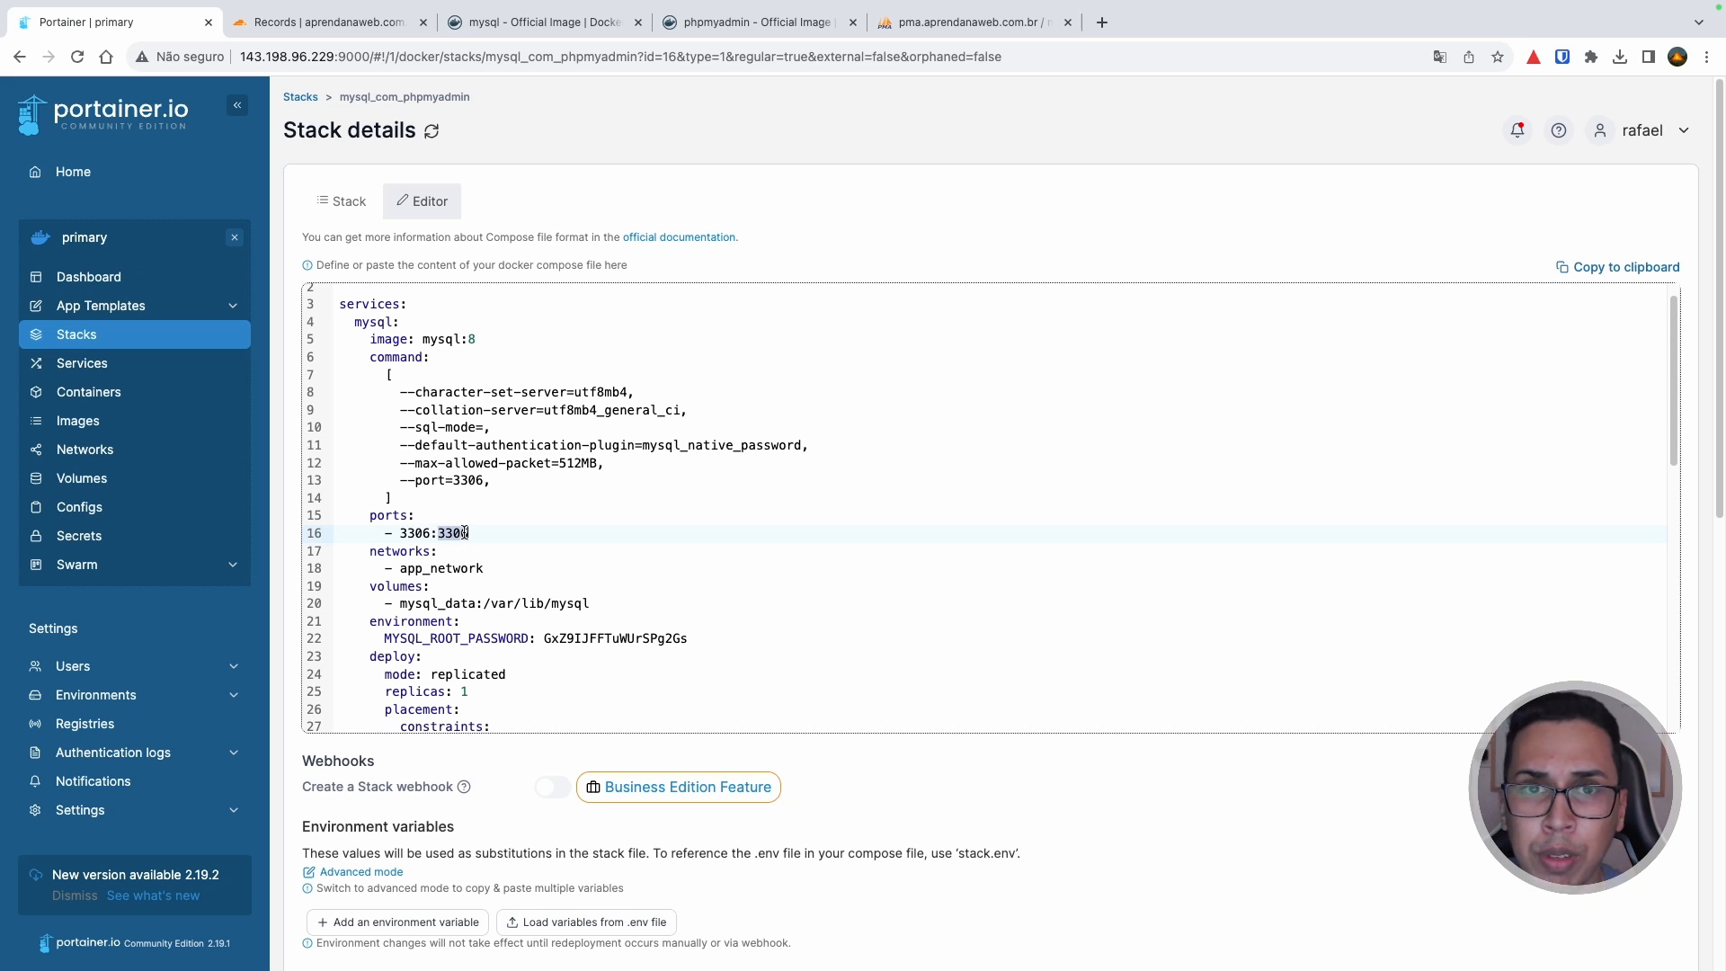
double_click(376, 317)
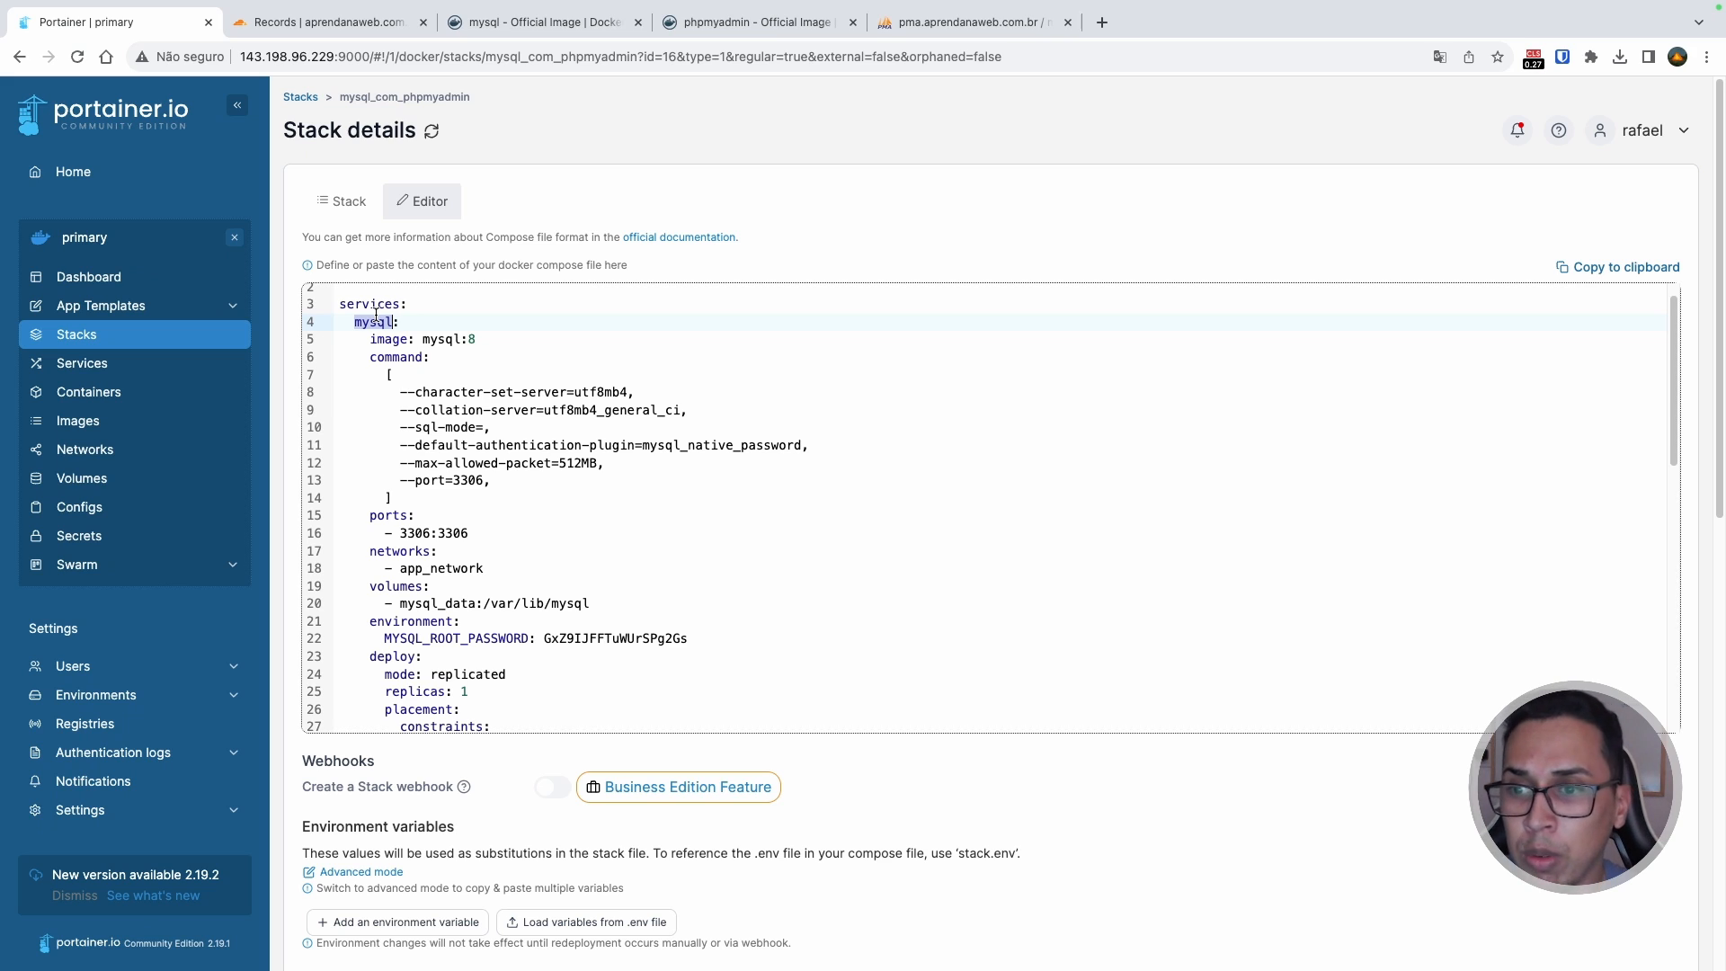
Step: Log out of phpMyAdmin, then highlight the Server, Username and Password labels on the login page
click(980, 26)
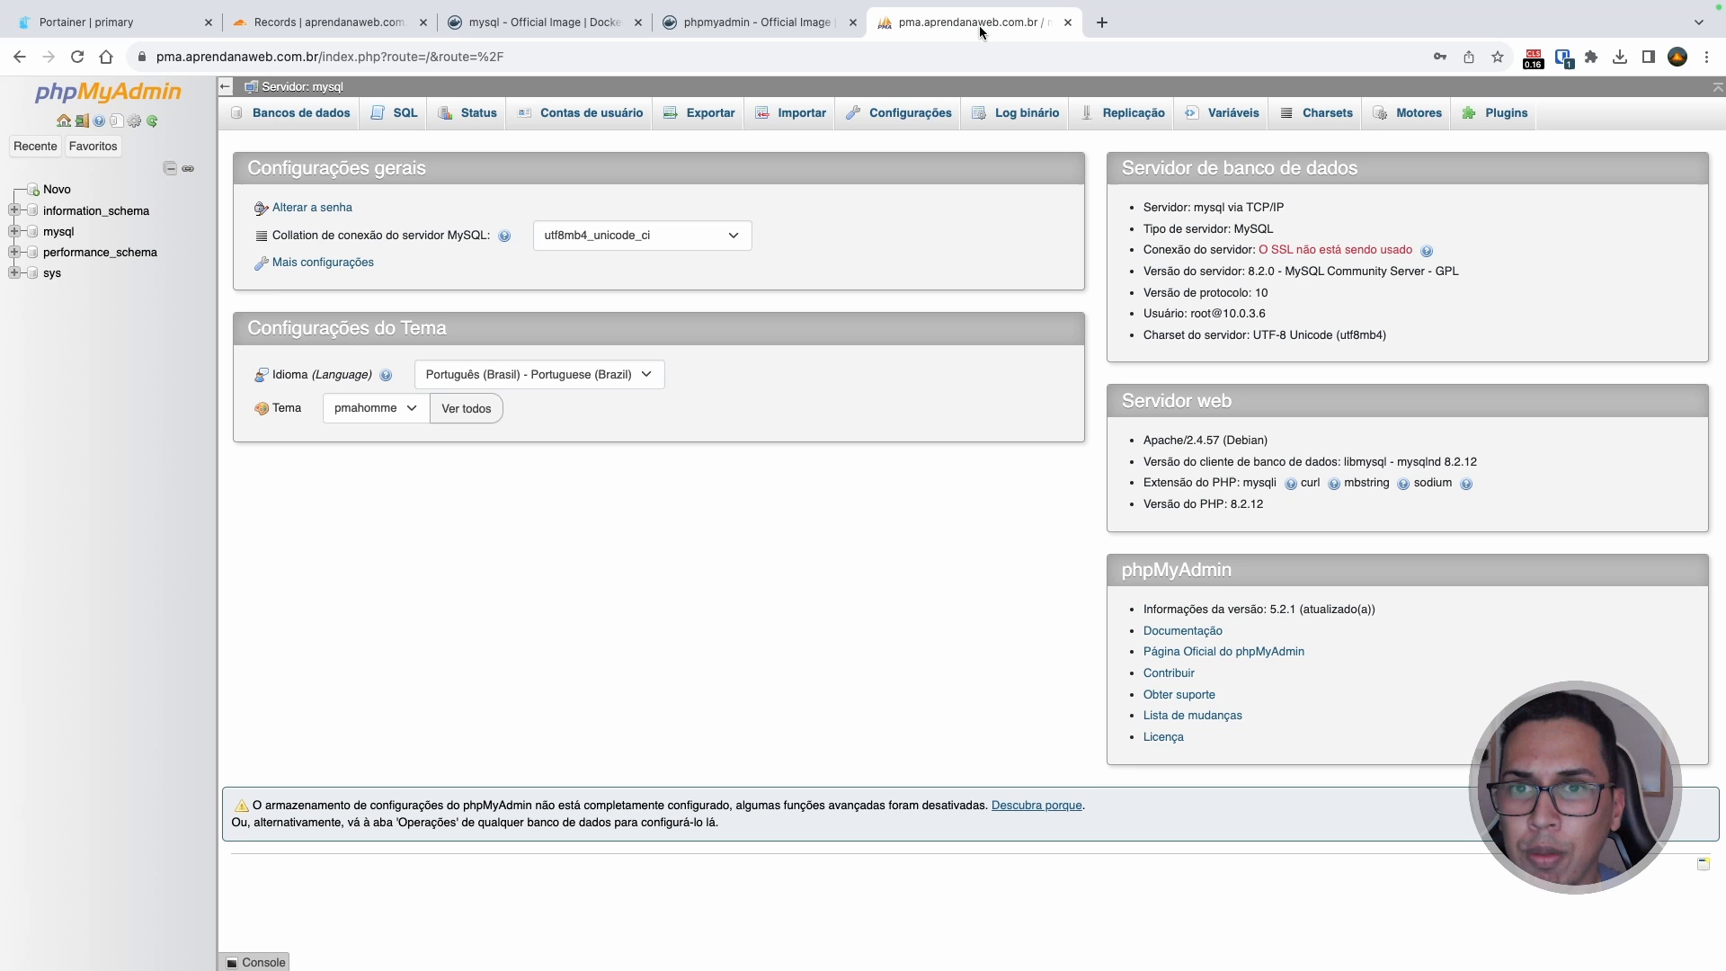
click(82, 122)
click(922, 387)
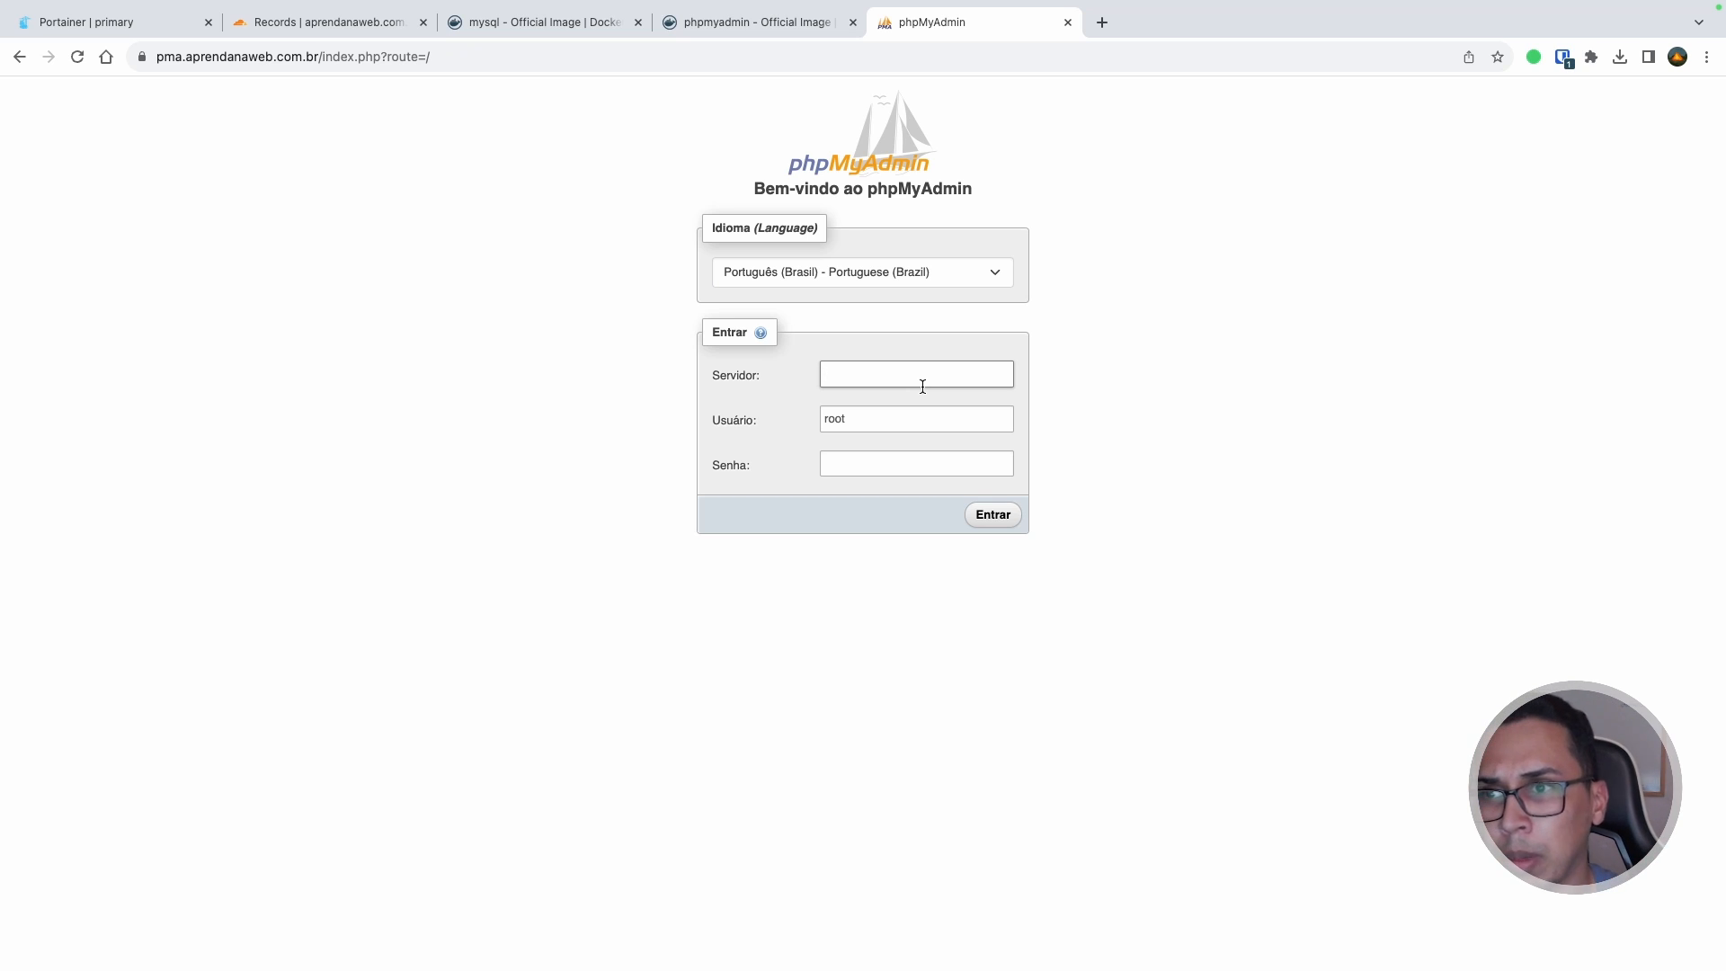
click(861, 386)
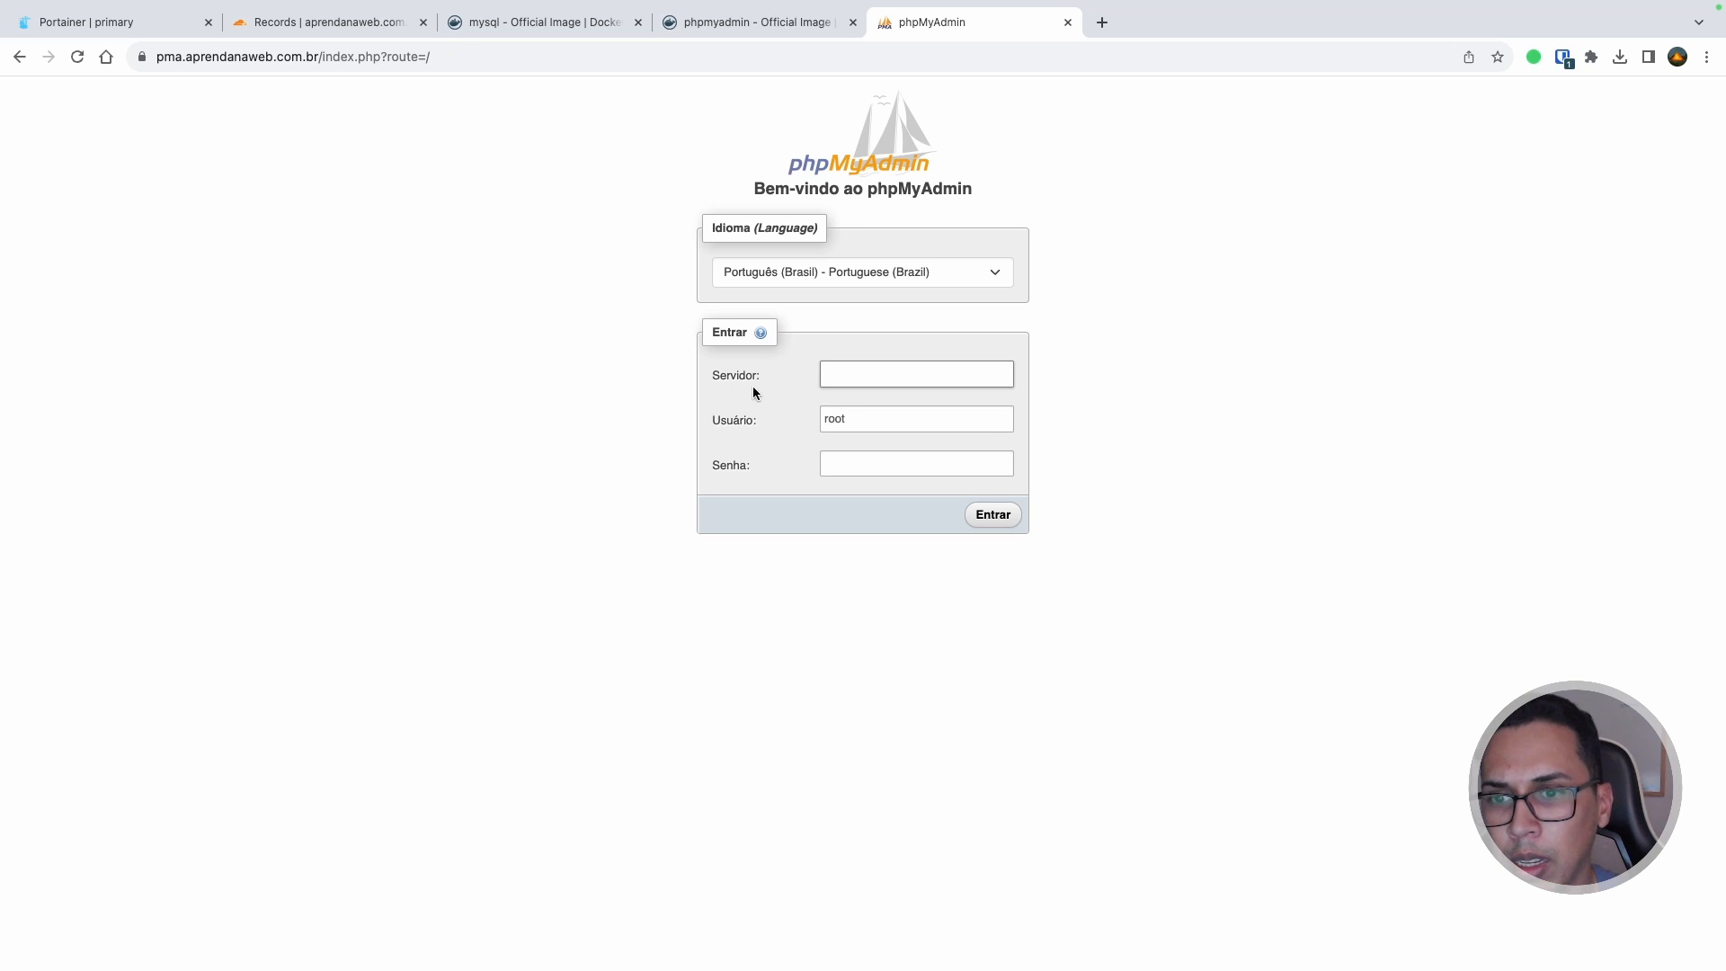
drag(760, 378, 710, 420)
drag(767, 473, 710, 466)
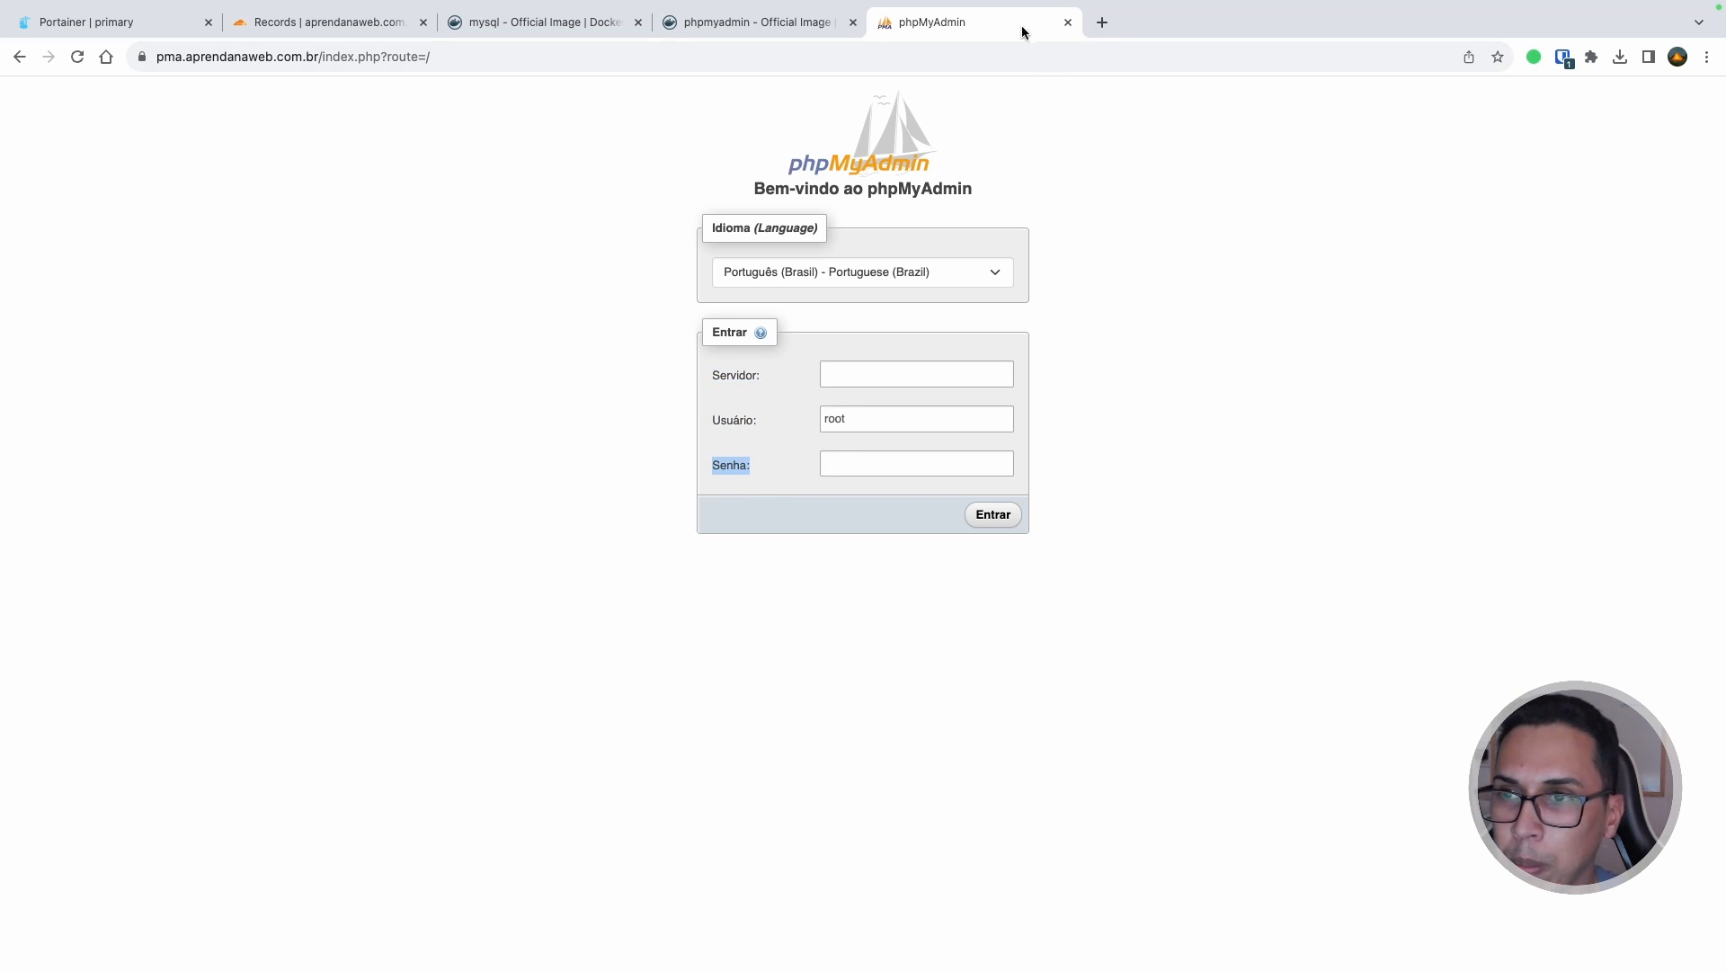